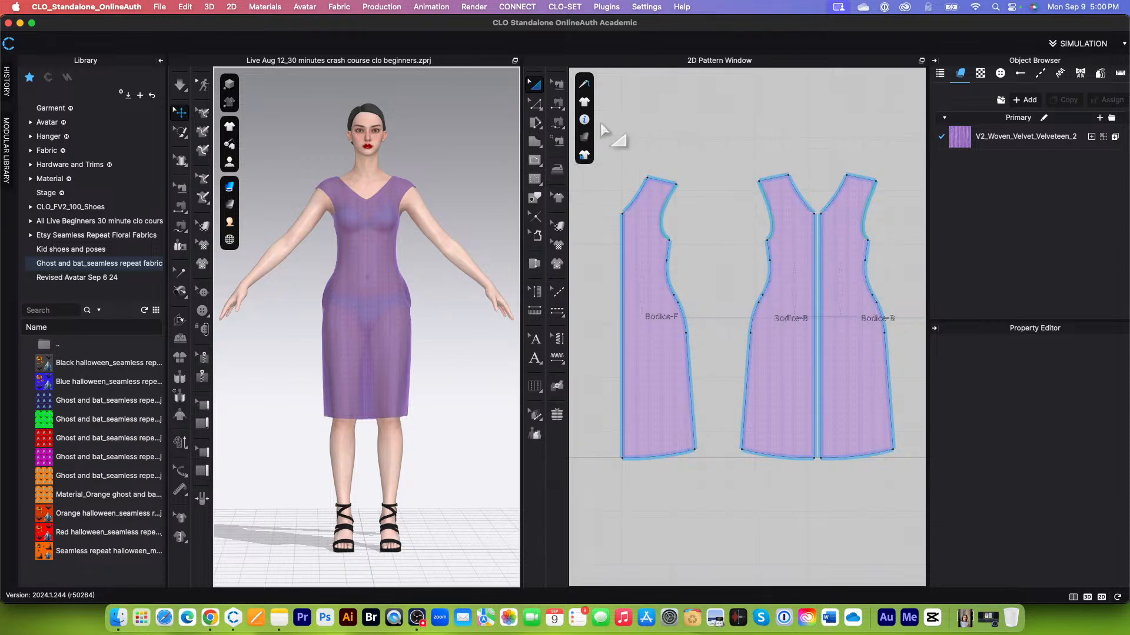
Select the side seam between the front and back bodice pieces with Edit Sewing and reverse its sewing direction
left_click(557, 85)
left_click(764, 345)
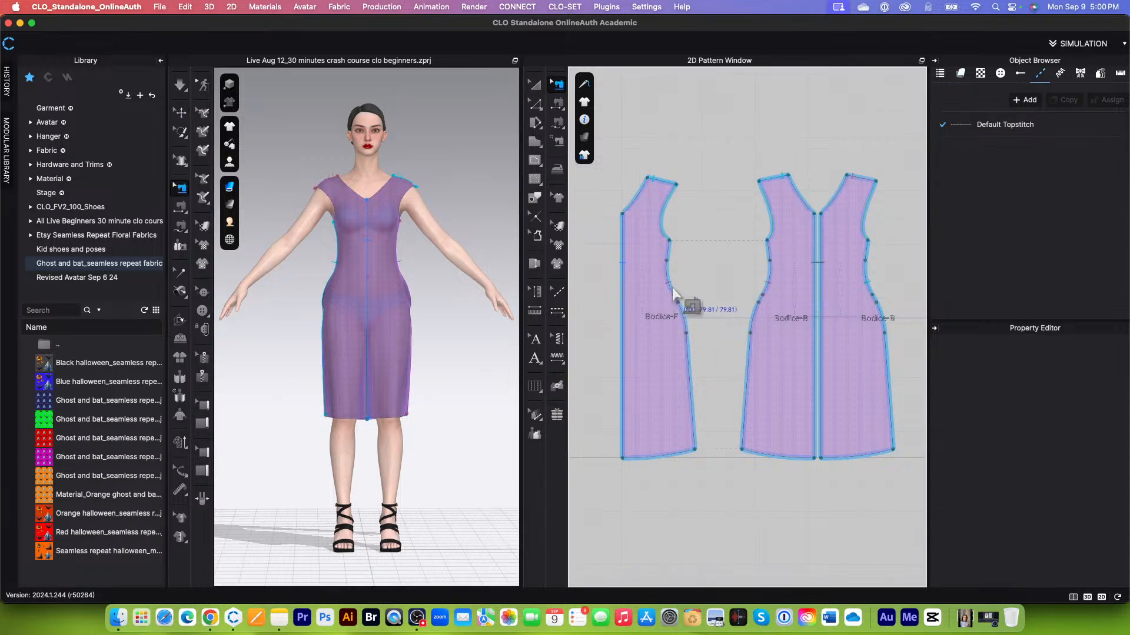
left_click(668, 278)
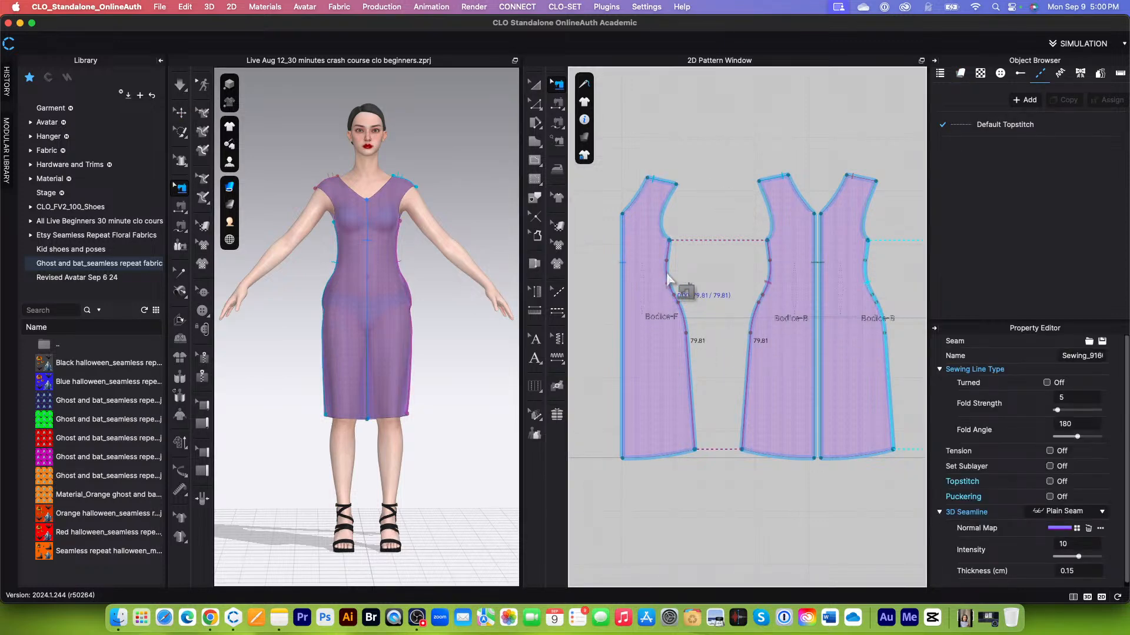
right_click(668, 278)
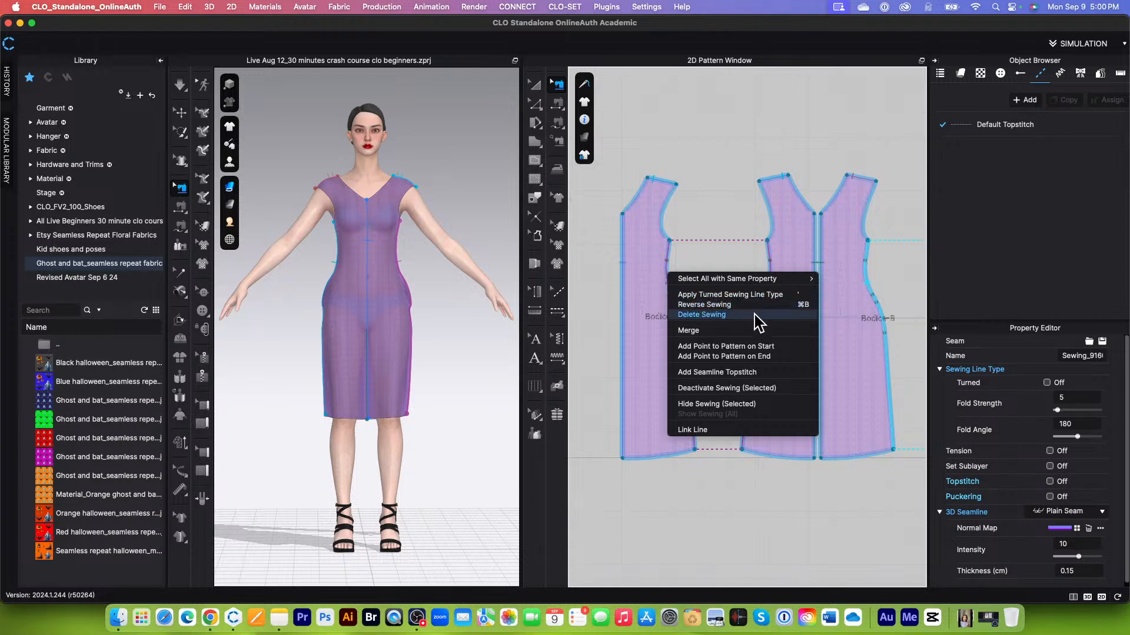
left_click(722, 305)
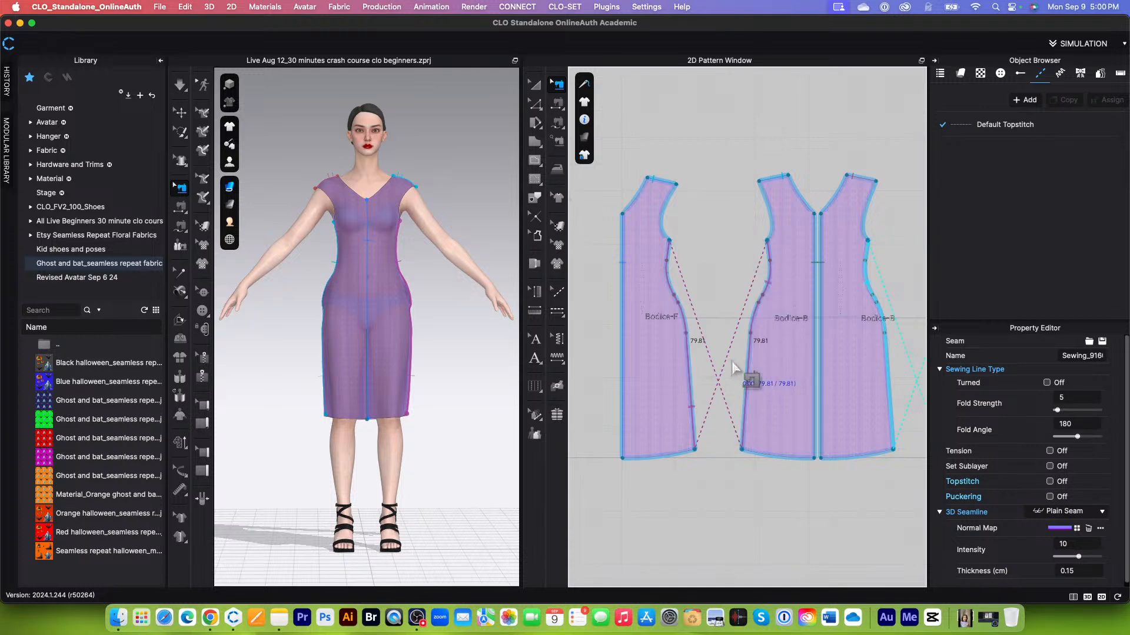
Simulate the dress on the avatar with the reversed side seams, and stop the simulation
scroll(697, 367, "down", 2)
scroll(709, 372, "up", 5)
scroll(700, 374, "down", 6)
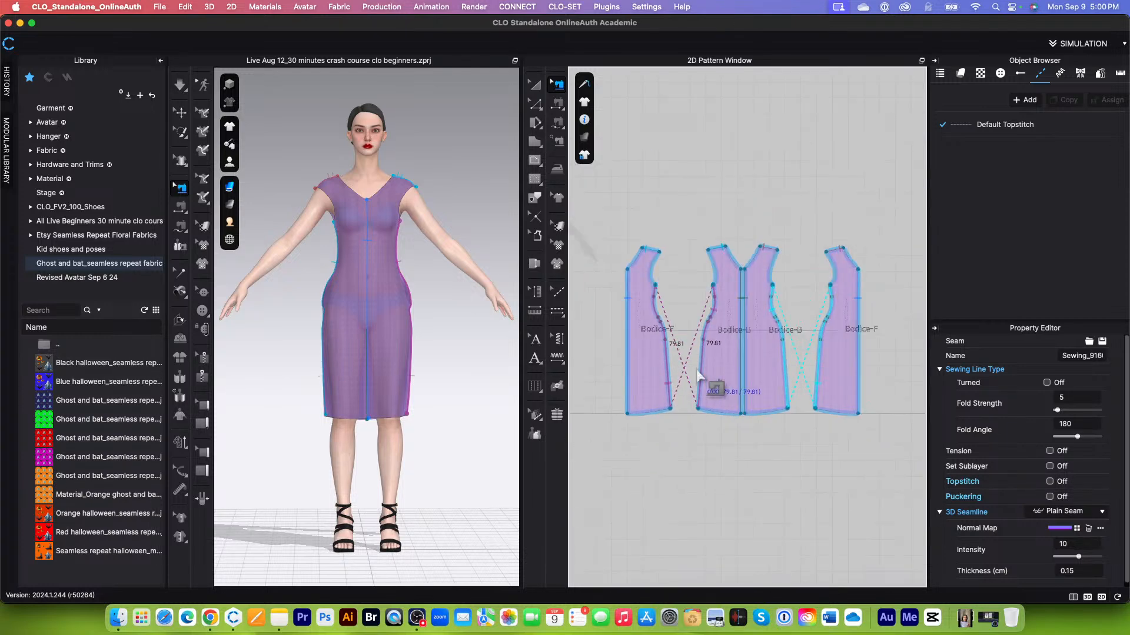
scroll(447, 388, "up", 3)
right_click_drag(475, 372, 423, 381)
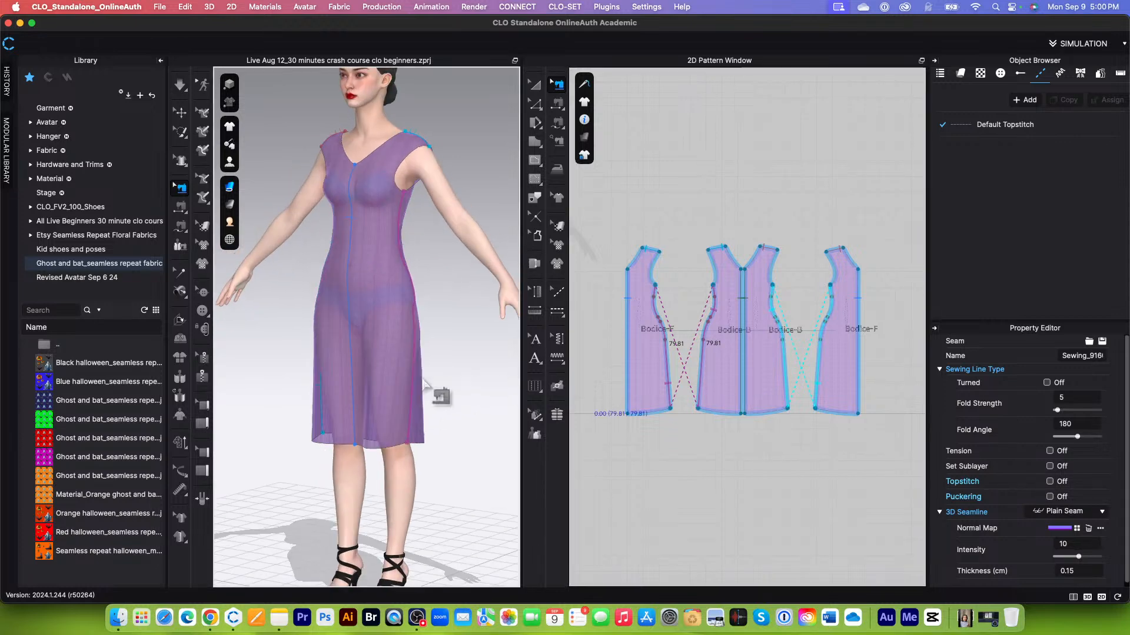
left_click(179, 85)
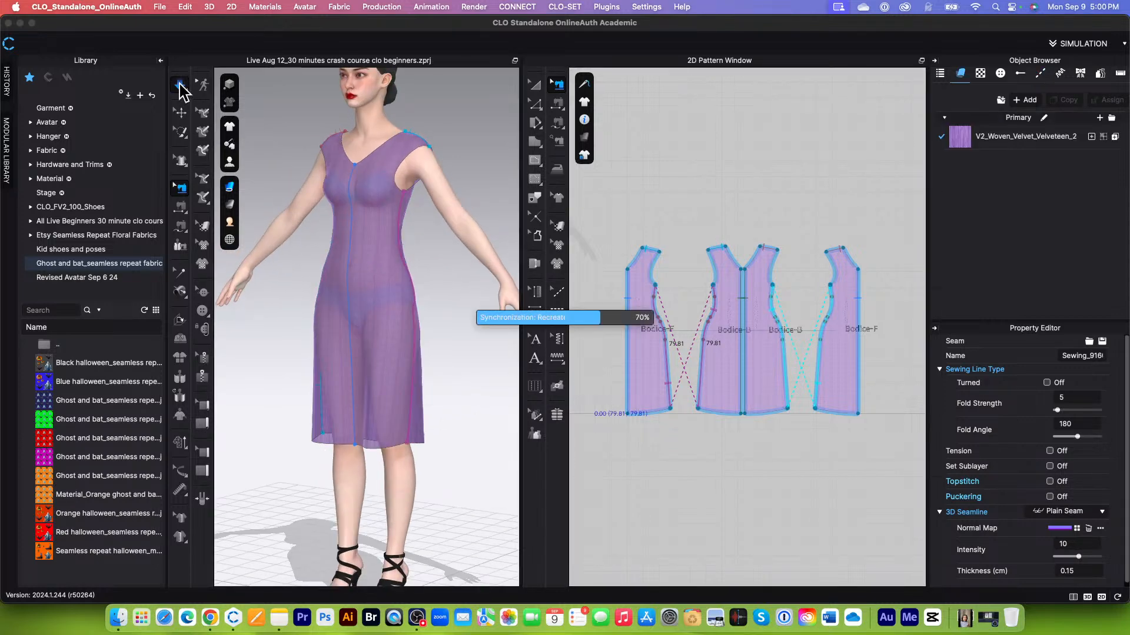
left_click(179, 85)
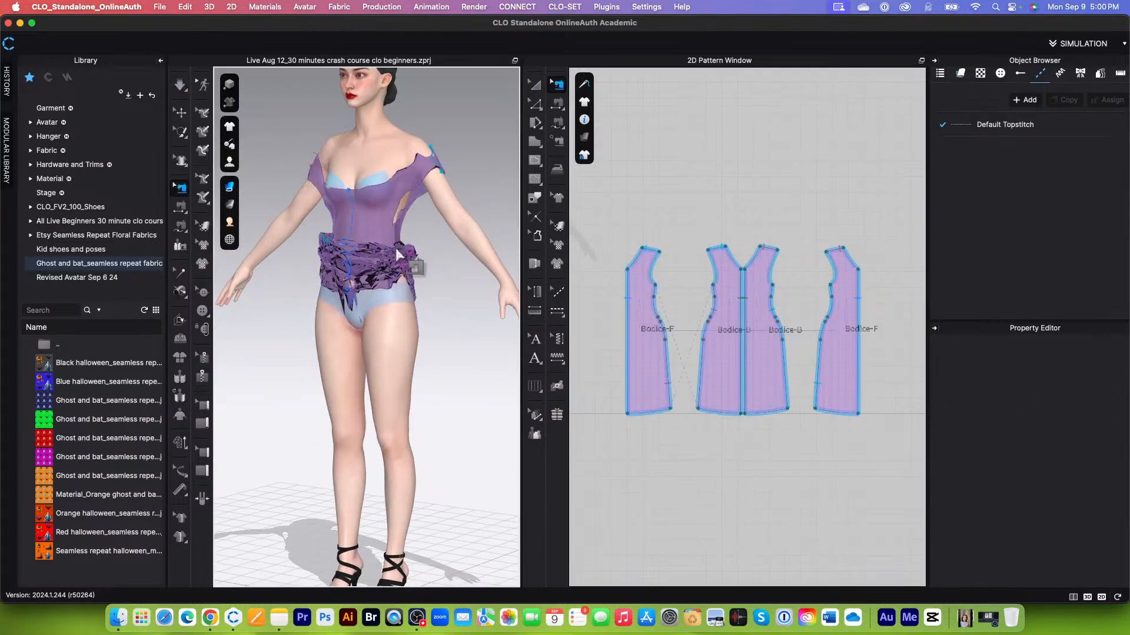
Examine how the dress drapes on the avatar and how the side seams connect the pattern pieces
right_click_drag(377, 312, 438, 313)
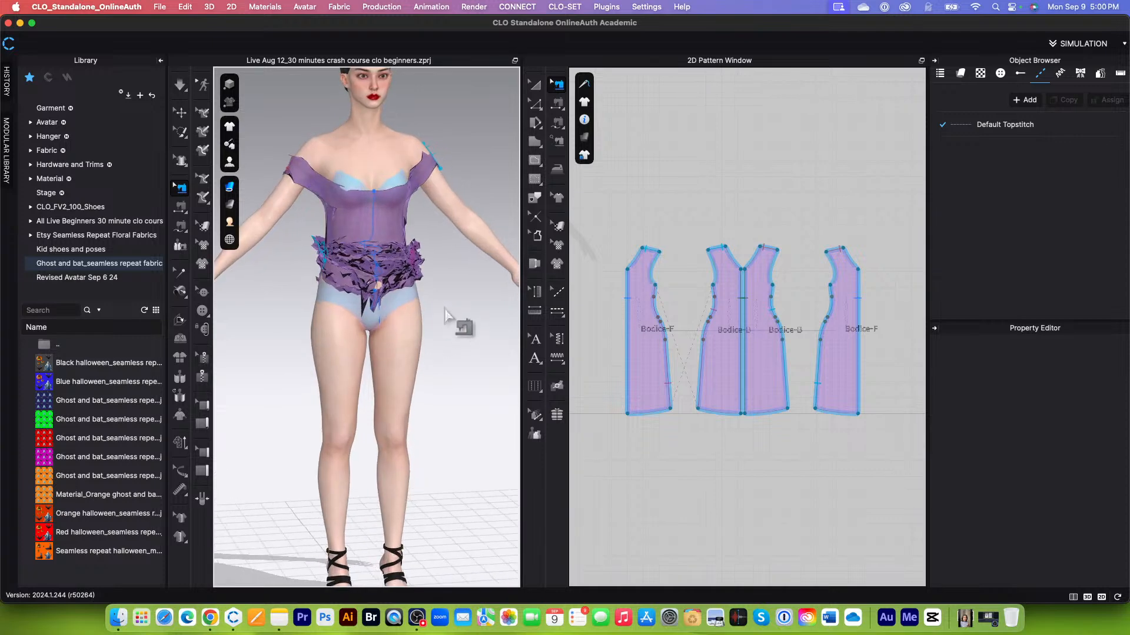
scroll(446, 315, "down", 3)
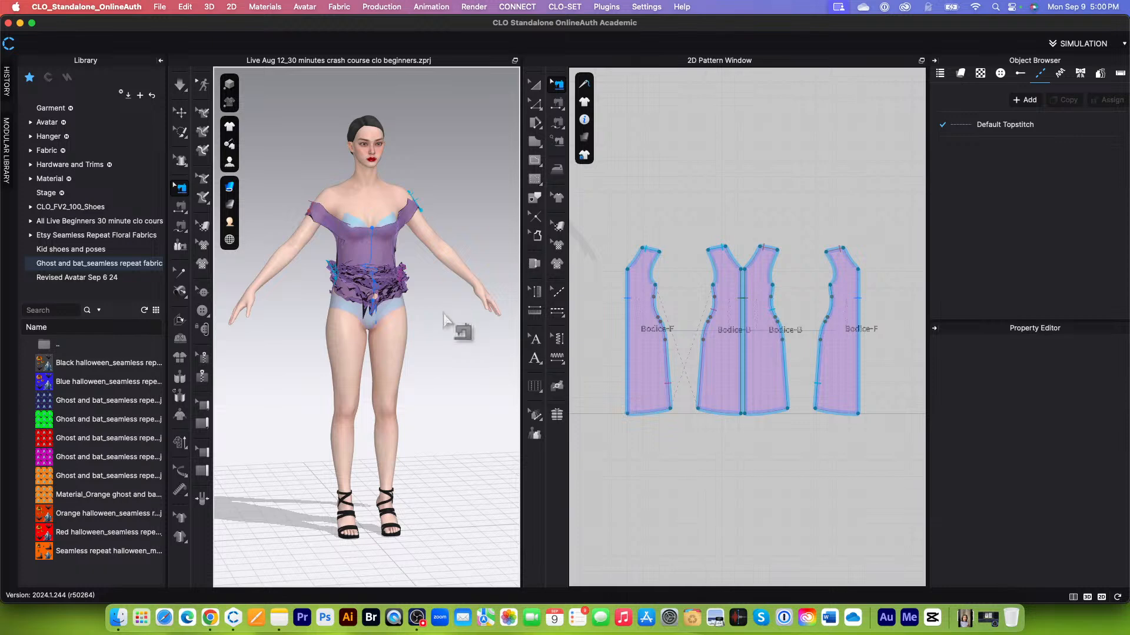
scroll(453, 318, "up", 1)
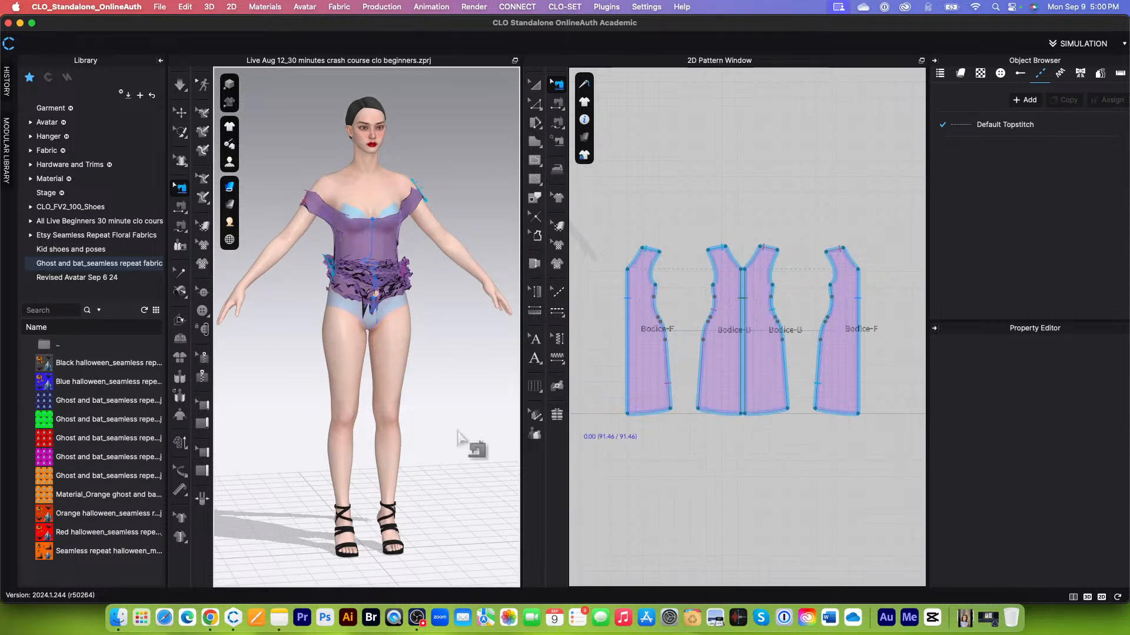
scroll(447, 382, "up", 4)
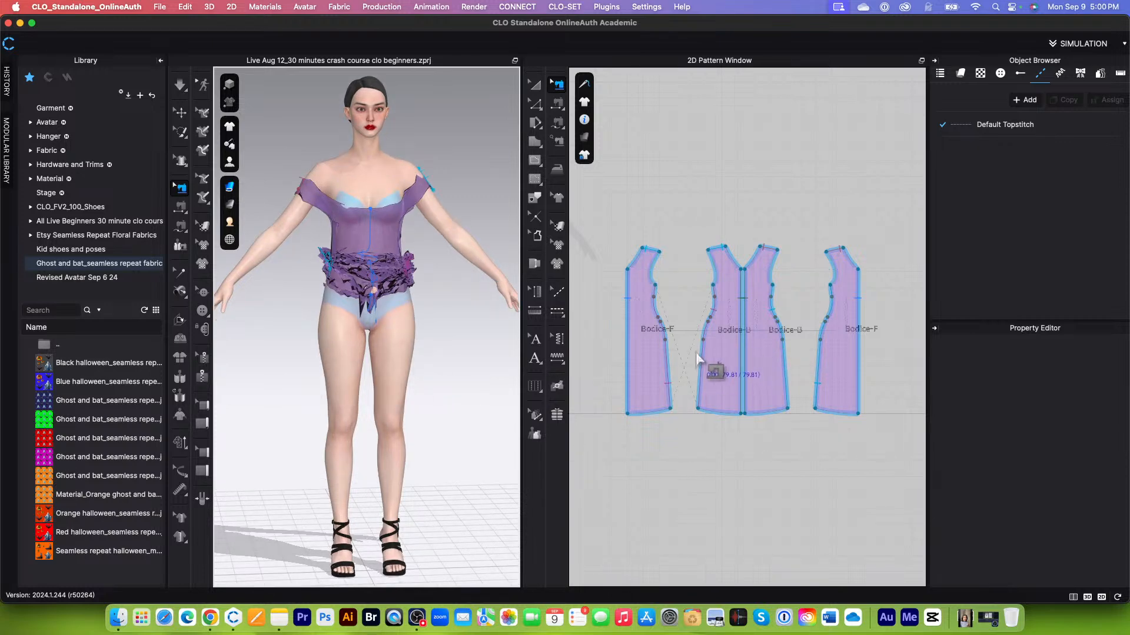
scroll(706, 368, "up", 3)
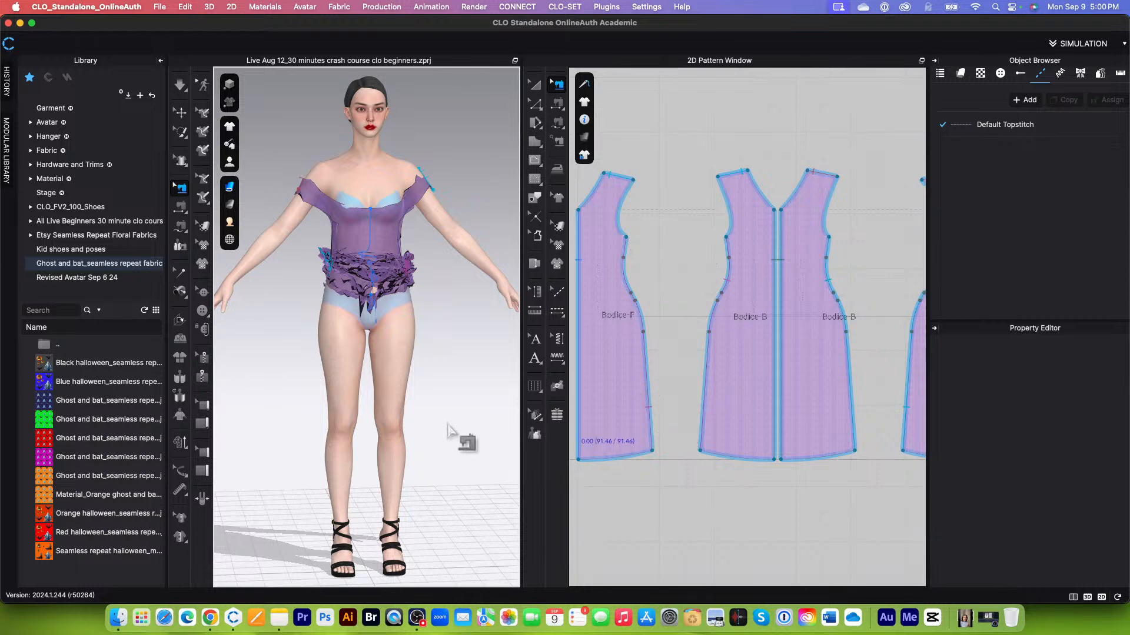
scroll(443, 344, "up", 2)
scroll(434, 330, "down", 2)
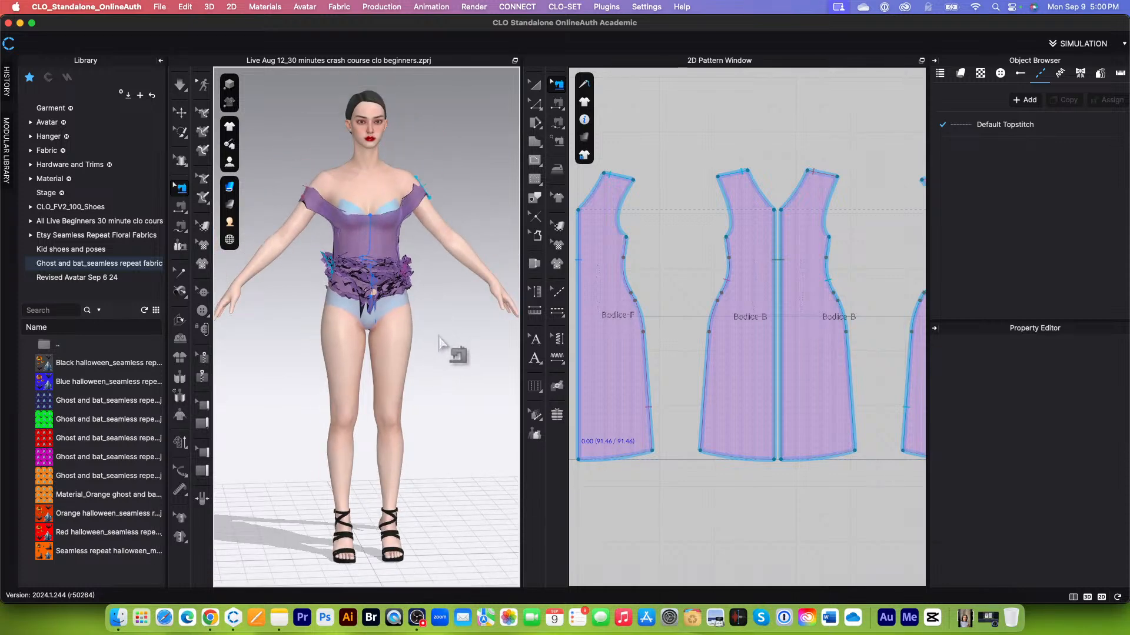
scroll(442, 344, "up", 2)
scroll(443, 345, "down", 2)
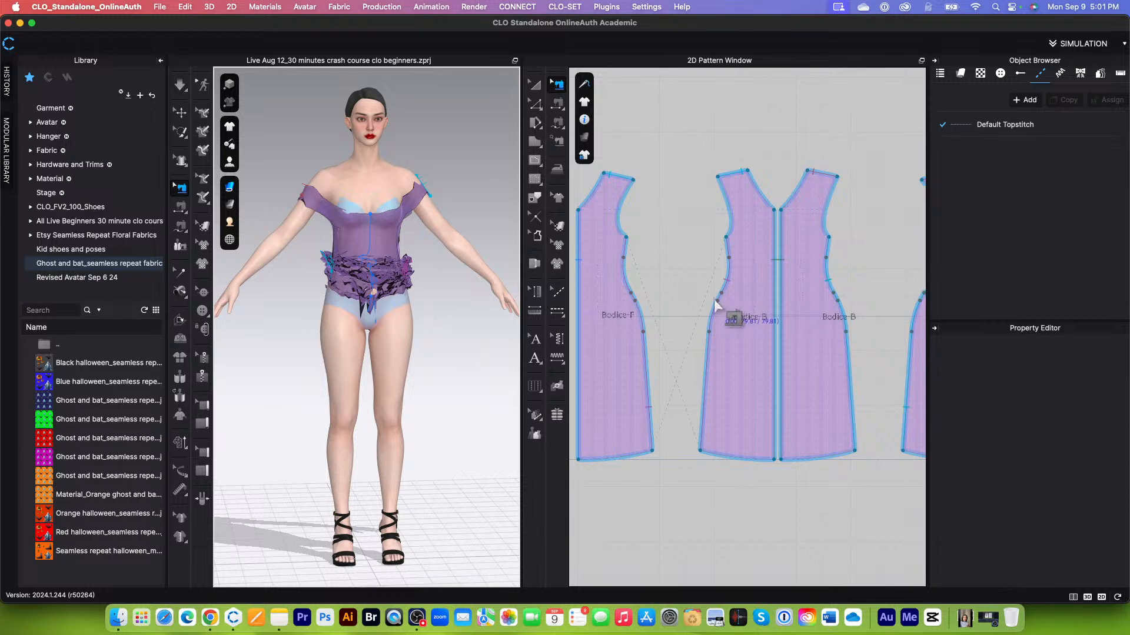
Reverse the sewing of the crossed side seam between the front and back bodice so its connecting lines run straight
scroll(698, 317, "down", 4)
scroll(691, 353, "down", 2)
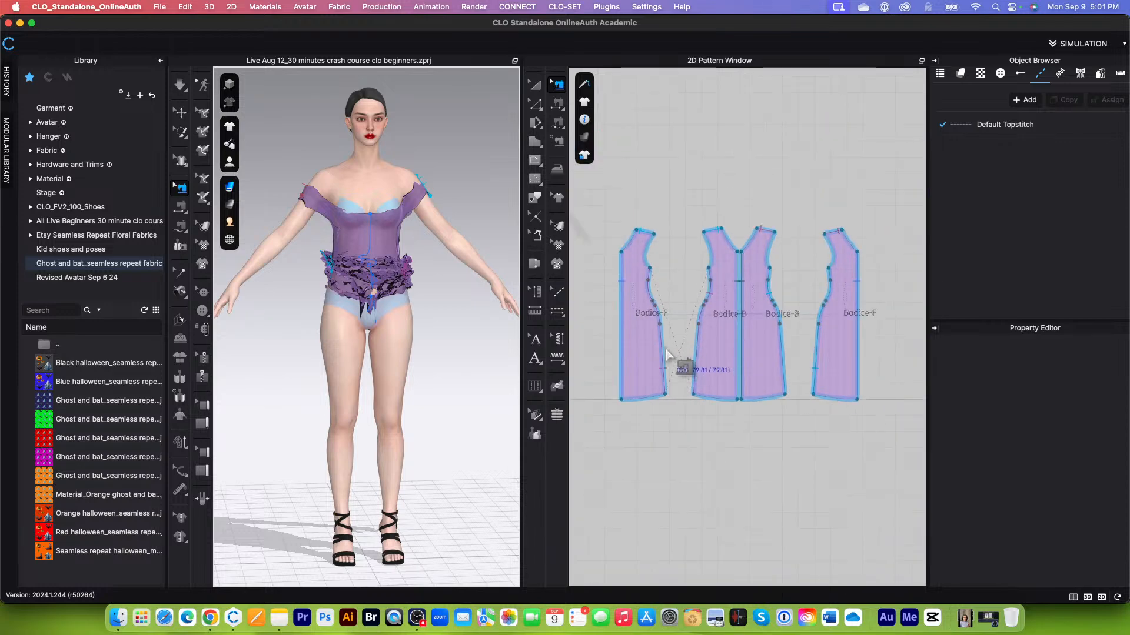
left_click(660, 353)
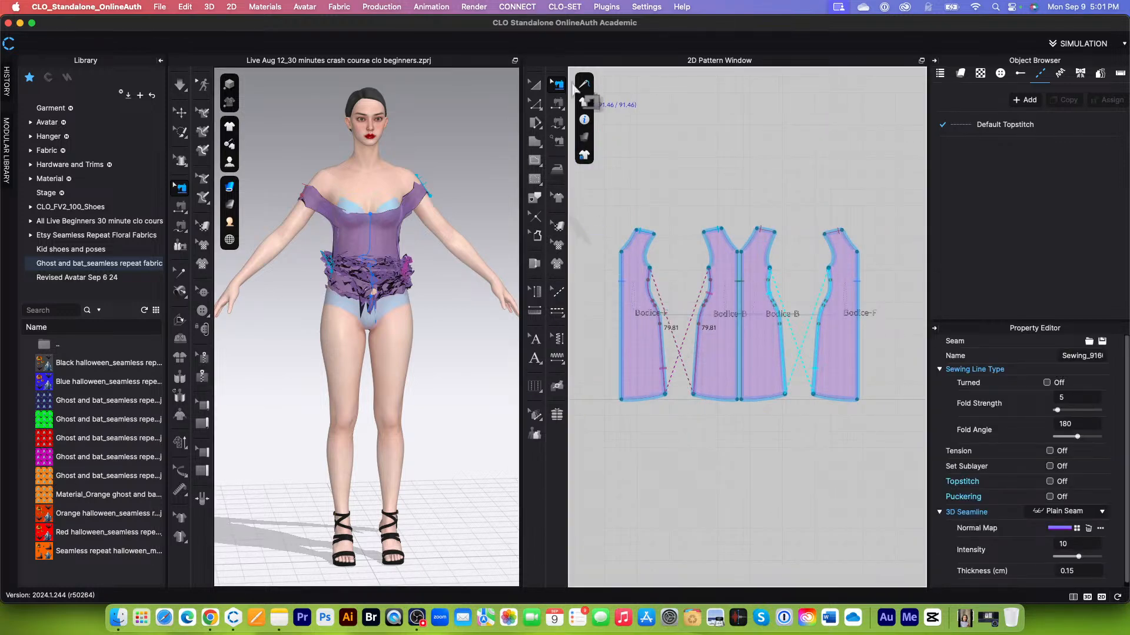
right_click(663, 362)
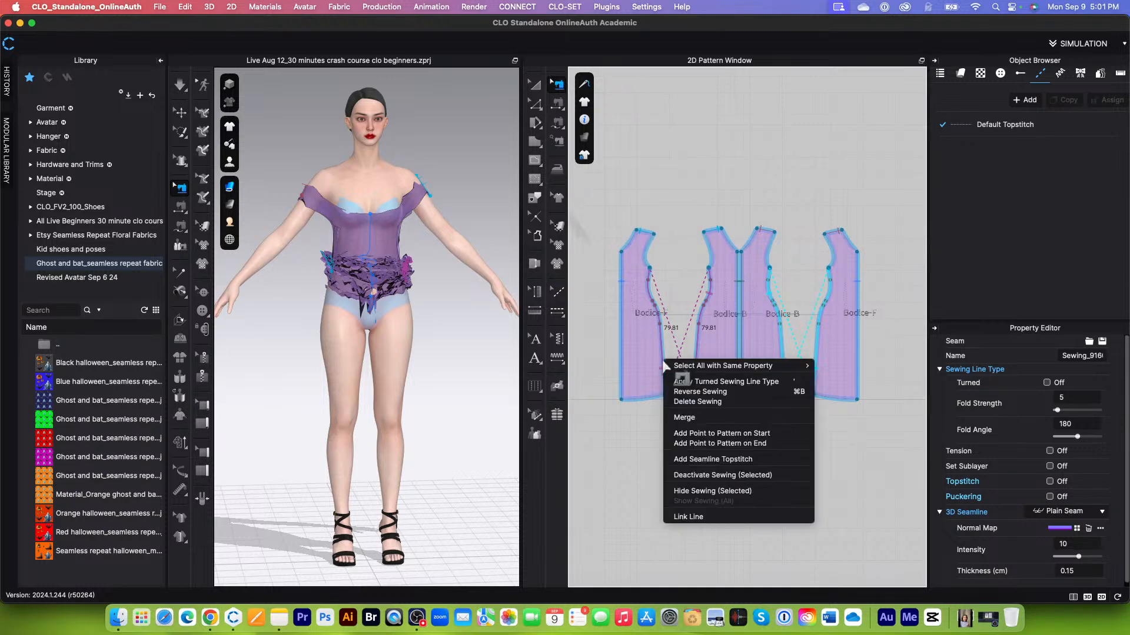
left_click(696, 393)
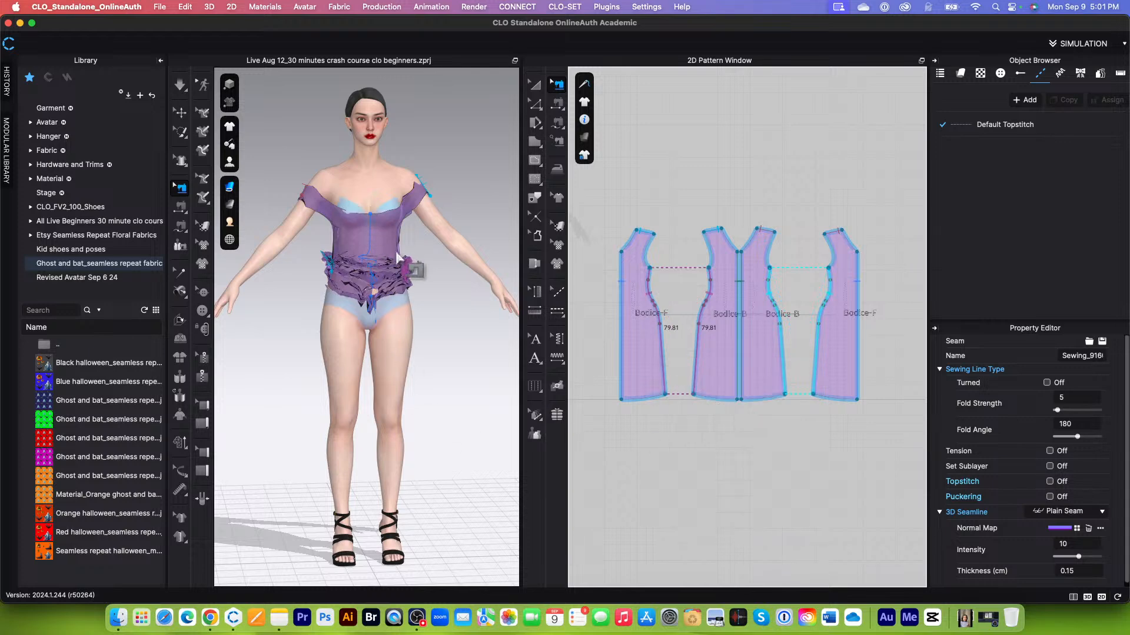
Simulate the dress, pull both shoulders up into place on the avatar, and stop the simulation
left_click(179, 87)
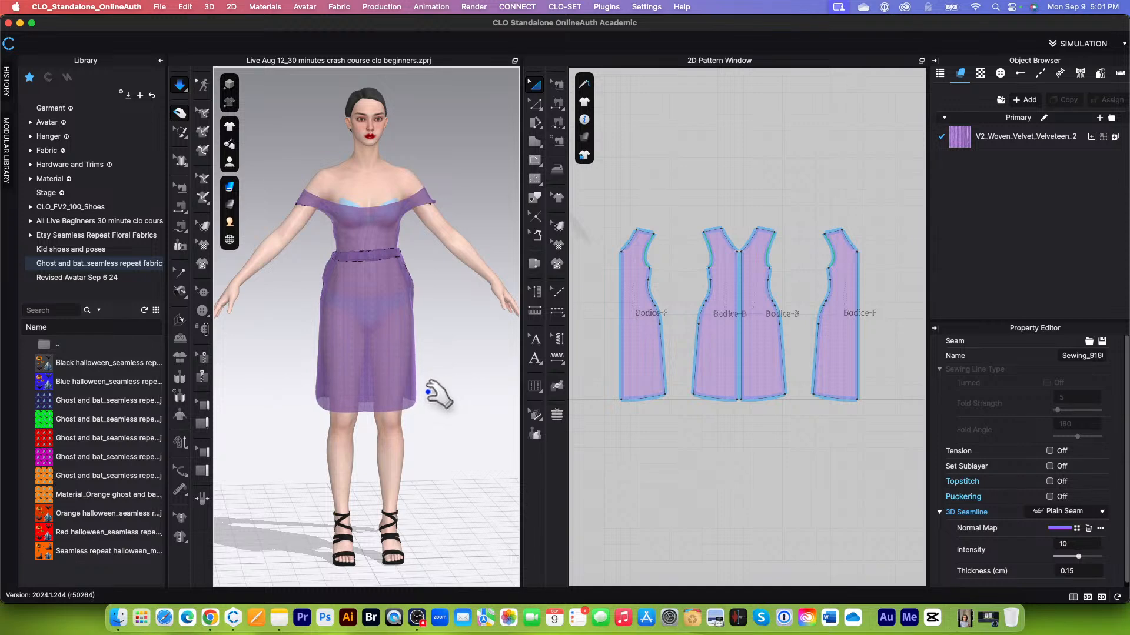
left_click(315, 185)
left_click_drag(317, 156, 319, 151)
left_click_drag(422, 193, 432, 140)
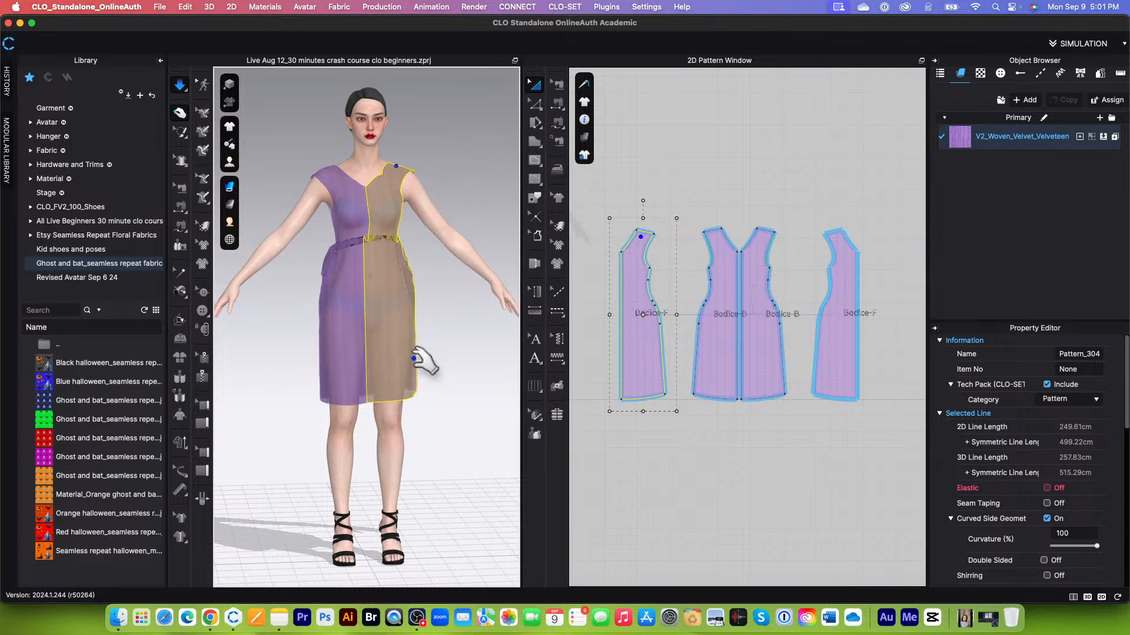
left_click(180, 85)
key("b")
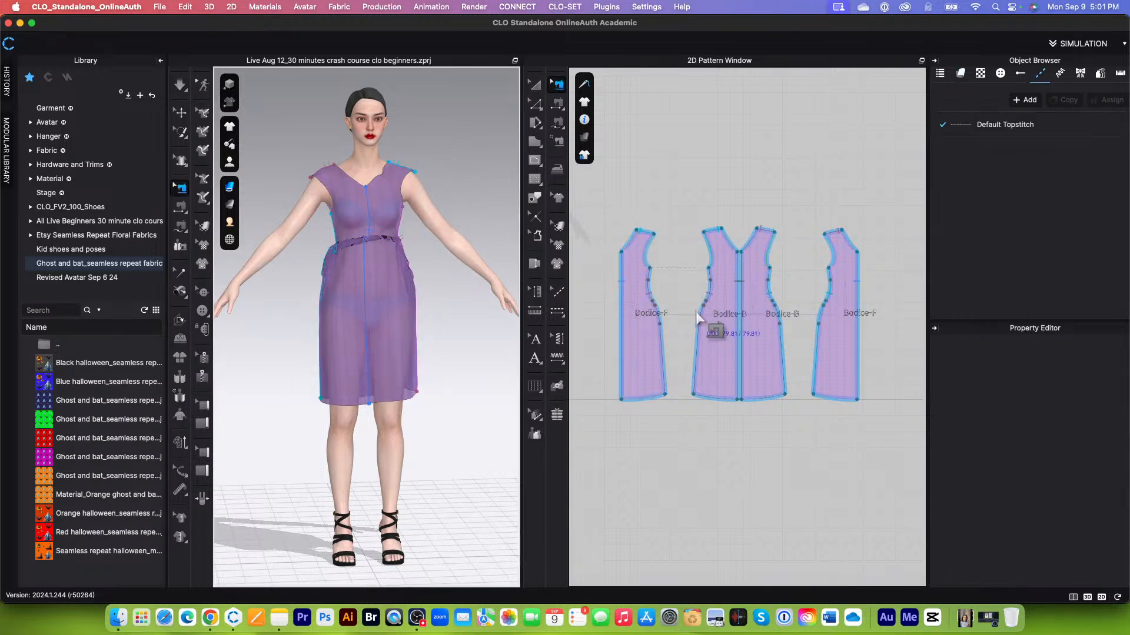
scroll(700, 323, "down", 5)
scroll(700, 323, "up", 5)
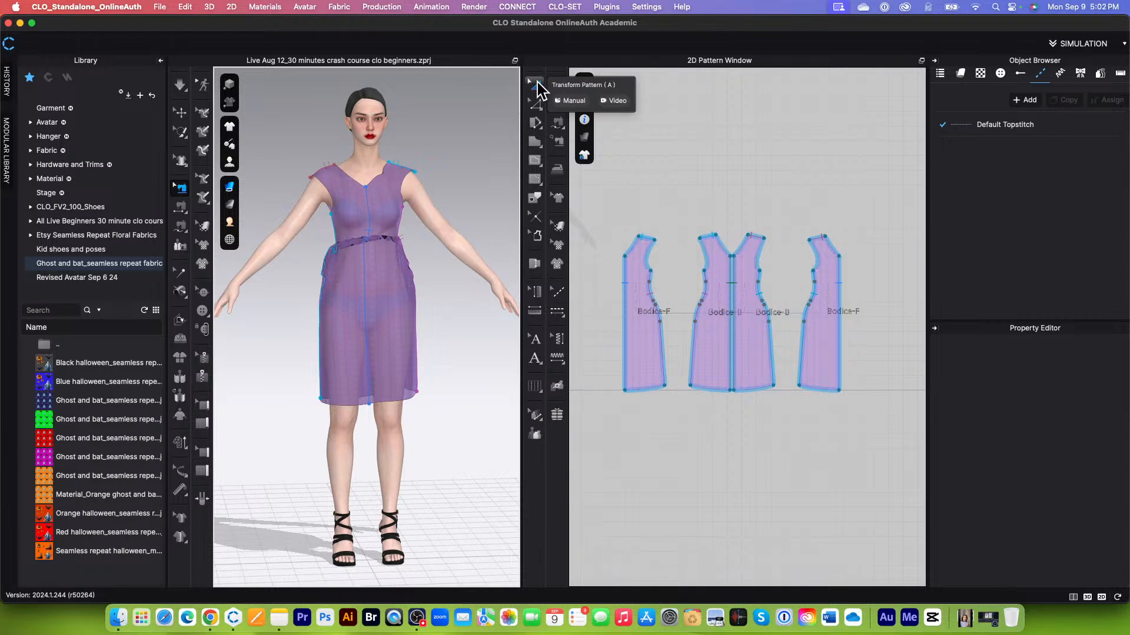
Move the front bodice piece slightly towards the back pieces with Transform Pattern
left_click(538, 85)
scroll(686, 356, "down", 5)
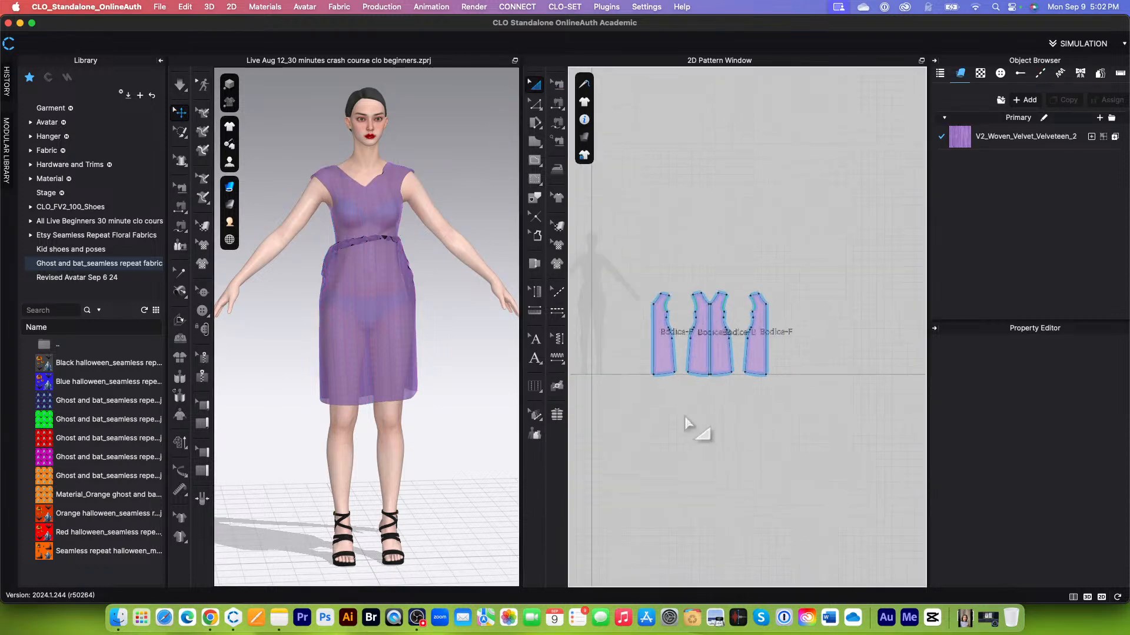
scroll(677, 515, "up", 3)
scroll(662, 476, "down", 3)
scroll(671, 422, "up", 3)
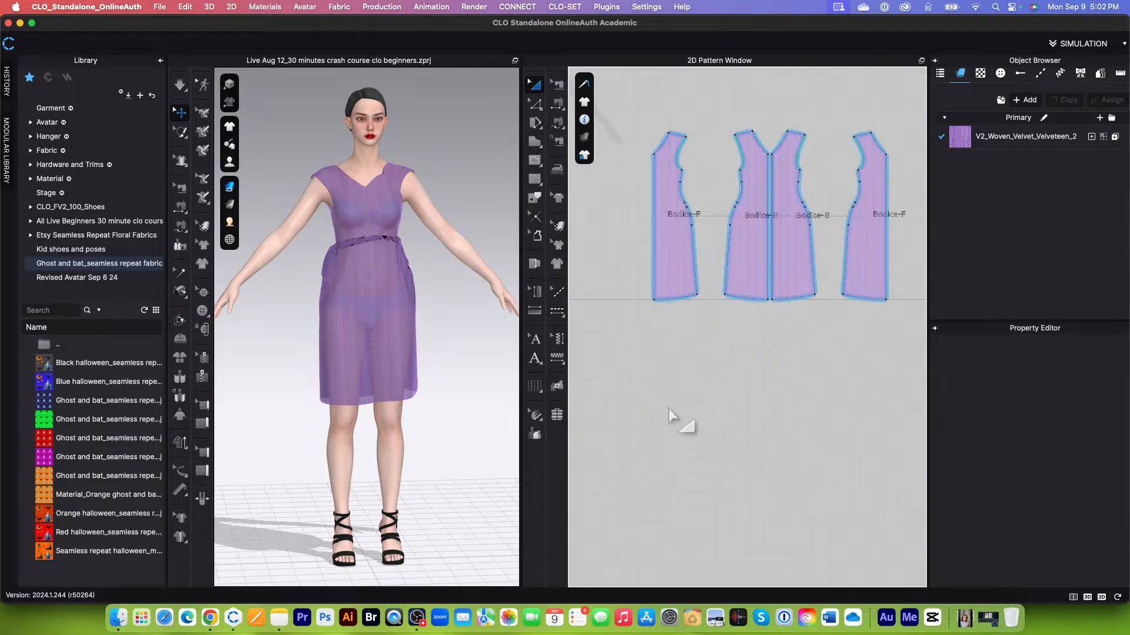
scroll(671, 423, "down", 2)
left_click(669, 316)
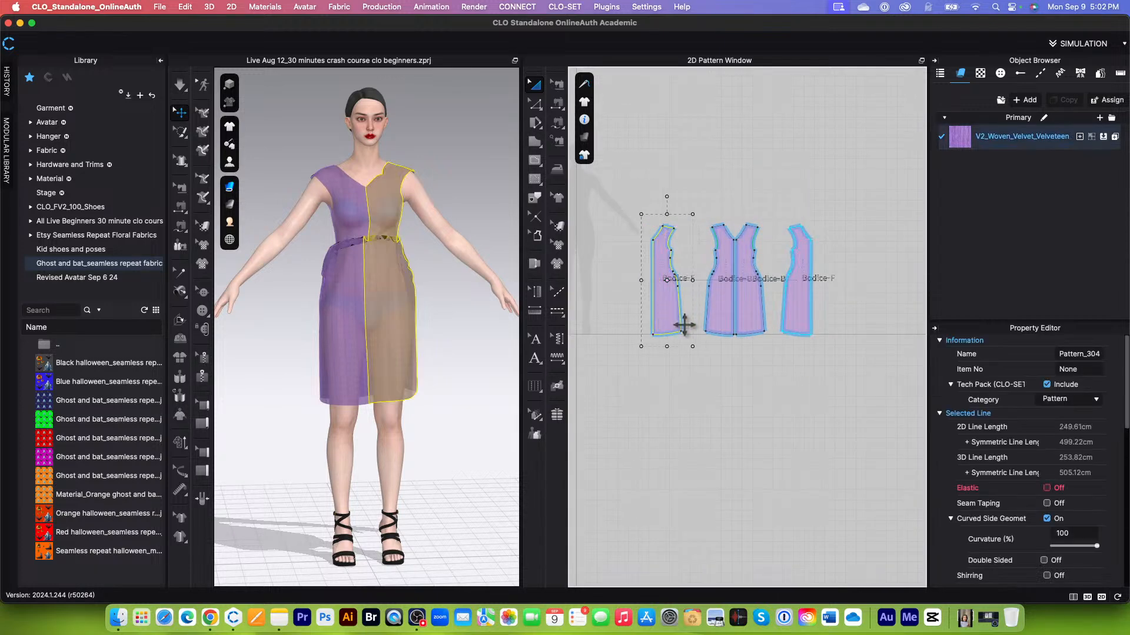
left_click_drag(665, 306, 669, 306)
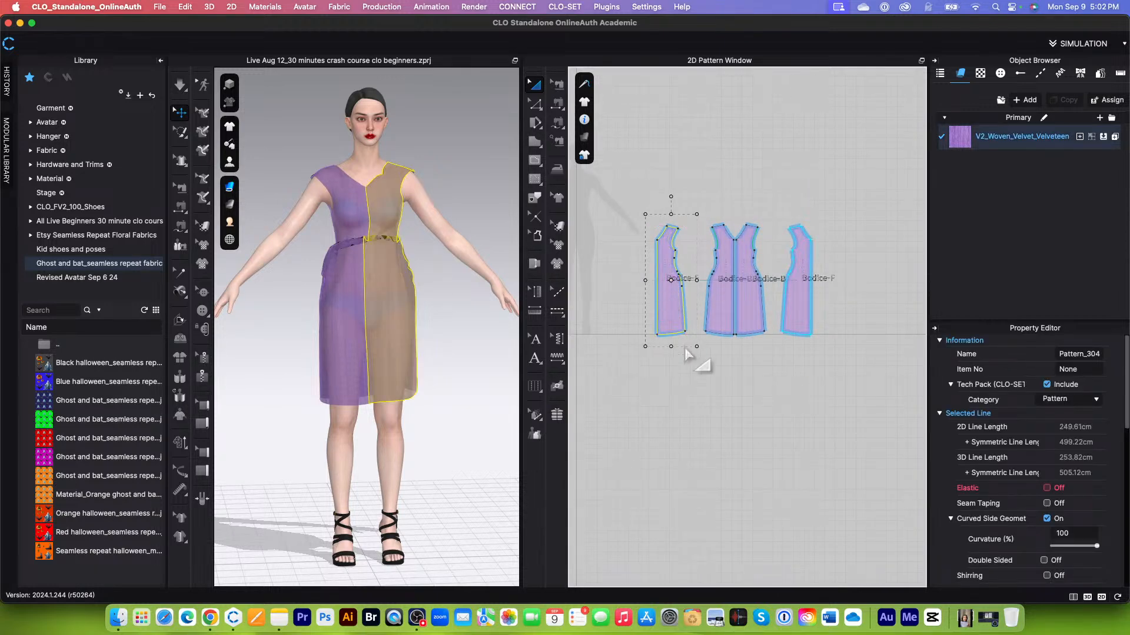
Try lengthening the front bodice piece by stretching it downwards, and undo the change
left_click_drag(669, 348, 671, 371)
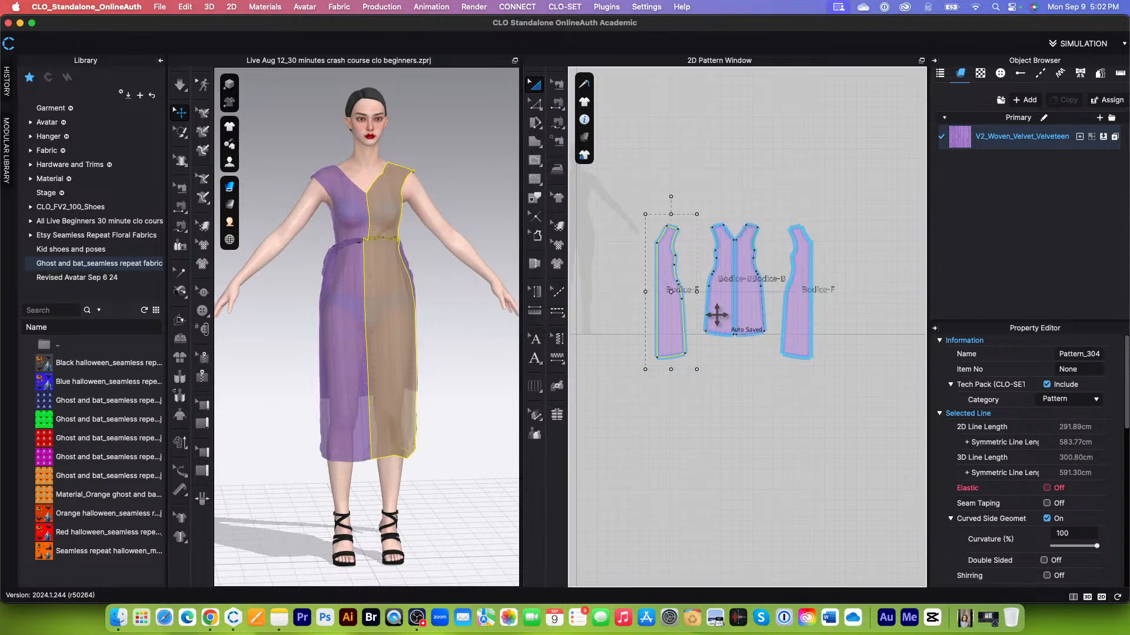
key("super+z")
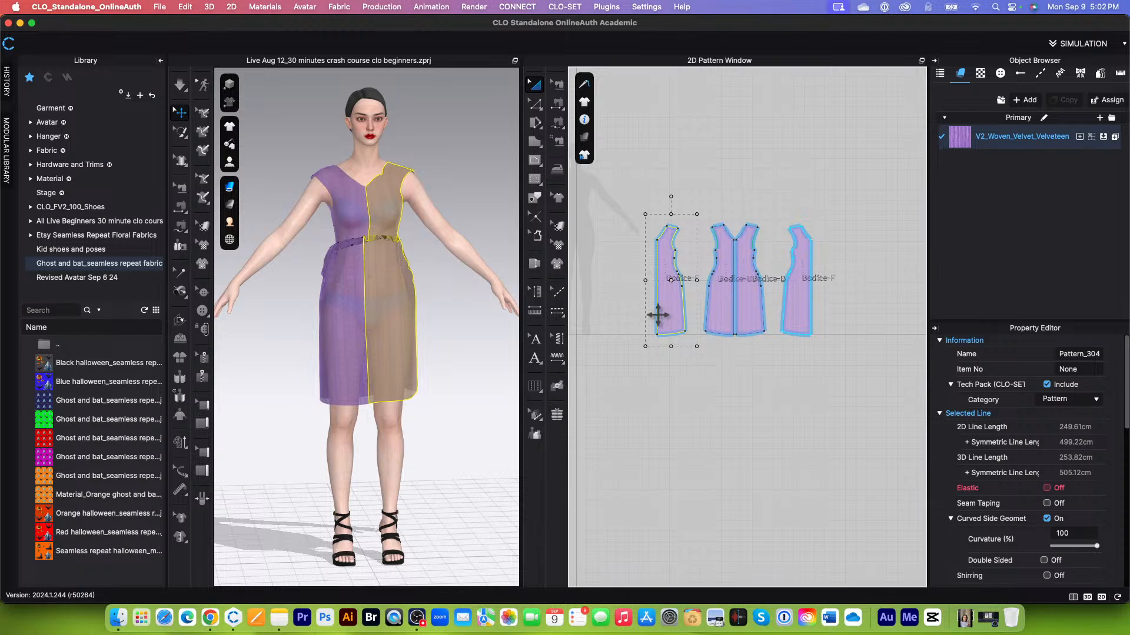
Try resetting the 3D arrangement of all bodice pieces, and restore the draped dress
left_click(650, 360)
left_click_drag(617, 205, 862, 349)
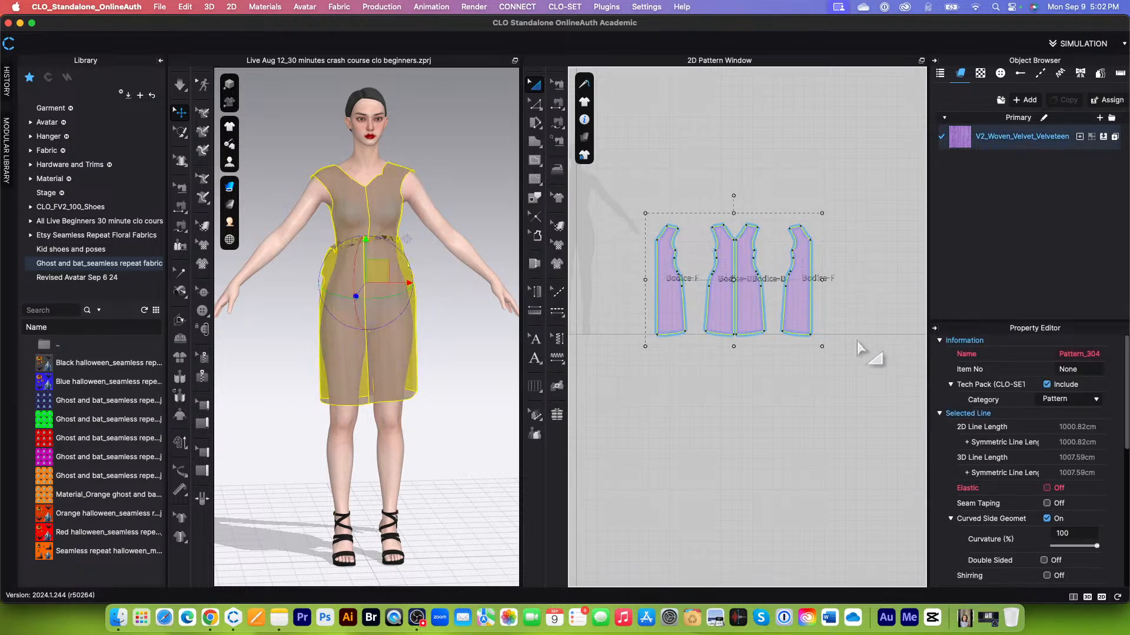
right_click(379, 273)
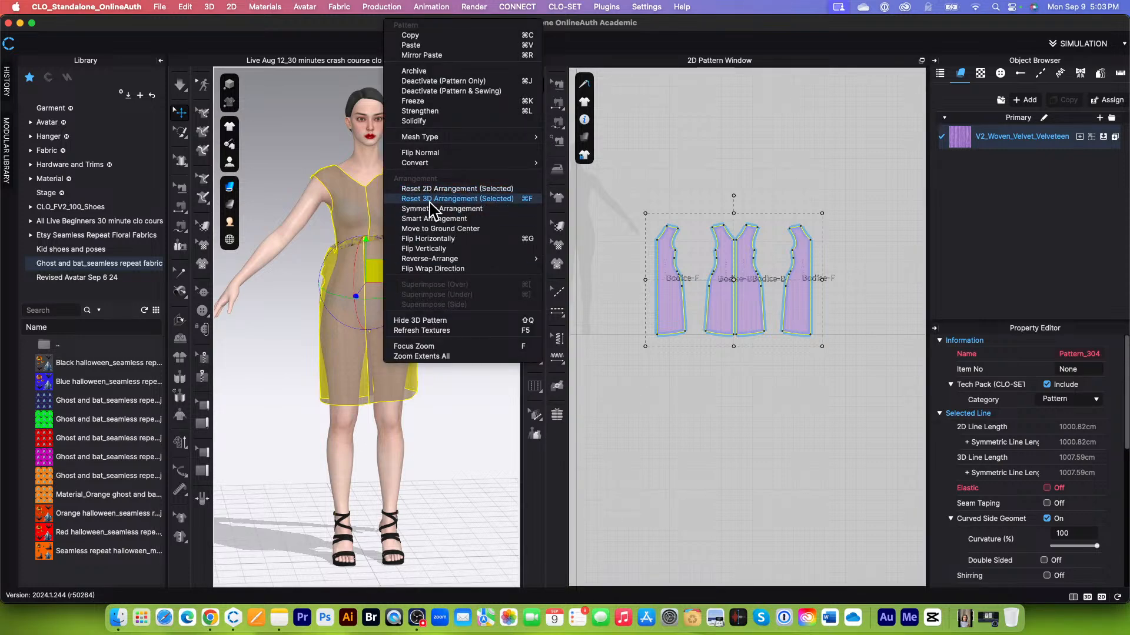
left_click(465, 199)
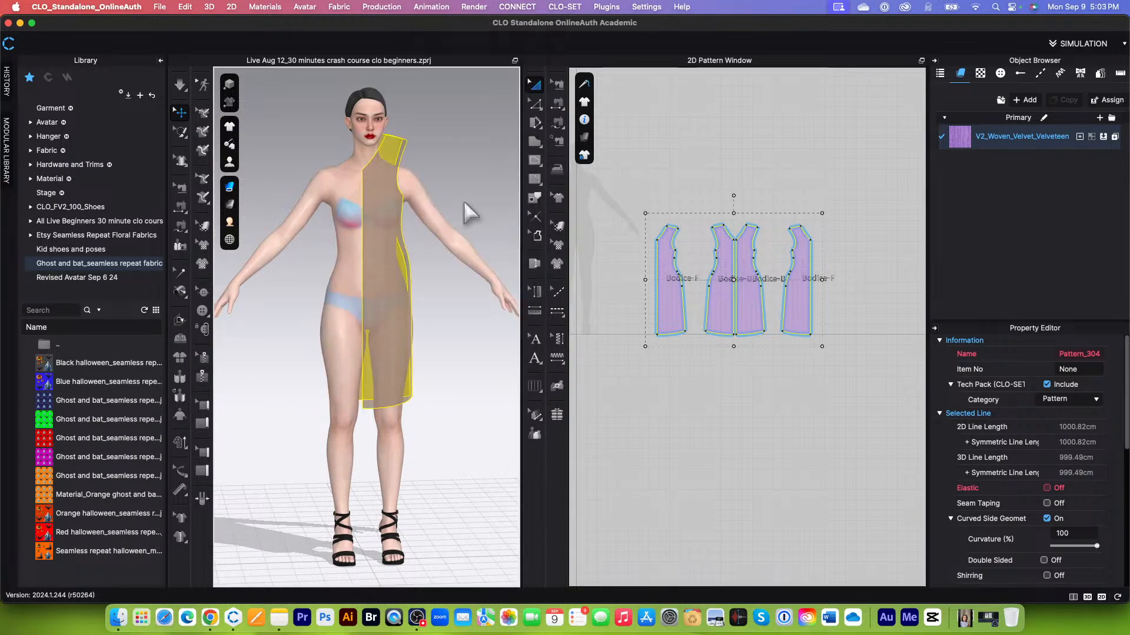
scroll(447, 441, "down", 4)
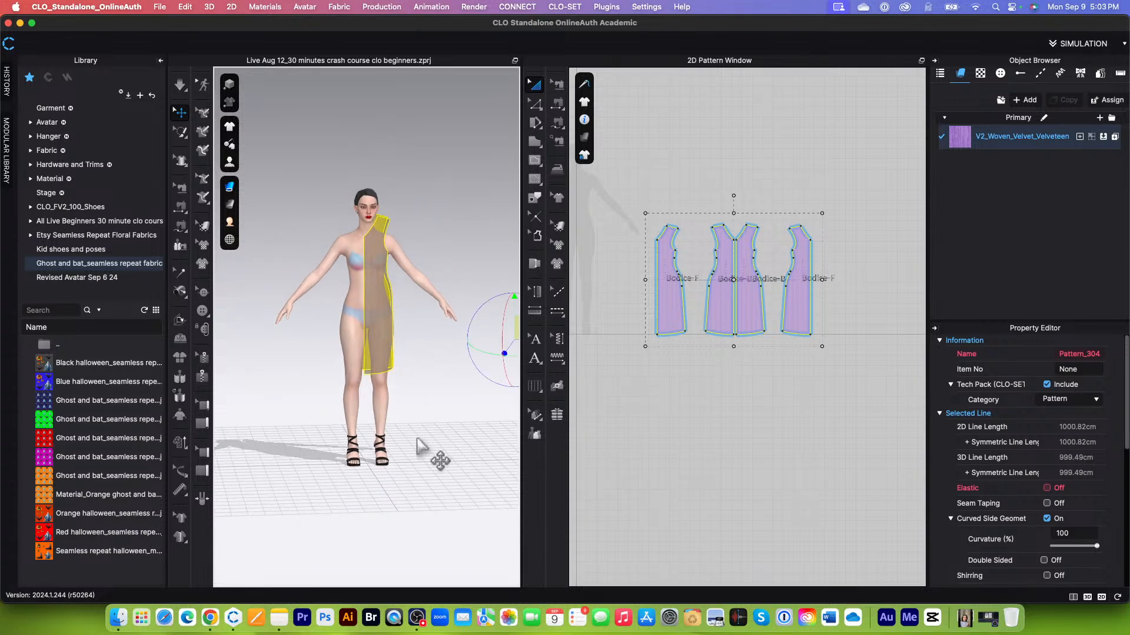
scroll(438, 439, "down", 3)
scroll(394, 414, "down", 2)
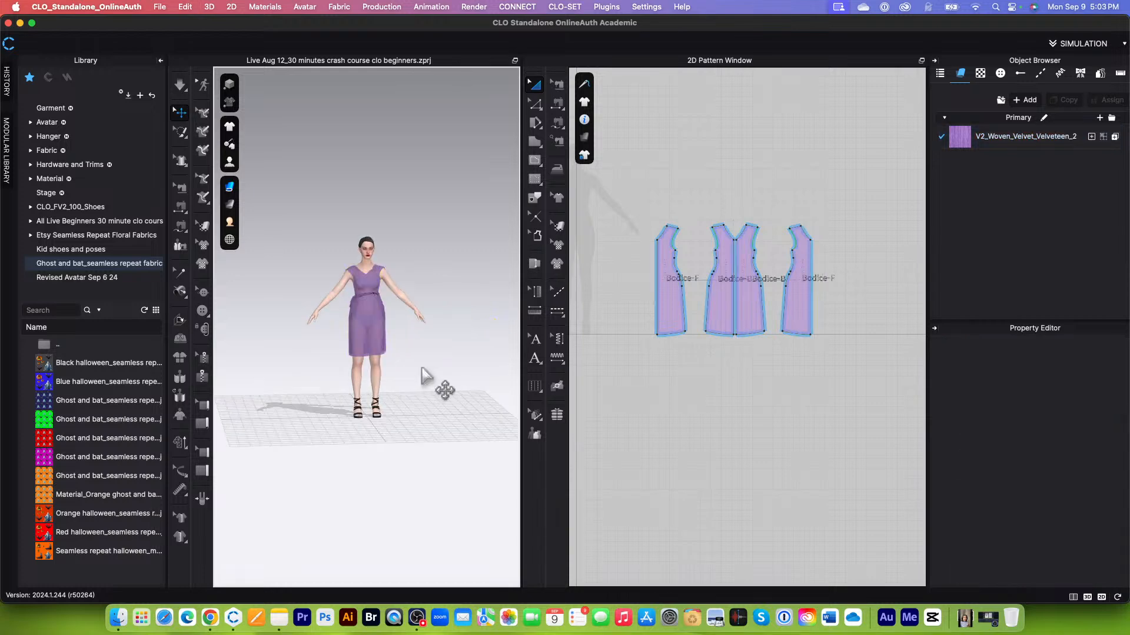
scroll(419, 345, "up", 3)
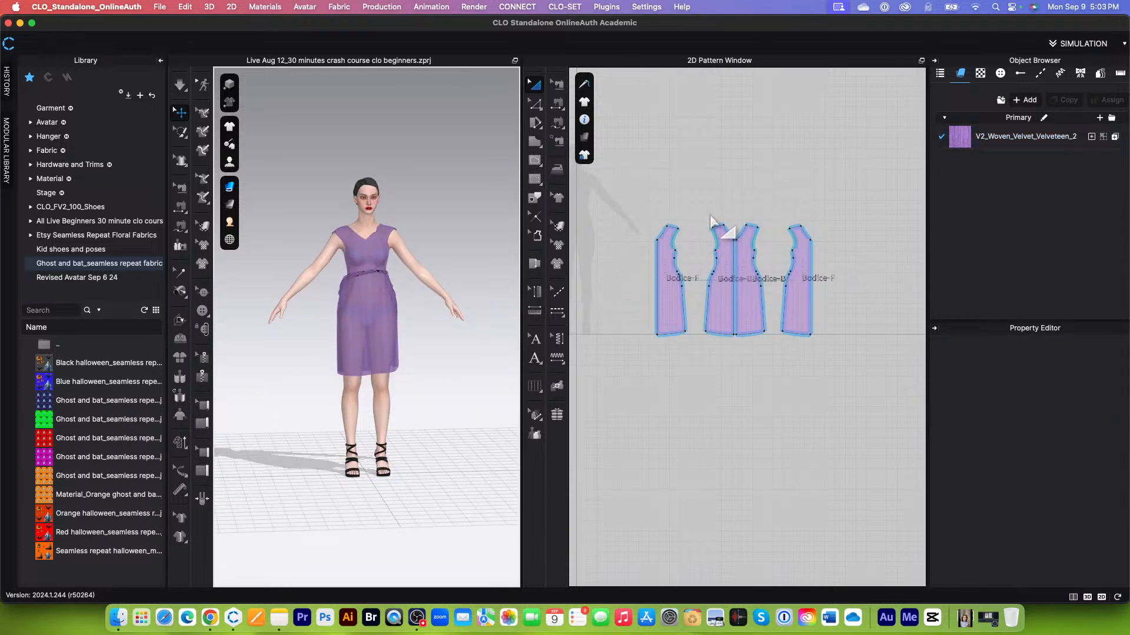
Strengthen all four bodice pieces and start simulating the dress on the avatar
left_click_drag(618, 202, 889, 371)
right_click(746, 312)
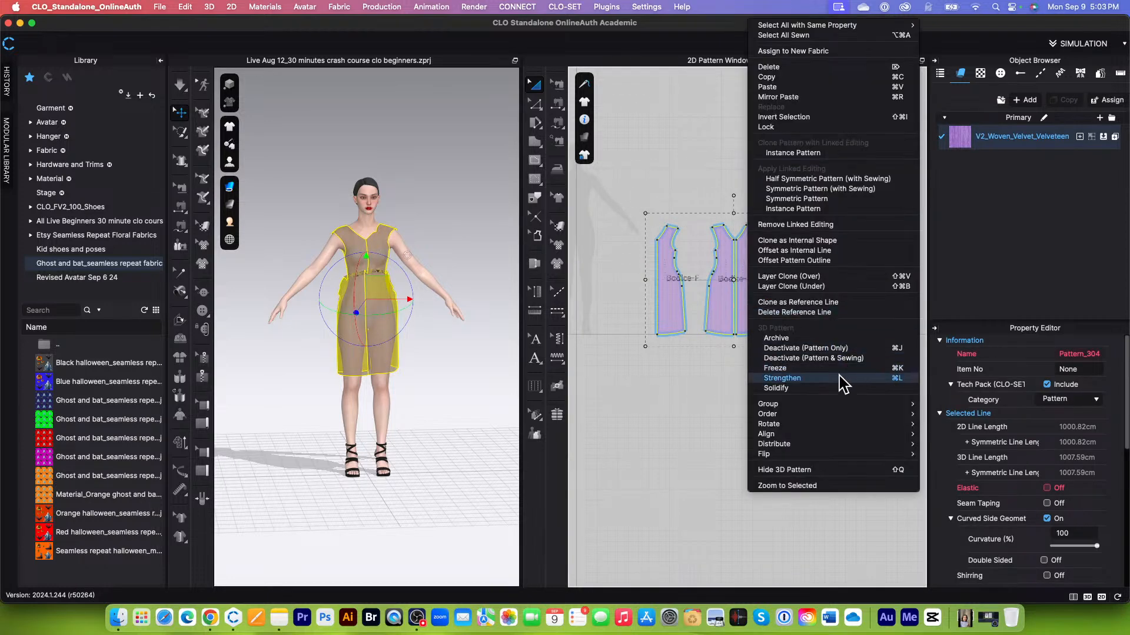
left_click(783, 378)
left_click(180, 85)
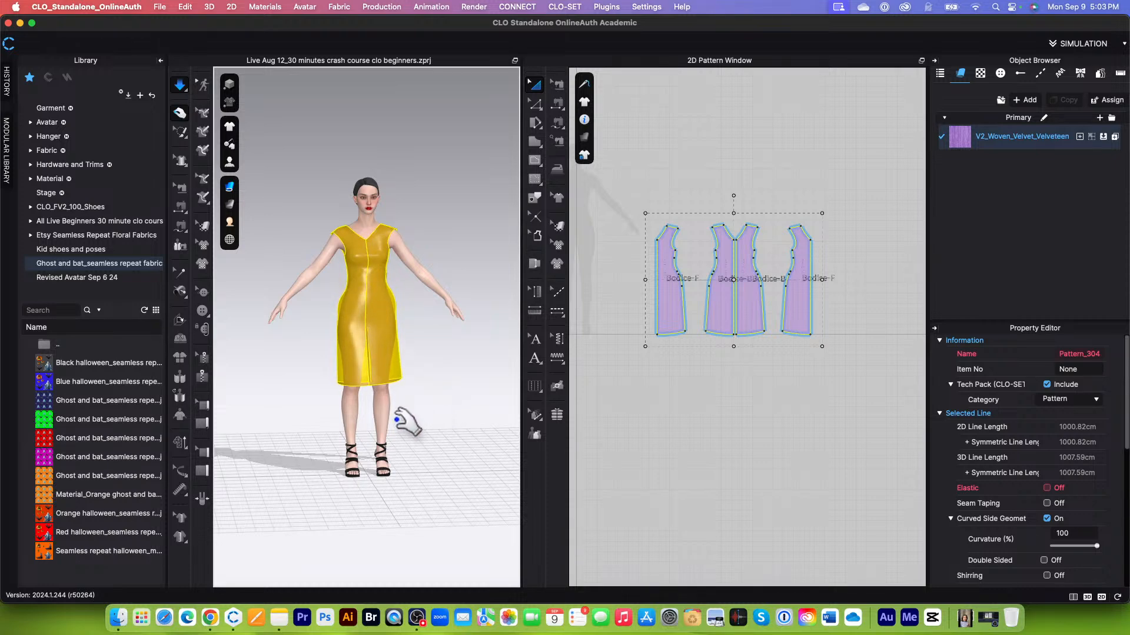
Pull the dress front into place on the avatar, adjusting the shoulders, bust and both sides near the hem
scroll(410, 407, "up", 4)
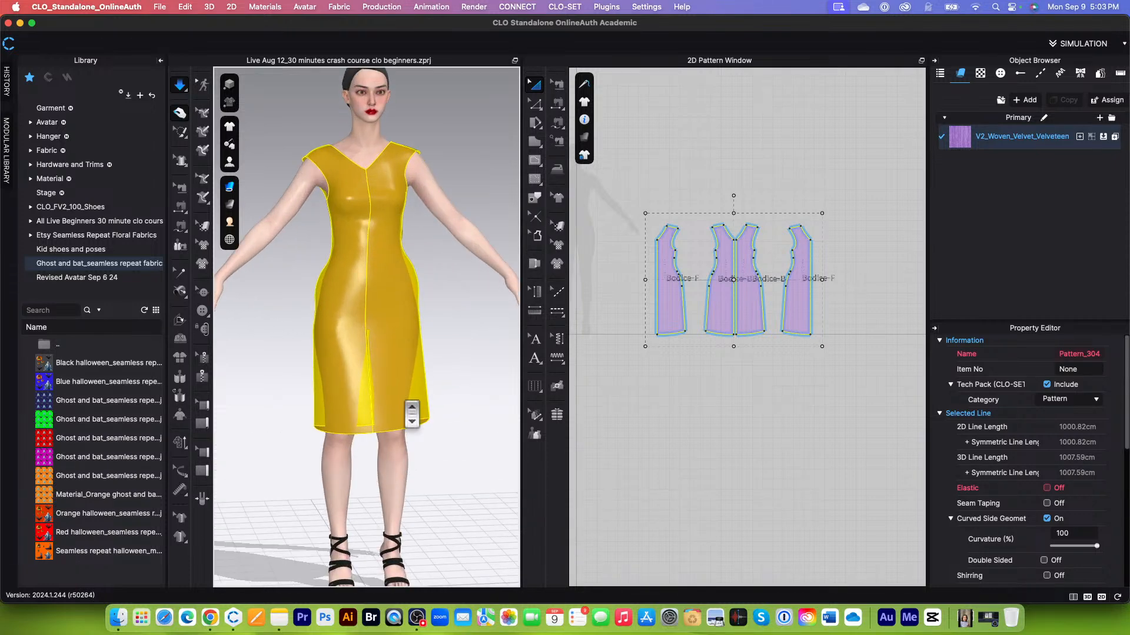
scroll(429, 348, "down", 1)
left_click_drag(328, 170, 417, 174)
left_click_drag(392, 213, 401, 253)
left_click_drag(396, 349, 330, 403)
left_click_drag(418, 388, 433, 393)
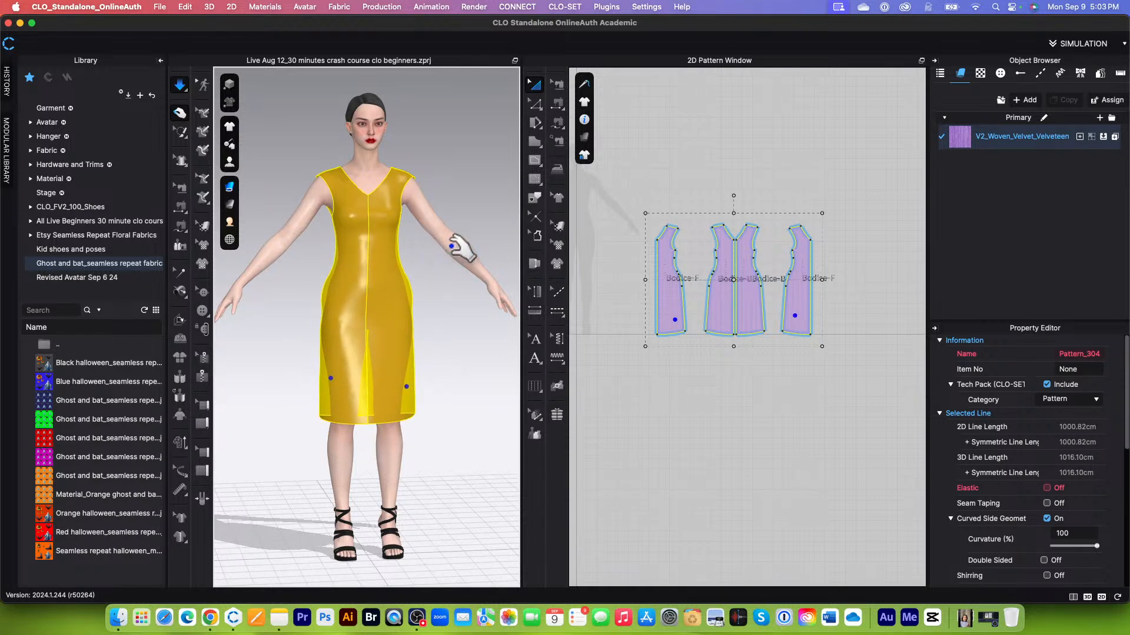
Adjust the back of the skirt near the hem, stop the simulation, and deselect the pieces
right_click_drag(461, 300, 335, 323)
scroll(412, 339, "up", 3)
scroll(403, 346, "up", 2)
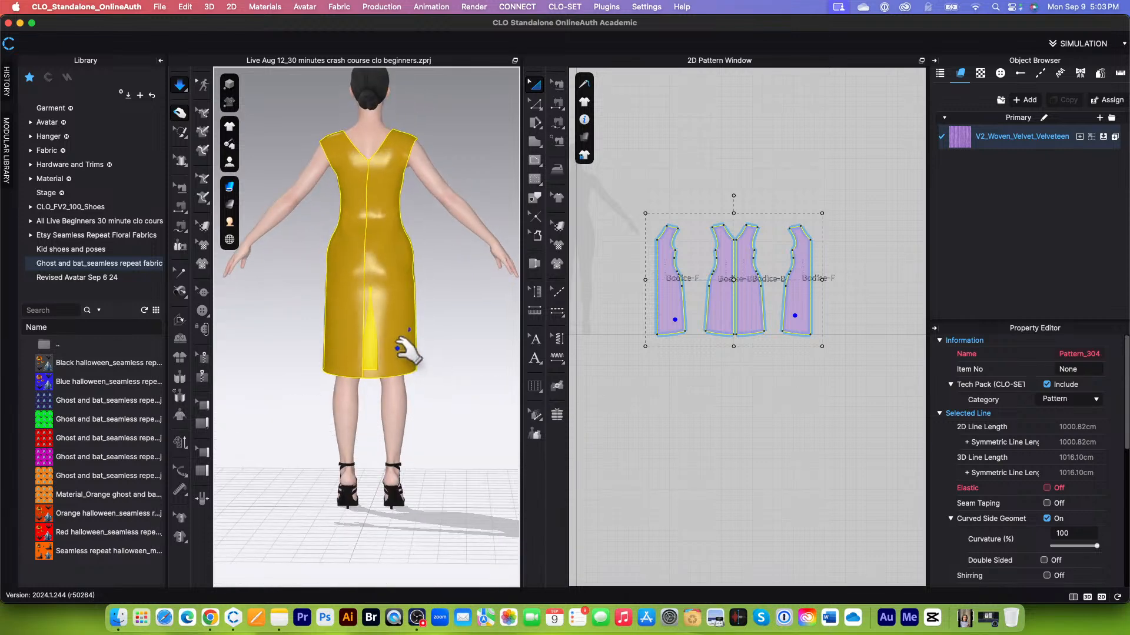
mouse_move(400, 365)
left_mouse_down()
mouse_move(418, 435)
mouse_move(388, 261)
mouse_move(402, 279)
mouse_move(371, 303)
mouse_move(404, 351)
left_mouse_up()
right_click_drag(461, 332, 427, 346)
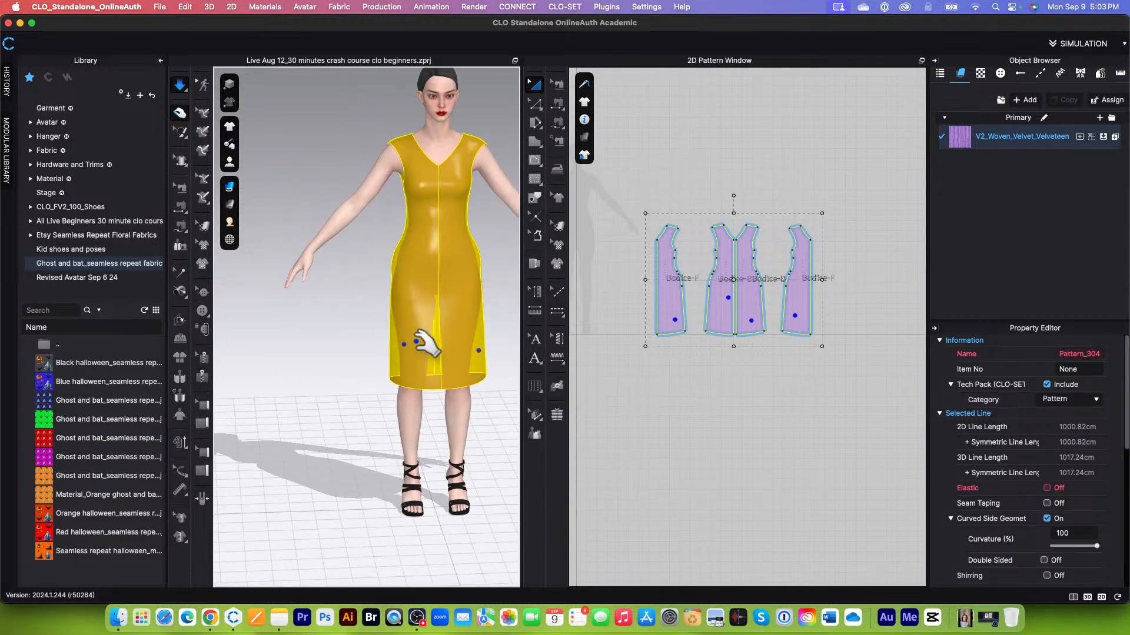
scroll(439, 339, "down", 3)
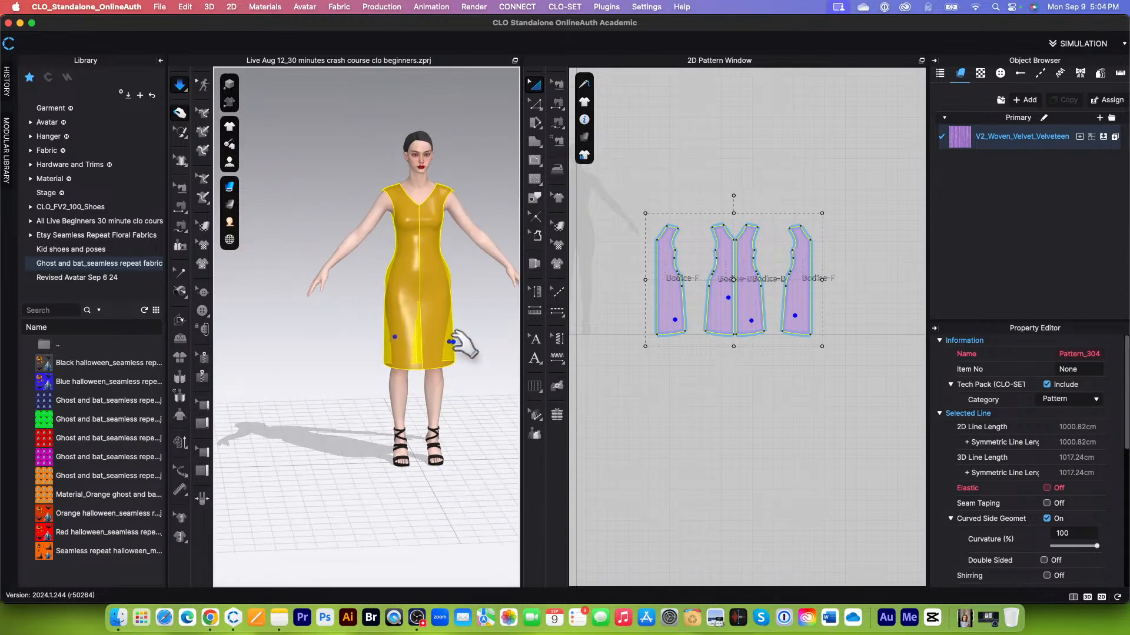
scroll(456, 342, "up", 2)
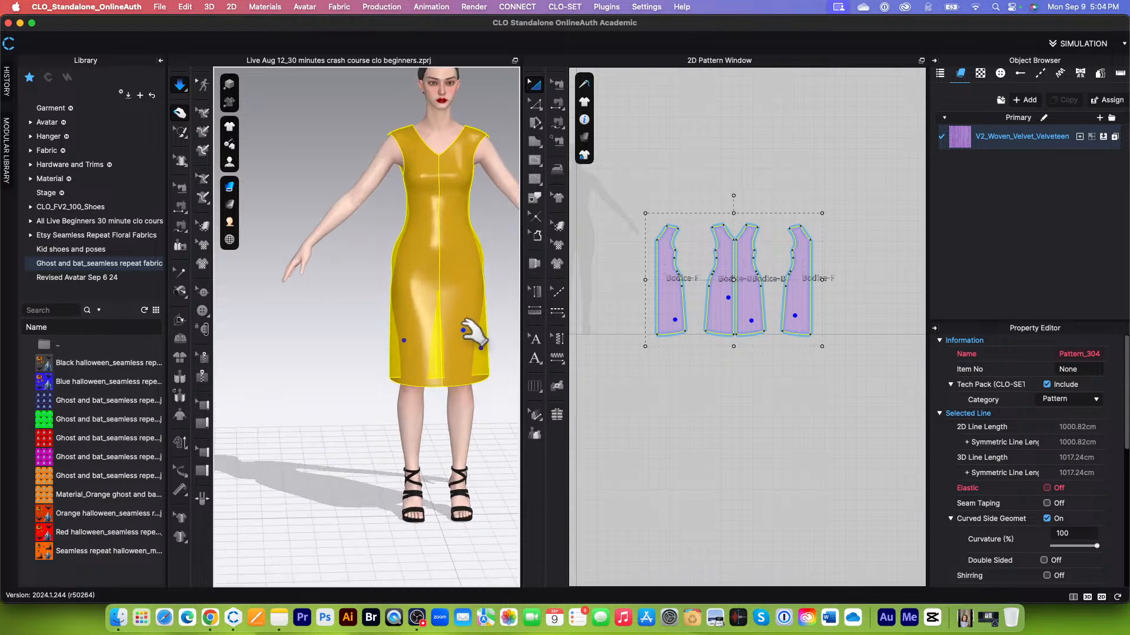
scroll(397, 334, "down", 1)
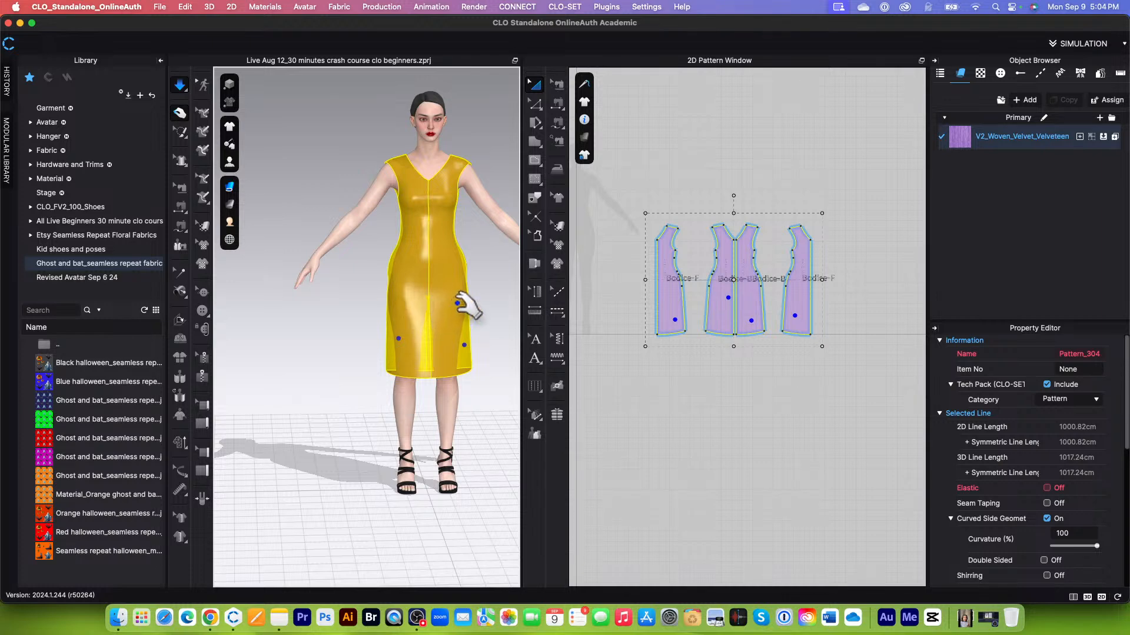
left_click(181, 86)
scroll(441, 331, "down", 2)
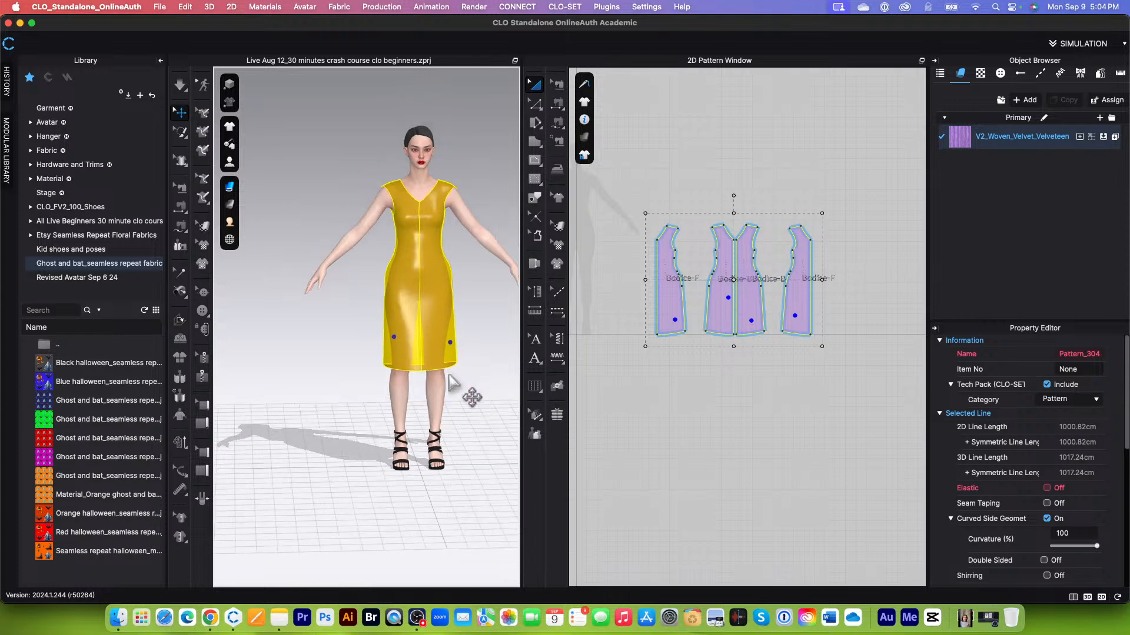
left_click(451, 477)
Examine the front and back drape of the strengthened dress and its centre seams
scroll(441, 471, "up", 3)
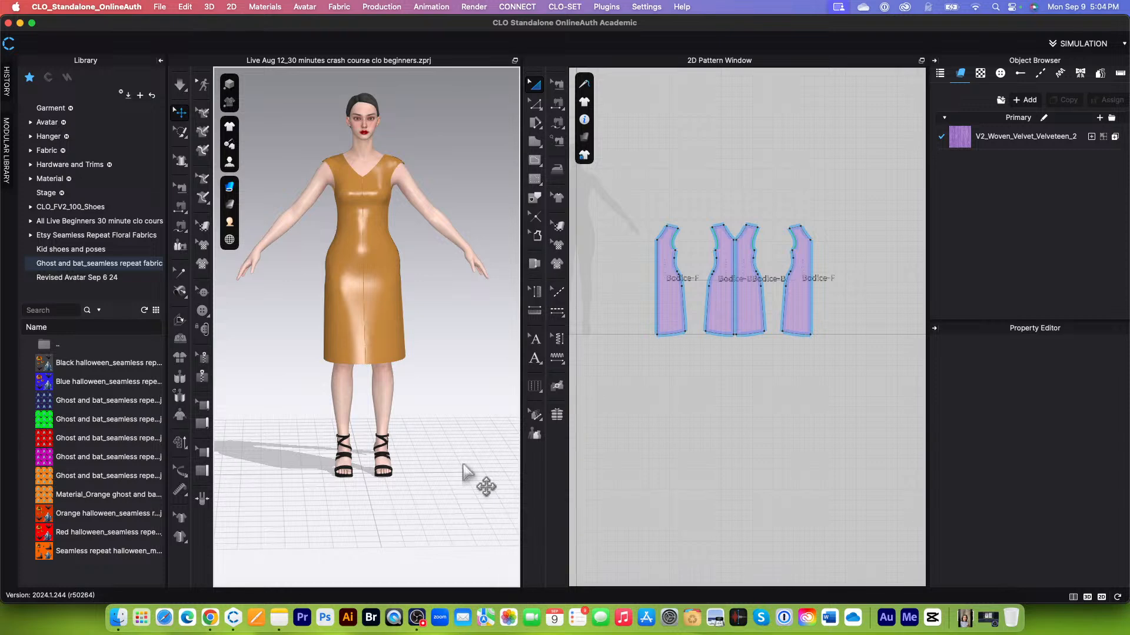
scroll(409, 378, "up", 3)
scroll(420, 394, "down", 1)
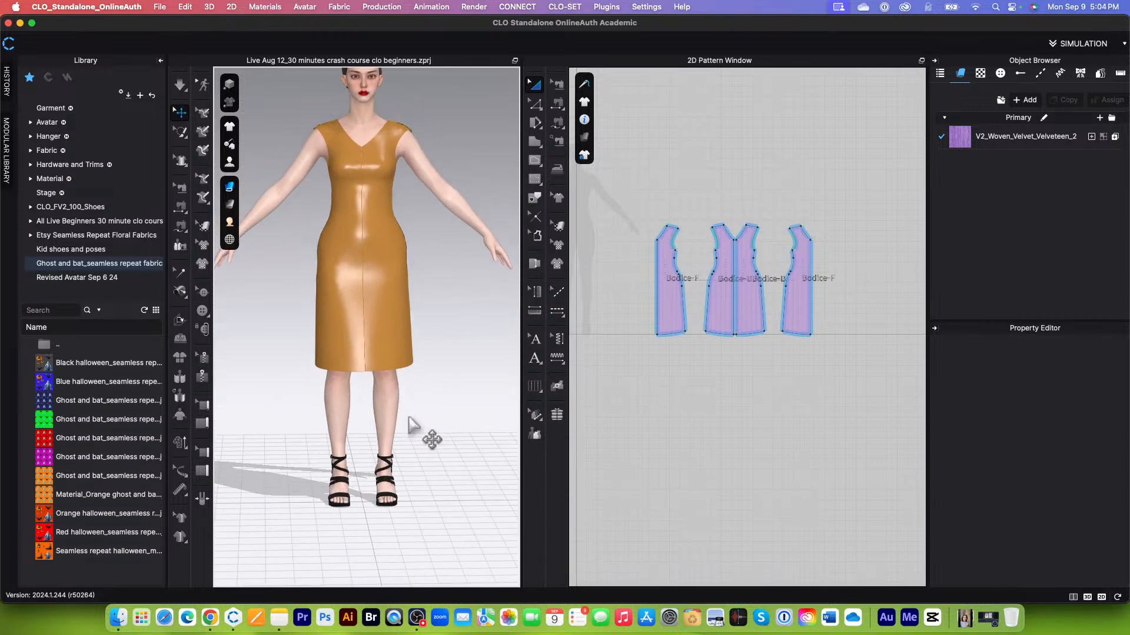
middle_click_drag(427, 407, 425, 441)
scroll(425, 441, "up", 2)
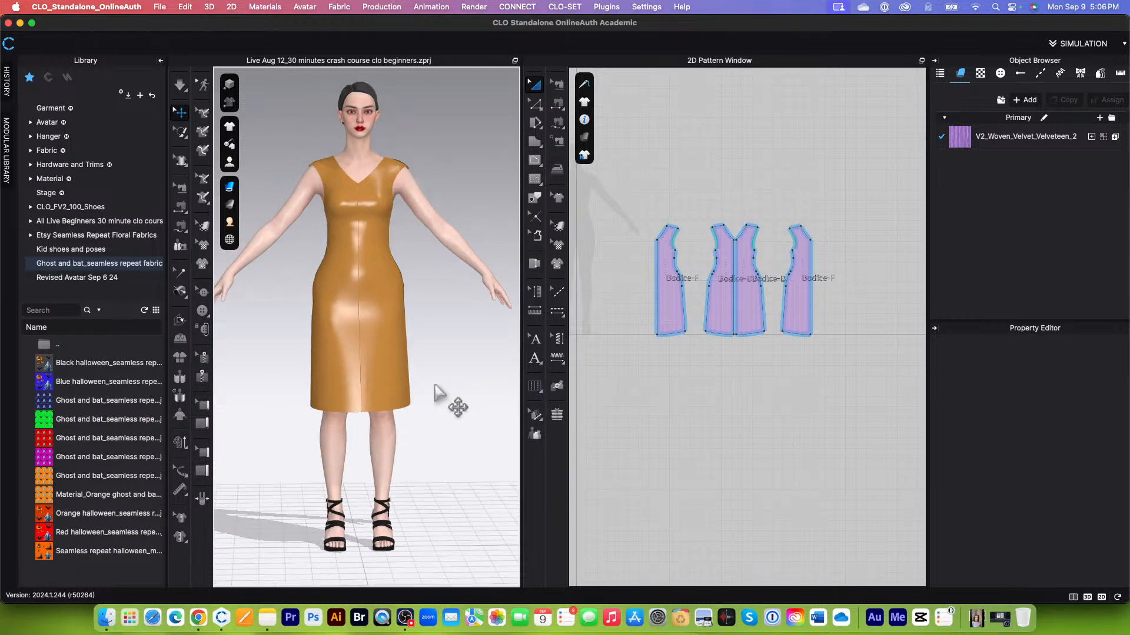
right_click_drag(441, 411, 353, 412)
scroll(353, 412, "up", 3)
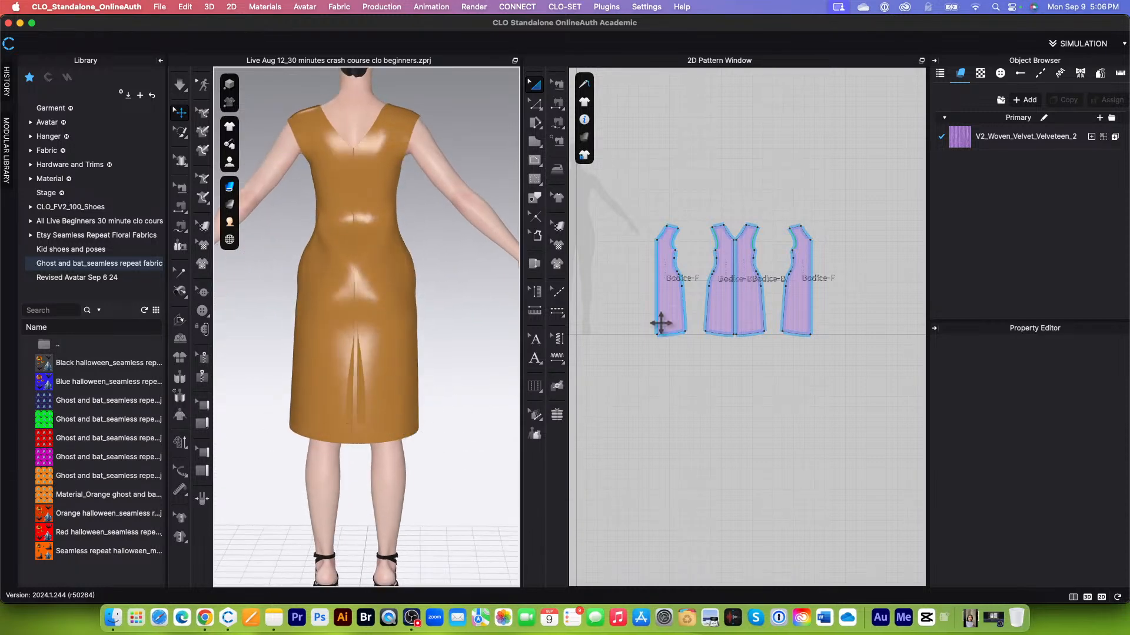
scroll(708, 335, "up", 3)
scroll(709, 343, "down", 2)
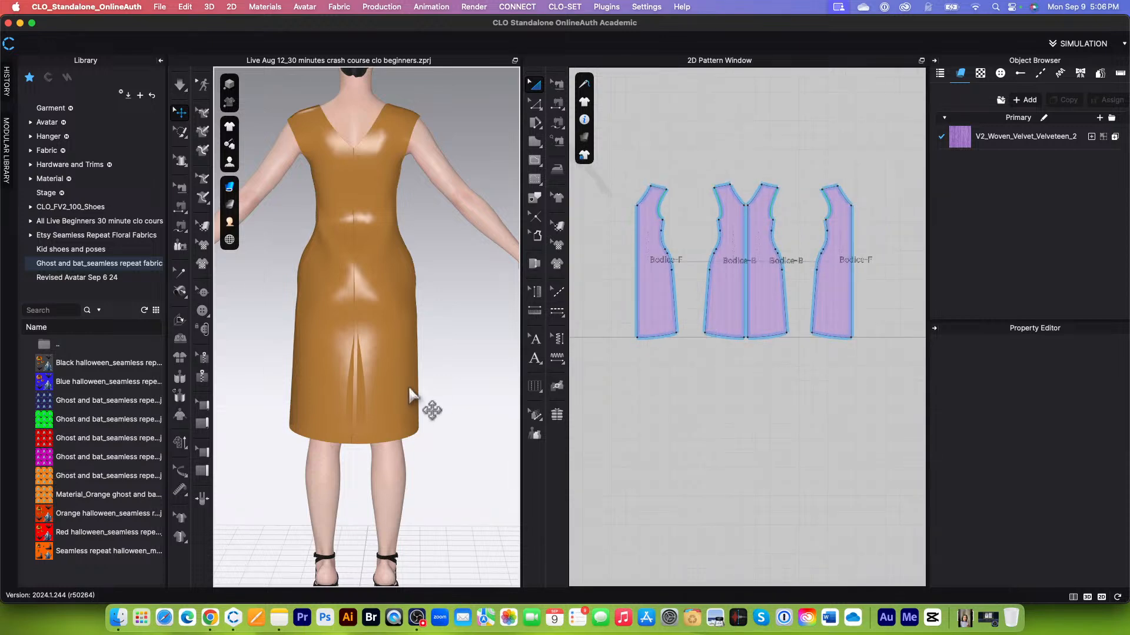
scroll(418, 400, "up", 2)
right_click_drag(433, 395, 320, 398)
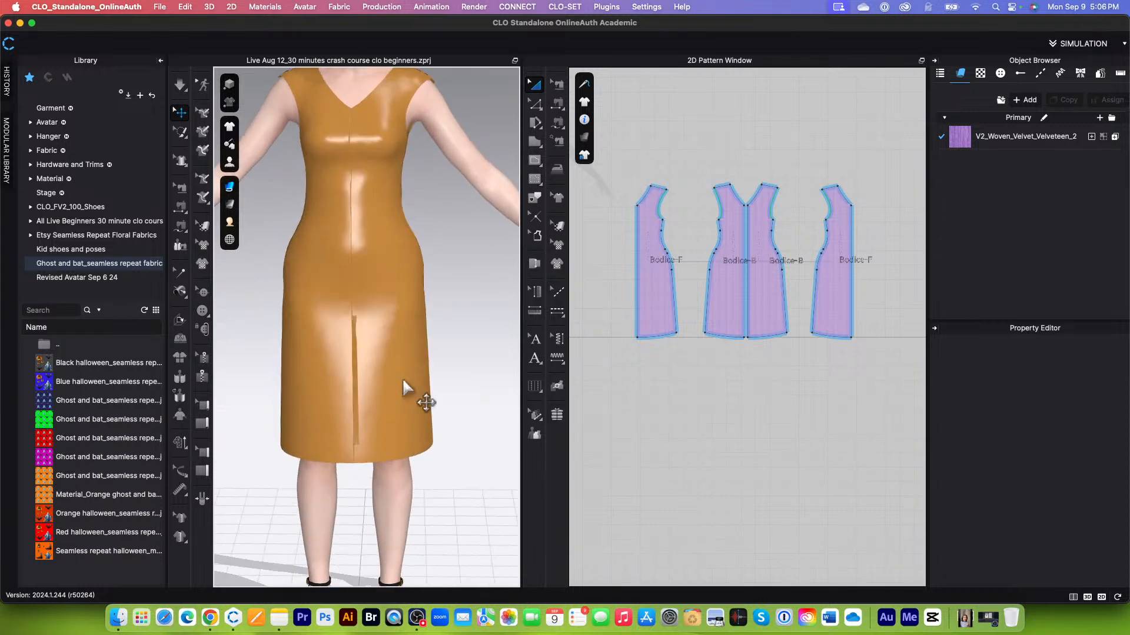
Remove the strengthening from all four bodice pieces and deselect them
scroll(746, 307, "down", 3)
left_click_drag(632, 208, 904, 383)
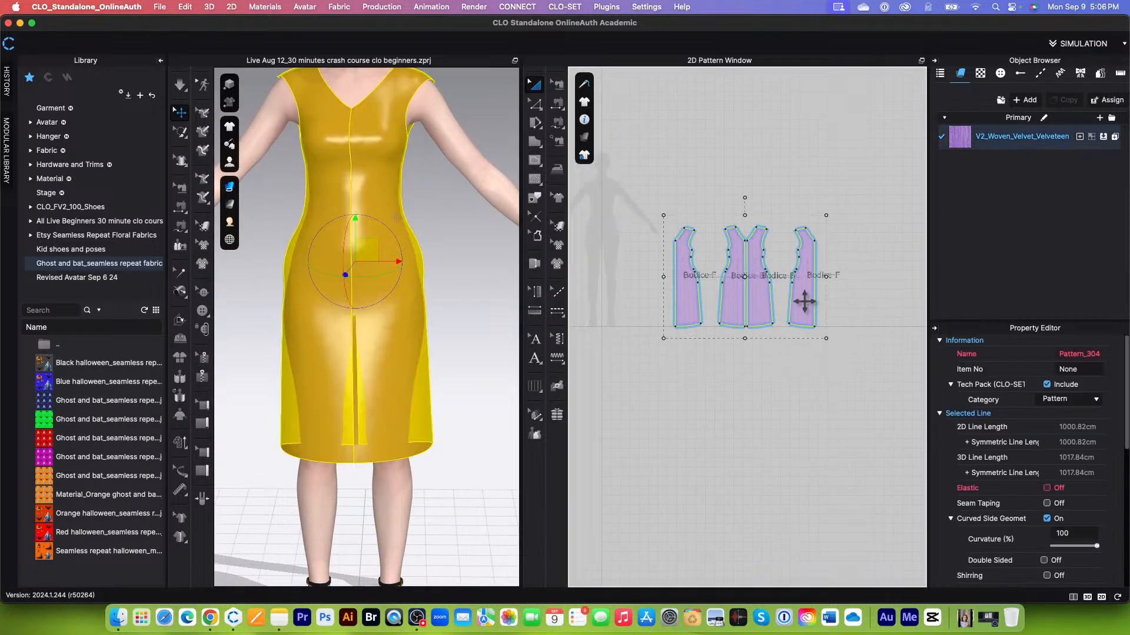
right_click(803, 300)
left_click(864, 379)
left_click(650, 389)
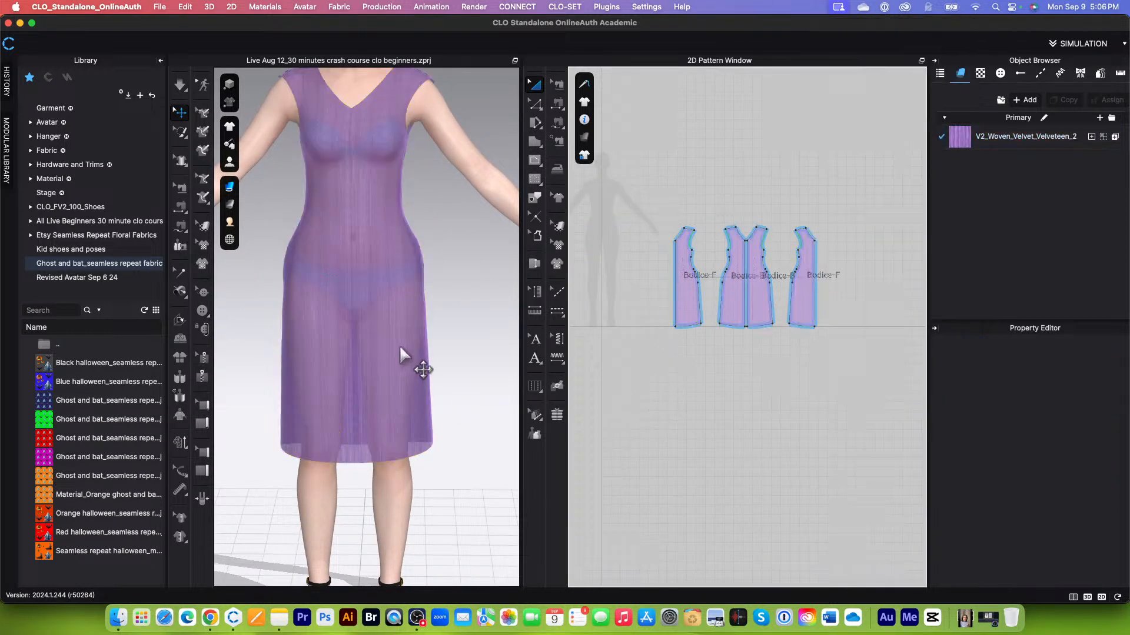
Examine the dress's fit along the side seam, from the waist over the hip to the hem
scroll(398, 348, "up", 3)
right_click_drag(466, 351, 463, 345)
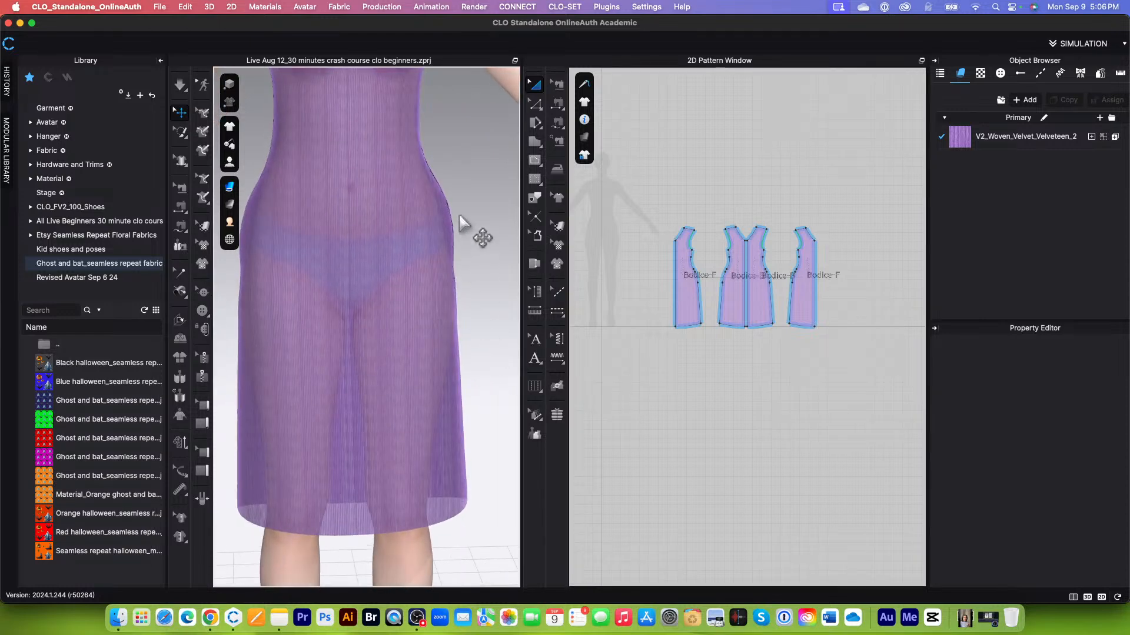
scroll(461, 240, "up", 5)
right_click_drag(436, 323, 434, 365)
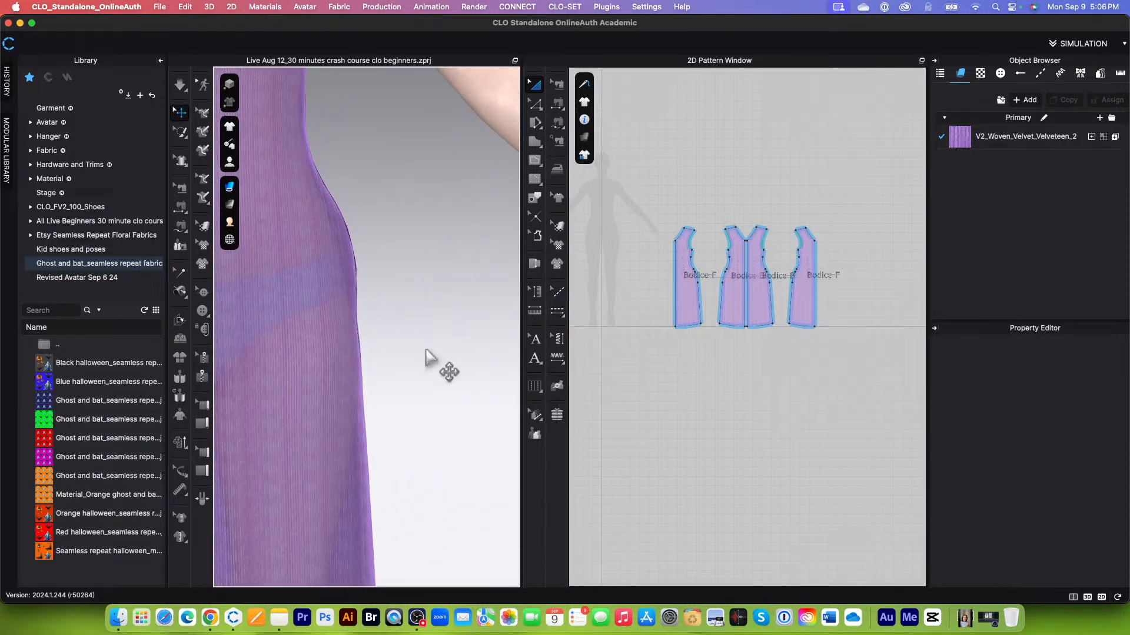
scroll(425, 350, "down", 5)
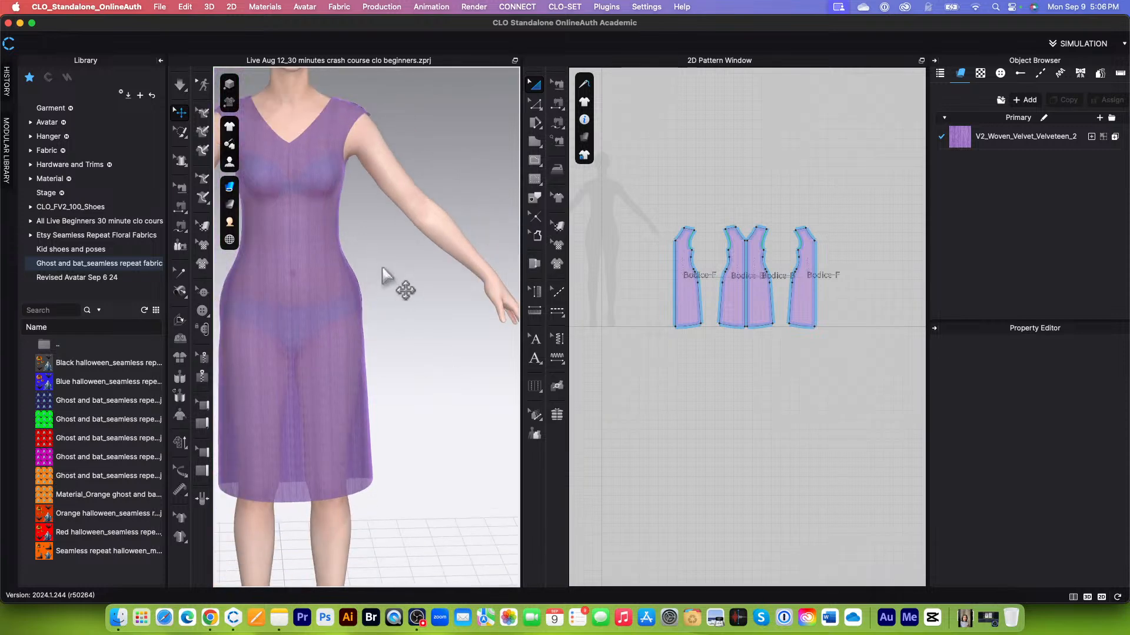
scroll(377, 352, "up", 4)
scroll(428, 353, "up", 3)
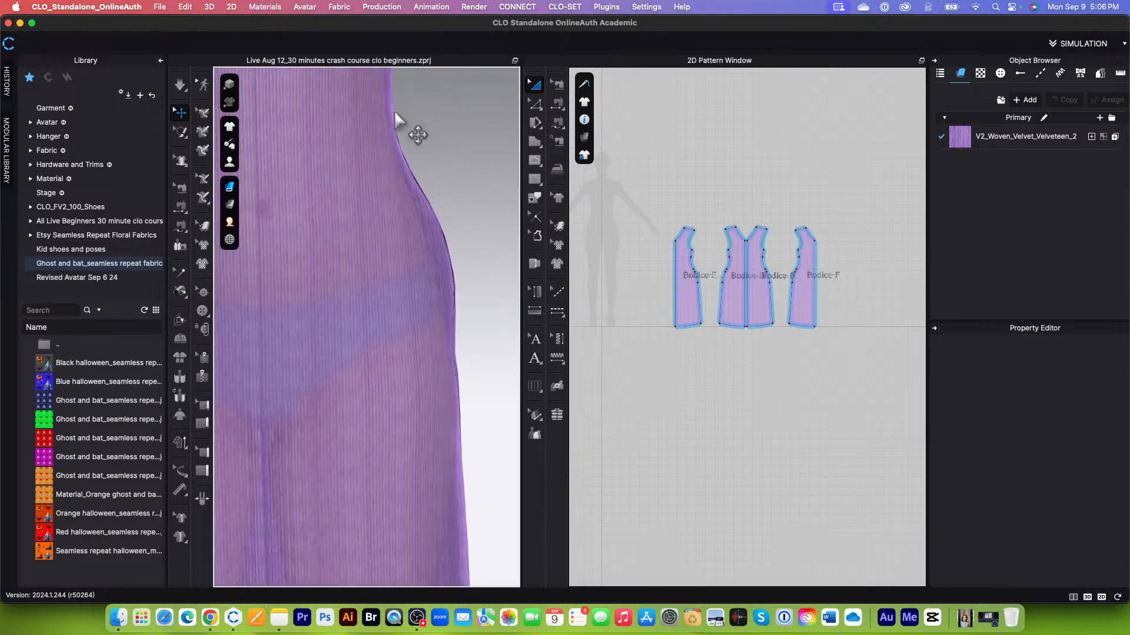
scroll(418, 210, "up", 2)
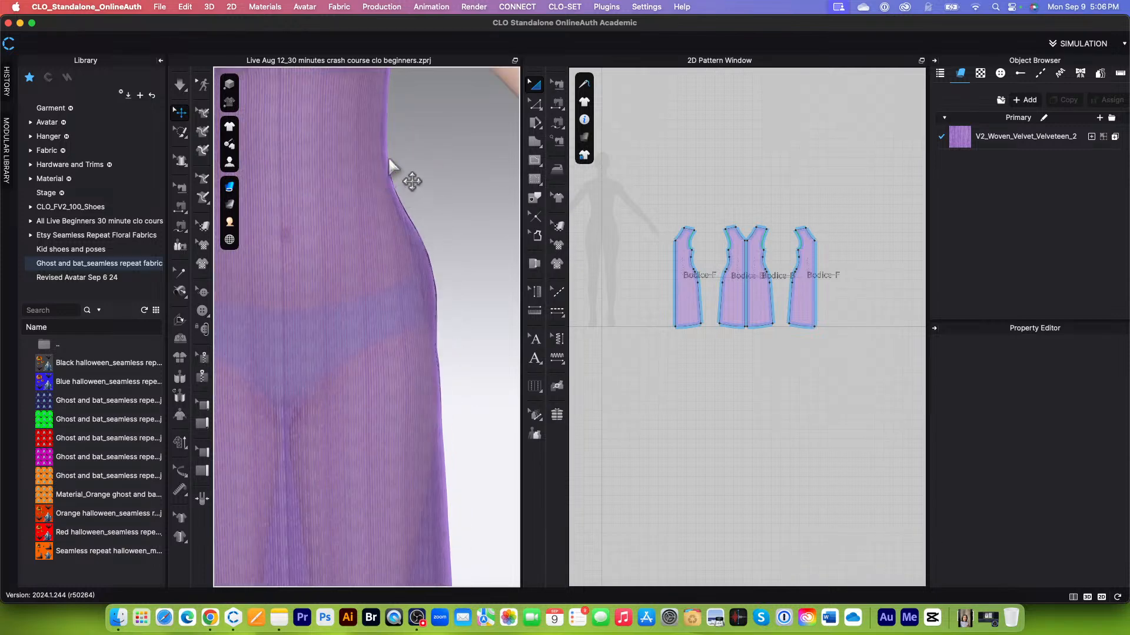
scroll(431, 262, "down", 2)
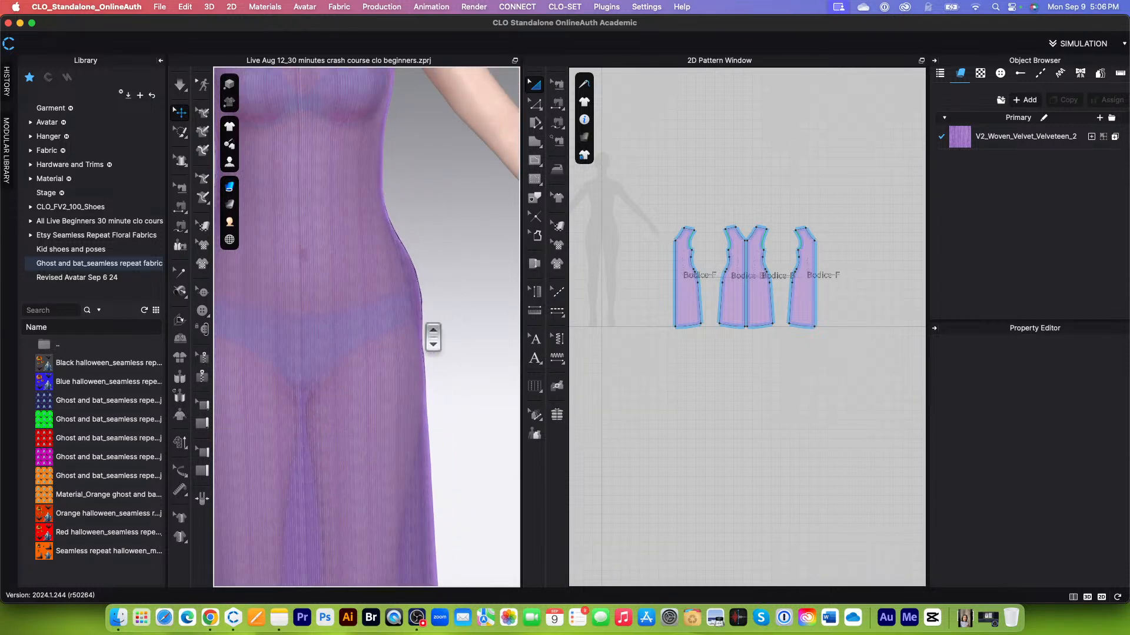
scroll(433, 337, "down", 3)
middle_click_drag(436, 530, 442, 429)
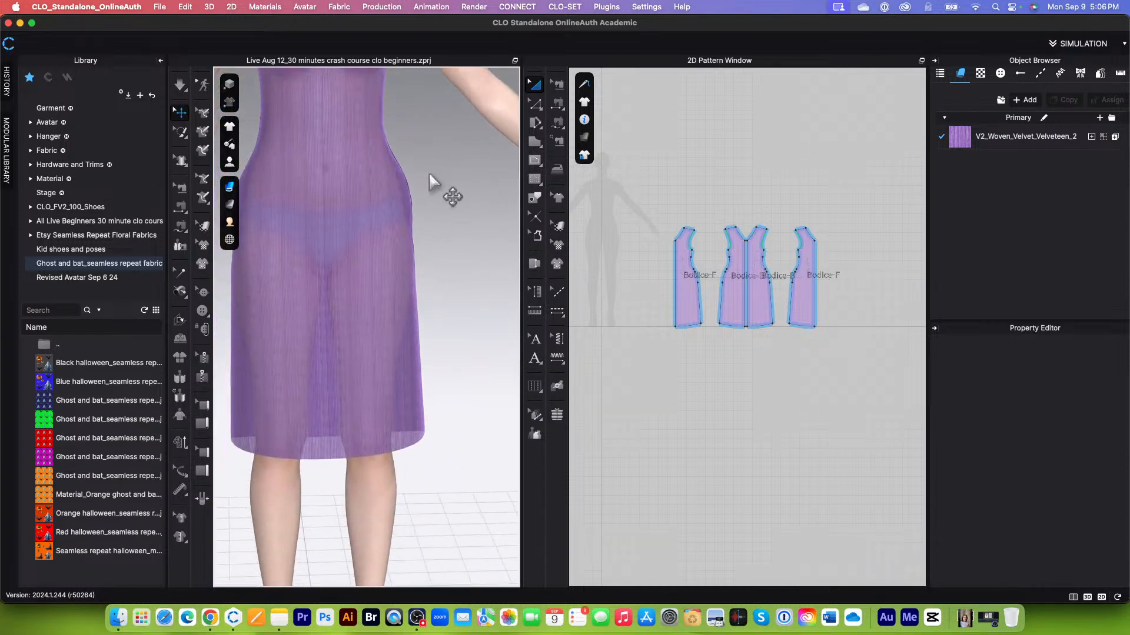
key("2")
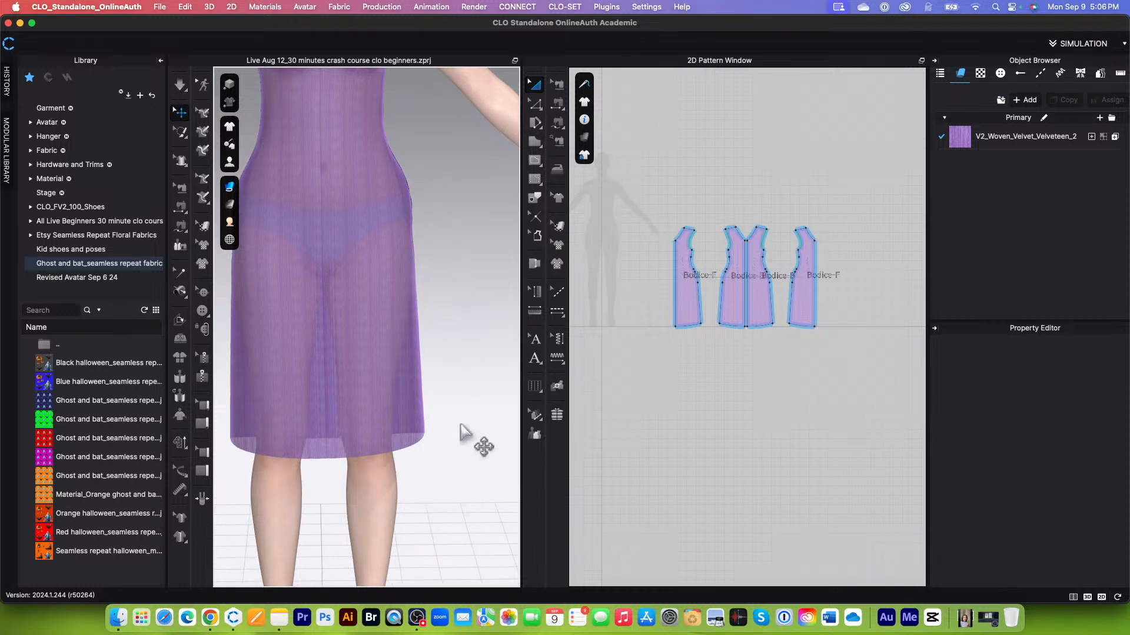
scroll(463, 416, "down", 2)
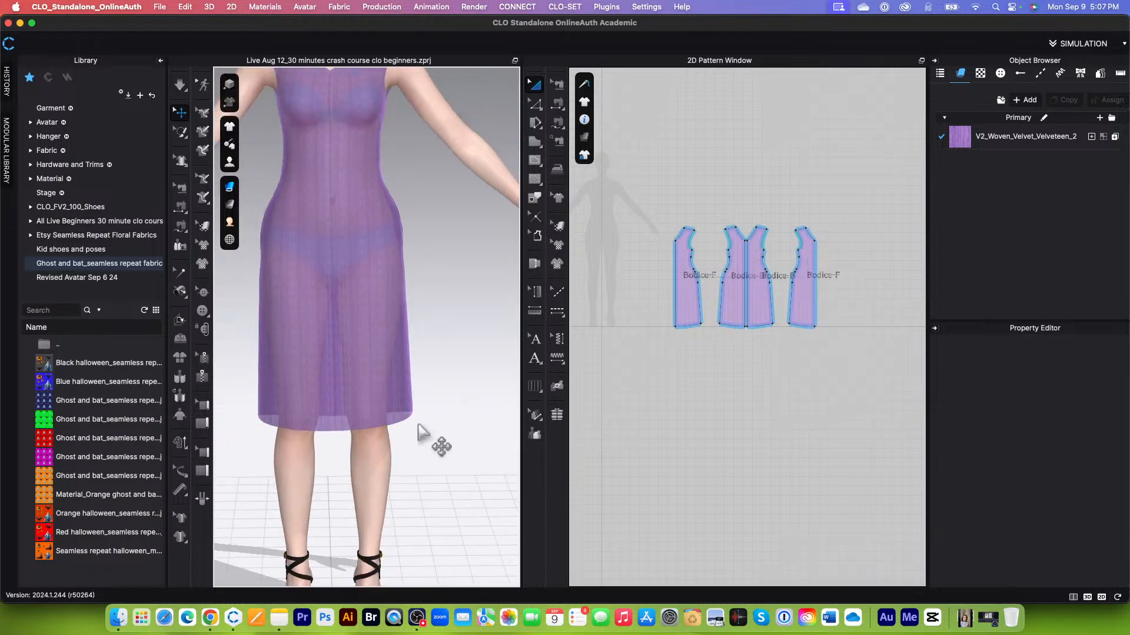
scroll(410, 247, "up", 2)
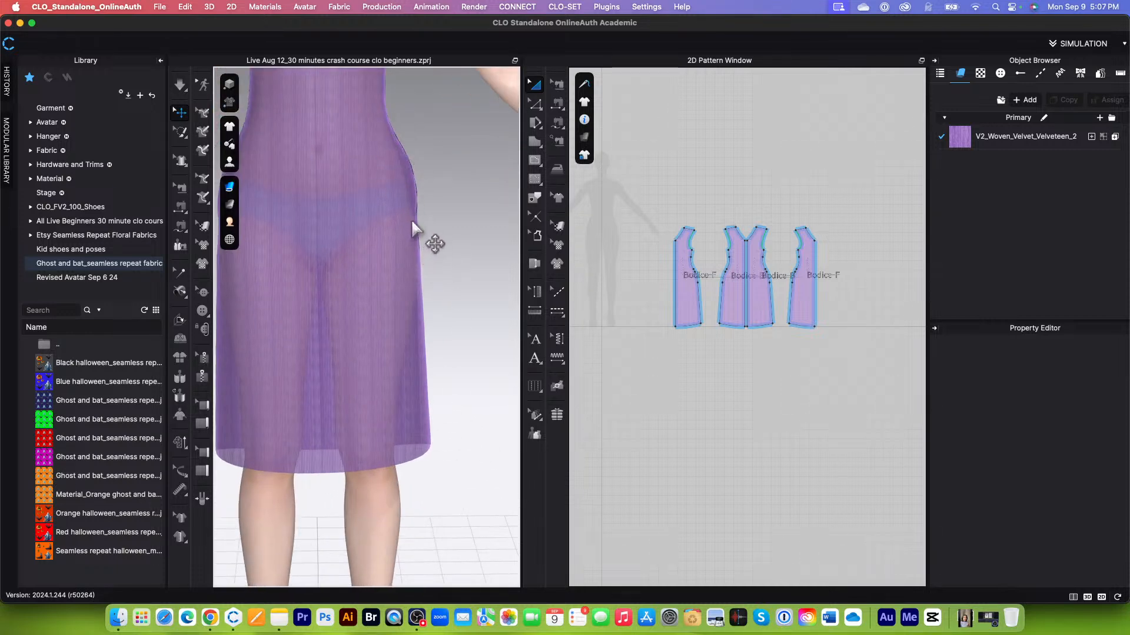
scroll(413, 204, "down", 3)
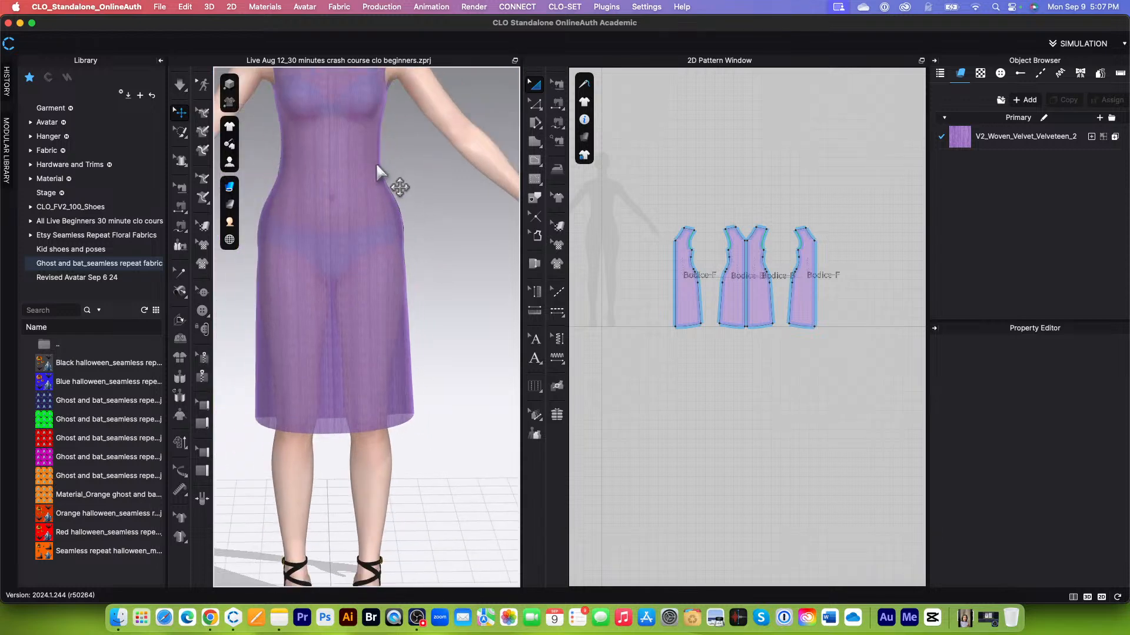
scroll(391, 182, "down", 1)
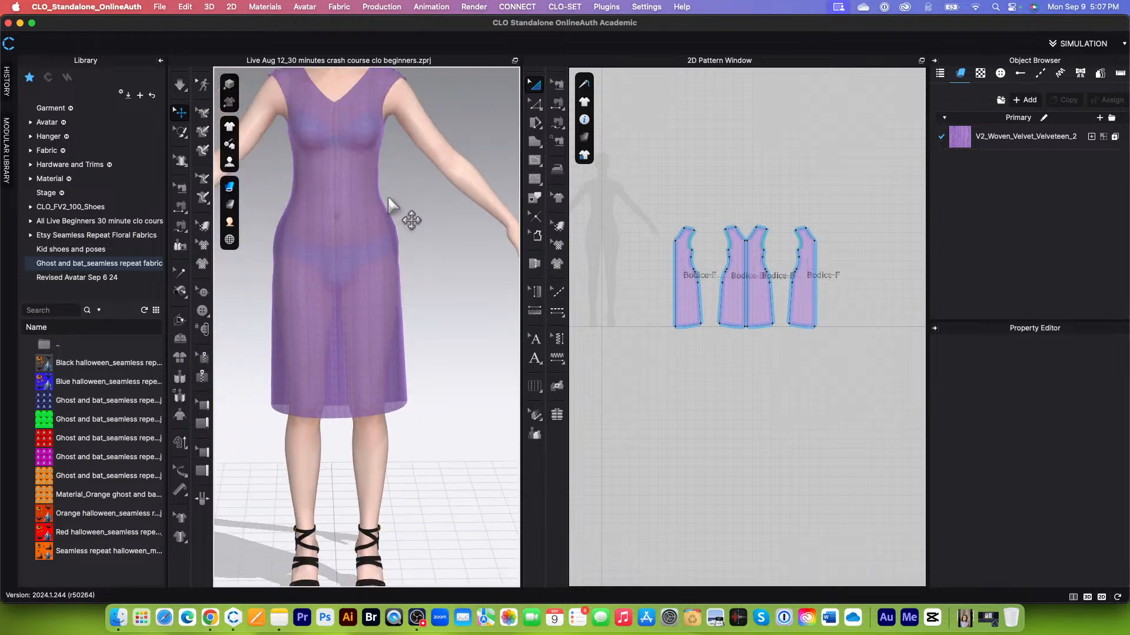
scroll(411, 293, "up", 3)
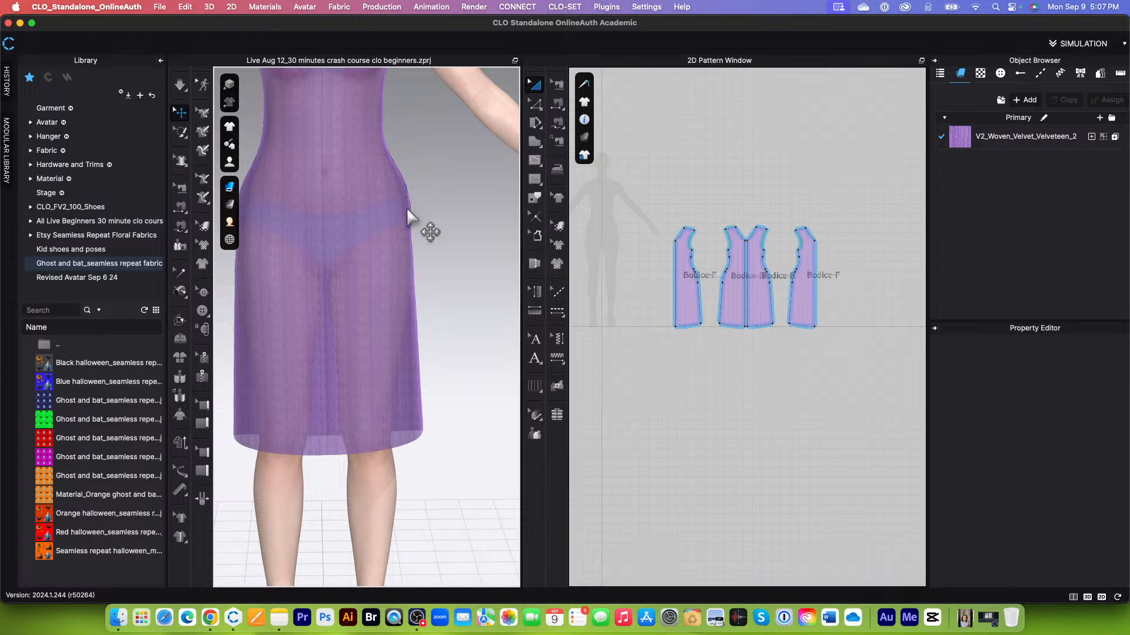
scroll(411, 210, "down", 3)
scroll(422, 315, "up", 3)
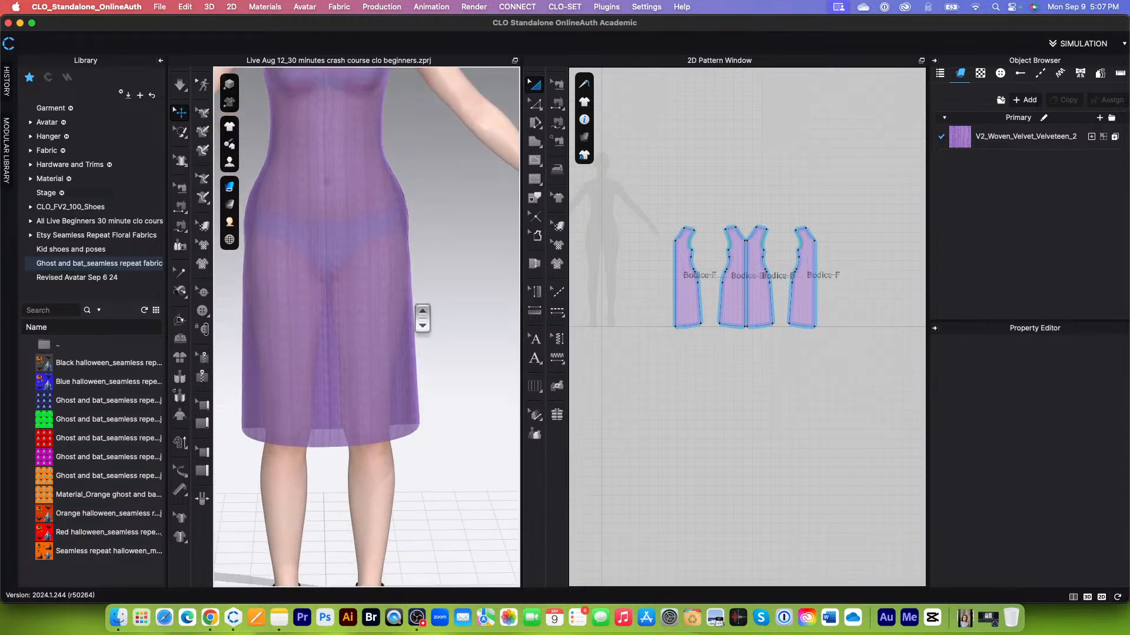
scroll(422, 318, "down", 4)
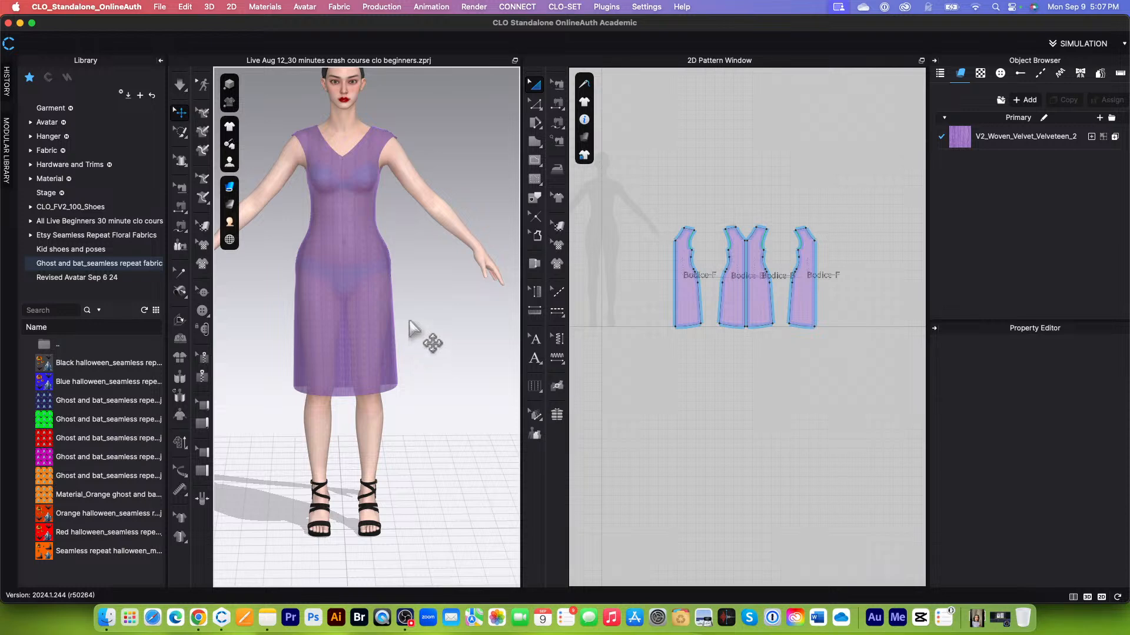
scroll(416, 333, "up", 2)
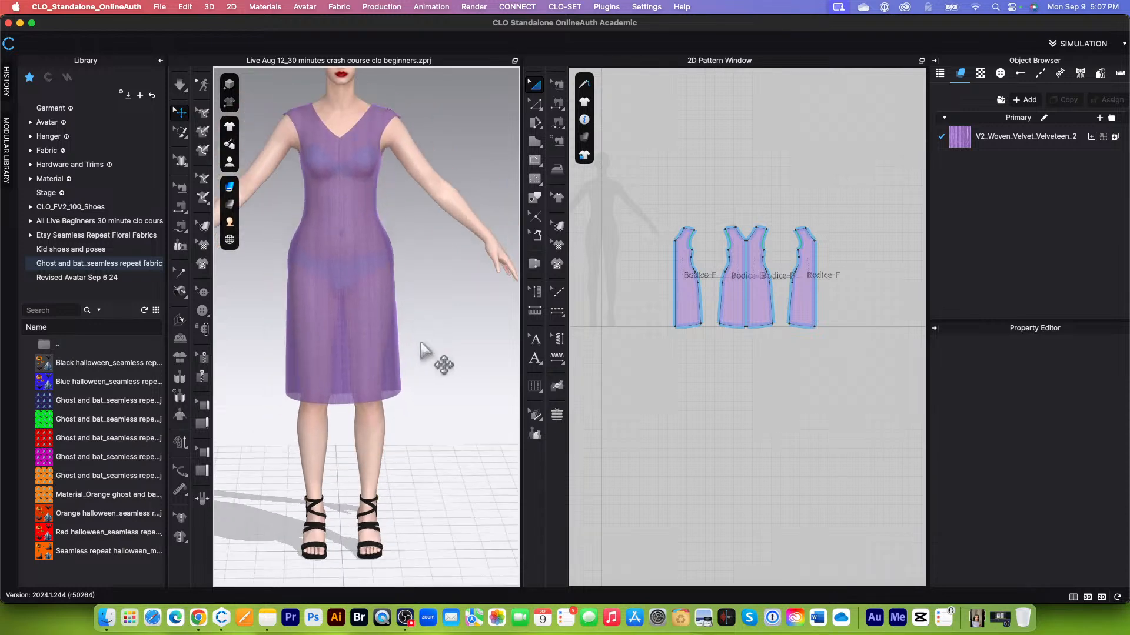
scroll(425, 348, "up", 3)
scroll(441, 232, "down", 3)
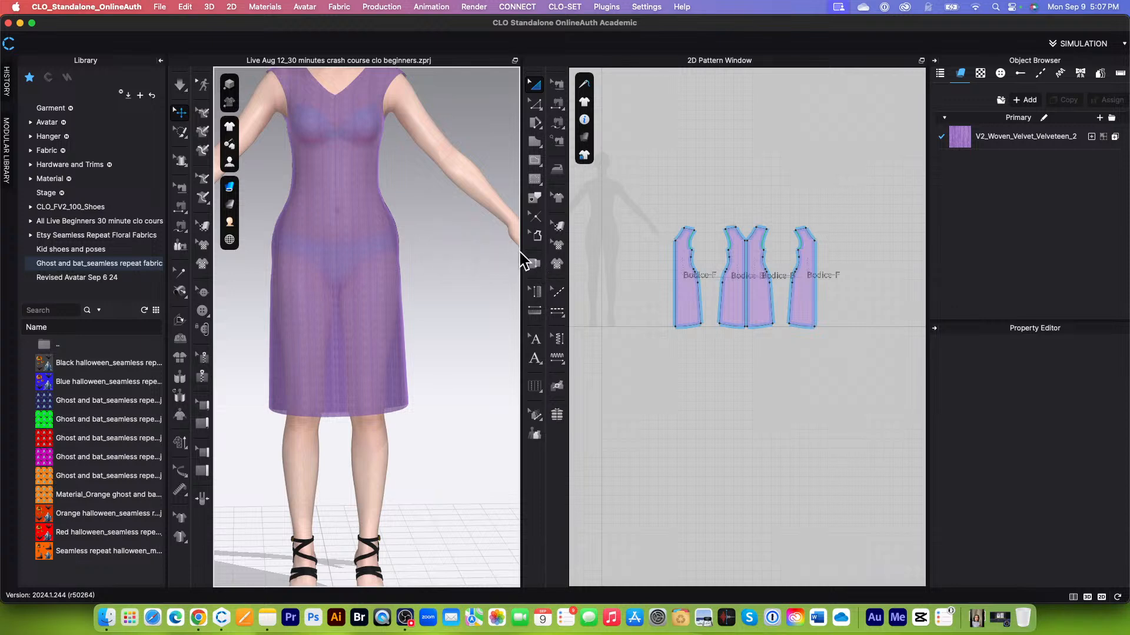
Examine the front drape of the dress on the avatar, from the waist over the hips to the hem
left_click_drag(517, 250, 578, 266)
scroll(580, 272, "down", 3)
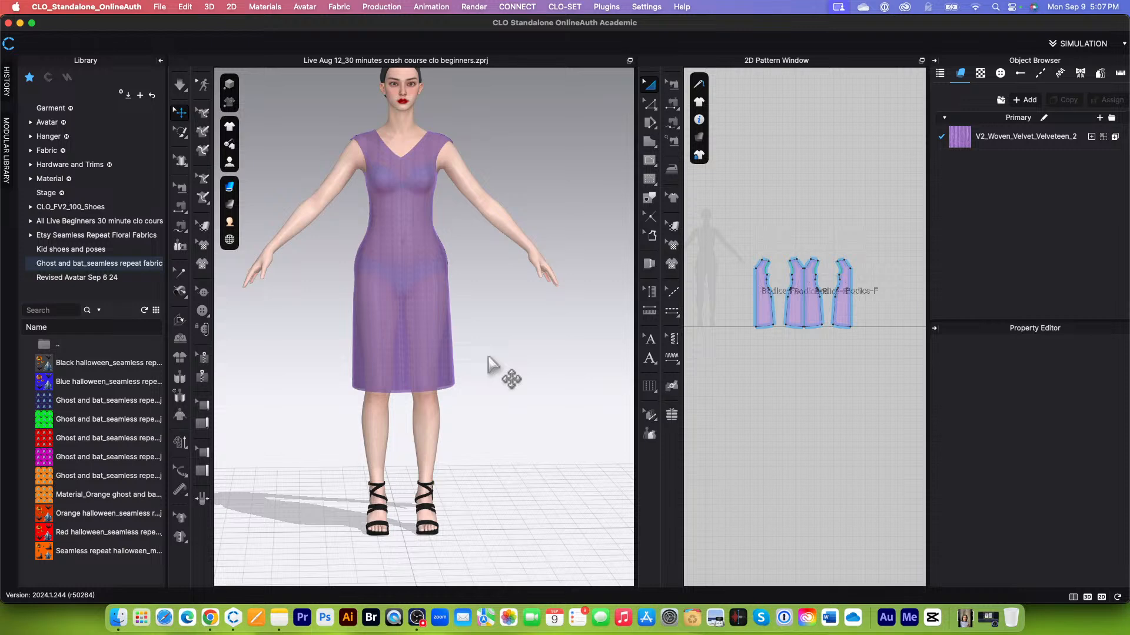
scroll(493, 368, "up", 2)
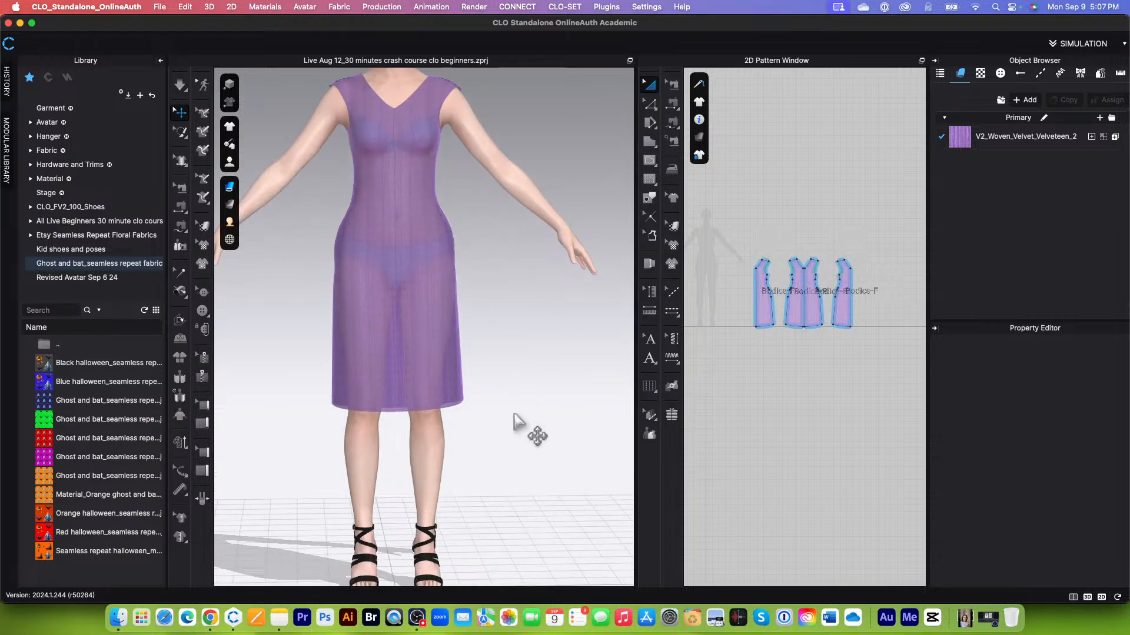
scroll(517, 412, "up", 2)
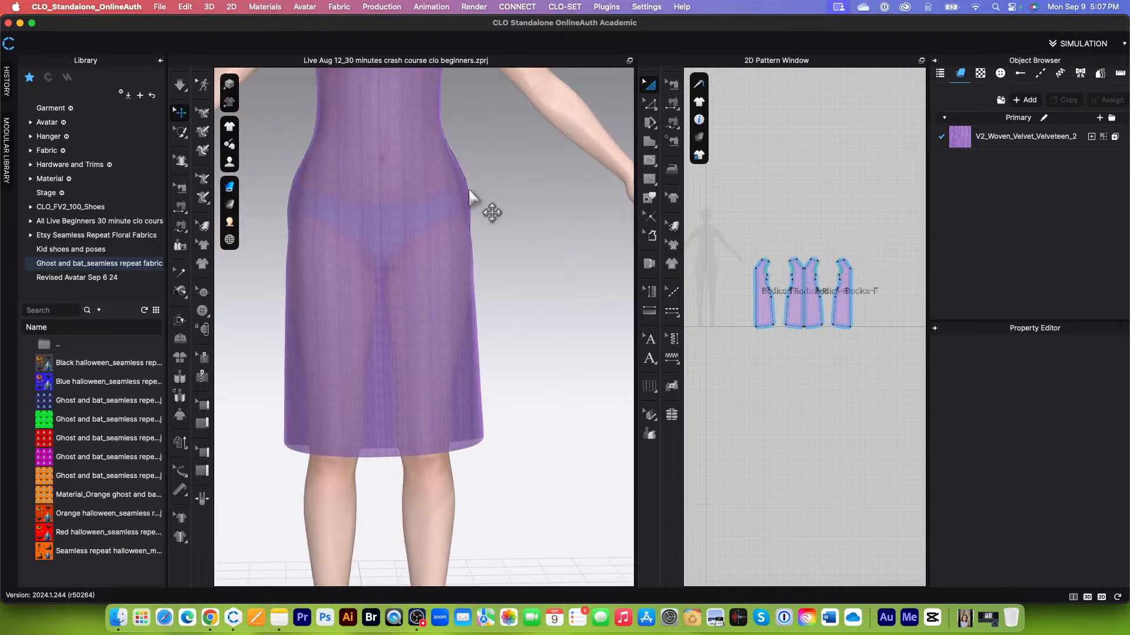
scroll(471, 197, "down", 1)
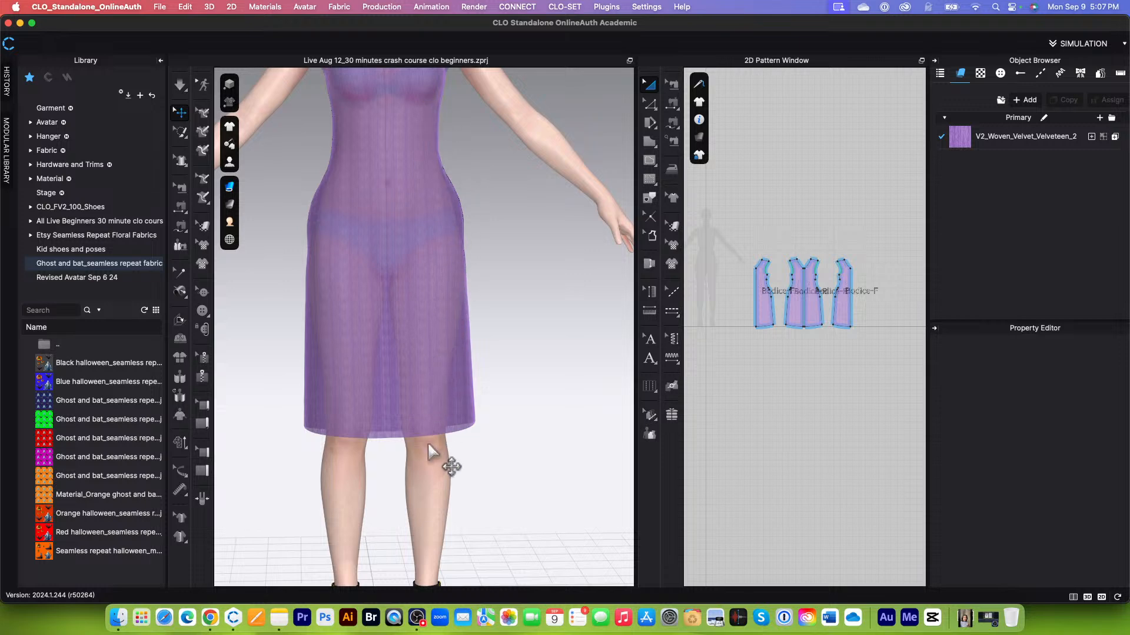
scroll(459, 383, "down", 2)
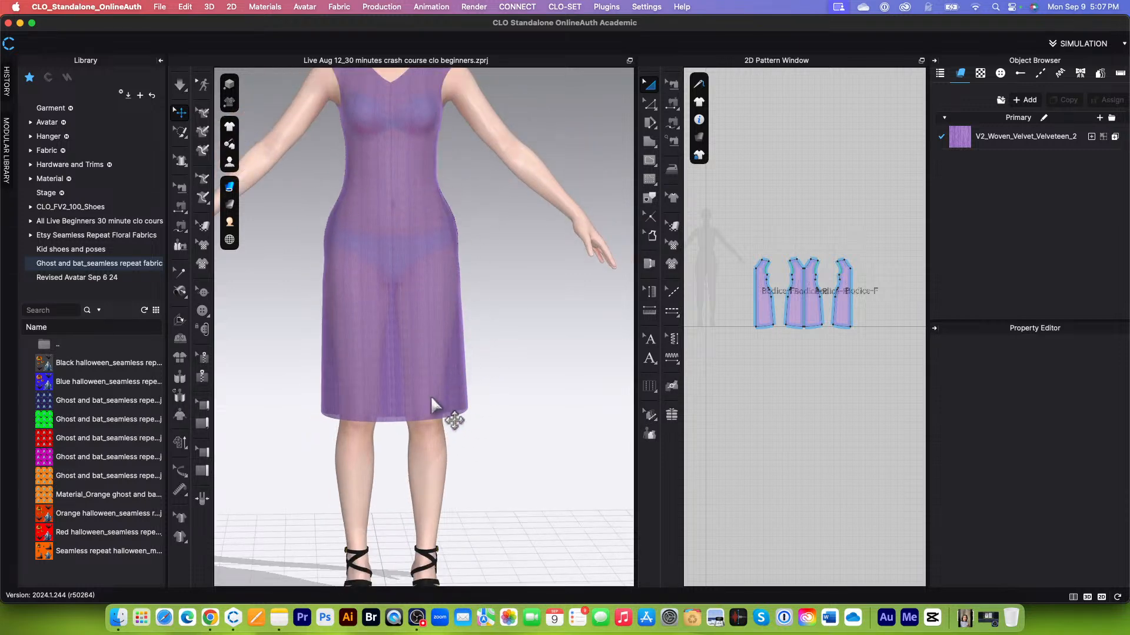
scroll(431, 398, "up", 3)
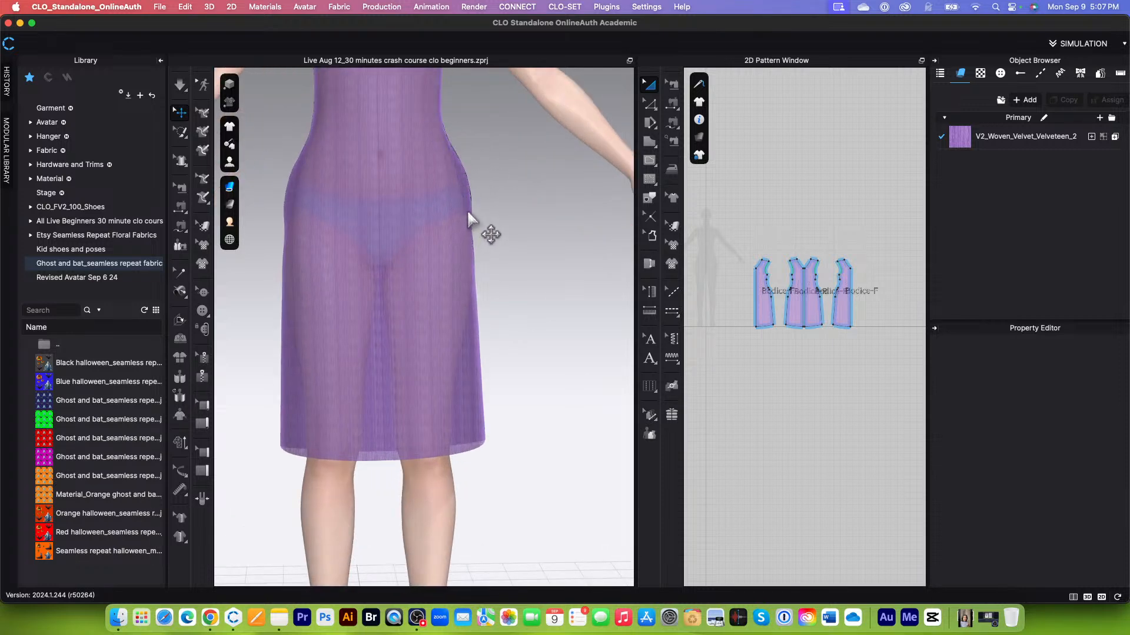
scroll(498, 232, "down", 1)
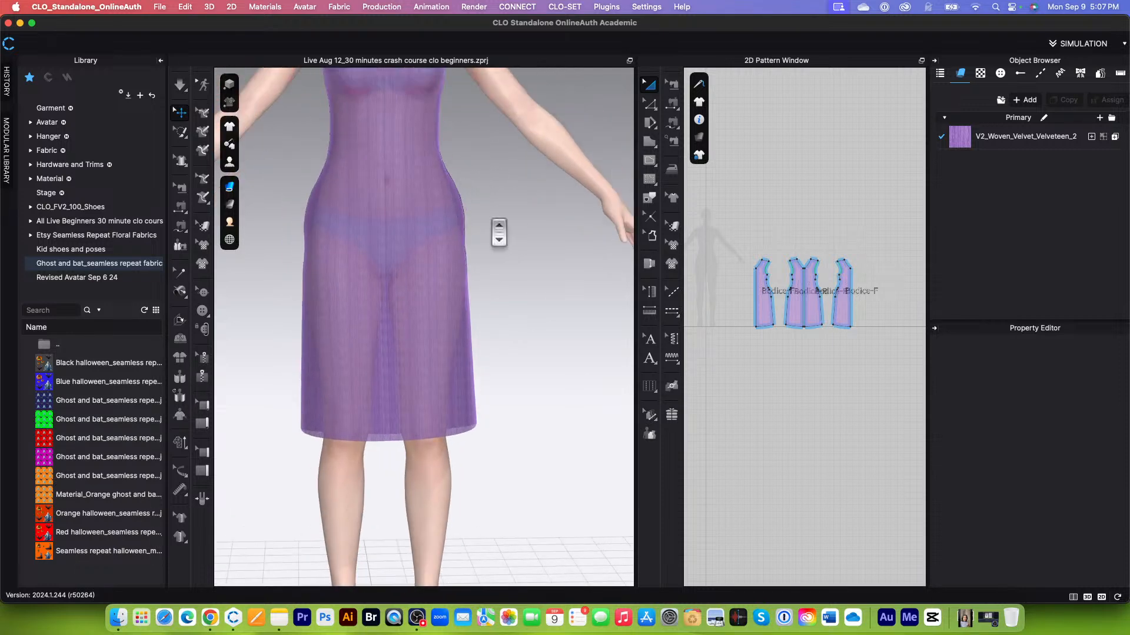
scroll(499, 232, "down", 3)
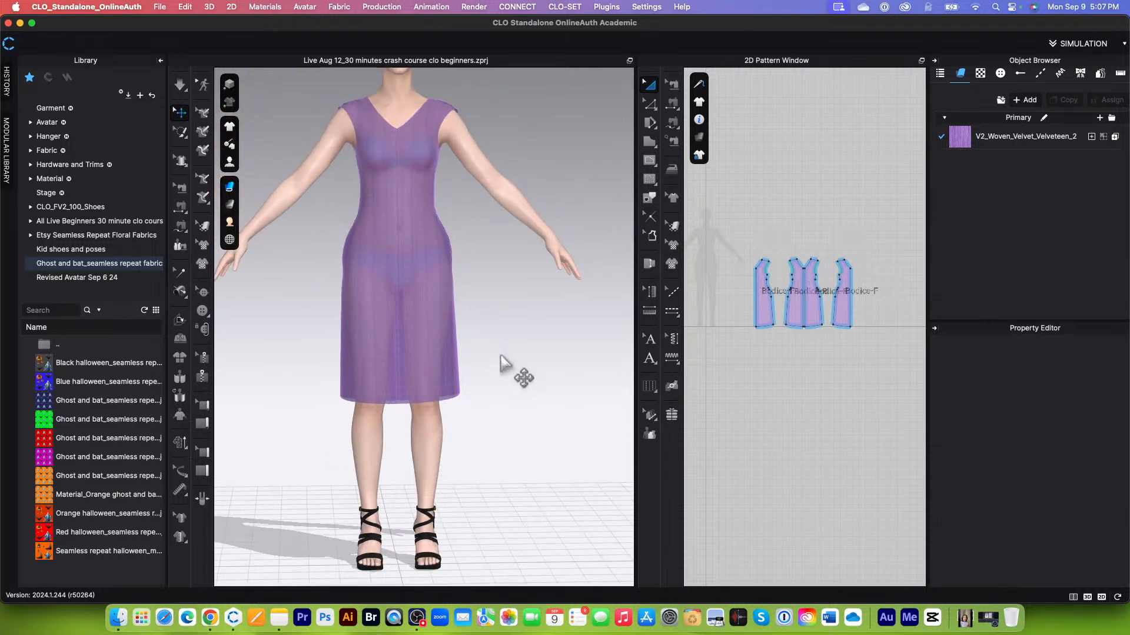
Examine the outlines of the front and back bodice pieces in the 2D pattern, especially the side seams and hems
left_click_drag(636, 350, 504, 366)
scroll(791, 300, "up", 3)
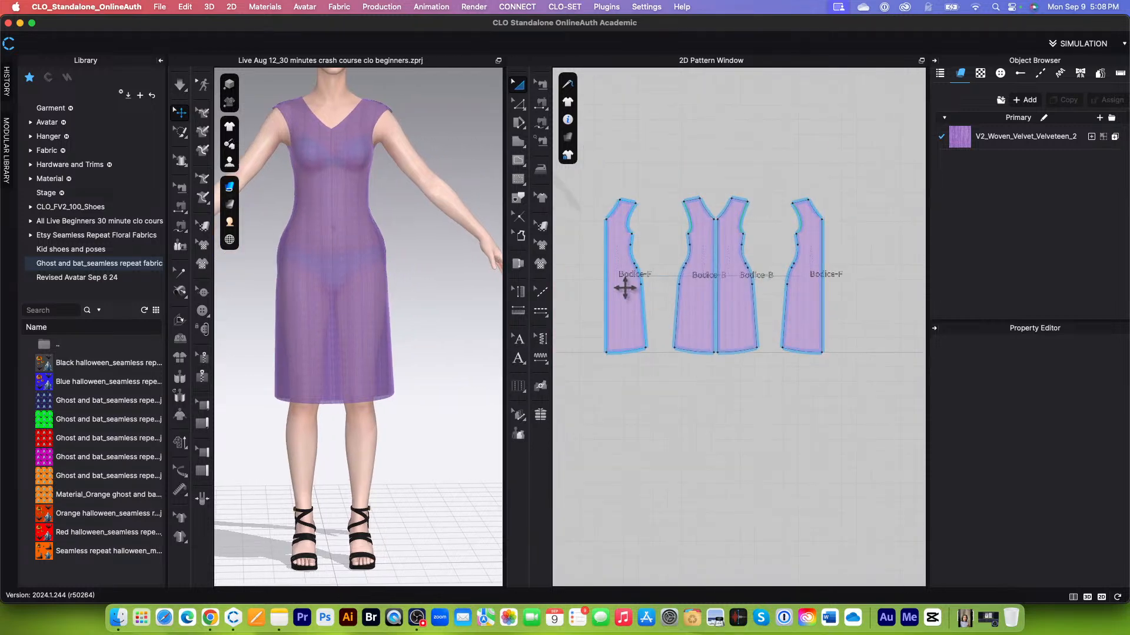
scroll(626, 285, "up", 3)
scroll(633, 288, "down", 3)
scroll(655, 304, "up", 3)
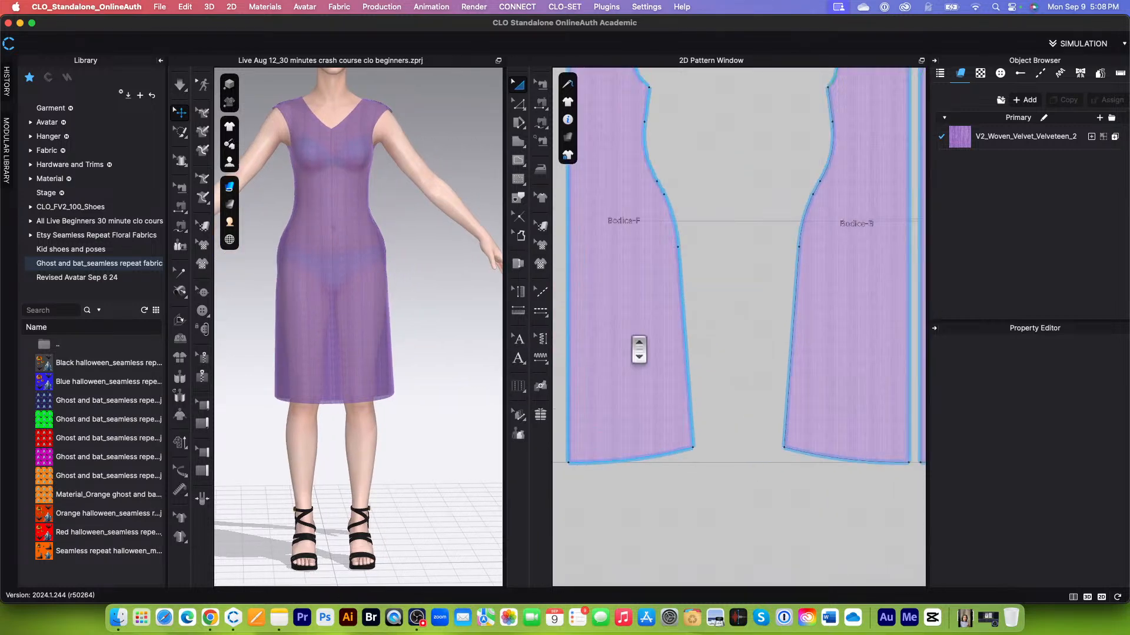
scroll(635, 282, "down", 3)
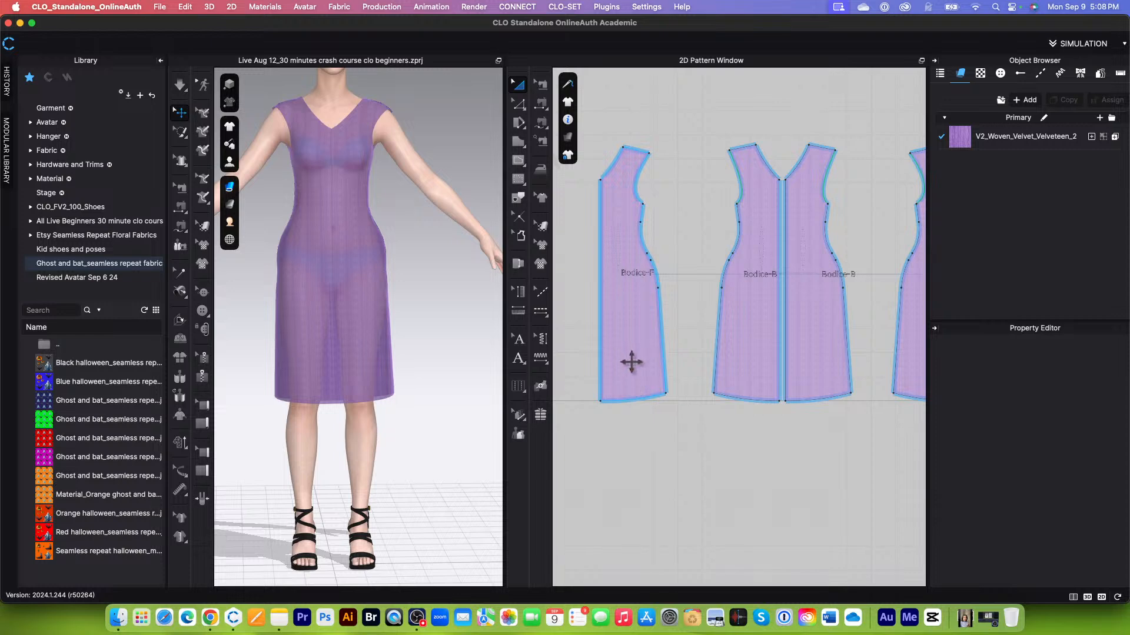
scroll(630, 391, "up", 2)
scroll(626, 401, "down", 4)
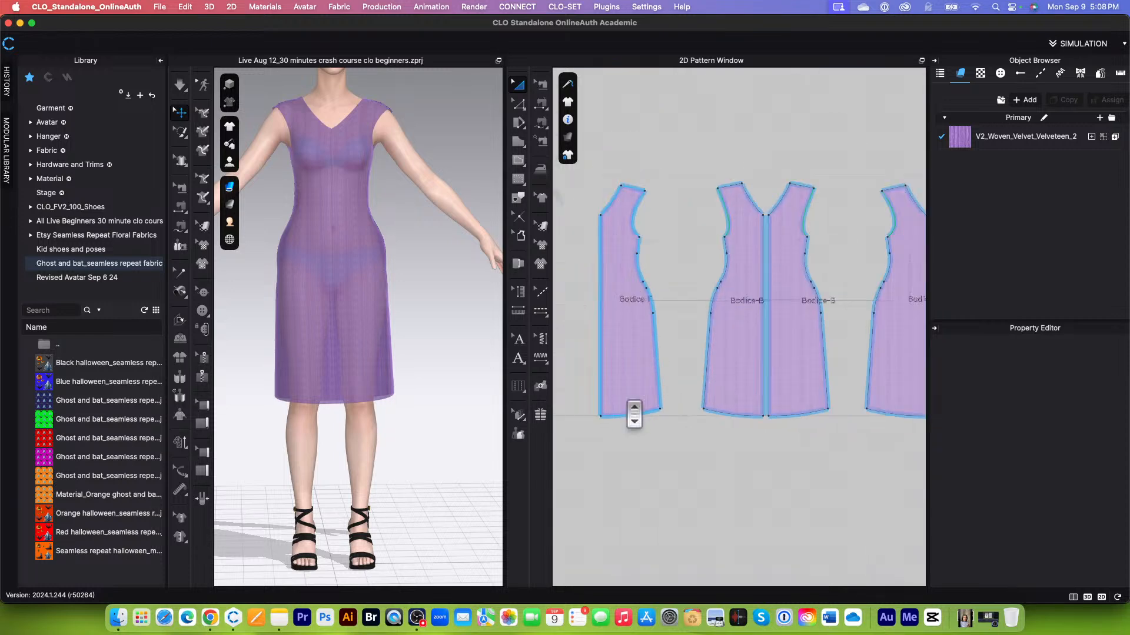
Create a 50 × 50 cm rectangular pattern piece in the empty area above the bodice pieces
scroll(659, 380, "down", 2)
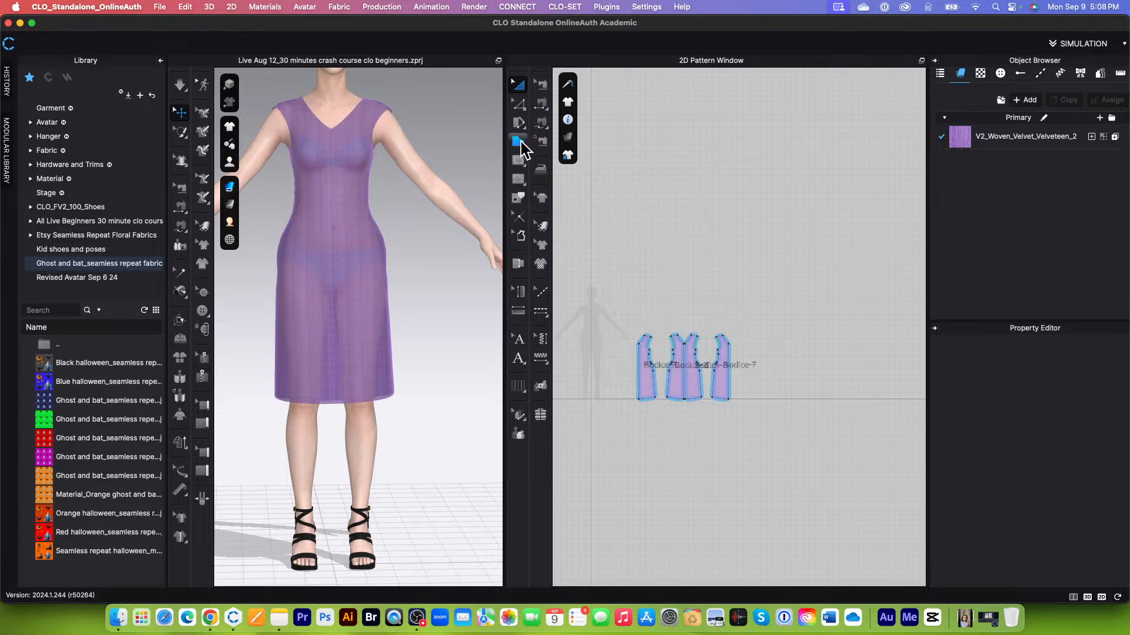
left_click(521, 146)
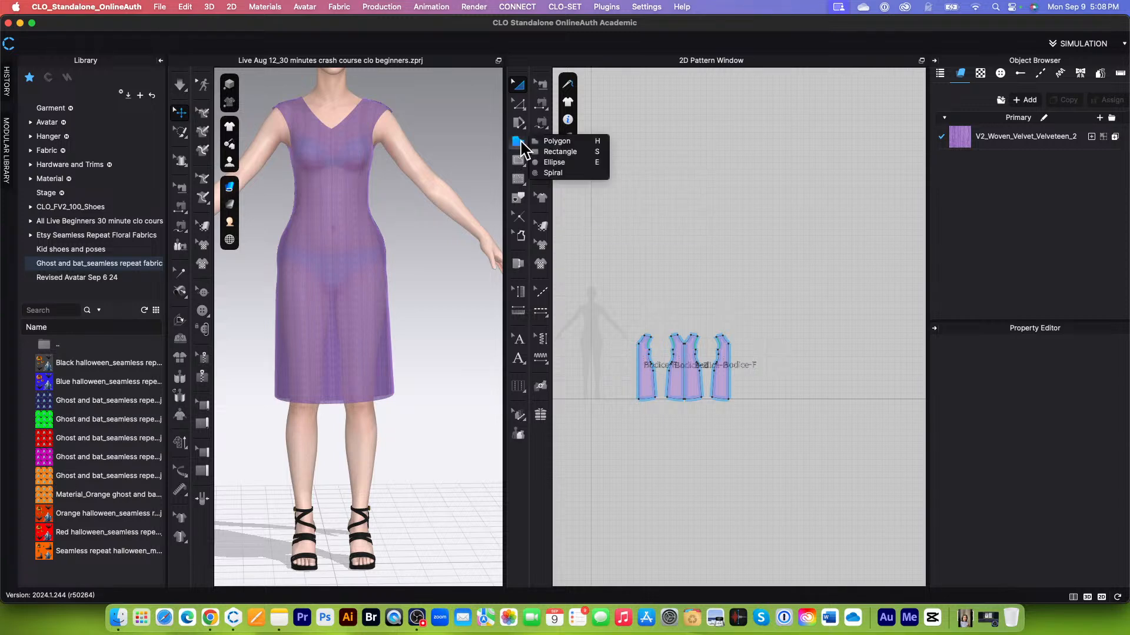
left_click(560, 151)
left_click(708, 230)
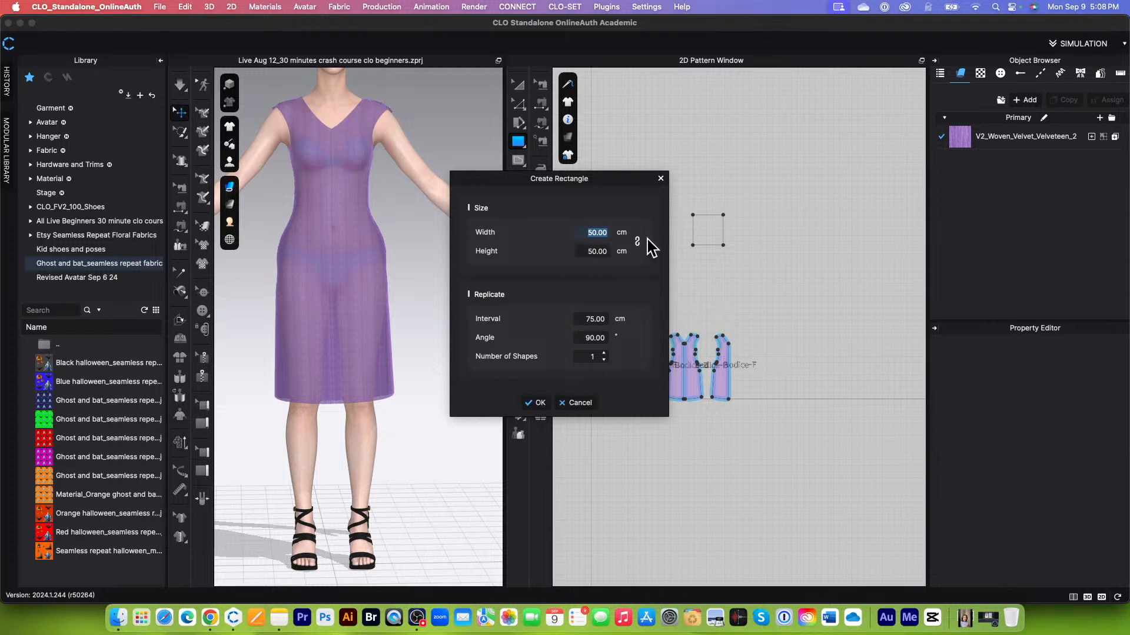
left_click(539, 404)
scroll(712, 225, "up", 5)
scroll(709, 203, "up", 5)
scroll(757, 285, "down", 5)
scroll(739, 242, "up", 4)
scroll(747, 248, "down", 2)
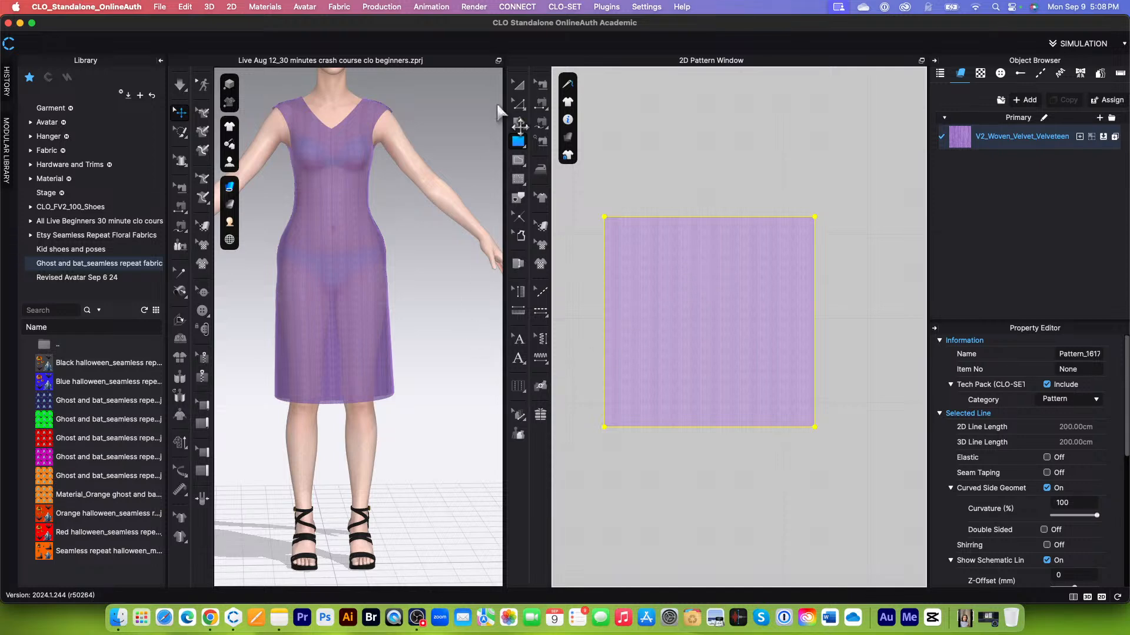
Offset the square piece's left edge inward as one internal line at 8.5 cm, extended to the outline
left_click(517, 104)
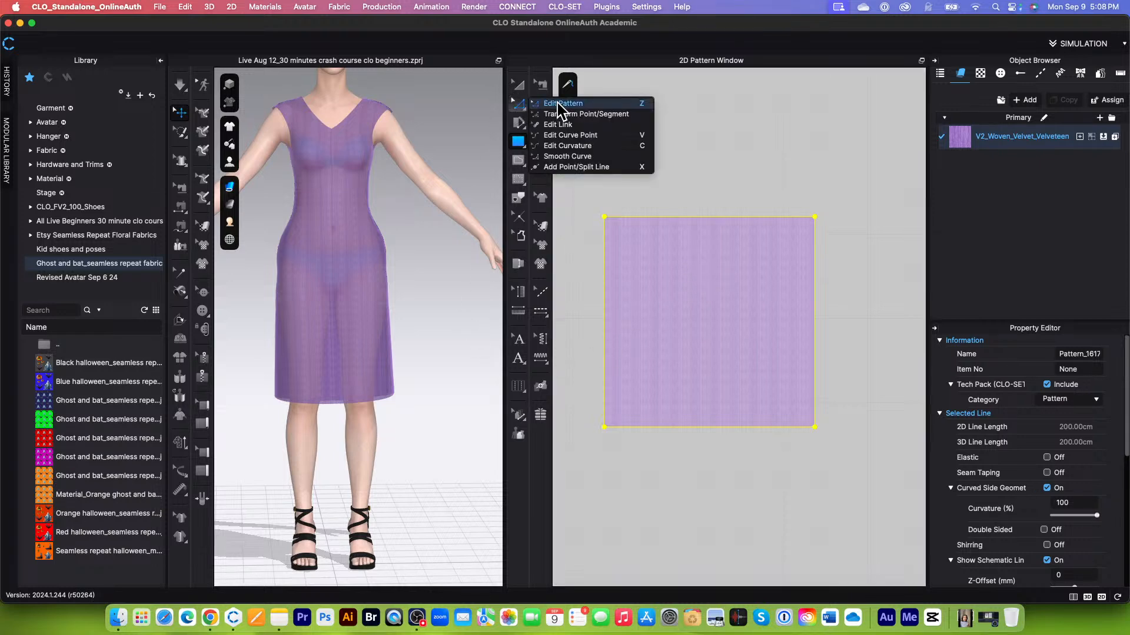
left_click(594, 106)
left_click(605, 333)
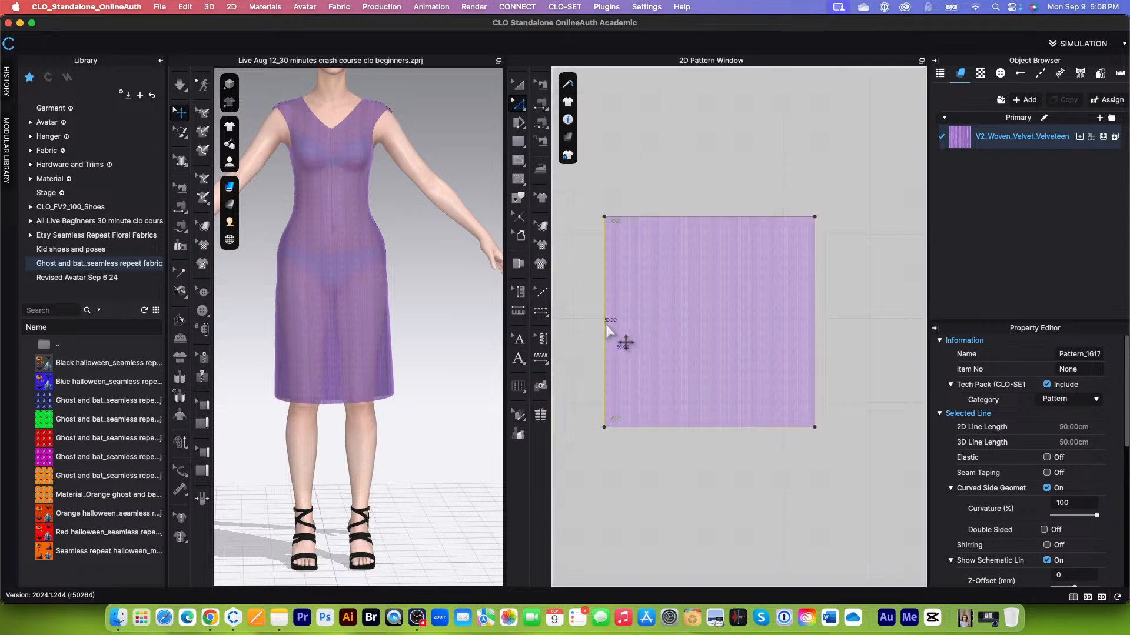
right_click(609, 333)
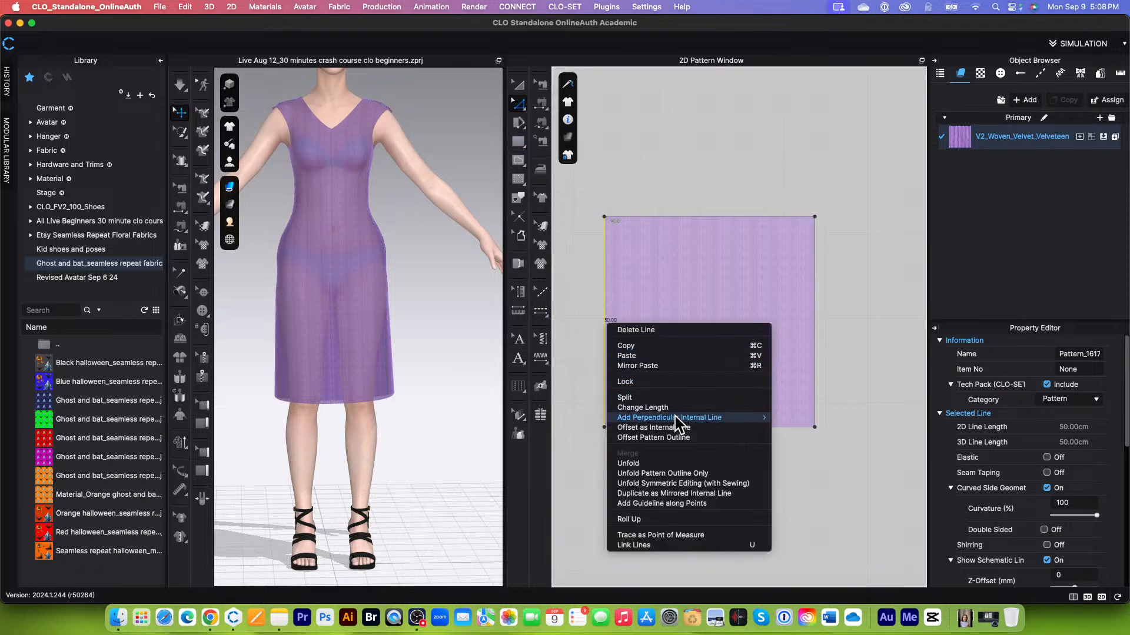
left_click(695, 429)
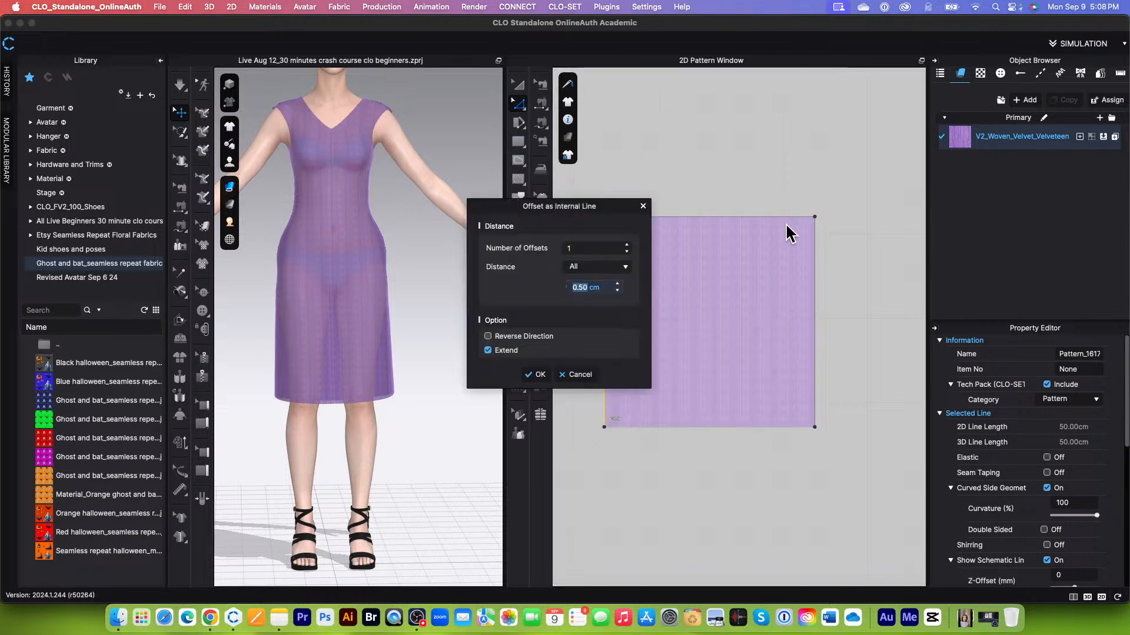
left_click_drag(620, 206, 595, 206)
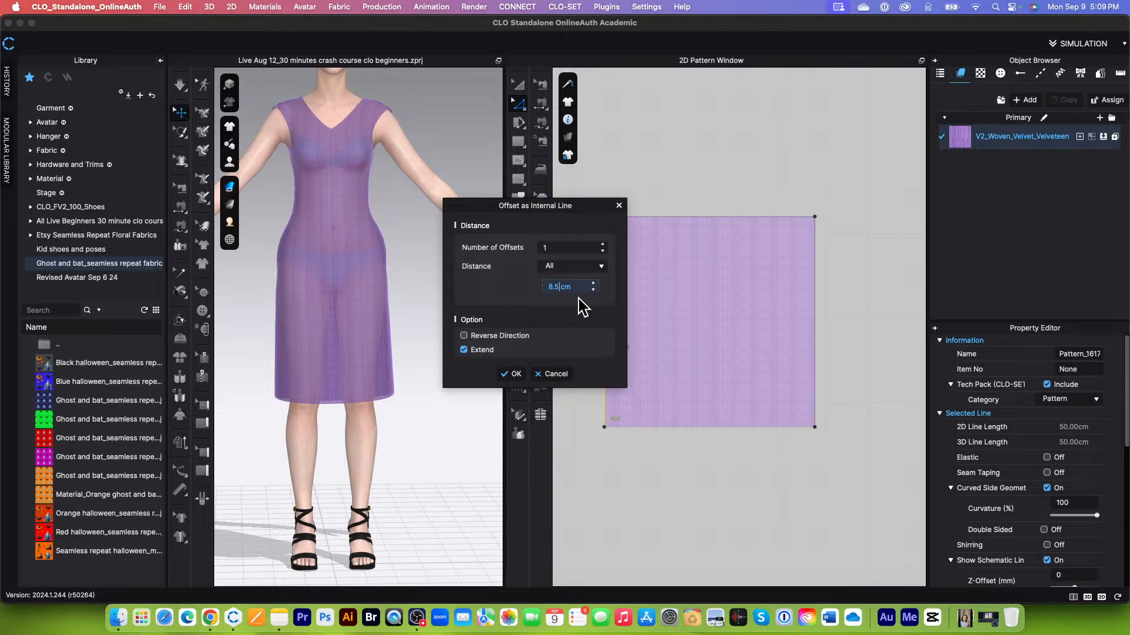
left_click(512, 374)
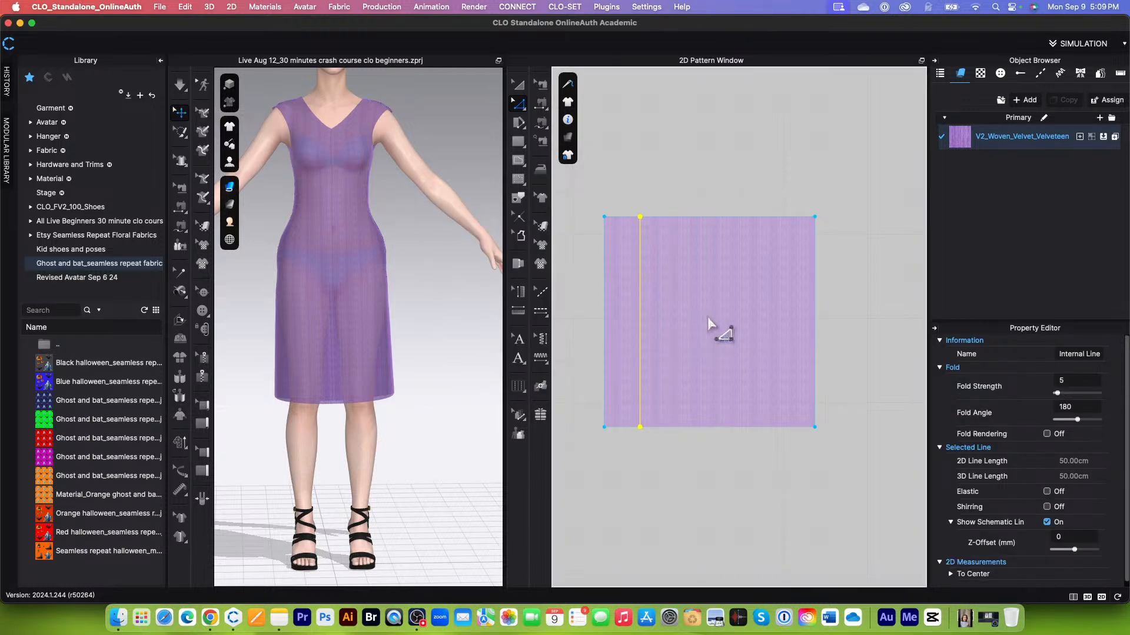
Set the 2D garment rendering style to Monochrome Surface and deselect the internal line
left_click(572, 137)
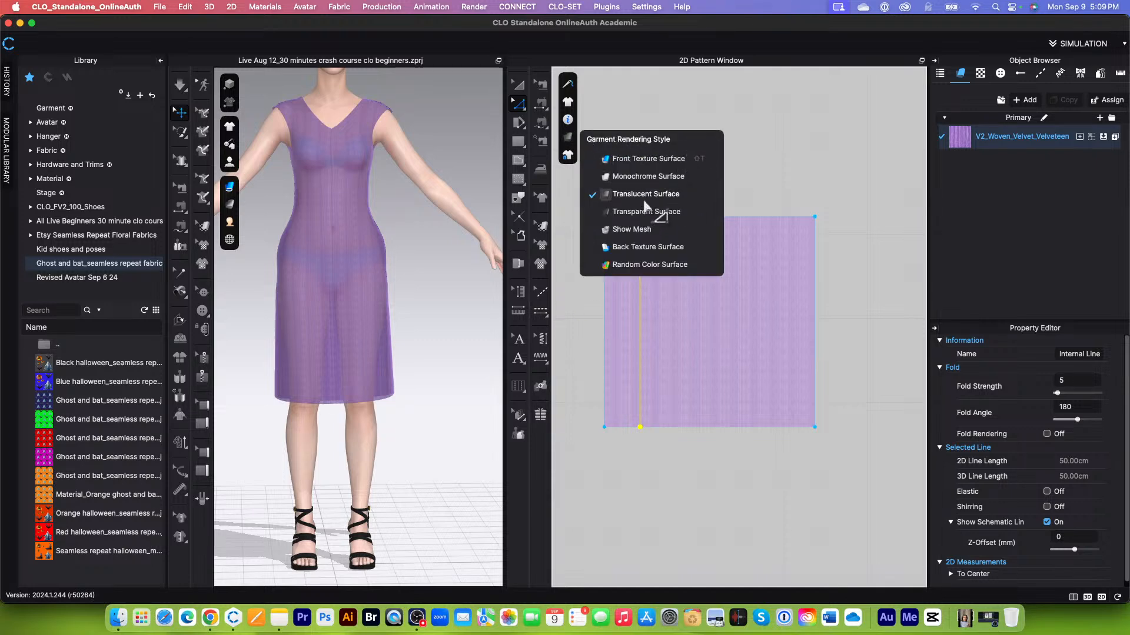
left_click(646, 177)
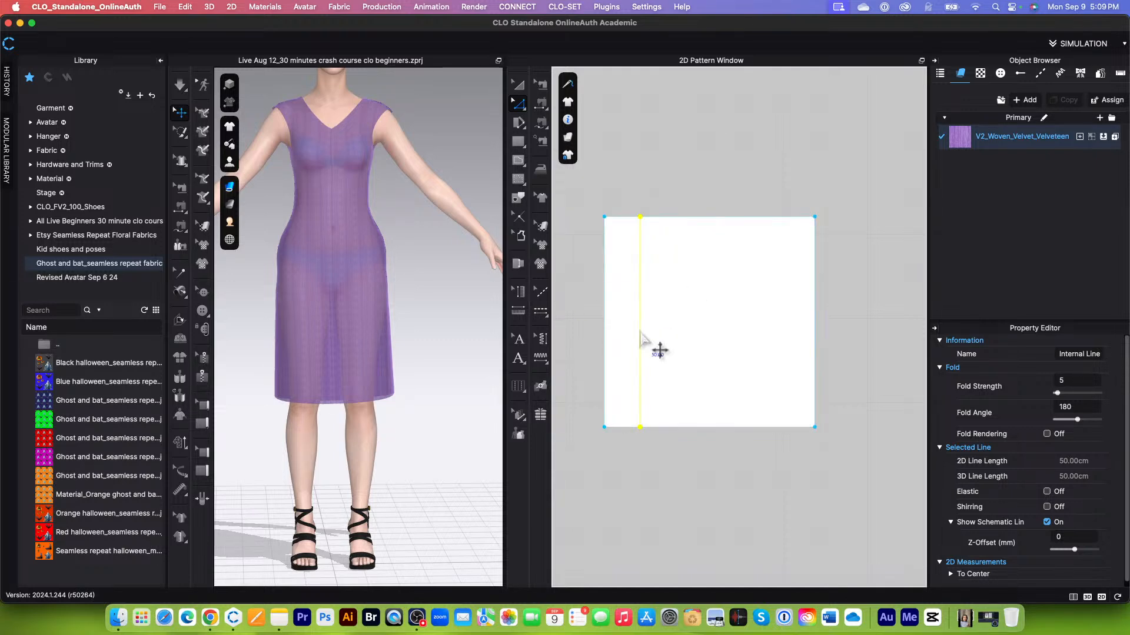
scroll(647, 350, "up", 3)
left_click(585, 343)
scroll(593, 352, "down", 3)
scroll(653, 343, "up", 2)
scroll(653, 344, "down", 3)
scroll(656, 350, "up", 4)
scroll(655, 342, "down", 2)
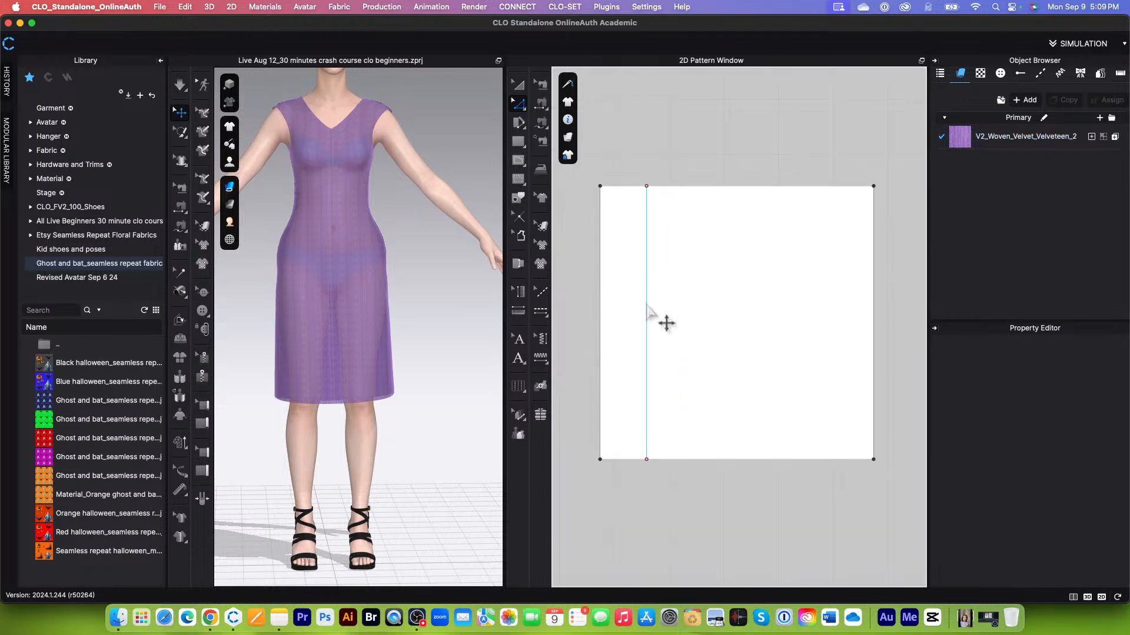
Add a dart near the middle of the internal line, 1 cm wide on each side and 10 cm high both up and down
left_click(520, 167)
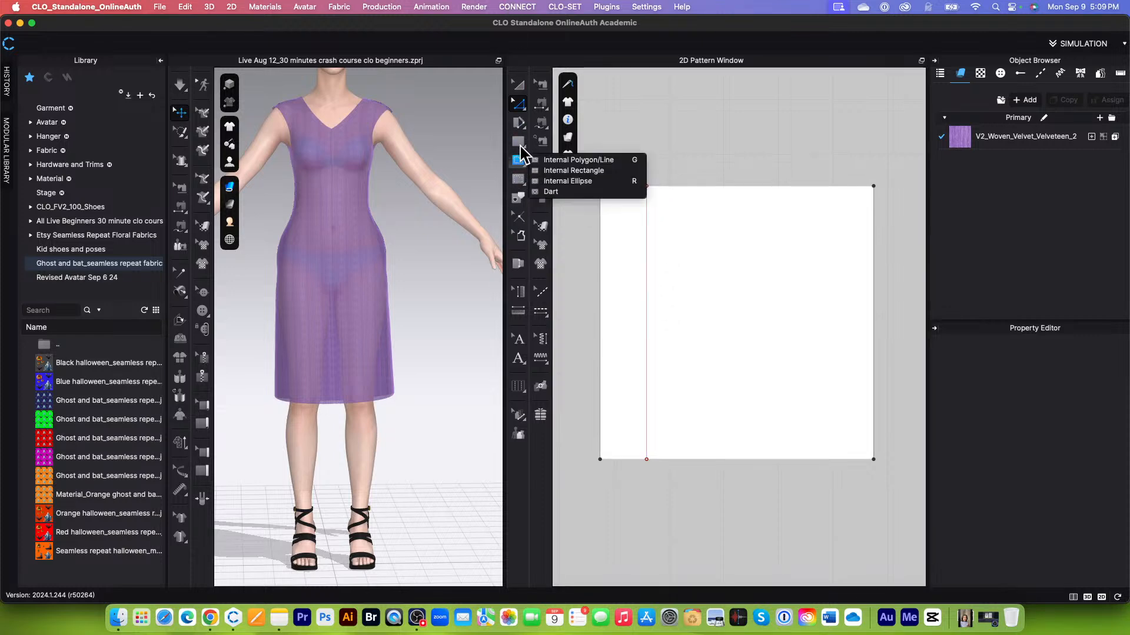
left_click(548, 191)
scroll(660, 310, "up", 3)
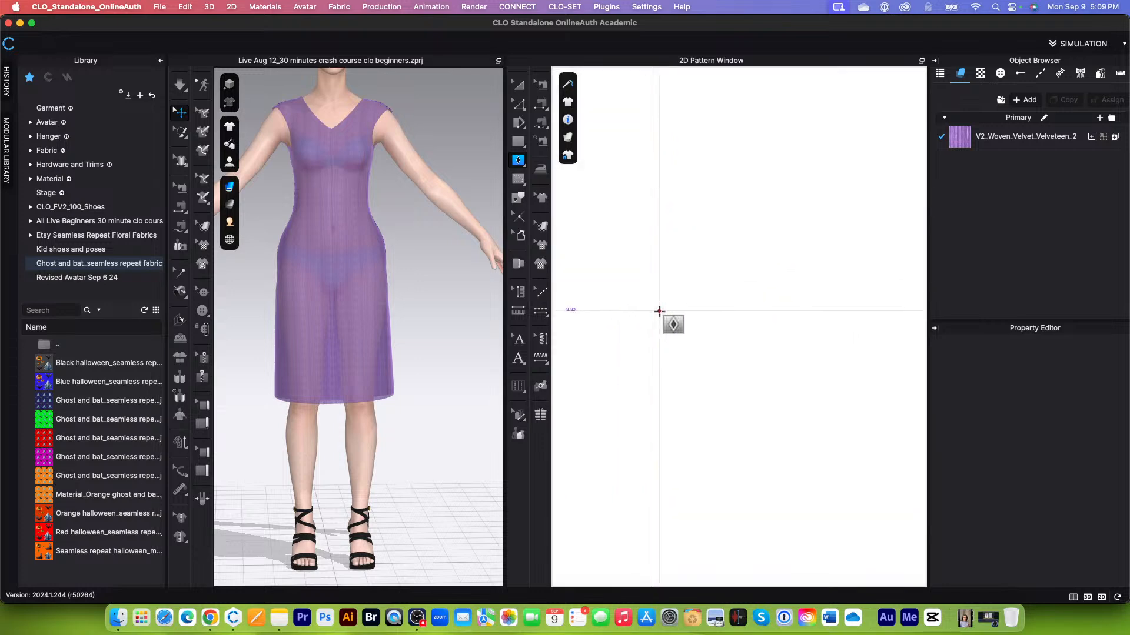
left_click(652, 313)
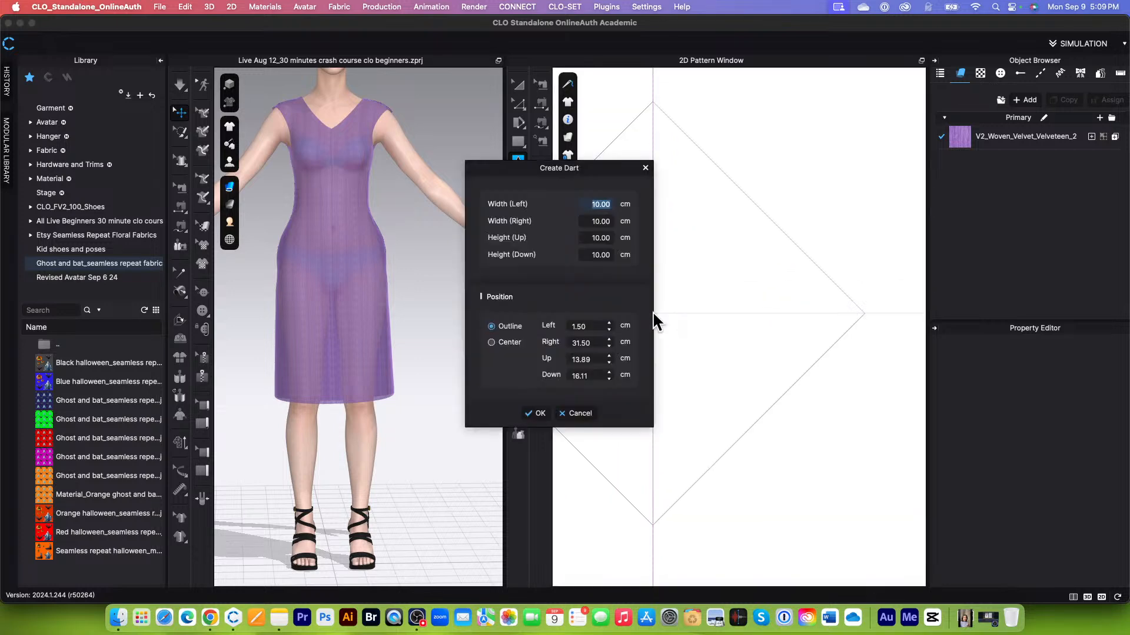
type("1")
left_click(597, 223)
type("1")
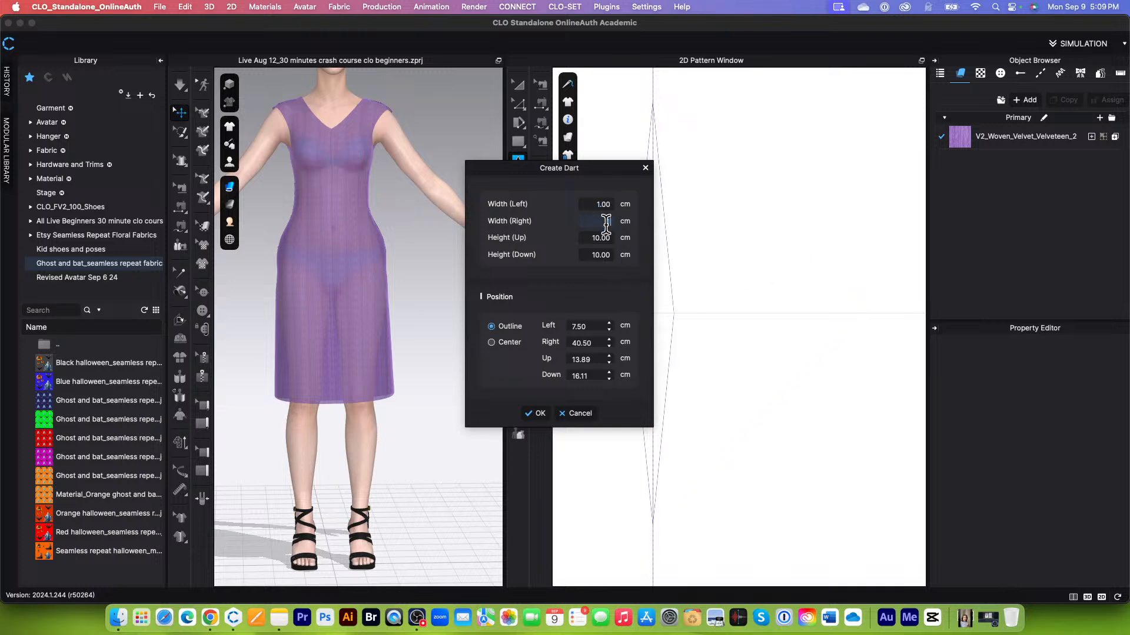
left_click(536, 413)
scroll(715, 329, "down", 3)
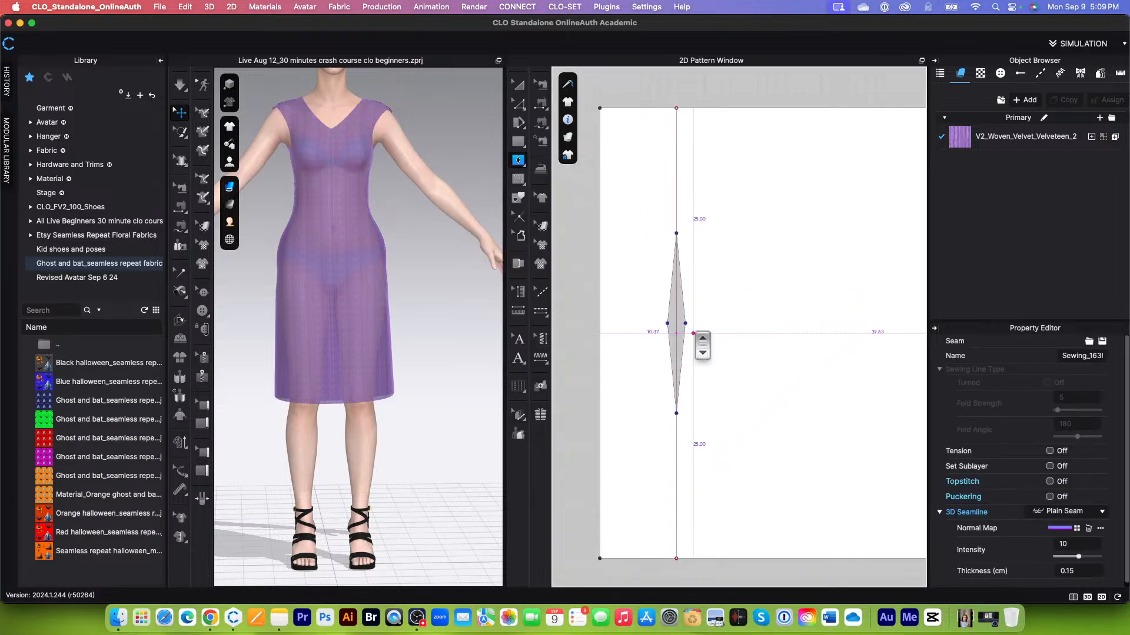
scroll(736, 356, "down", 2)
left_click(517, 84)
Examine the dart's shape and its alignment with the internal line on the square piece
scroll(684, 265, "up", 3)
scroll(681, 234, "down", 5)
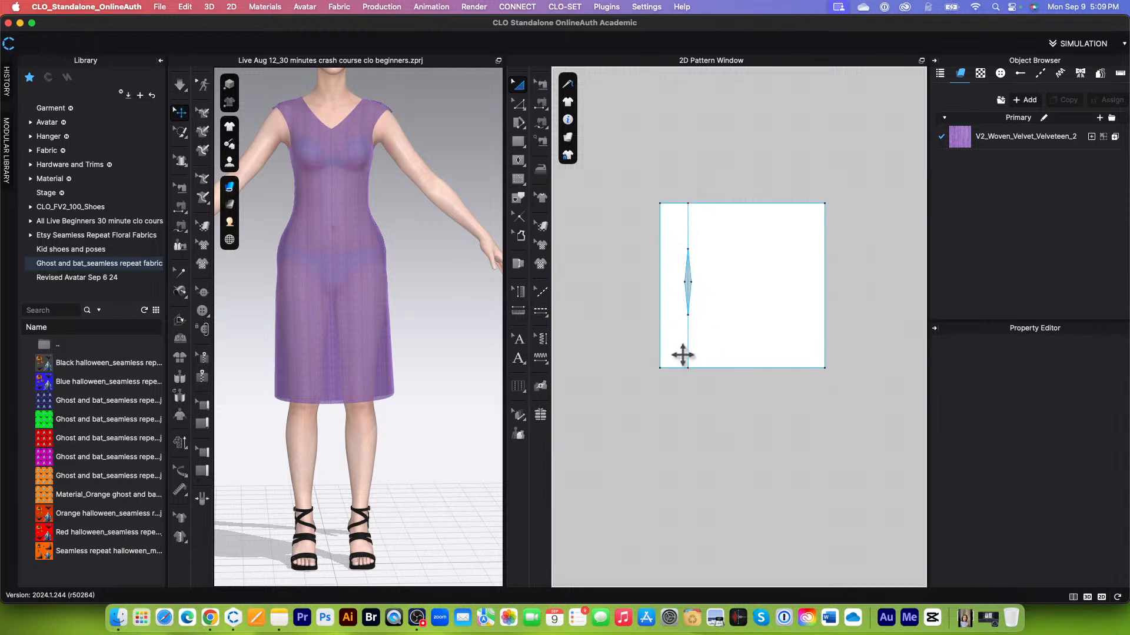
scroll(682, 354, "up", 5)
scroll(685, 353, "down", 3)
scroll(688, 356, "up", 3)
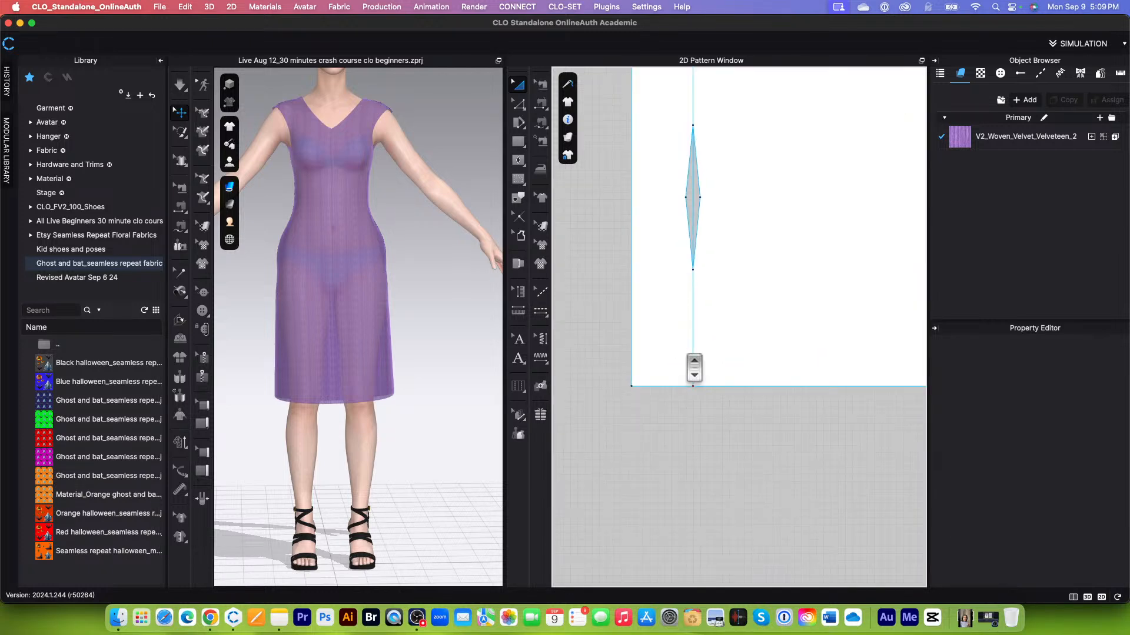
scroll(706, 154, "up", 3)
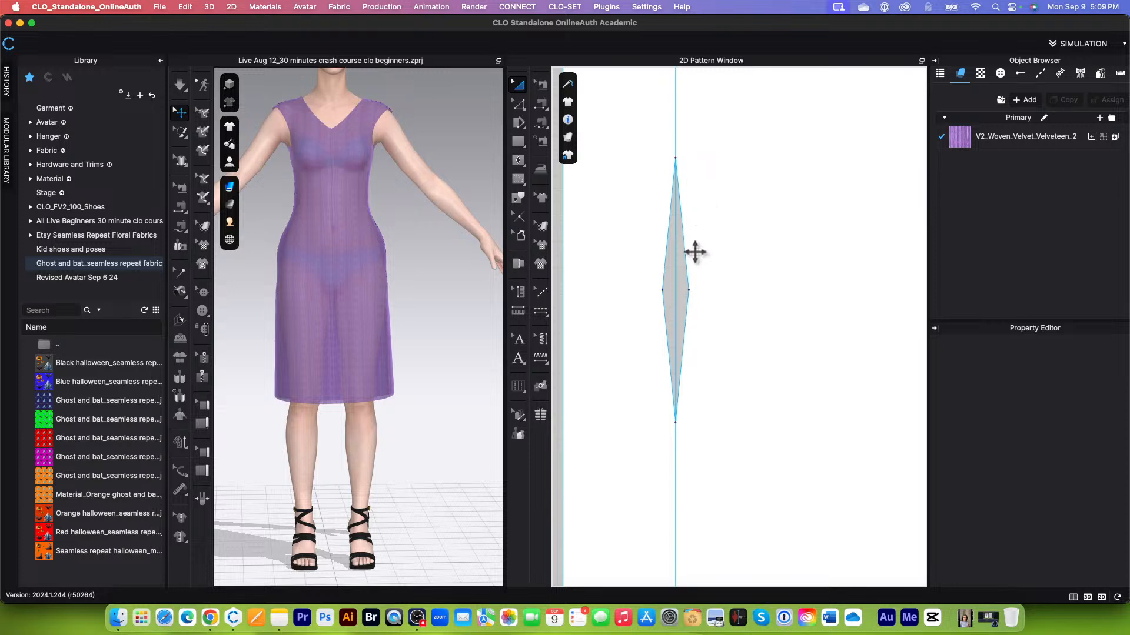
scroll(694, 247, "up", 3)
scroll(690, 271, "down", 2)
scroll(697, 282, "up", 3)
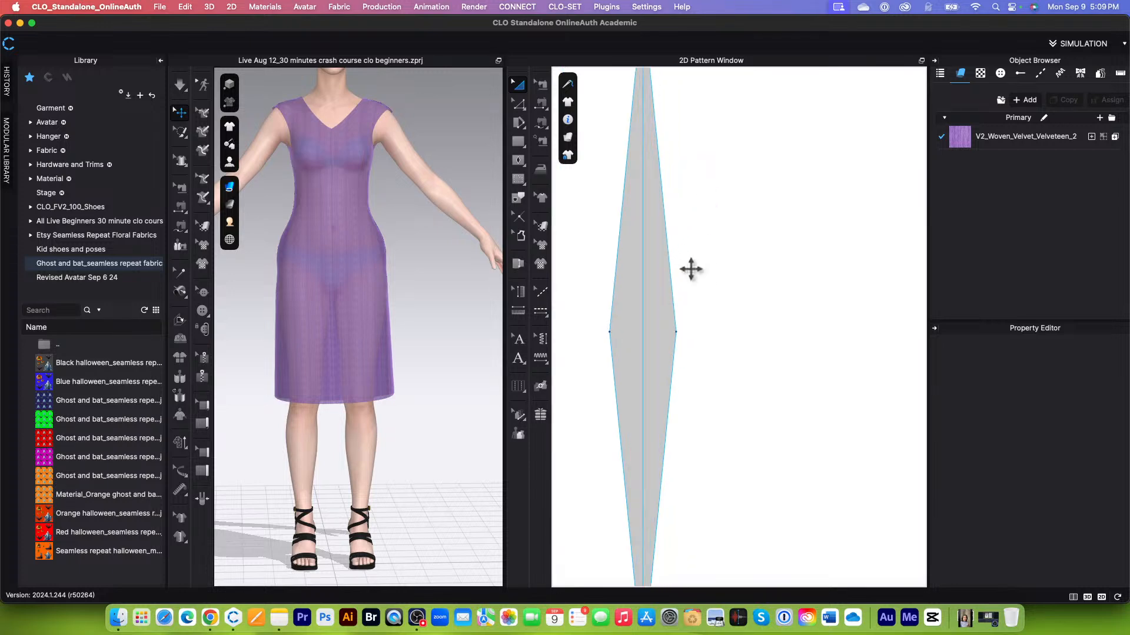
scroll(691, 269, "down", 5)
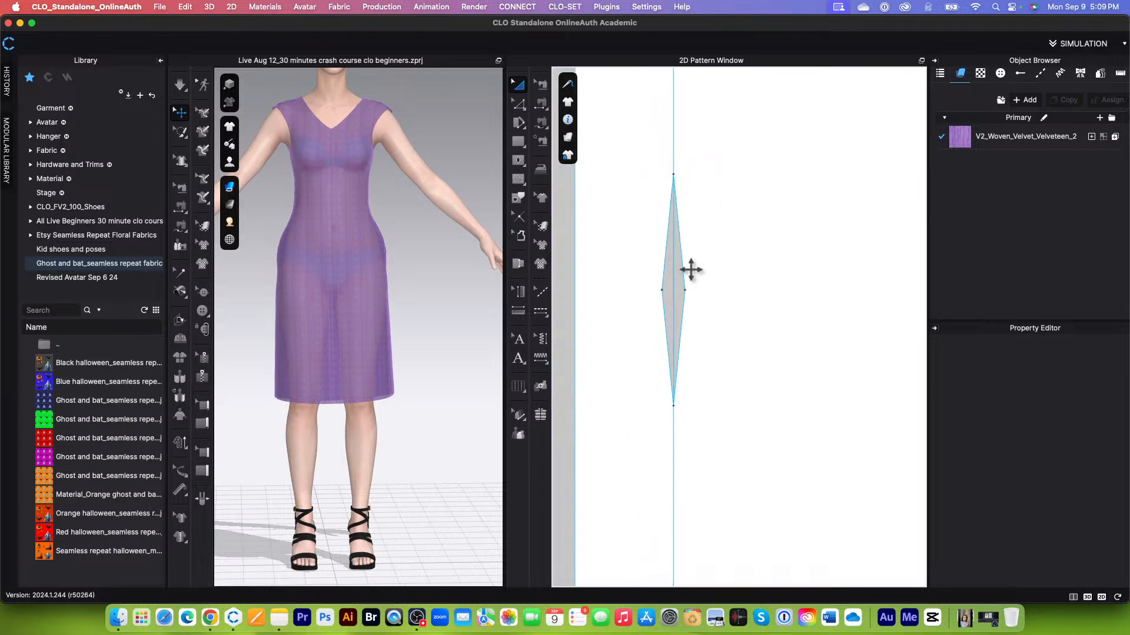
Inspect the dart close up and check both tips against the internal line and the square piece's upper and lower edges
scroll(688, 345, "up", 2)
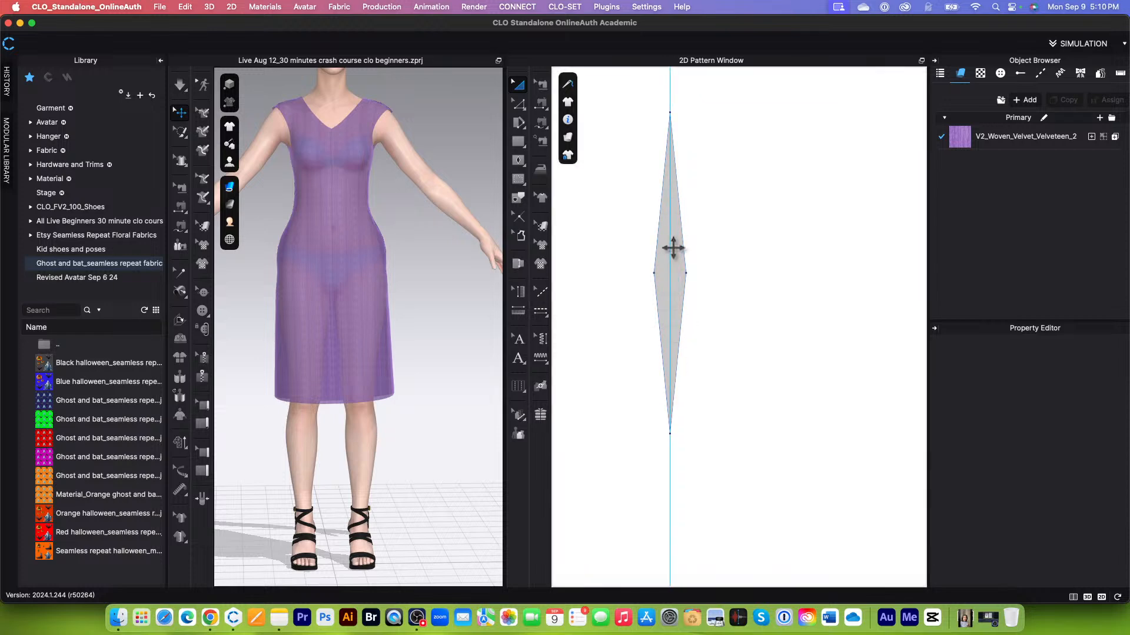
scroll(650, 268, "up", 3)
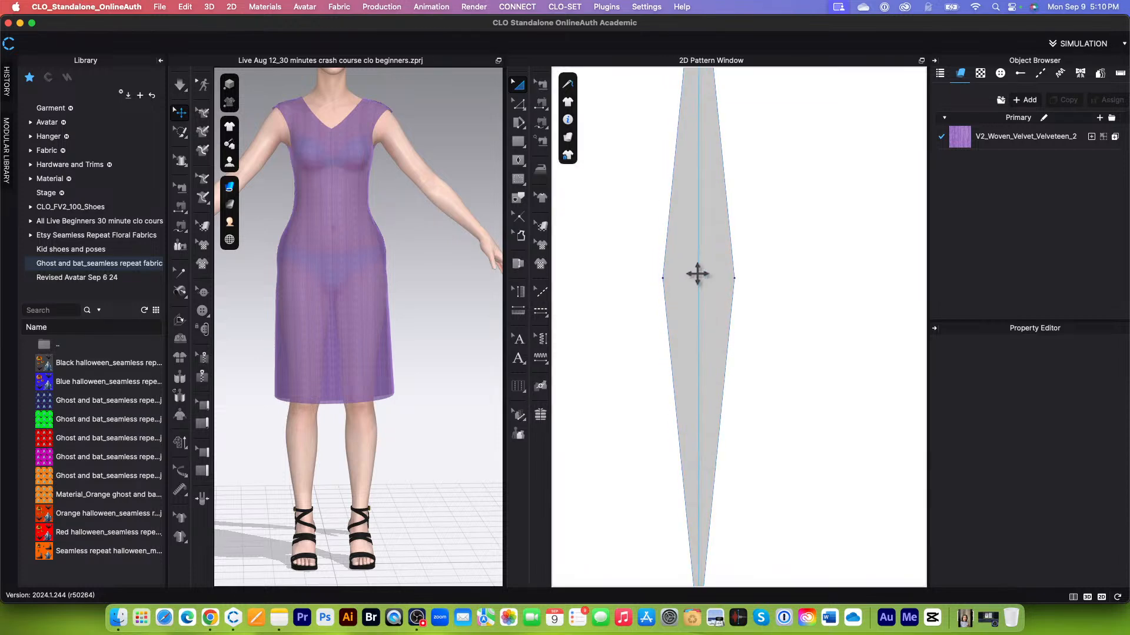
scroll(697, 273, "down", 4)
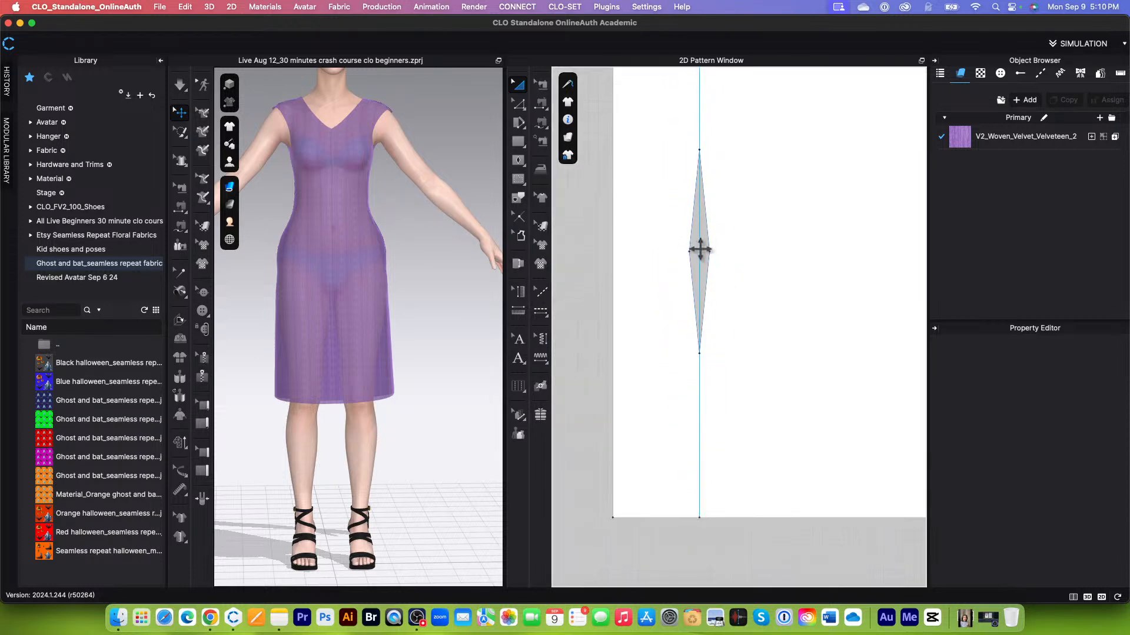
left_click(704, 263)
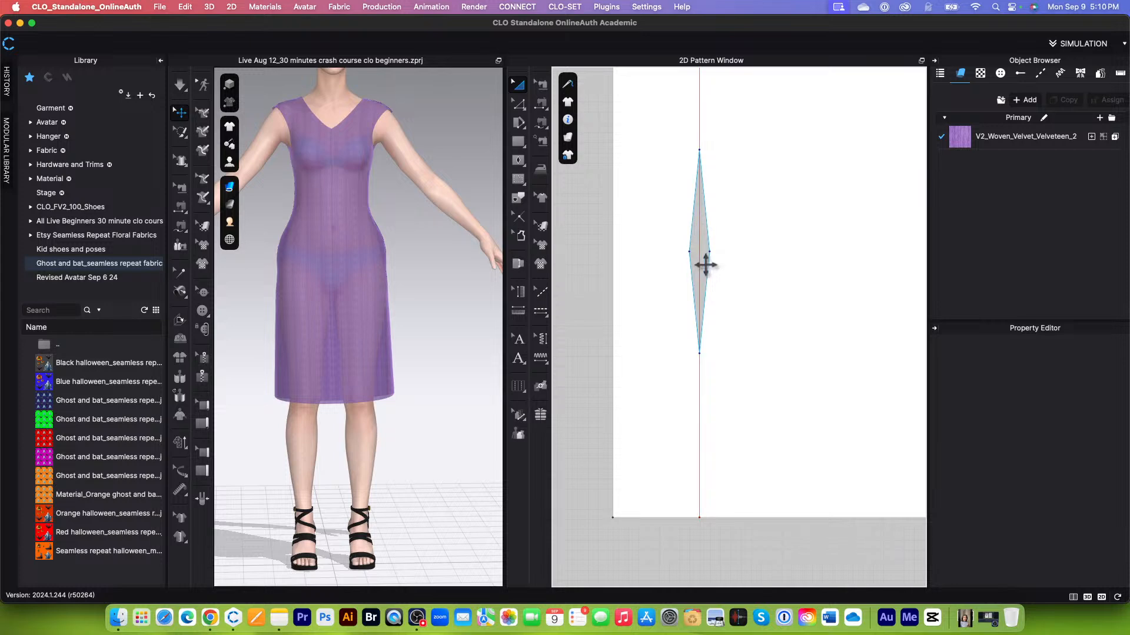
scroll(704, 257, "up", 2)
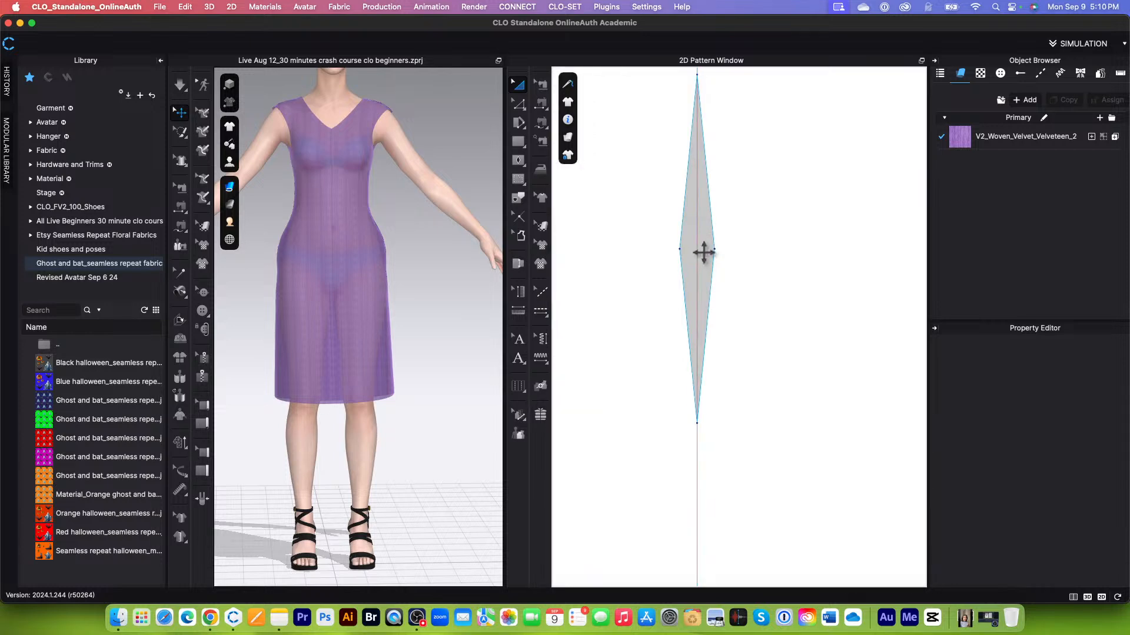
scroll(703, 250, "up", 2)
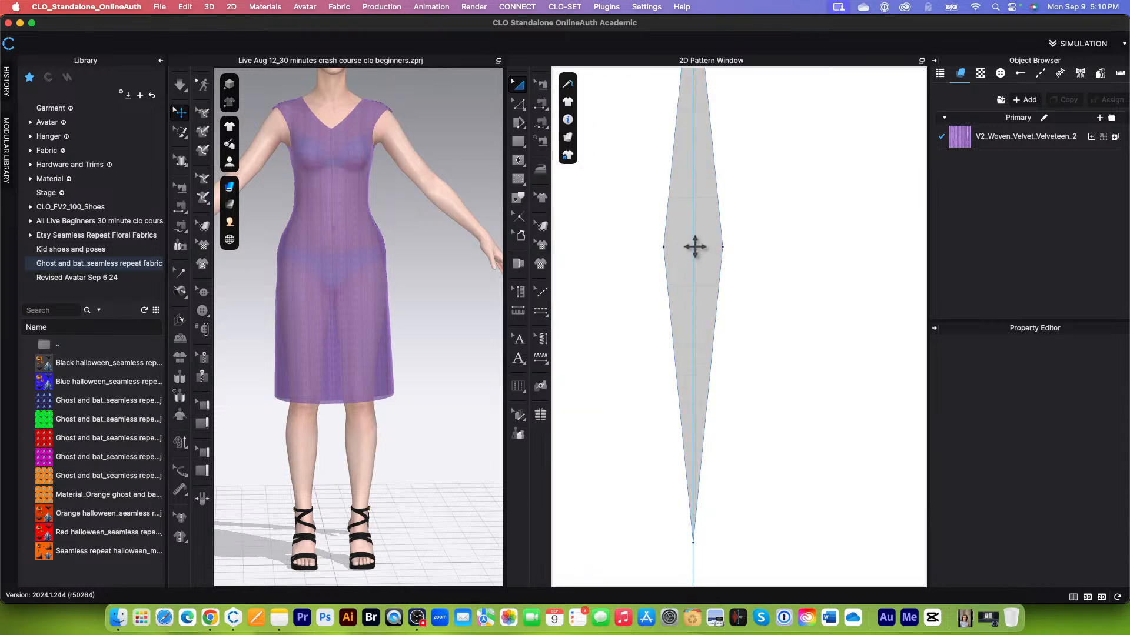
scroll(696, 238, "down", 5)
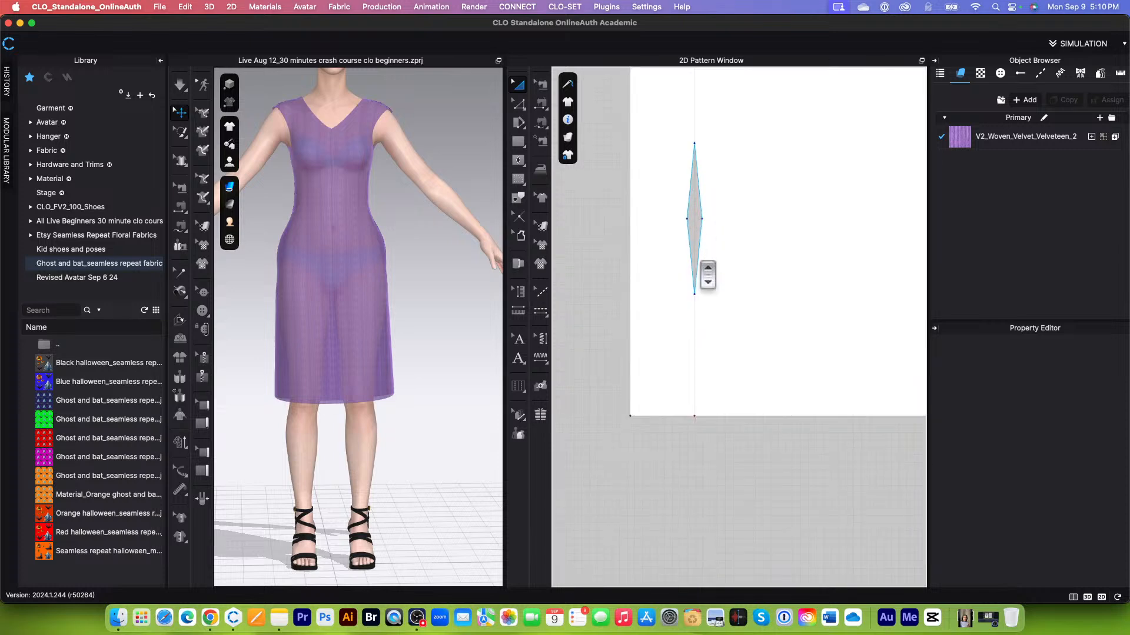
scroll(707, 275, "up", 1)
scroll(698, 404, "down", 3)
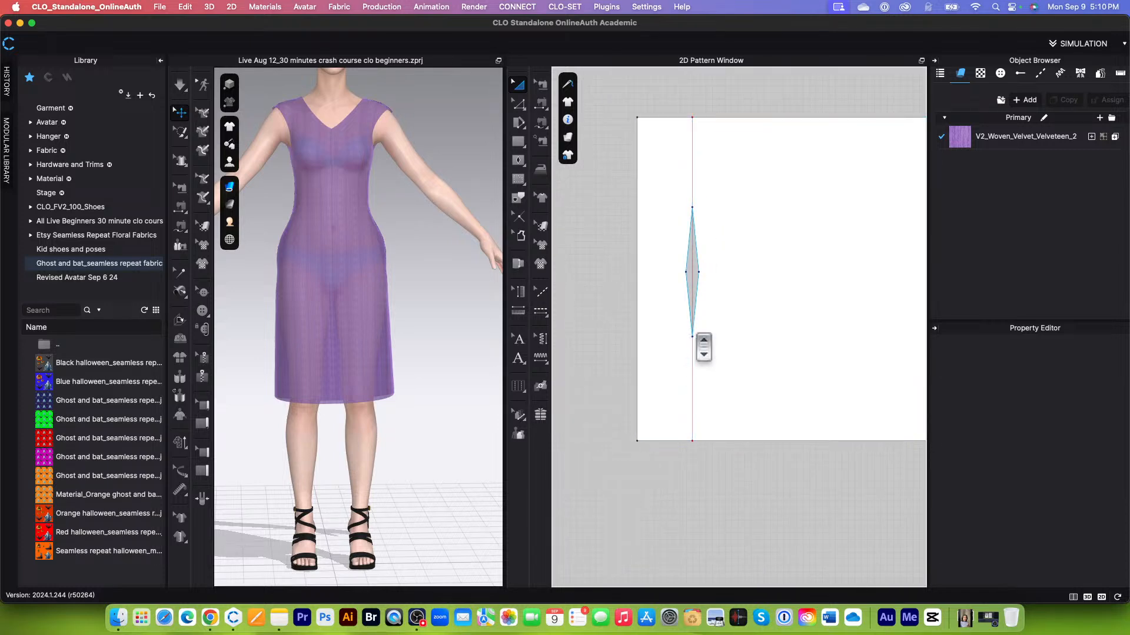
scroll(706, 294, "down", 3)
scroll(714, 253, "up", 4)
scroll(697, 220, "down", 3)
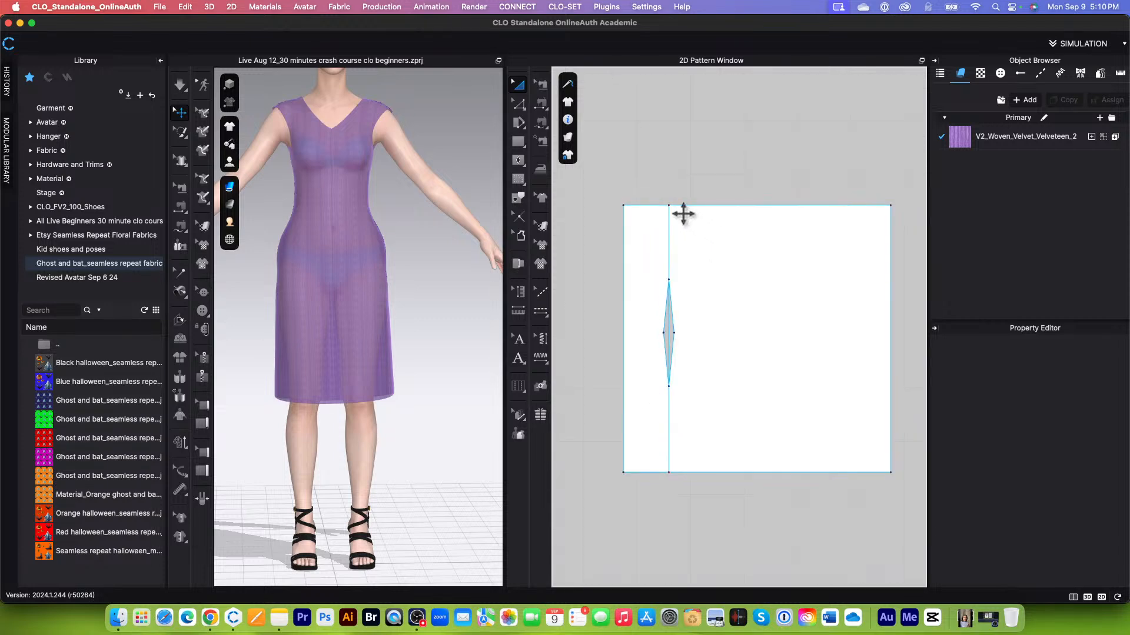
scroll(660, 277, "up", 3)
scroll(656, 285, "down", 2)
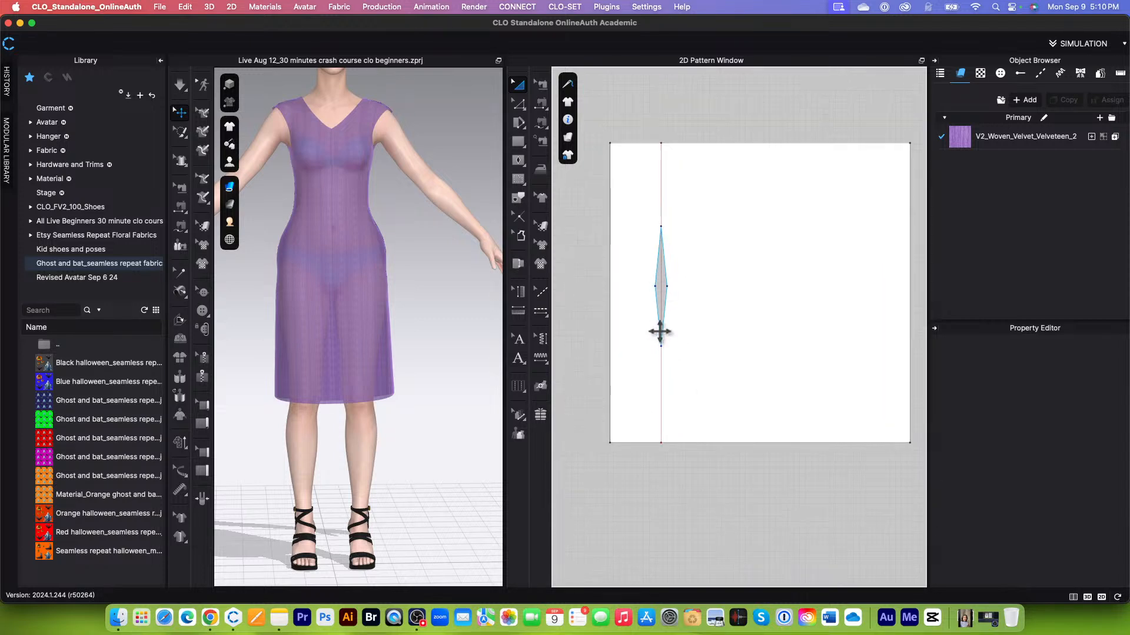
scroll(660, 331, "up", 3)
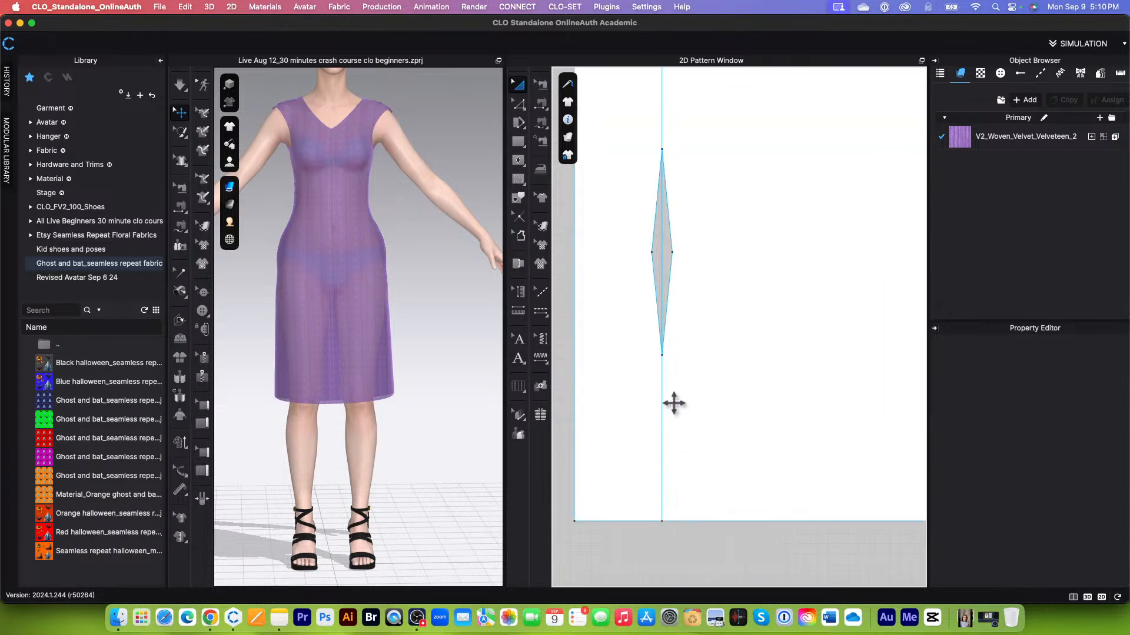
scroll(686, 435, "down", 3)
scroll(693, 444, "up", 6)
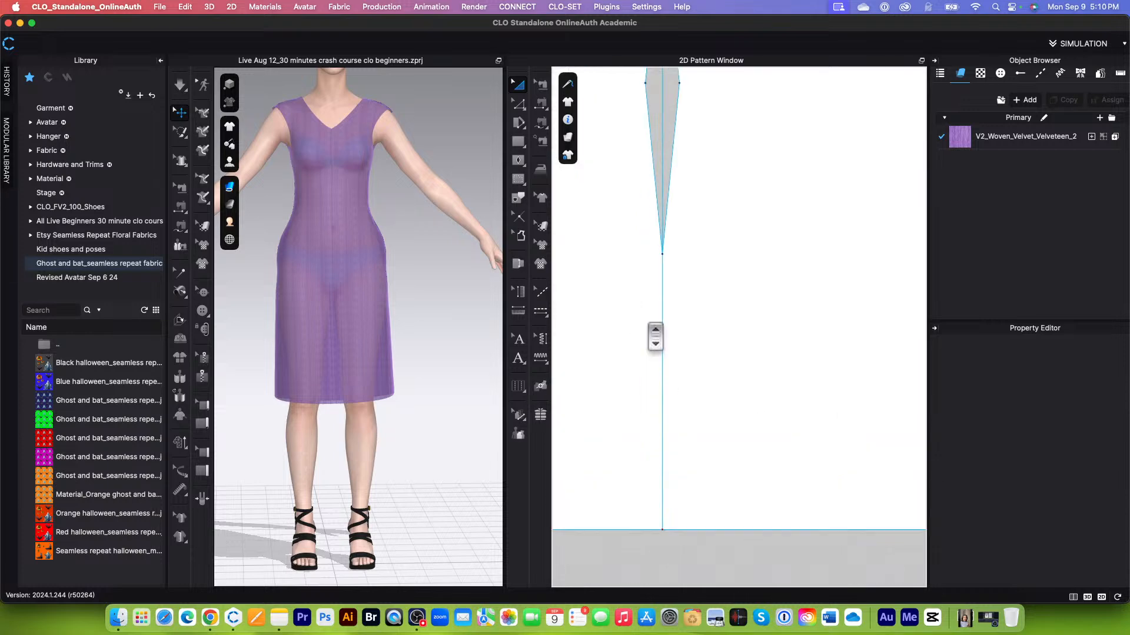
scroll(671, 255, "down", 2)
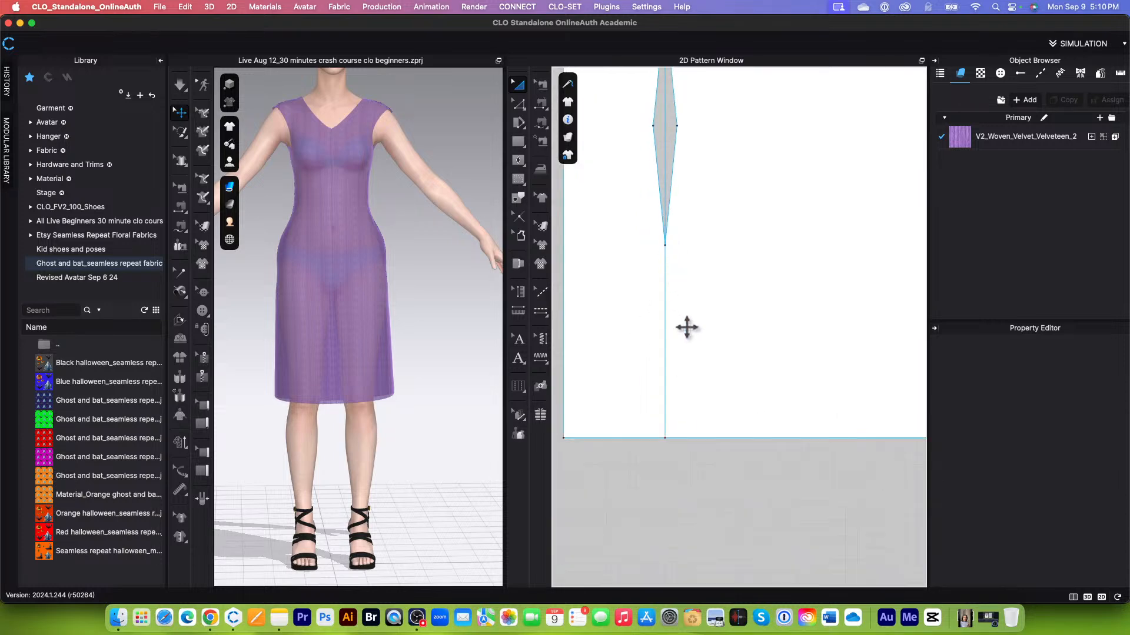
scroll(701, 441, "down", 4)
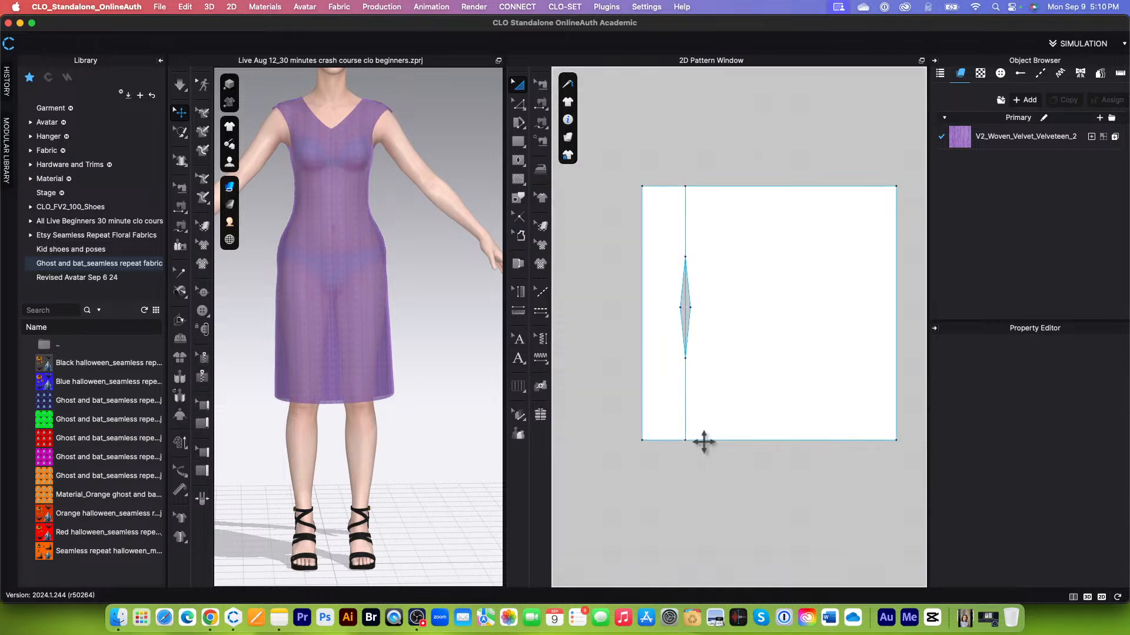
Offset the internal line through the dart once on both sides at 2 cm, extended to the pattern outline
scroll(703, 441, "up", 3)
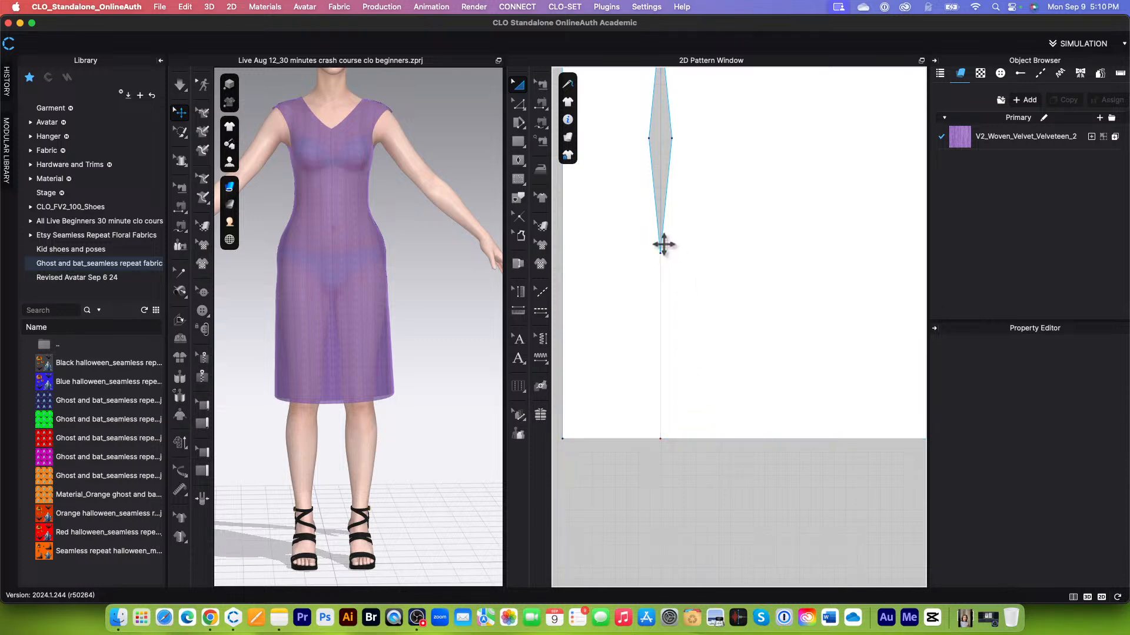
scroll(703, 463, "up", 2)
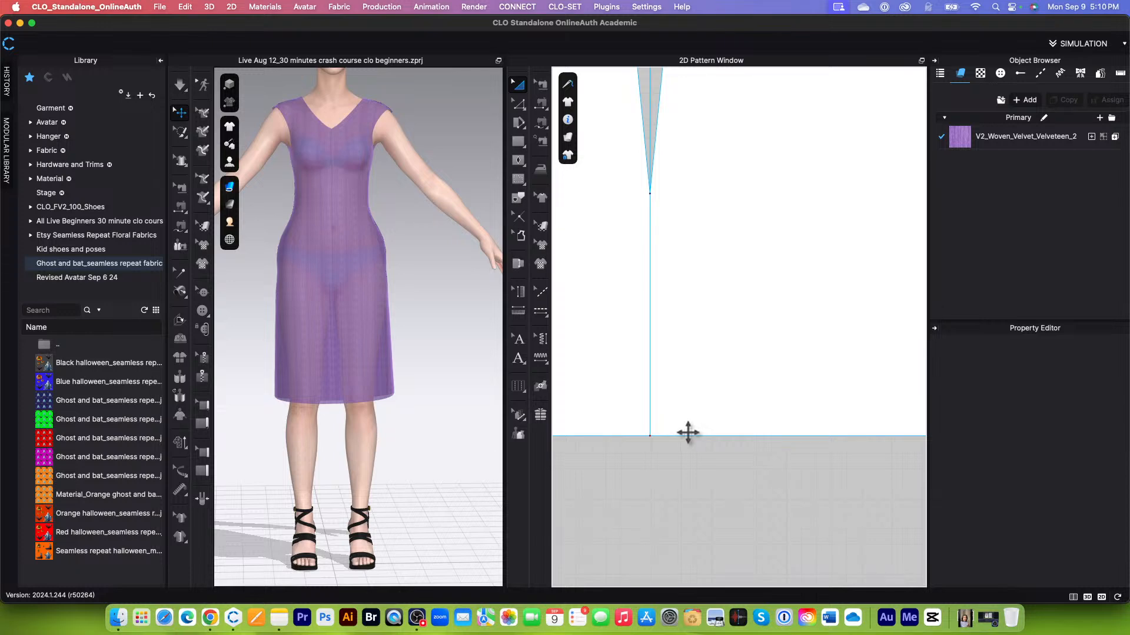
left_click(518, 104)
left_click(650, 343)
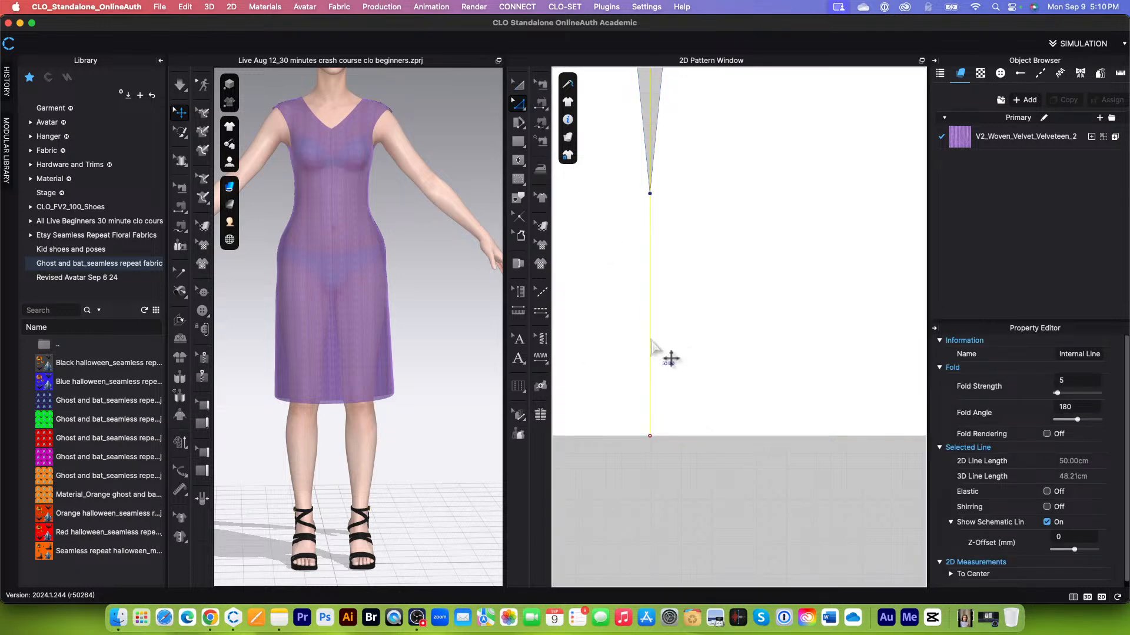
right_click(651, 347)
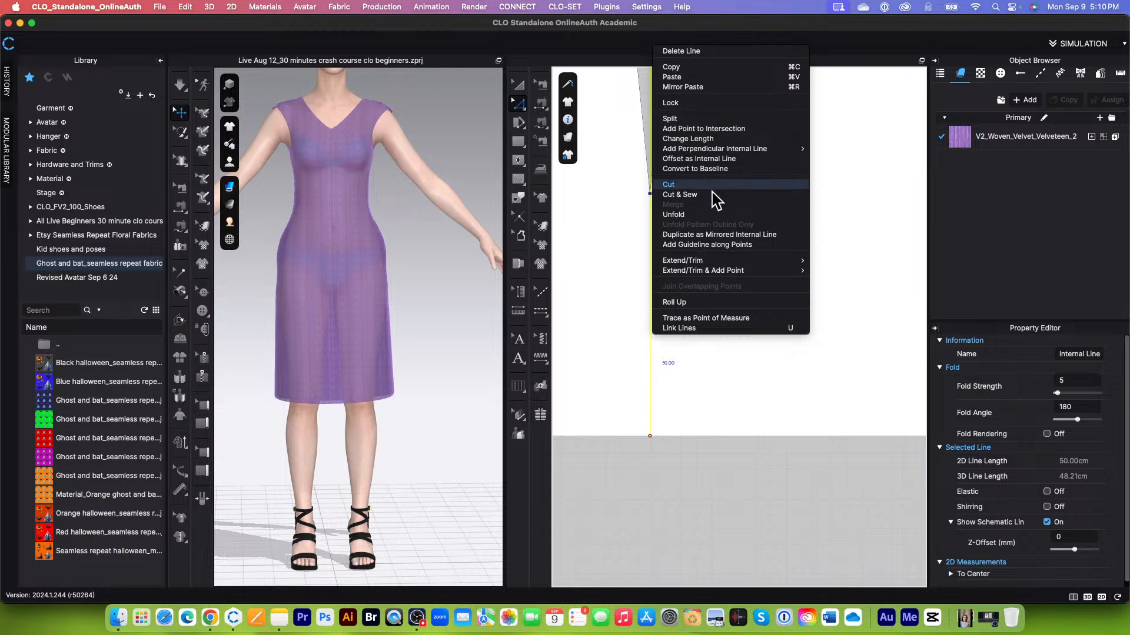
left_click(699, 158)
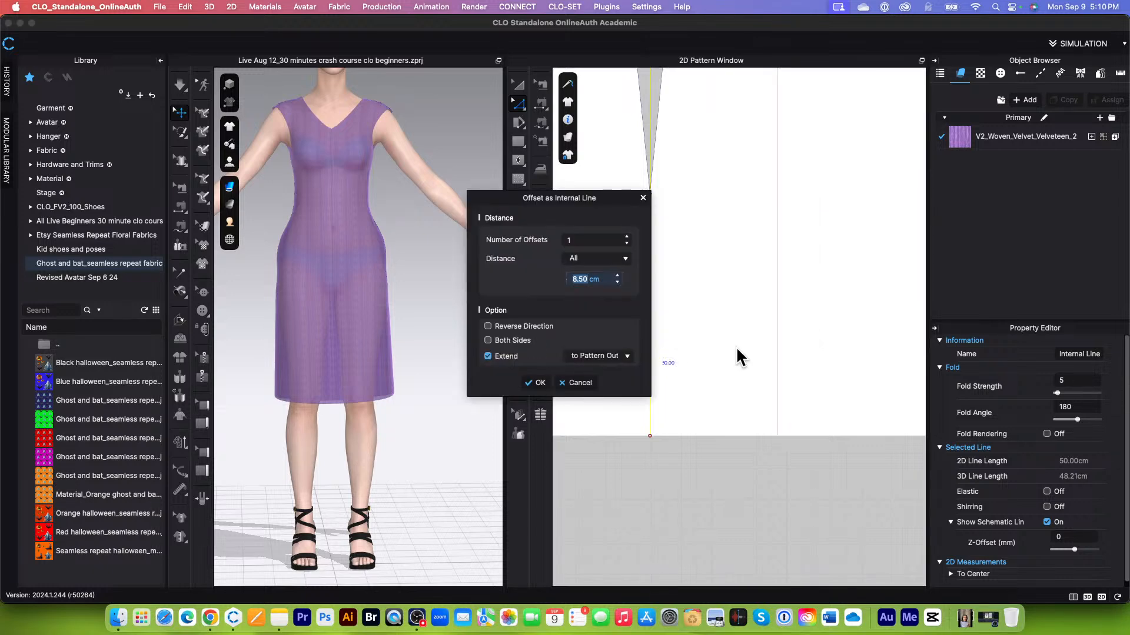
left_click_drag(610, 197, 581, 202)
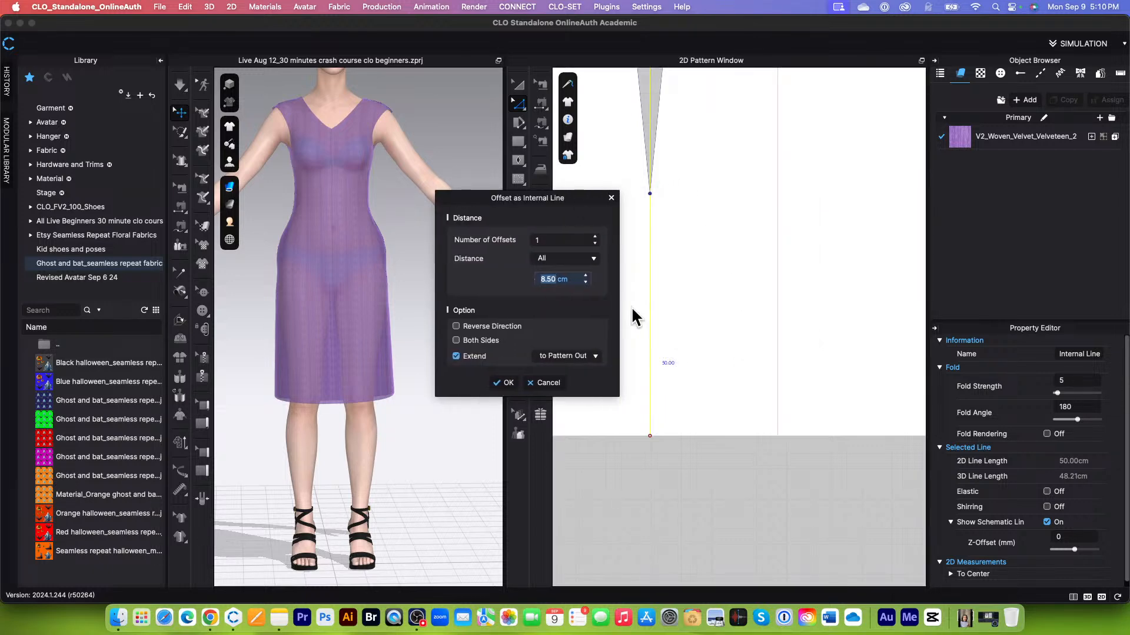
type("2")
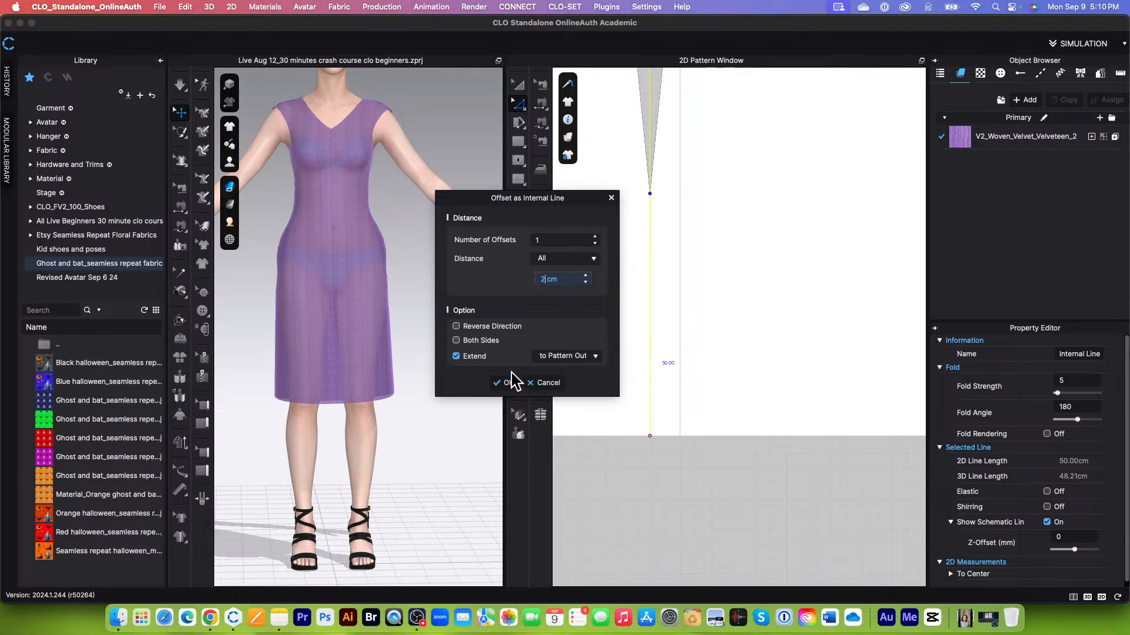
left_click(457, 341)
left_click_drag(606, 197, 941, 176)
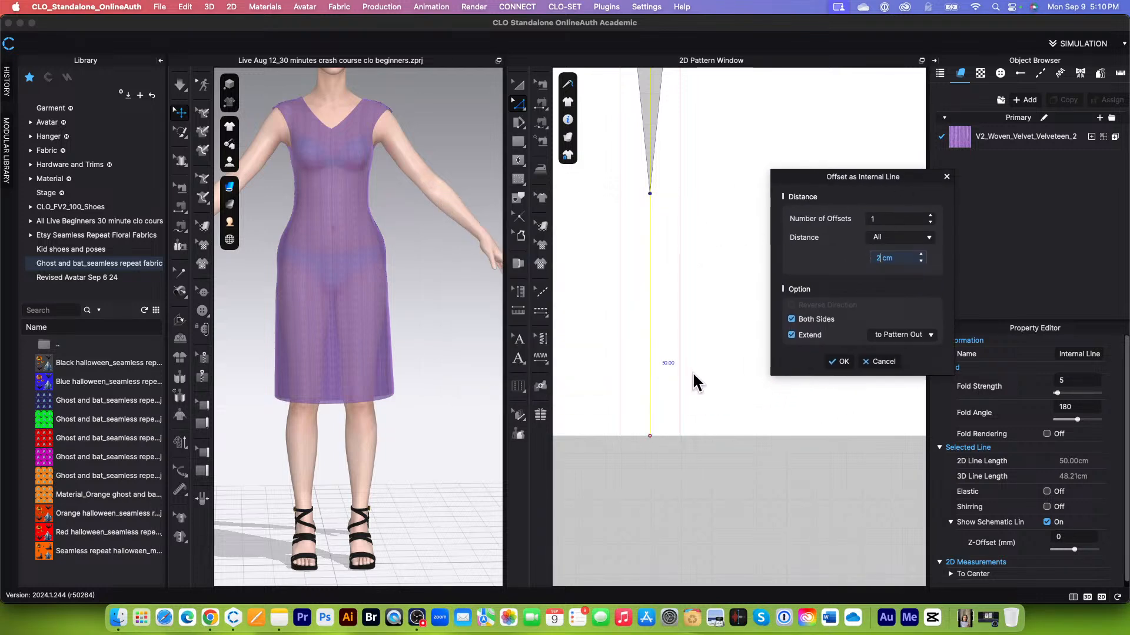
left_click(841, 362)
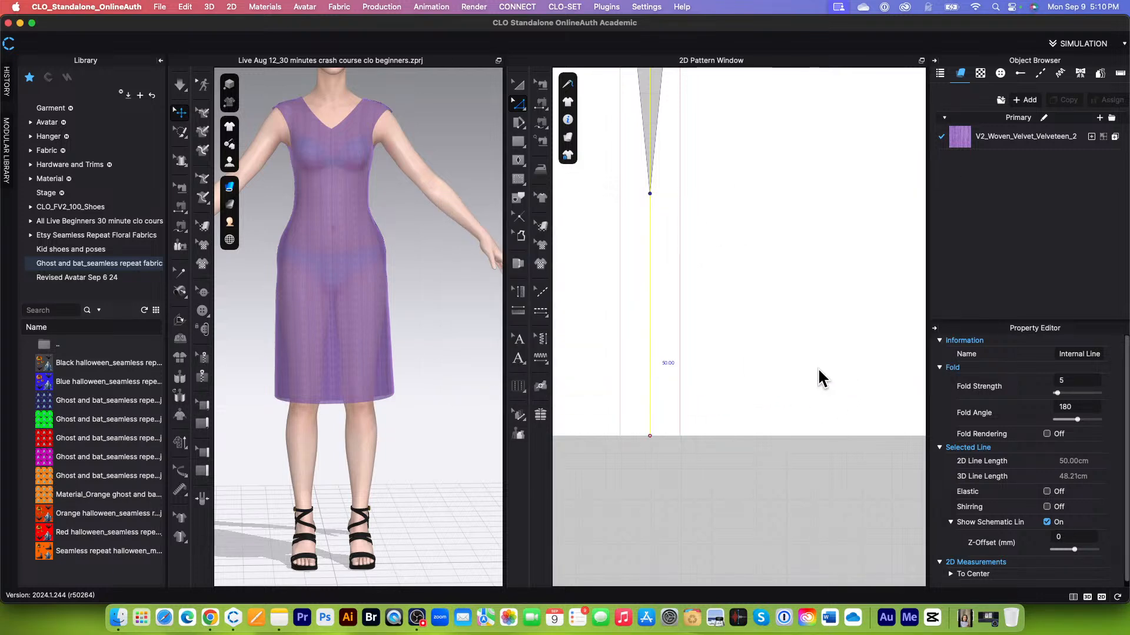
Draw a bent internal line about 52.5 cm long from the midpoint of the square's upper edge through its middle to the lower edge
scroll(697, 383, "down", 1)
scroll(733, 387, "down", 2)
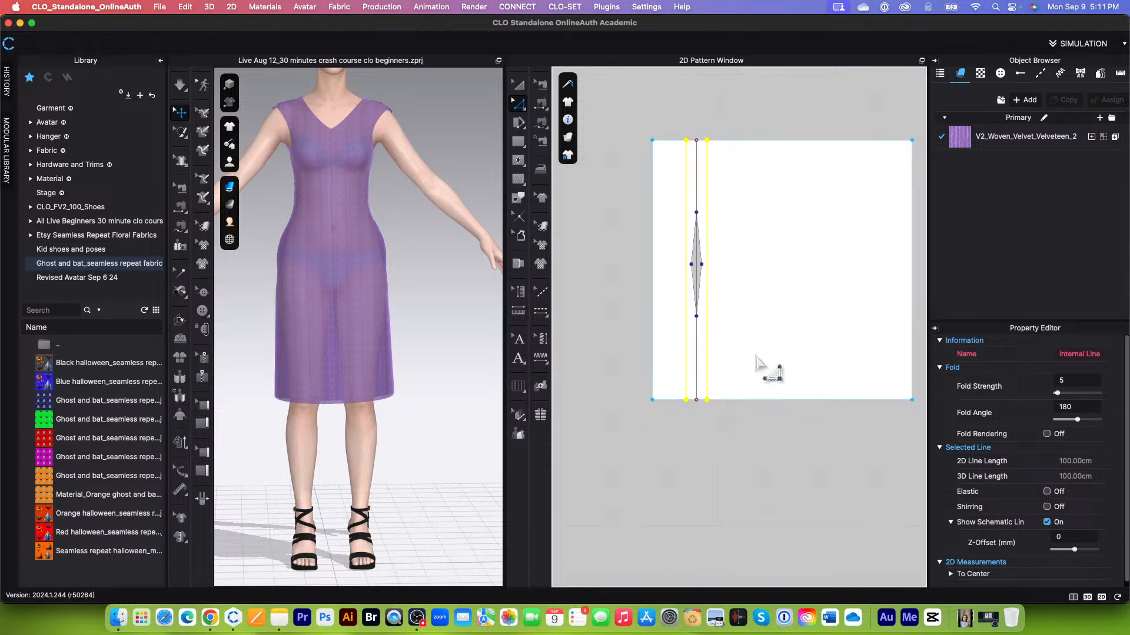
scroll(765, 258, "up", 2)
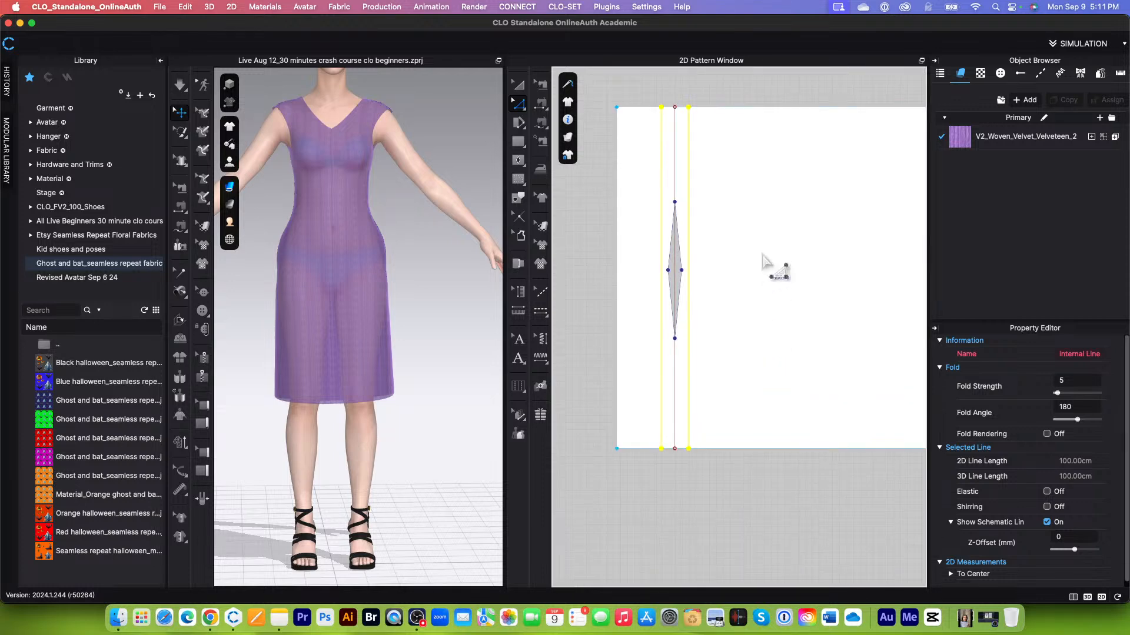
scroll(703, 170, "down", 2)
scroll(715, 258, "up", 3)
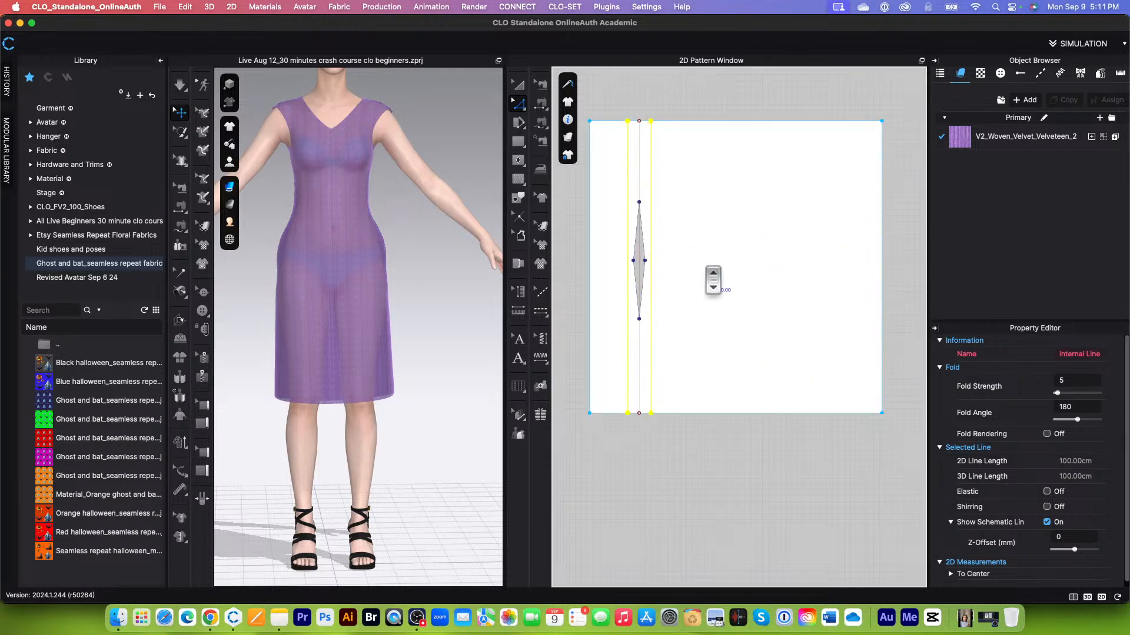
scroll(695, 224, "down", 2)
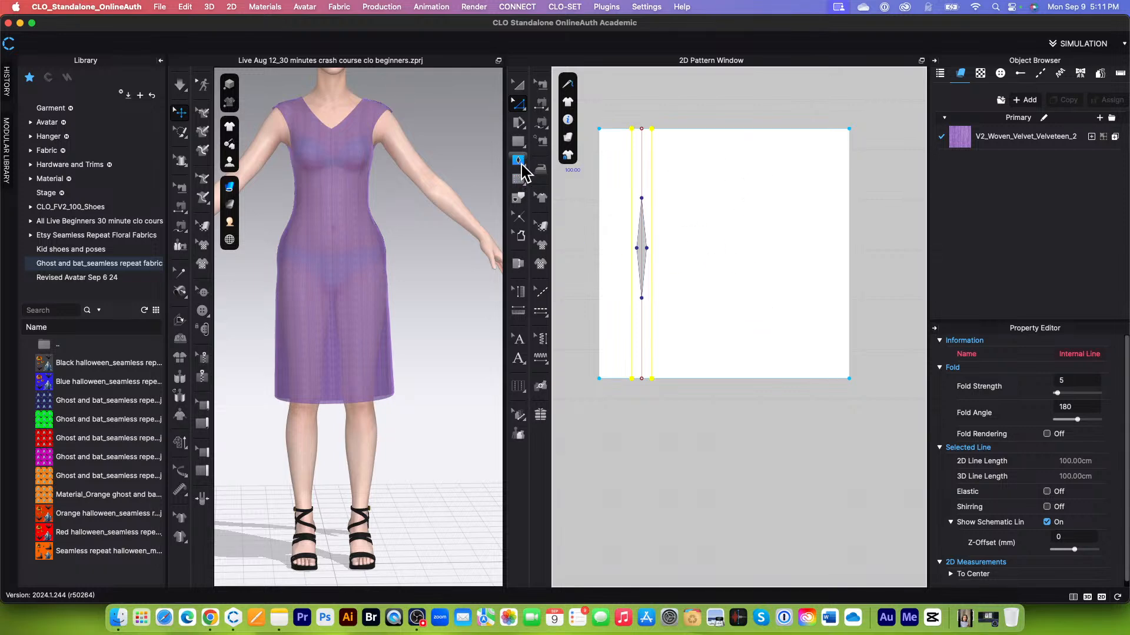
left_click(518, 186)
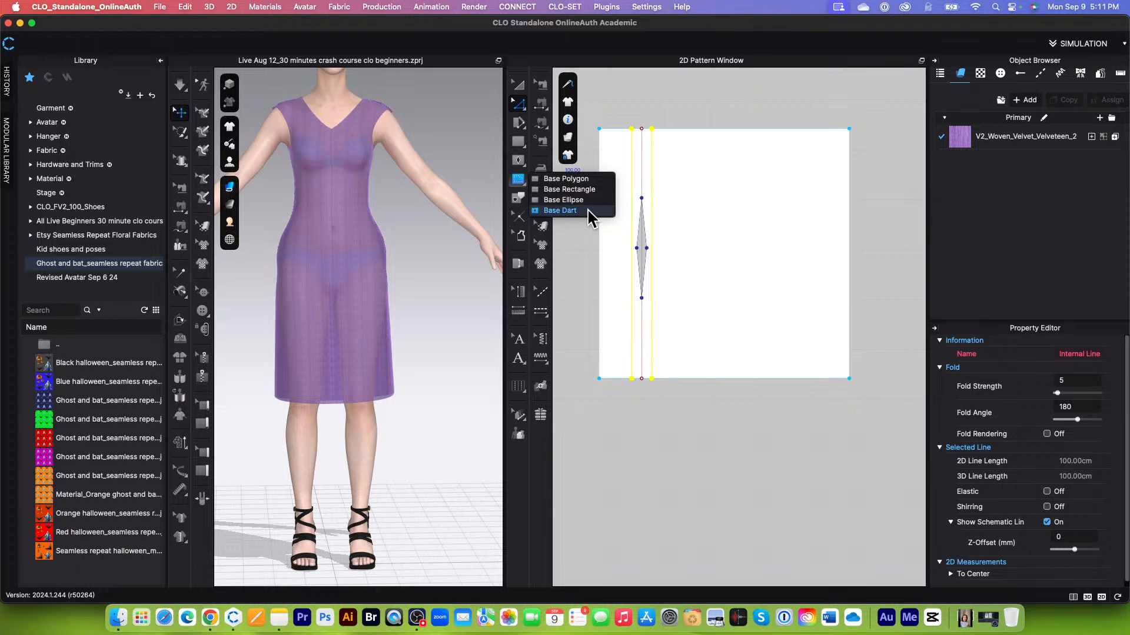
left_click(523, 163)
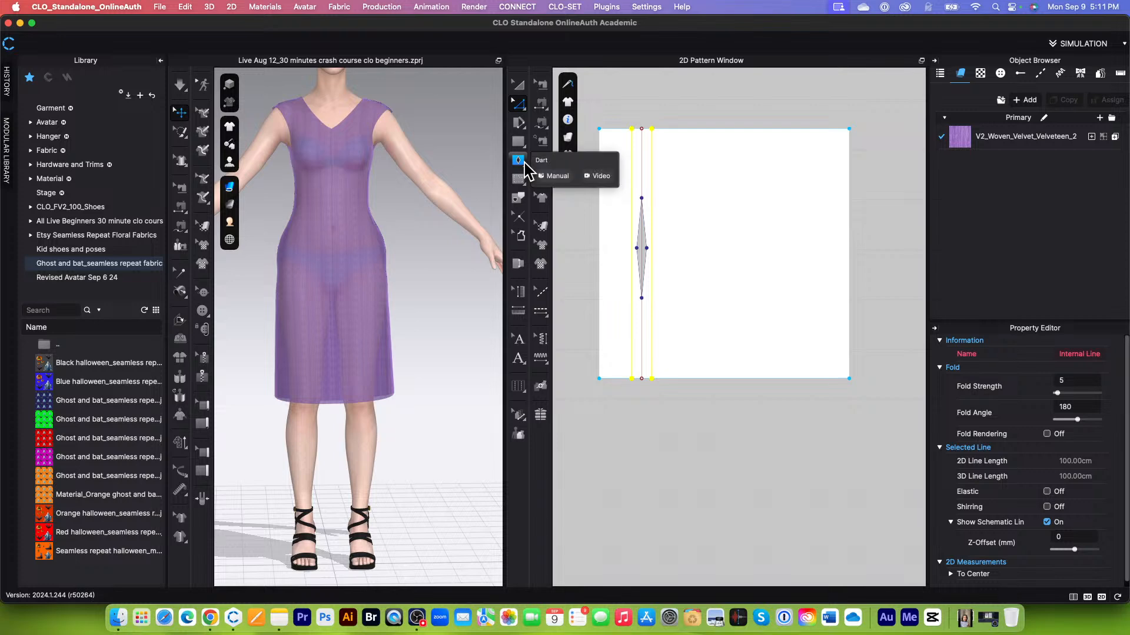
left_click(521, 164)
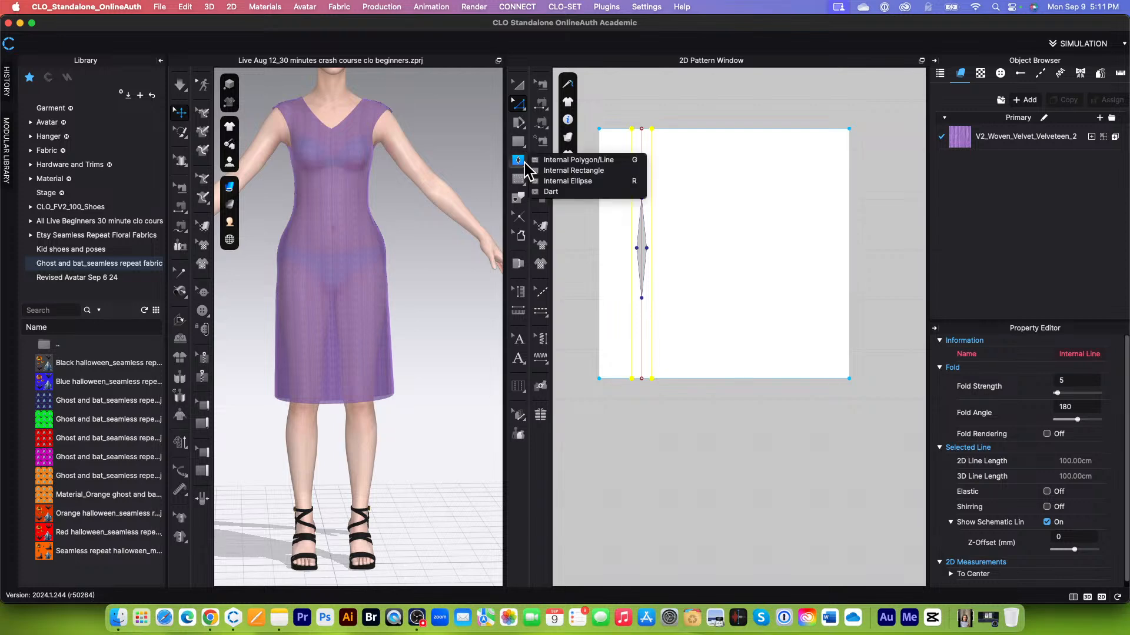
left_click(600, 162)
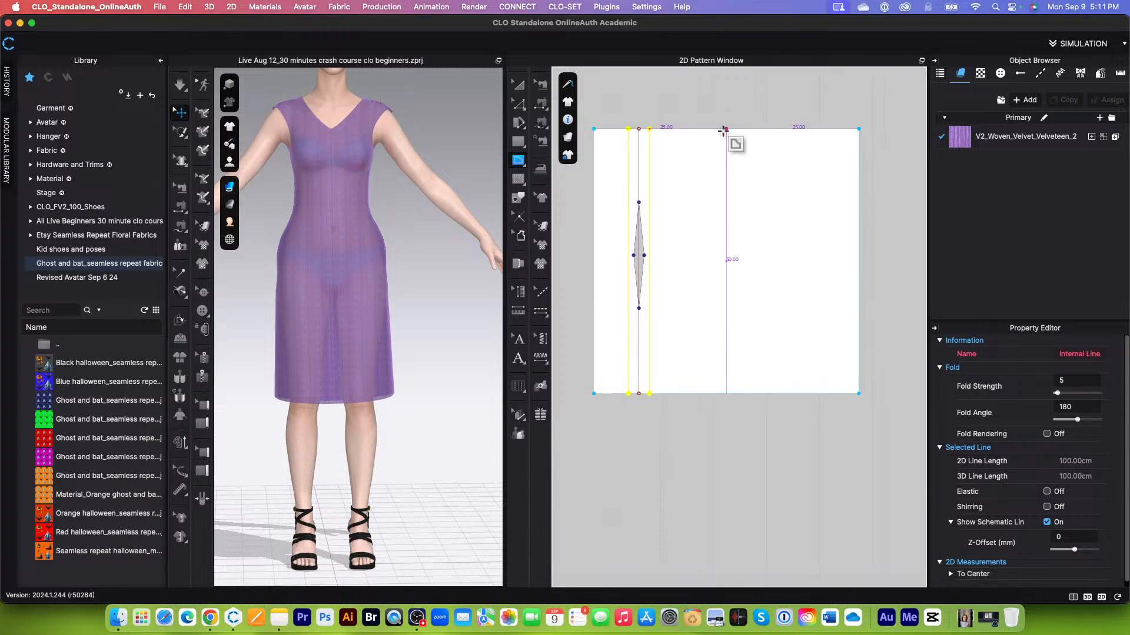
left_click(723, 130)
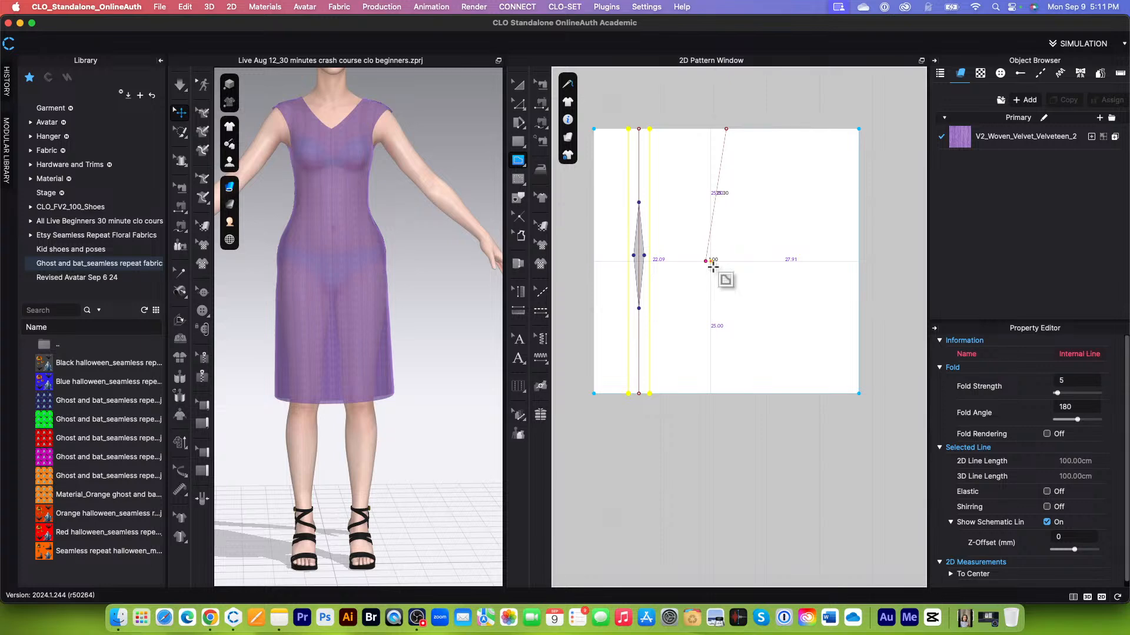
left_click(759, 393)
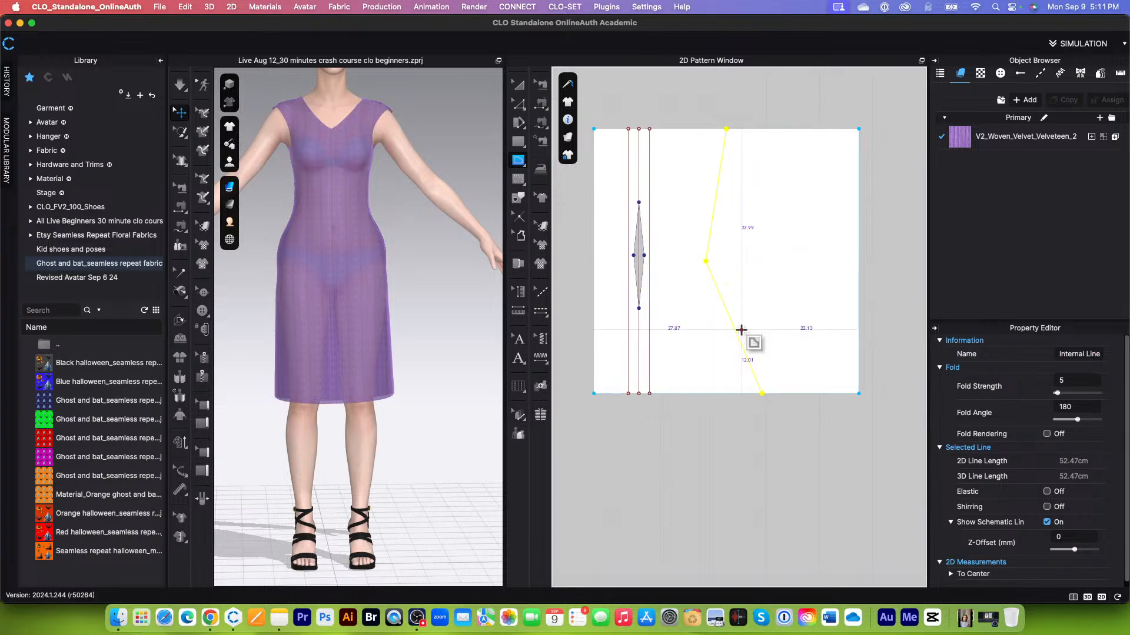
Cut the square piece along the bent internal line and move the part without the dart away to the right
left_click(521, 84)
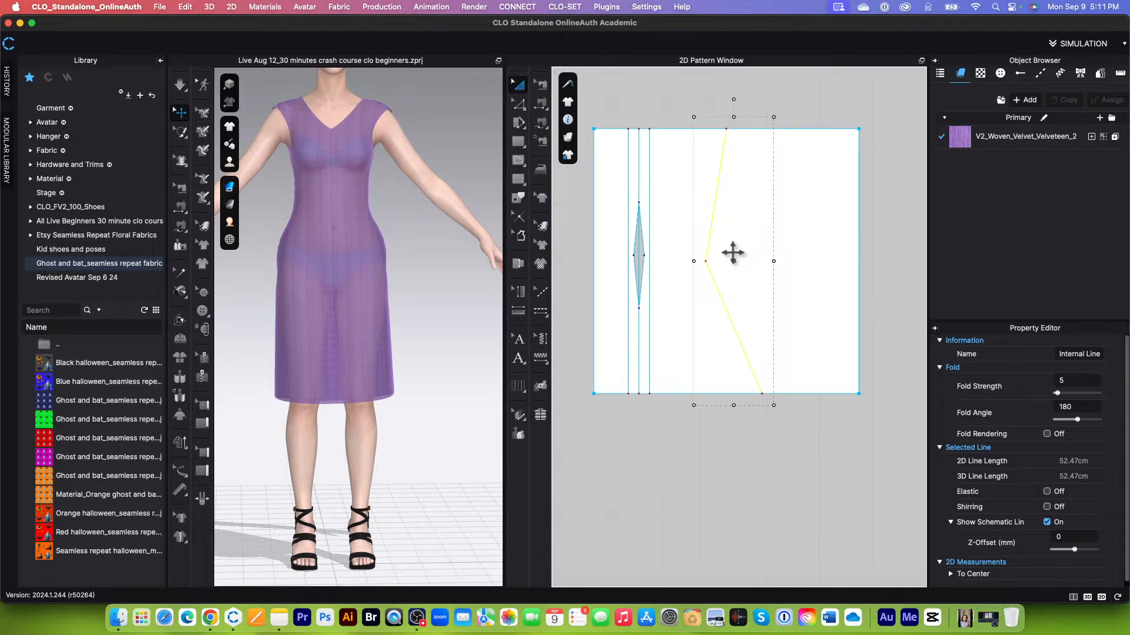
right_click(712, 230)
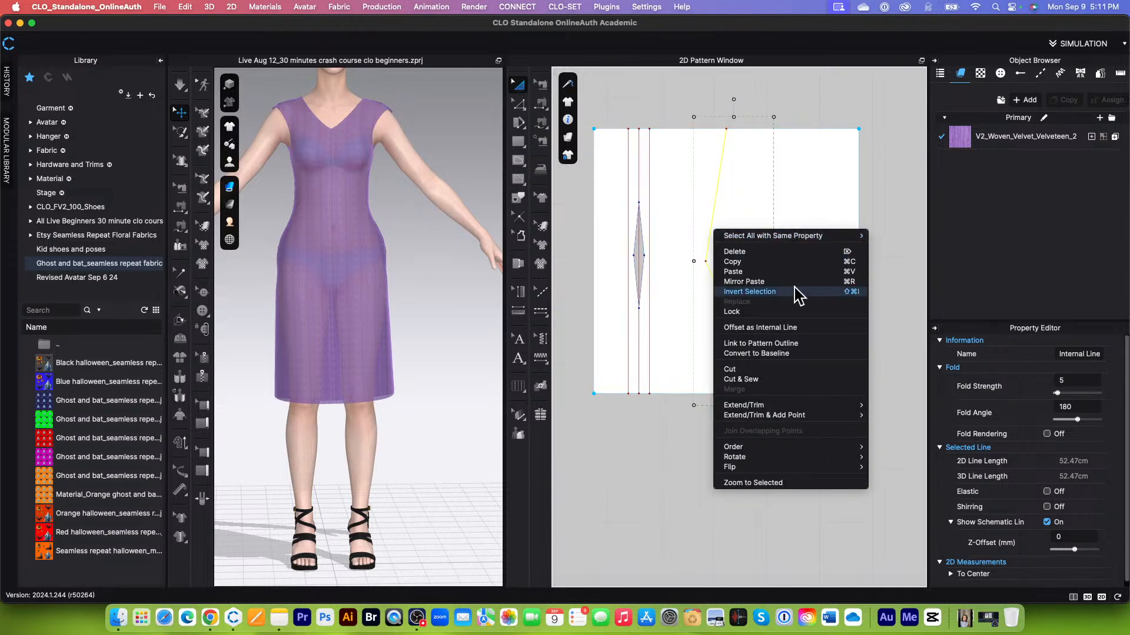
left_click(754, 372)
left_click(783, 215)
left_click_drag(786, 249, 880, 238)
scroll(679, 374, "down", 5)
scroll(674, 367, "up", 6)
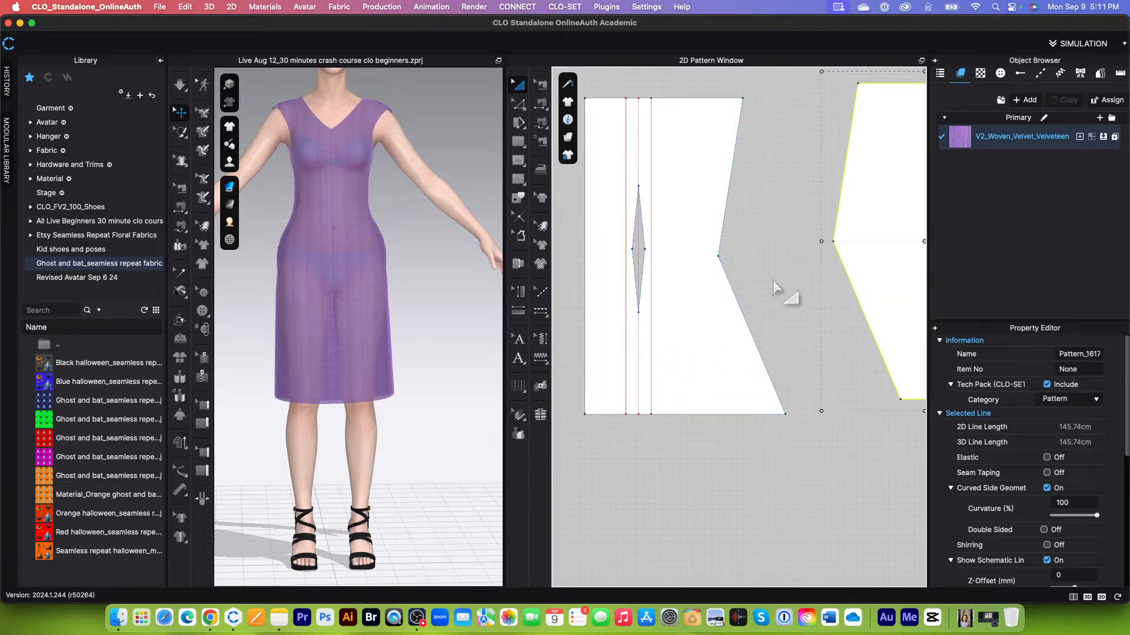
left_click(793, 327)
Examine the dart's lower tip and how the centre and offset lines run down to the piece's lower edge
scroll(711, 355, "down", 3)
scroll(654, 379, "up", 4)
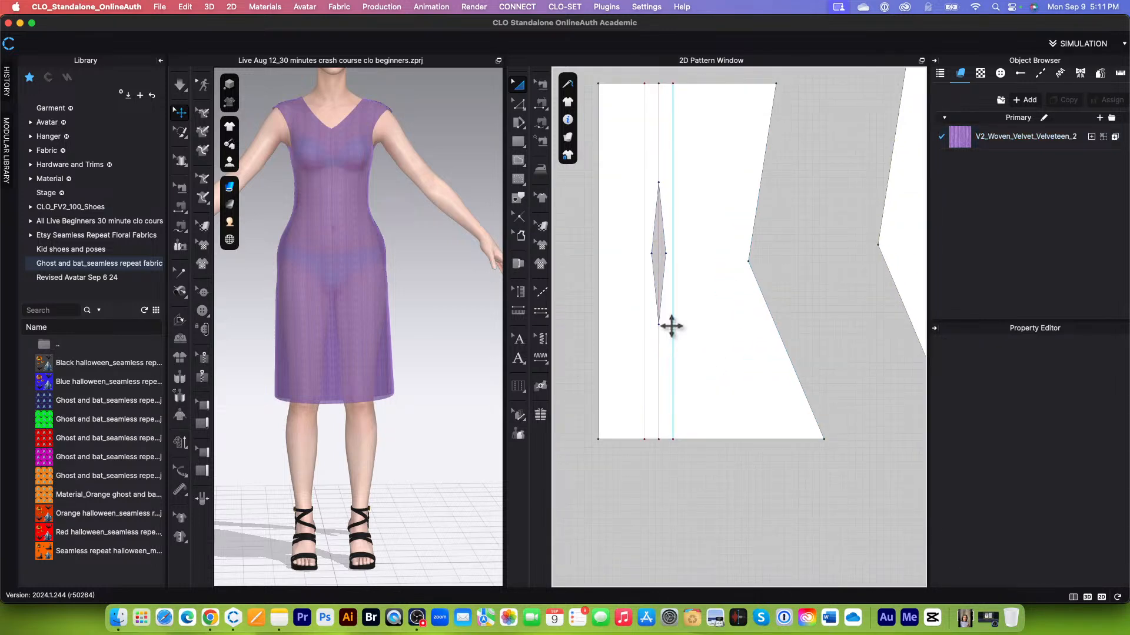
scroll(686, 213, "down", 3)
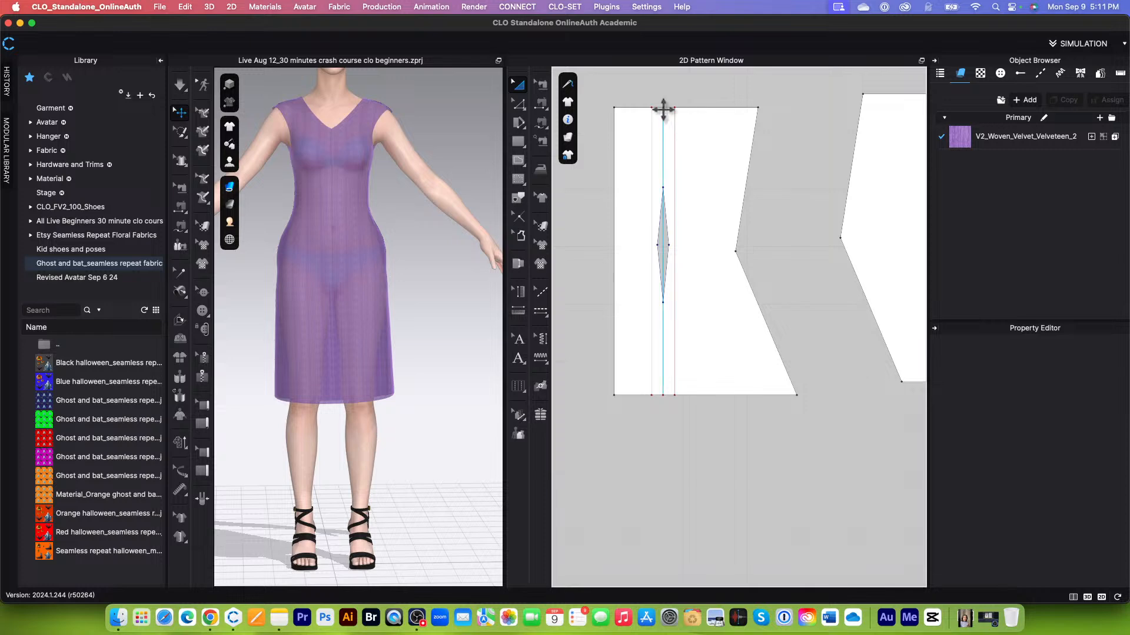
scroll(682, 434, "up", 3)
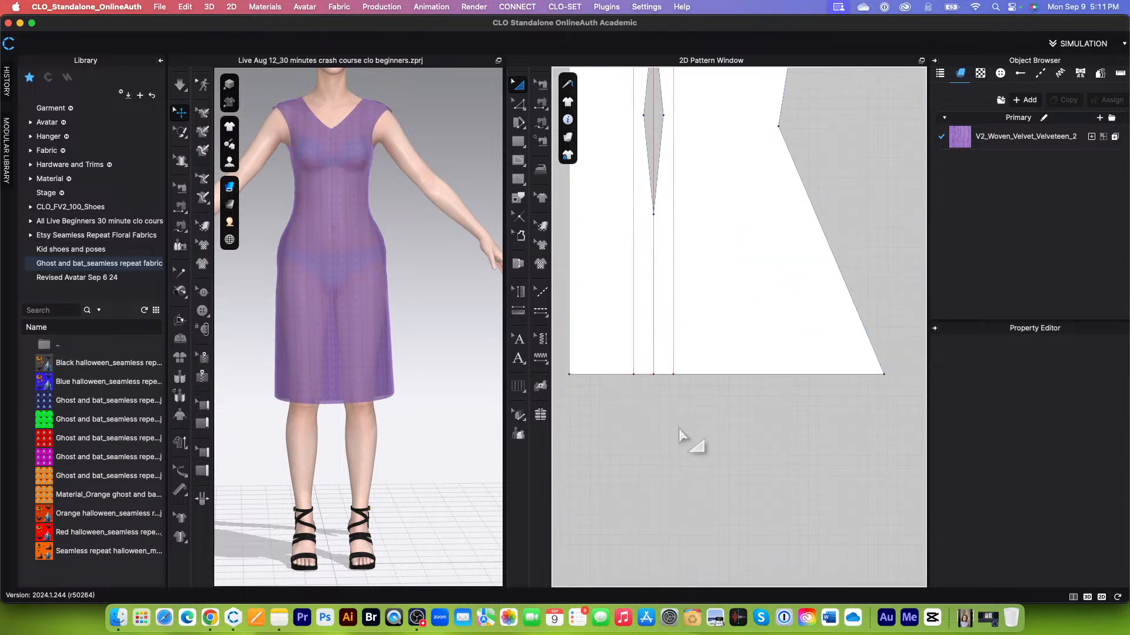
scroll(680, 434, "up", 2)
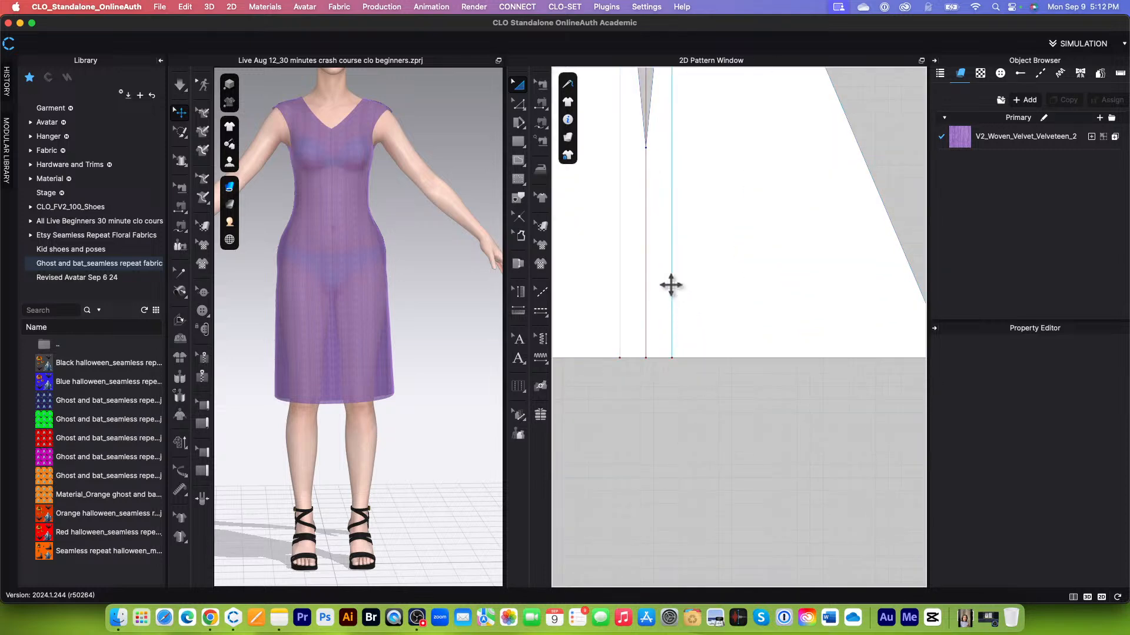
scroll(636, 414, "down", 2)
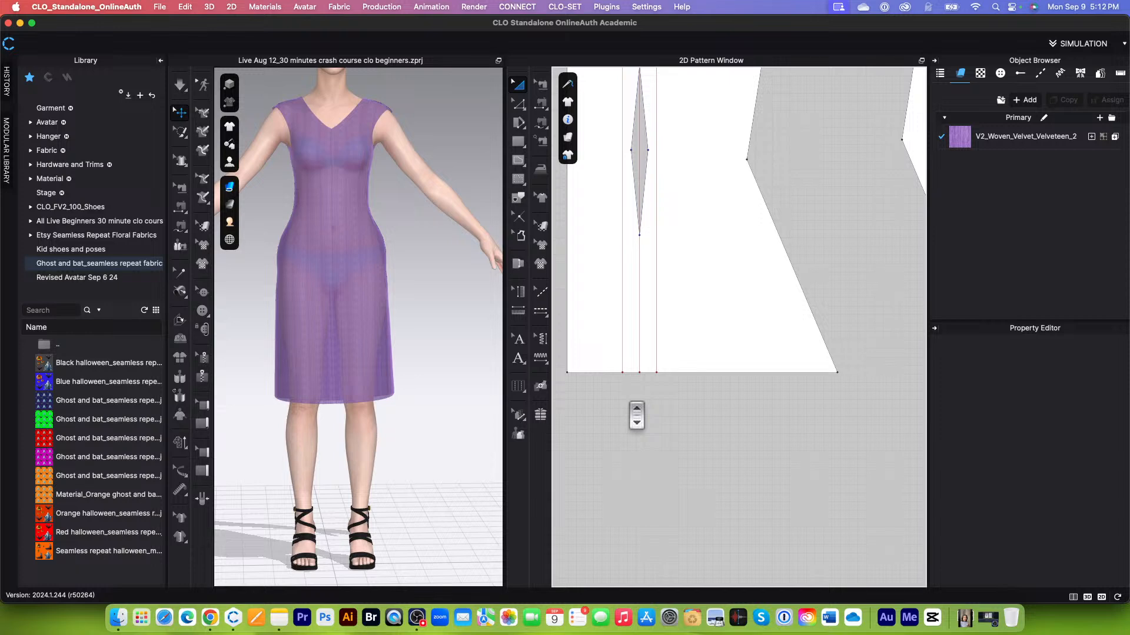
scroll(636, 415, "up", 2)
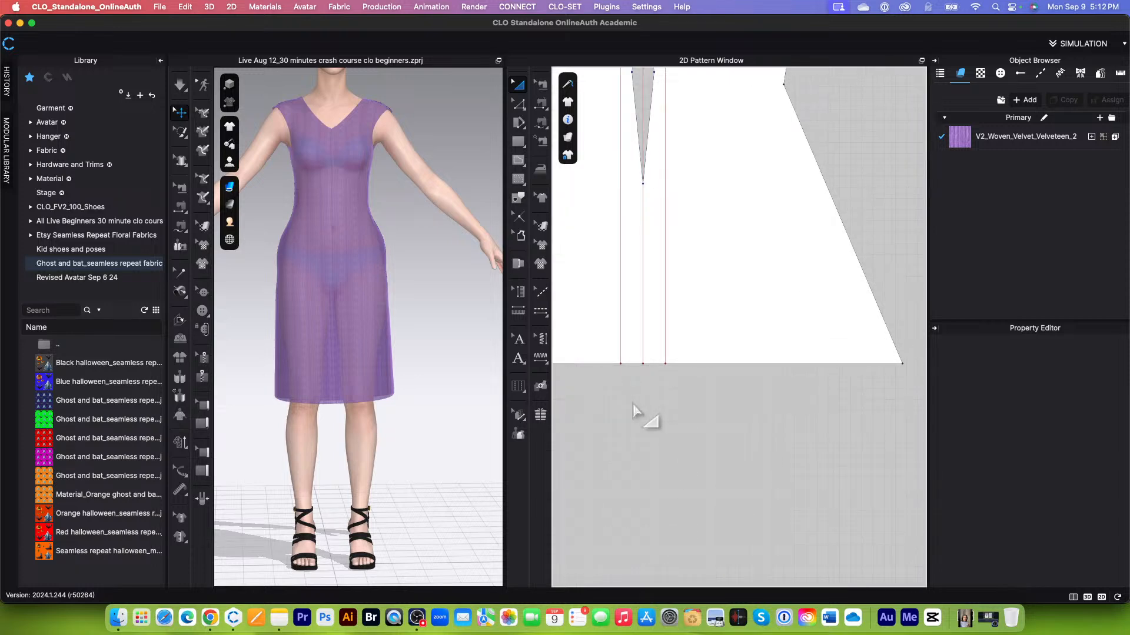
scroll(669, 166, "up", 2)
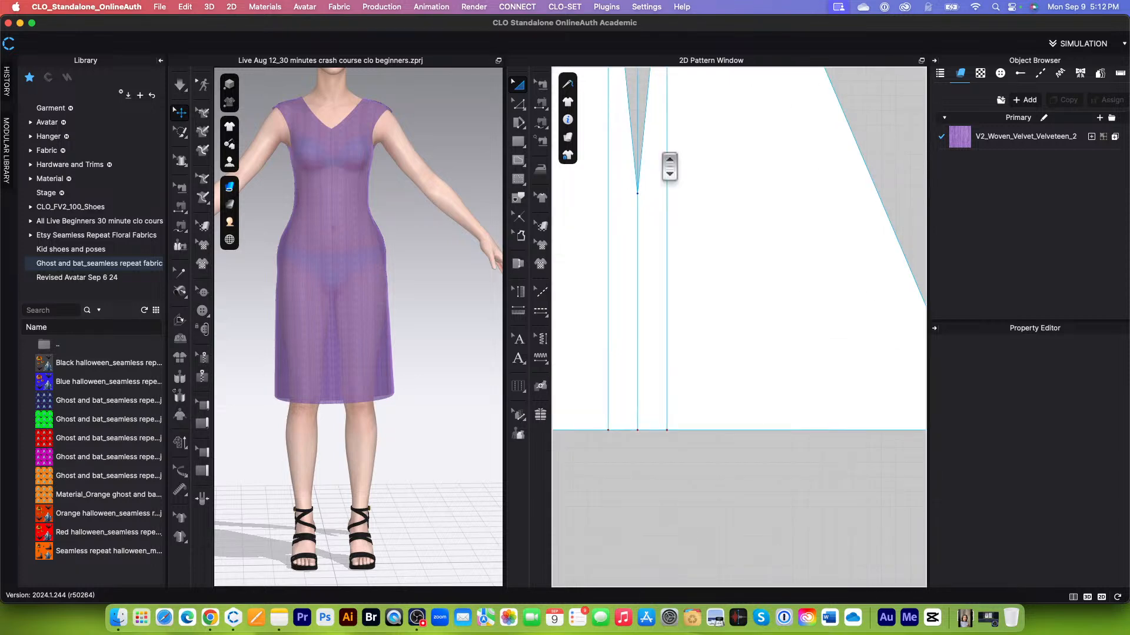
scroll(670, 167, "up", 2)
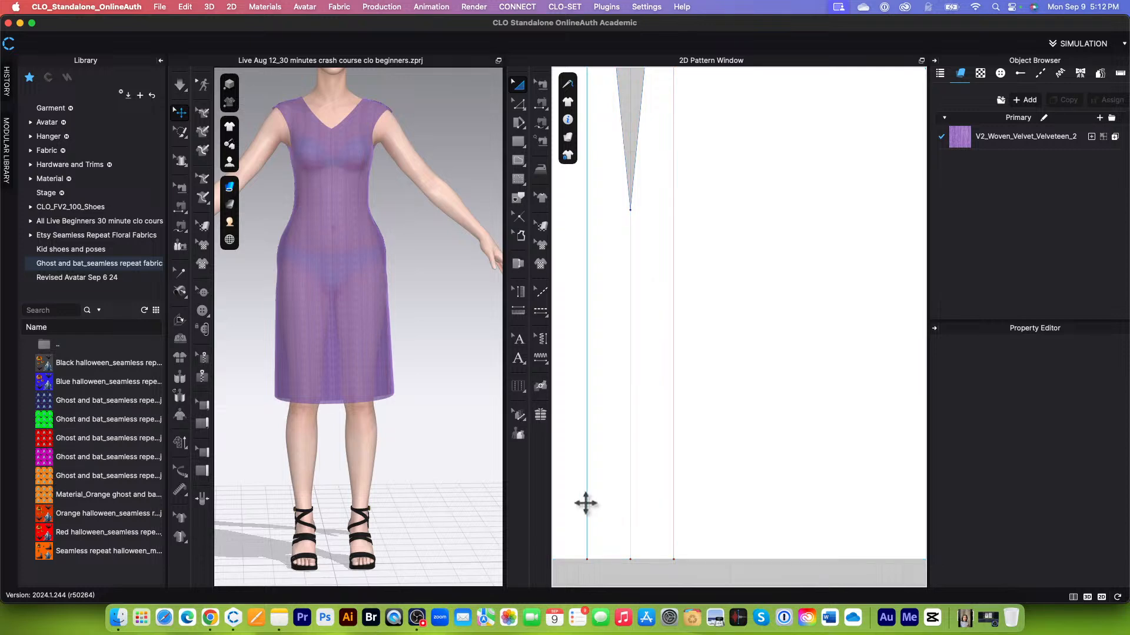
scroll(624, 405, "down", 5)
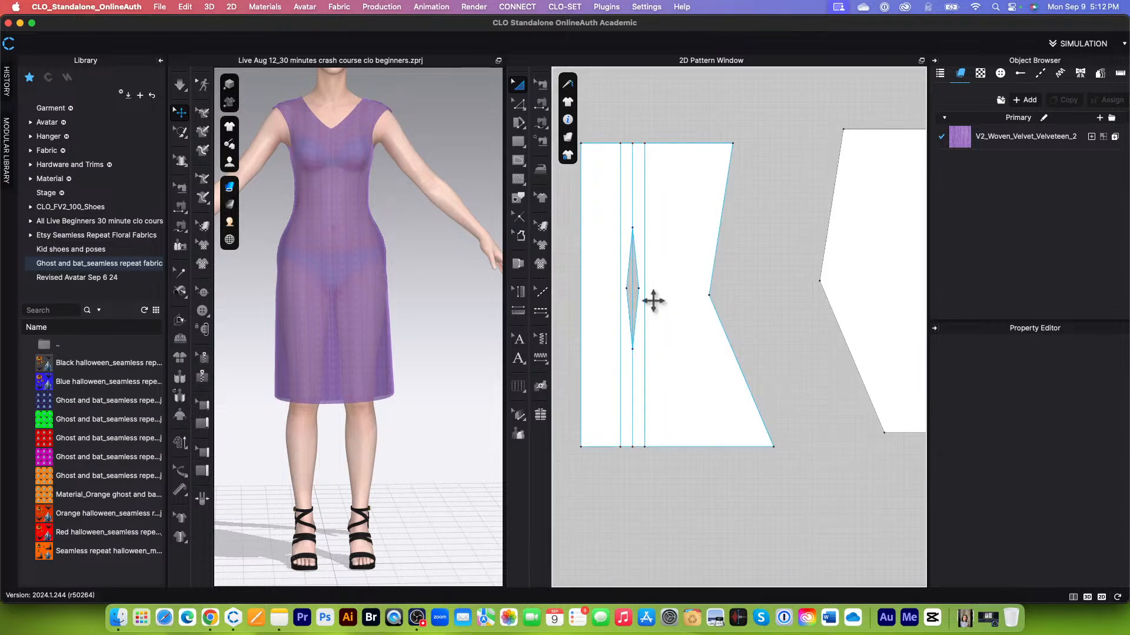
scroll(653, 218, "up", 1)
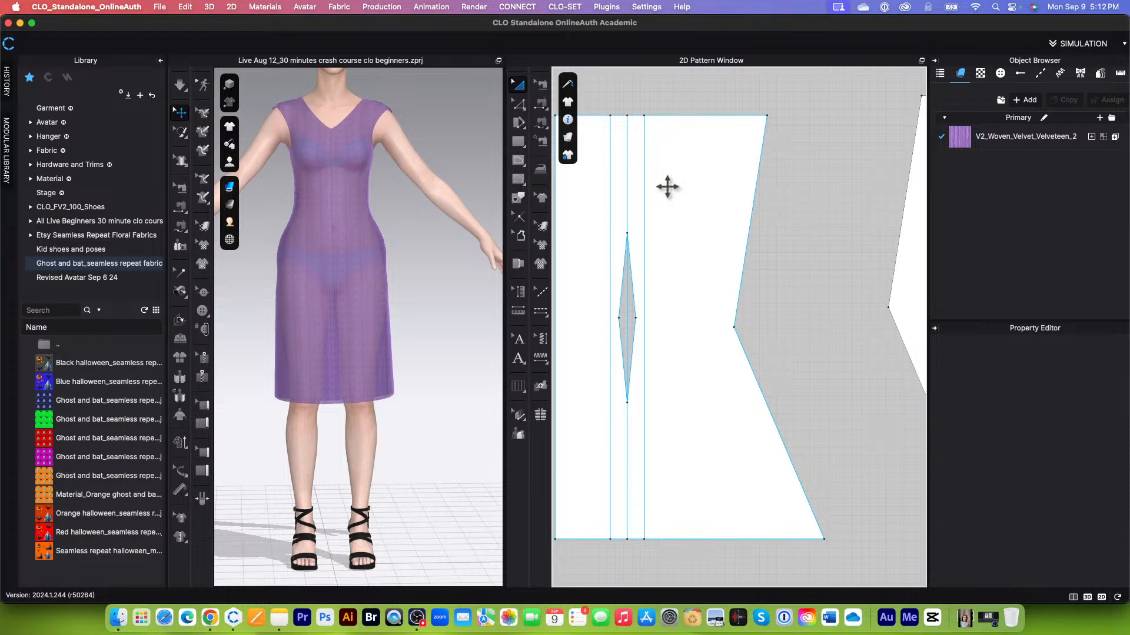
scroll(712, 137, "up", 1)
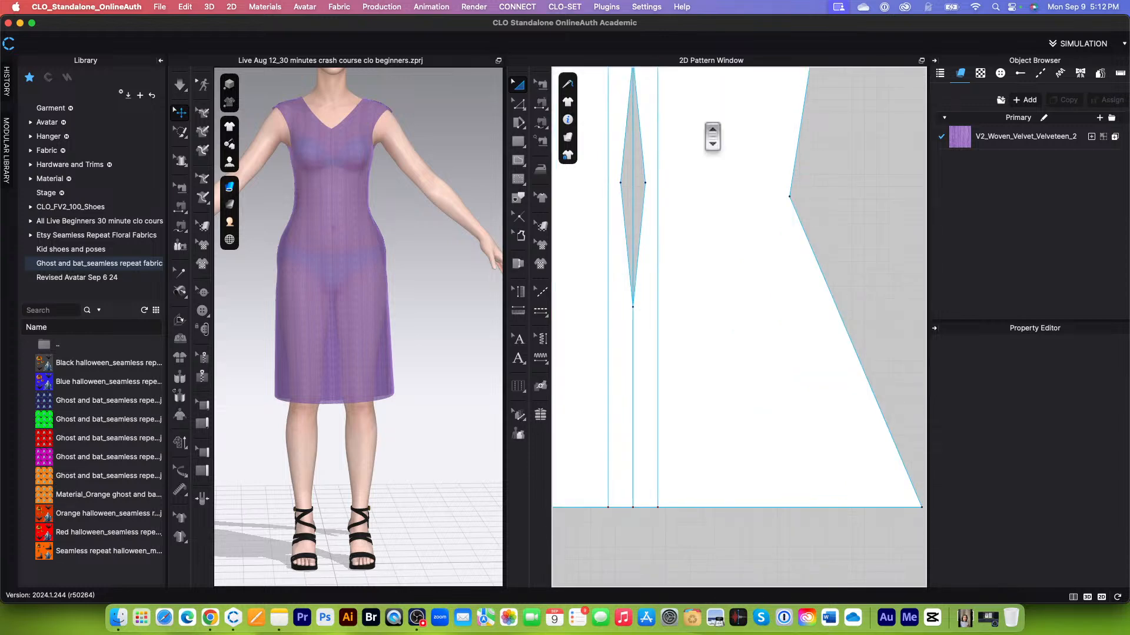
Draw a straight internal line about 16.2 cm long from the dart's lower tip to the right offset line's lower end
left_click(664, 520)
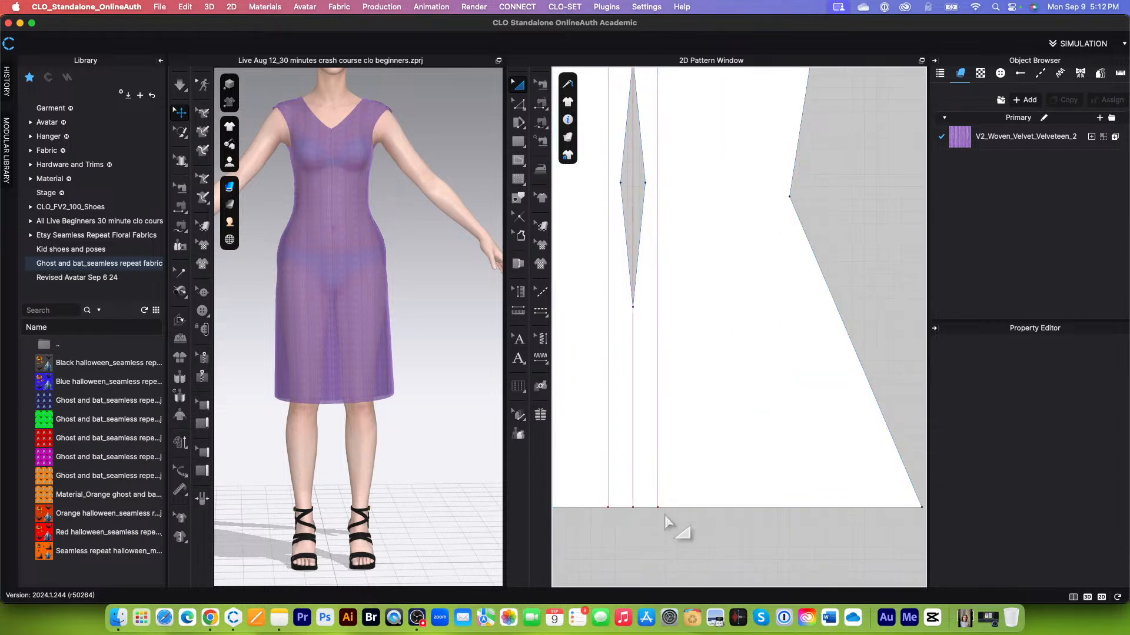
key("g")
scroll(645, 453, "up", 1)
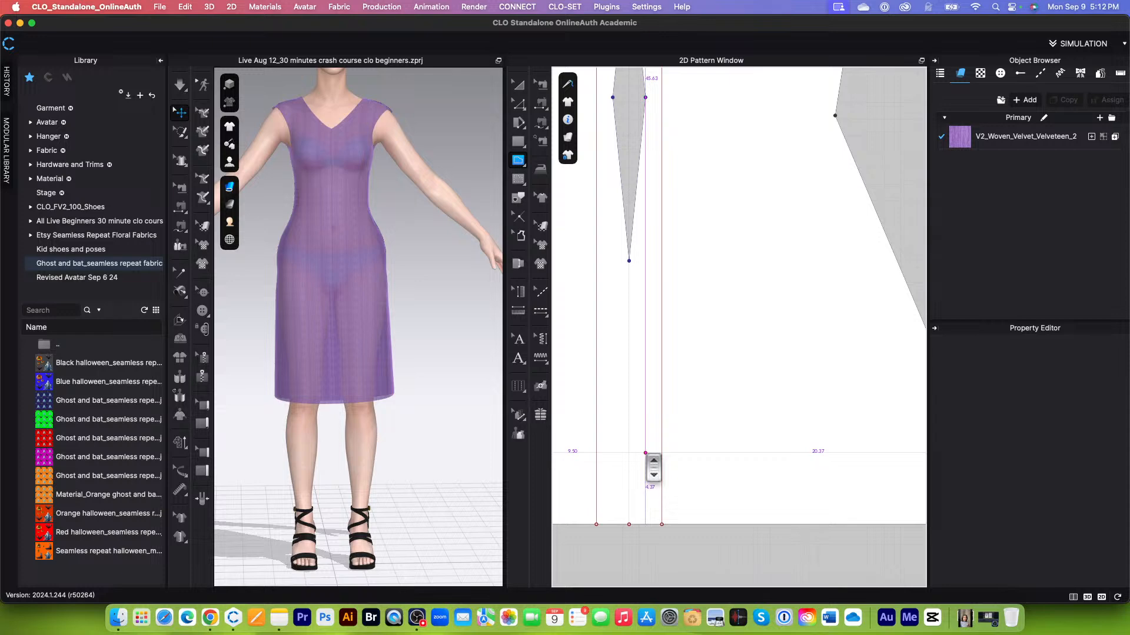
scroll(645, 453, "up", 1)
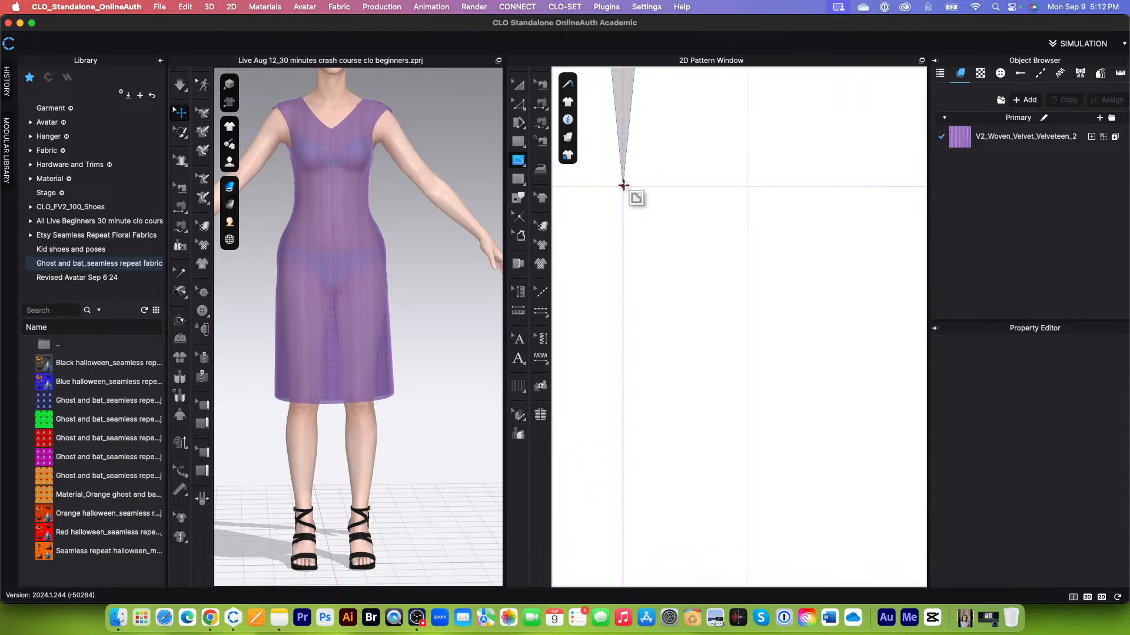
left_click(620, 183)
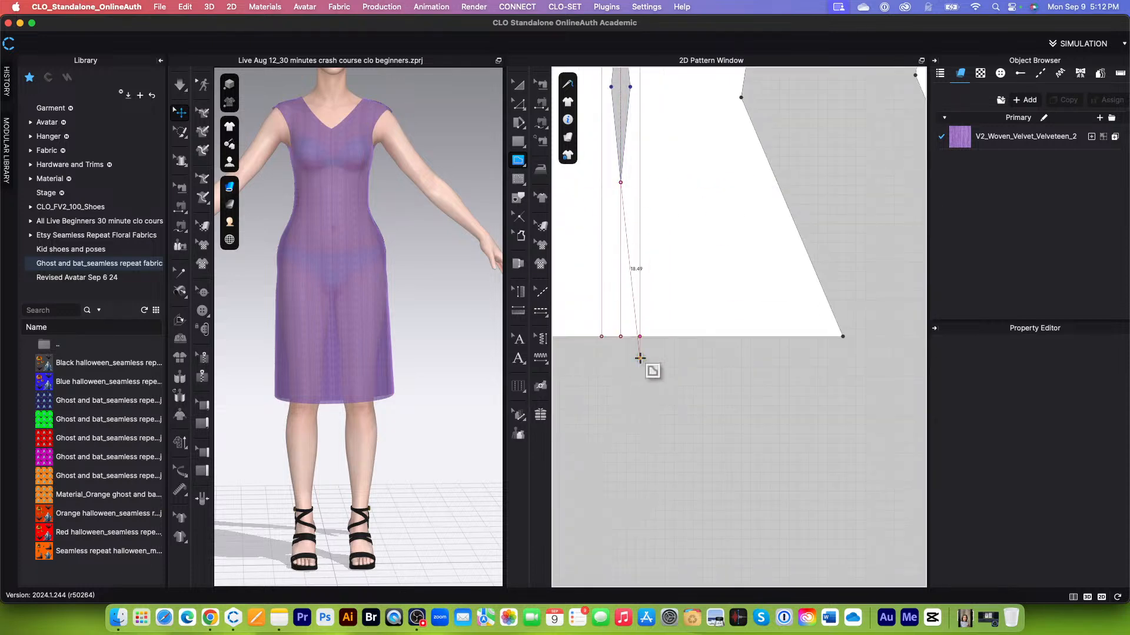
double_click(639, 337)
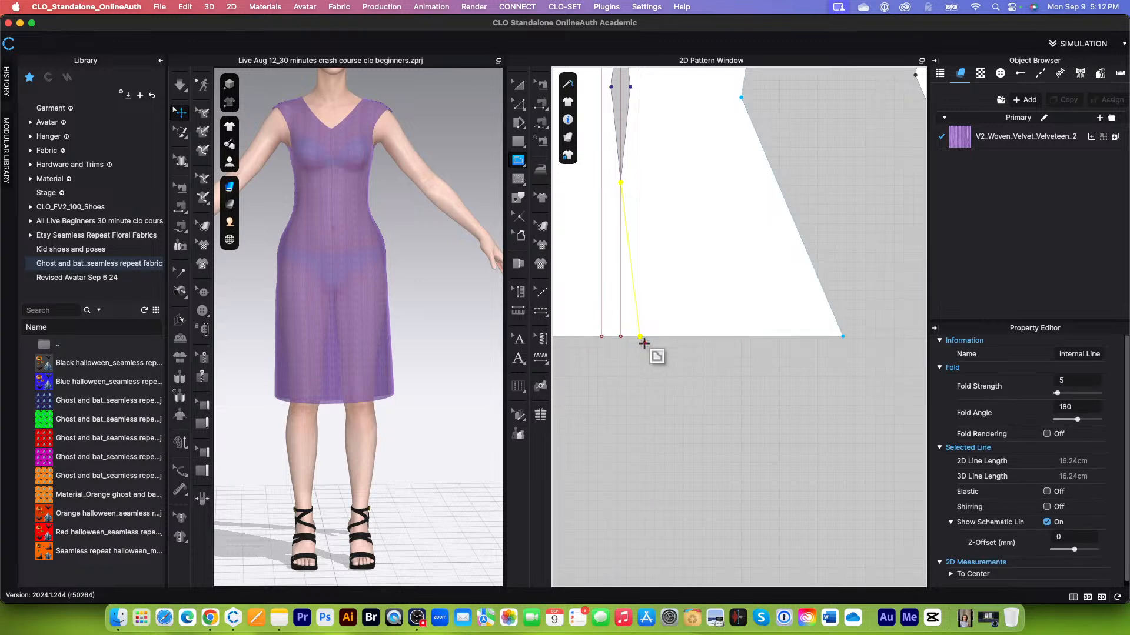
scroll(660, 377, "down", 1)
scroll(630, 290, "up", 4)
scroll(676, 156, "down", 4)
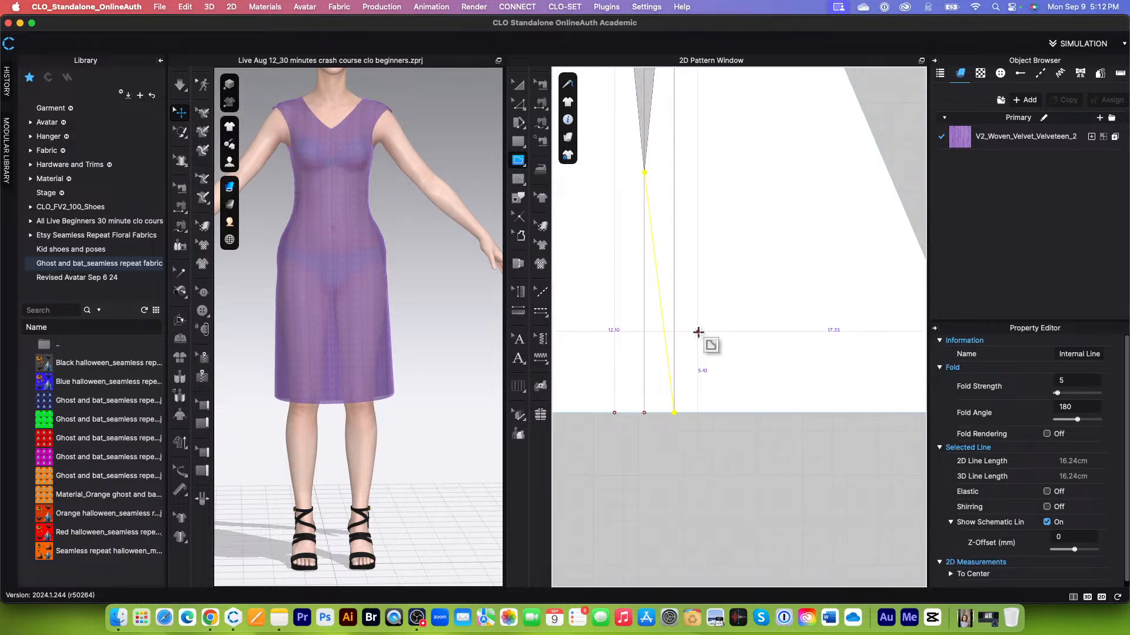
left_click(518, 85)
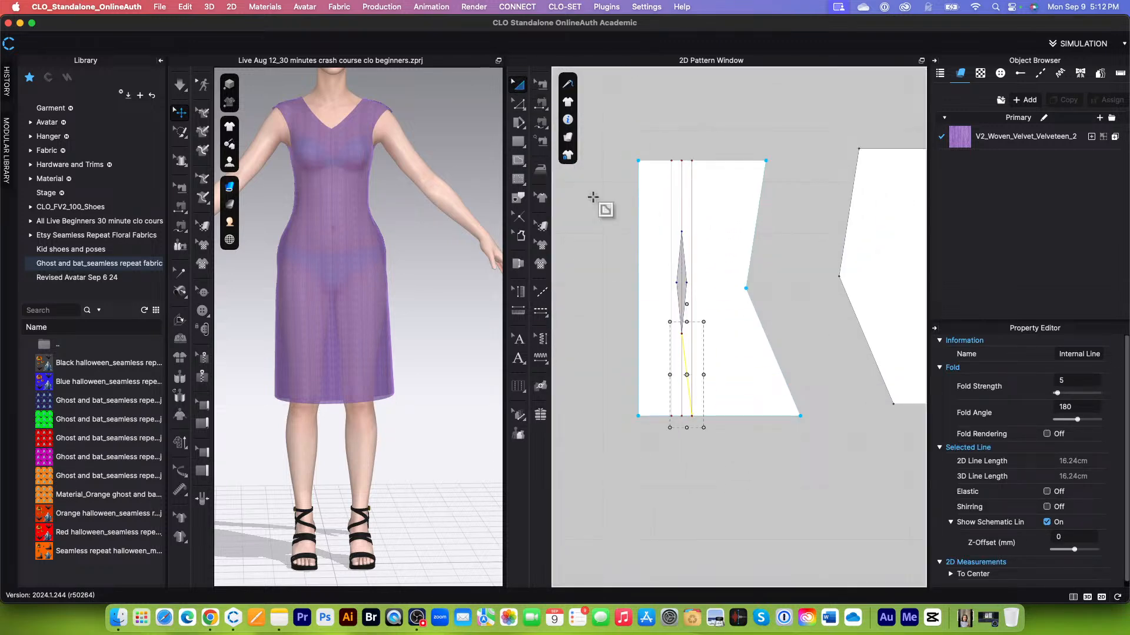
left_click(777, 330)
Examine the slanted internal line below the dart against the centre line, the right offset line and the piece's lower edge
scroll(698, 503, "up", 2)
scroll(699, 503, "down", 2)
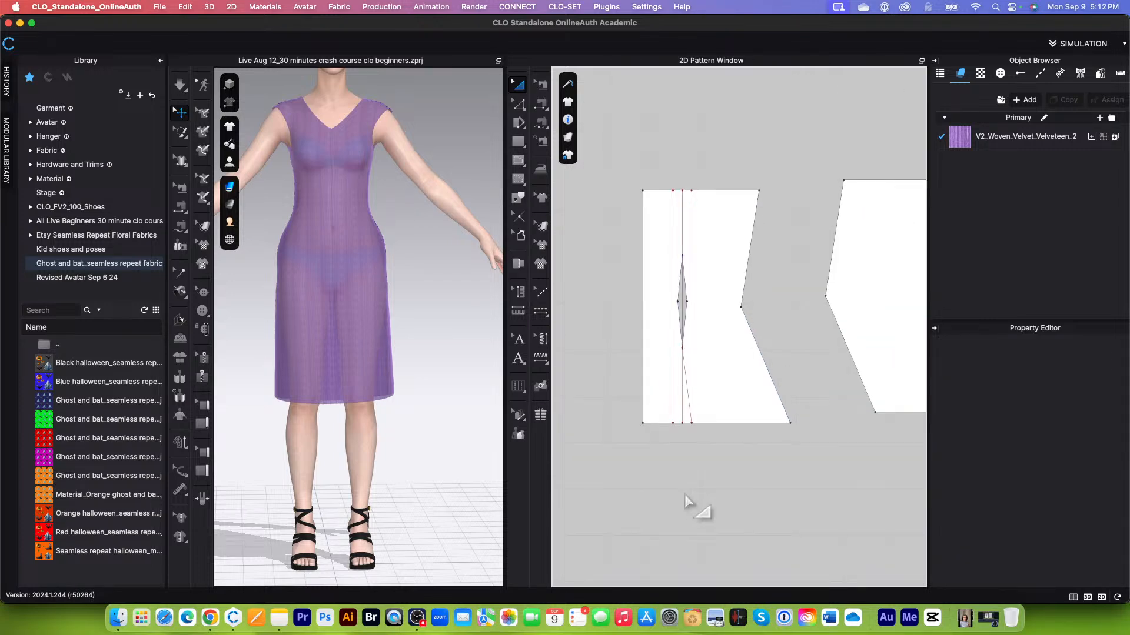
left_click(653, 337)
left_click(617, 361)
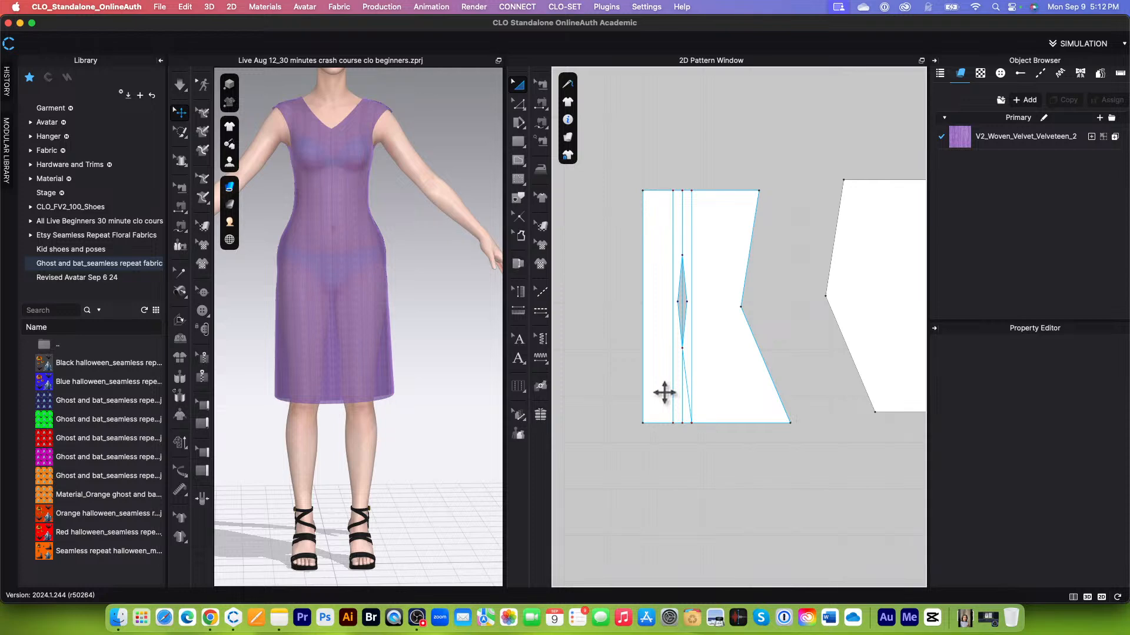
scroll(663, 382, "up", 3)
scroll(680, 122, "down", 1)
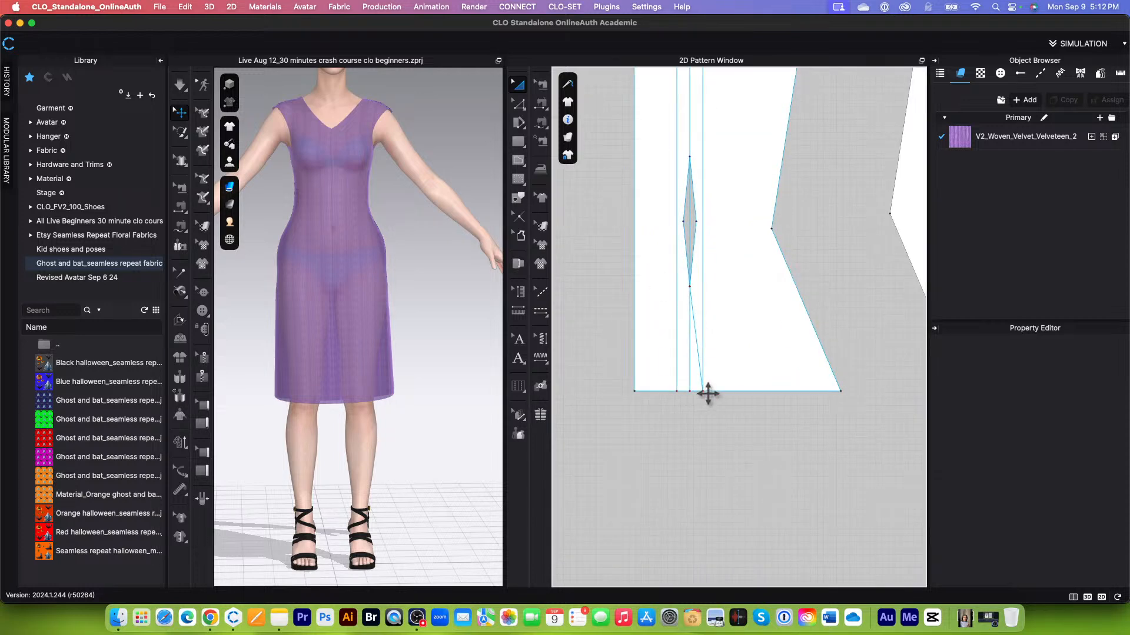
scroll(708, 396, "up", 2)
scroll(715, 409, "up", 3)
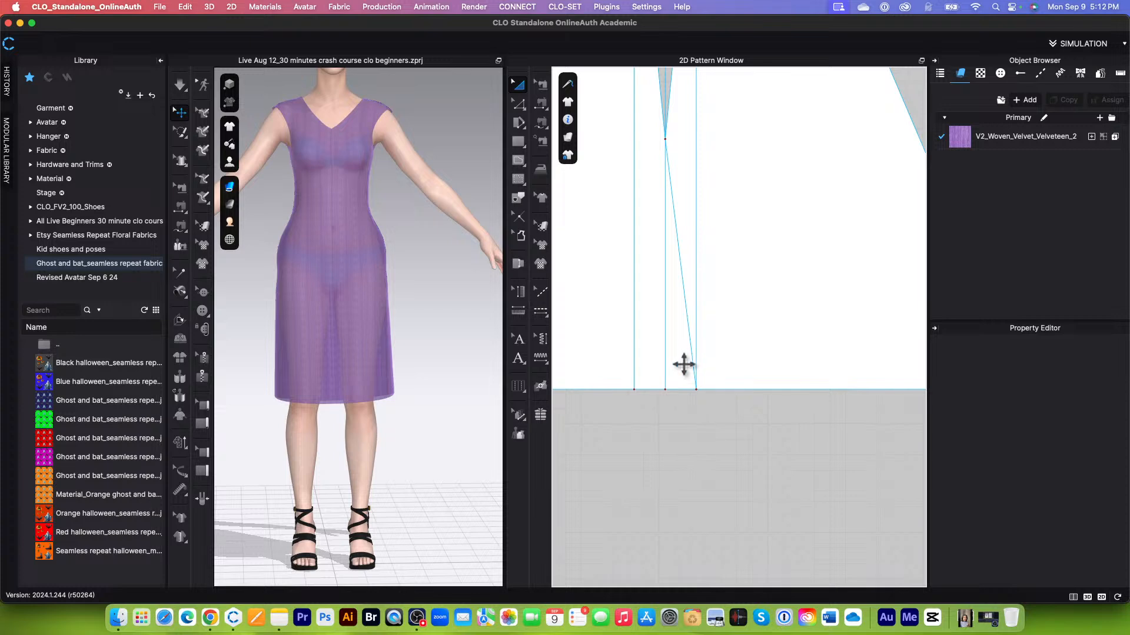
scroll(692, 358, "down", 3)
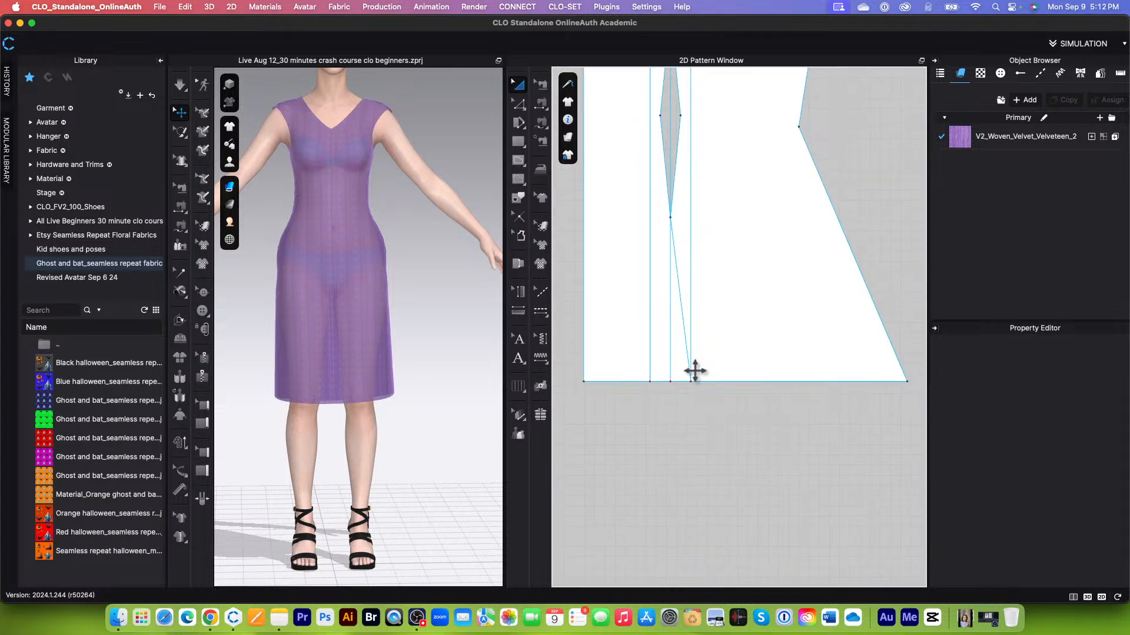
scroll(701, 364, "down", 2)
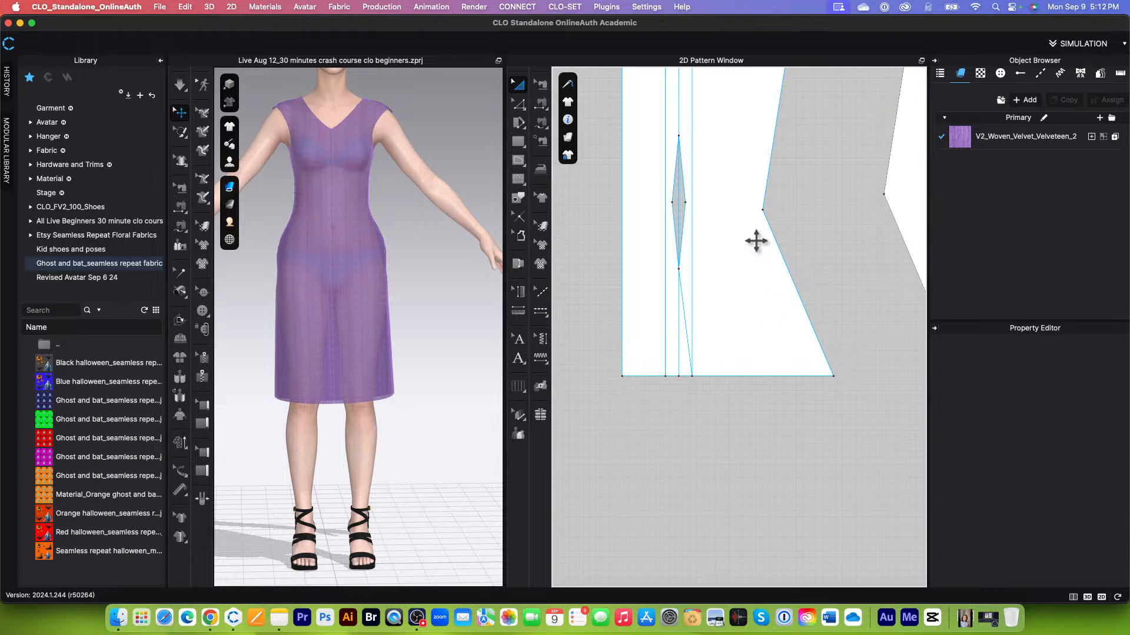
scroll(729, 272, "down", 3)
scroll(730, 280, "up", 5)
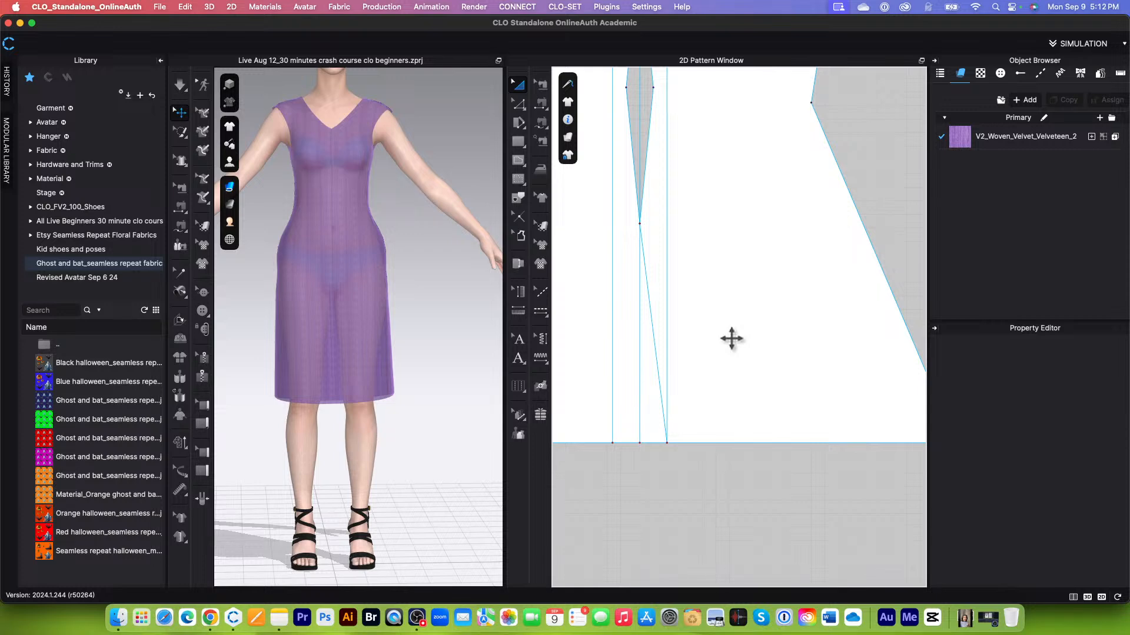
scroll(738, 350, "down", 2)
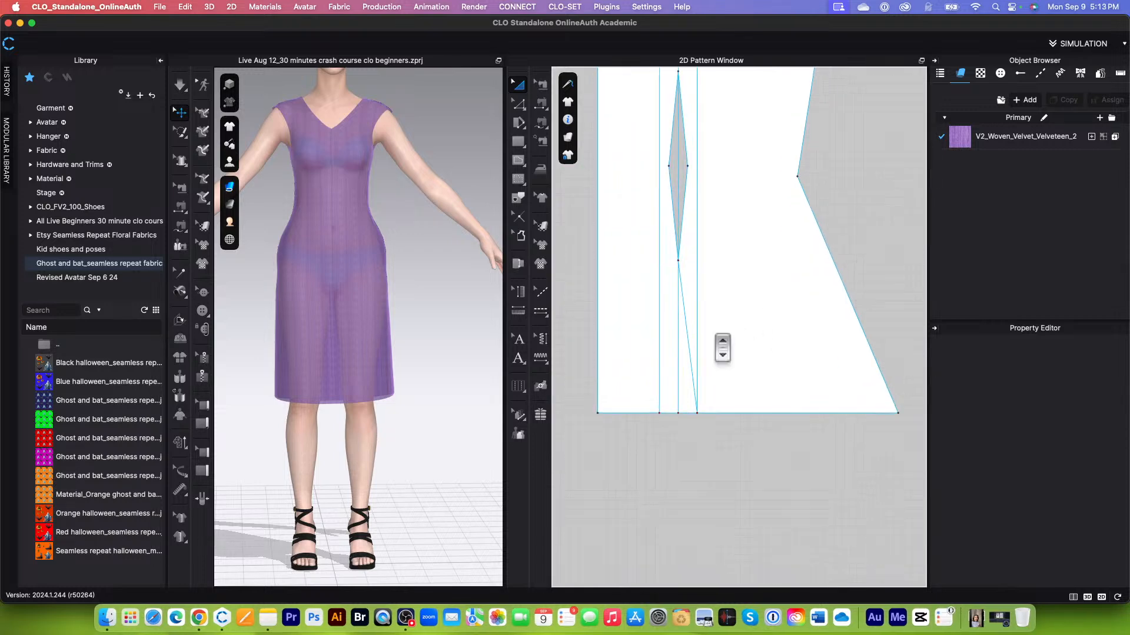
scroll(703, 373, "up", 3)
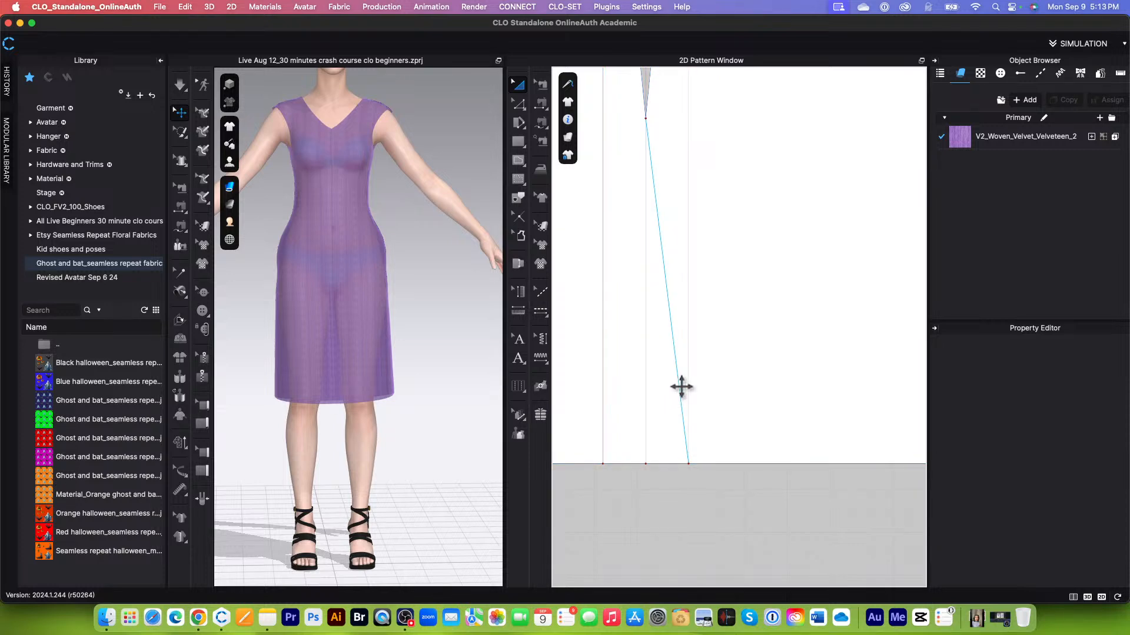
scroll(606, 421, "down", 3)
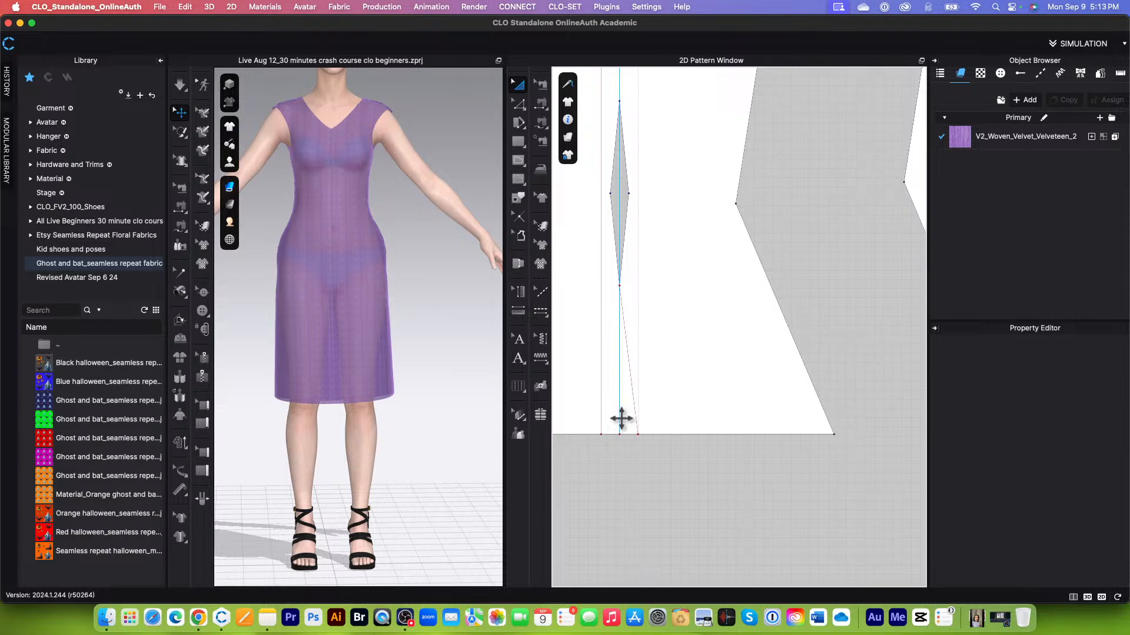
scroll(609, 427, "down", 2)
left_click(616, 424)
left_click(627, 420)
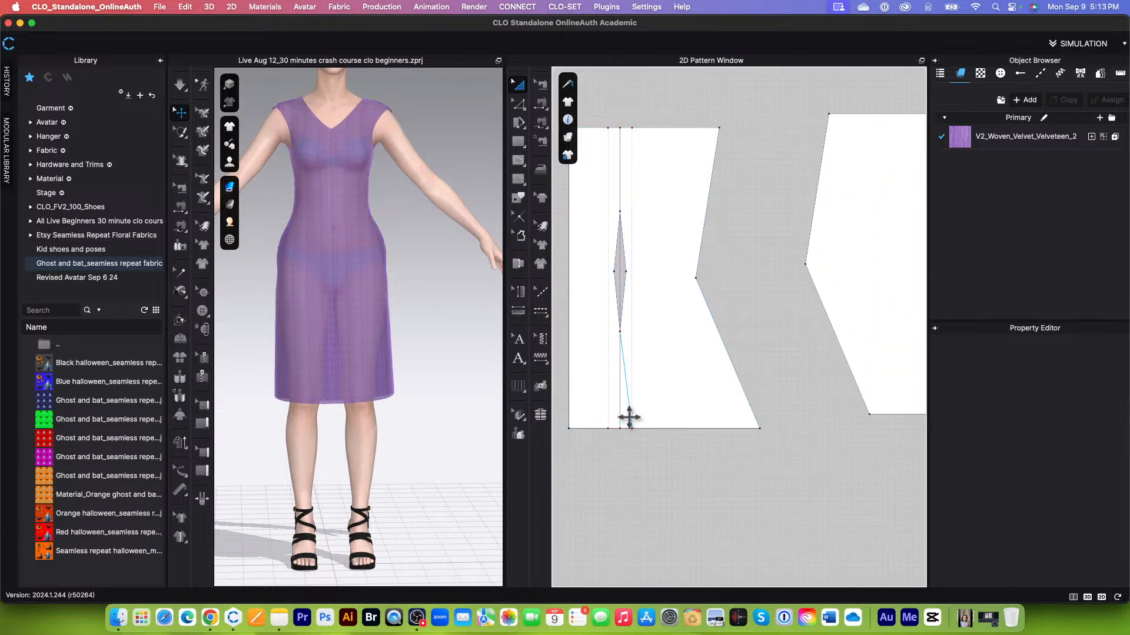
scroll(608, 415, "up", 3)
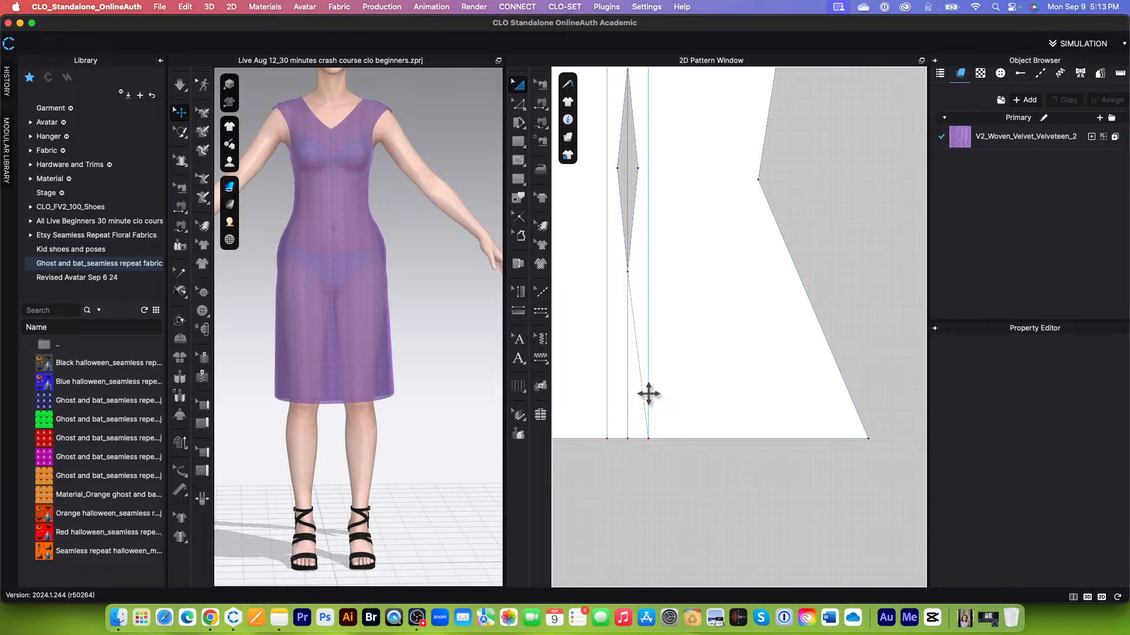
scroll(649, 395, "down", 4)
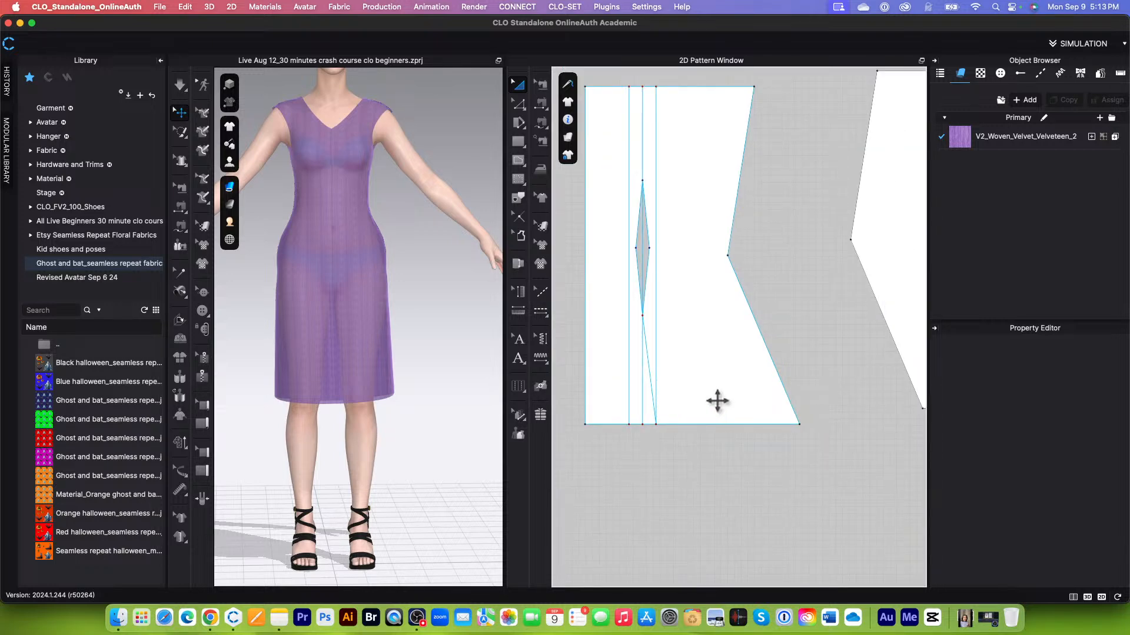
scroll(739, 384, "down", 1)
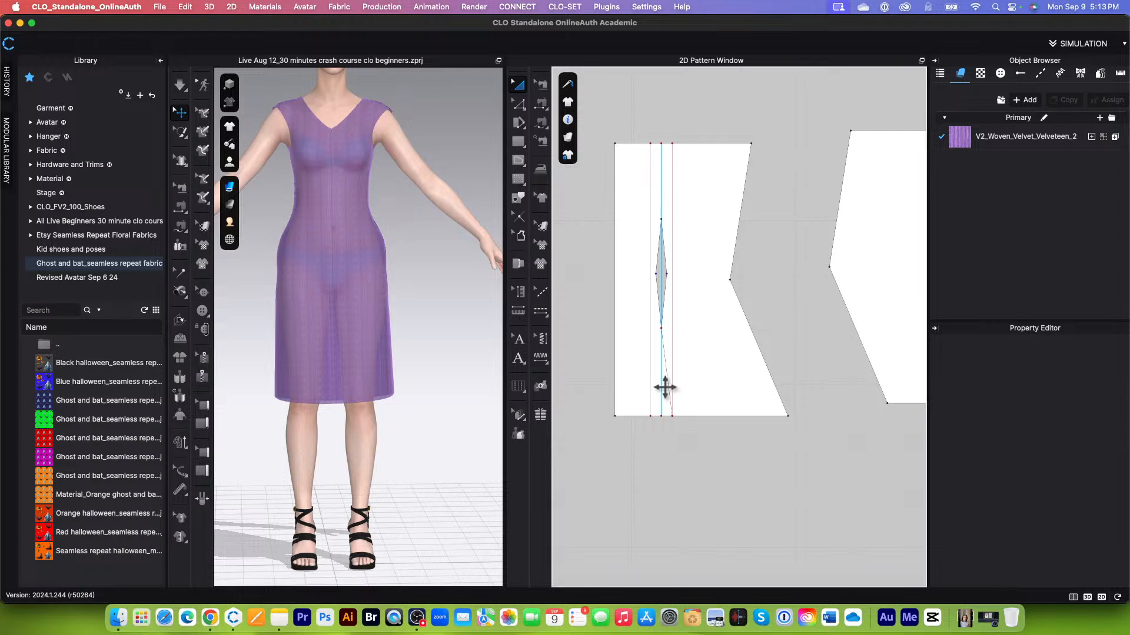
Select the dart piece's top, left and bottom edges, centre line and slanted lower line for tracing
left_click(647, 227)
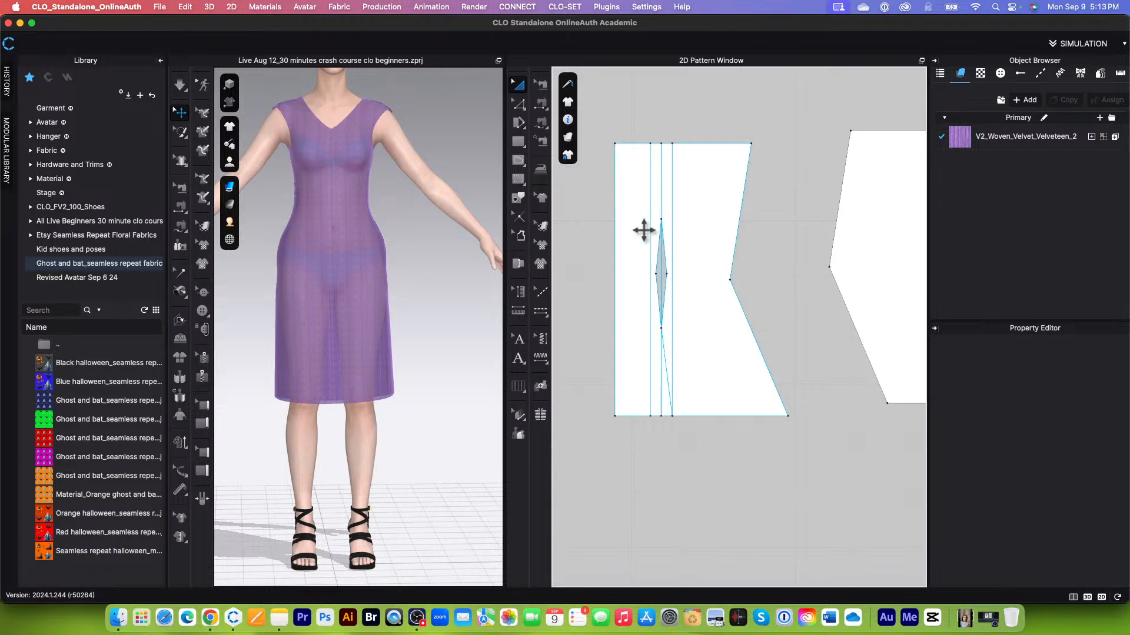
left_click(517, 199)
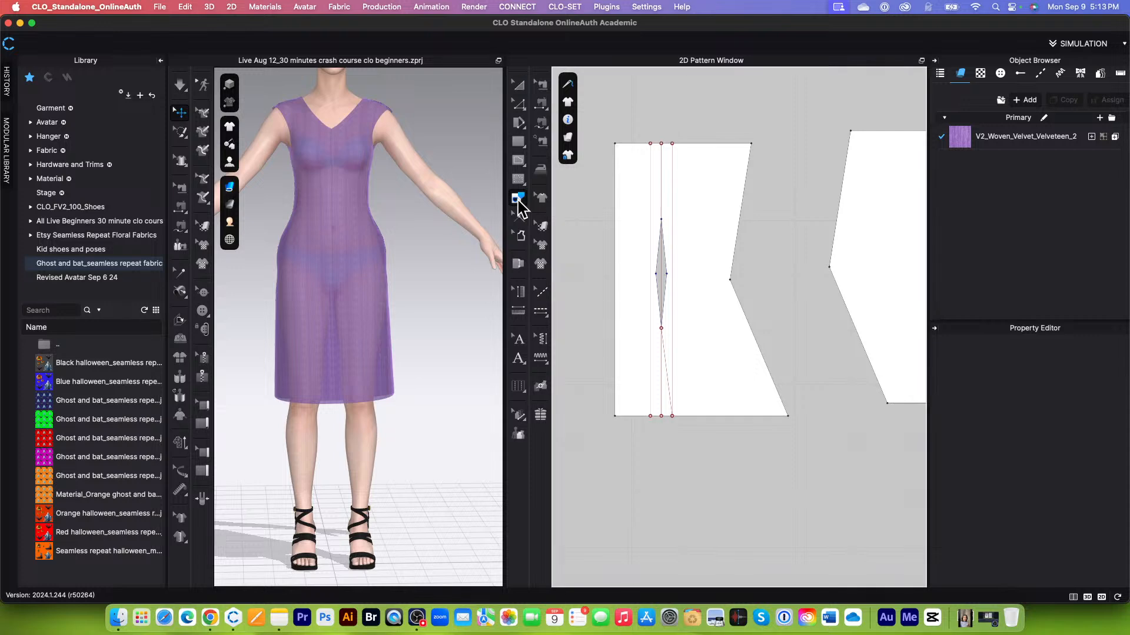
scroll(641, 213, "up", 3)
scroll(656, 154, "down", 1)
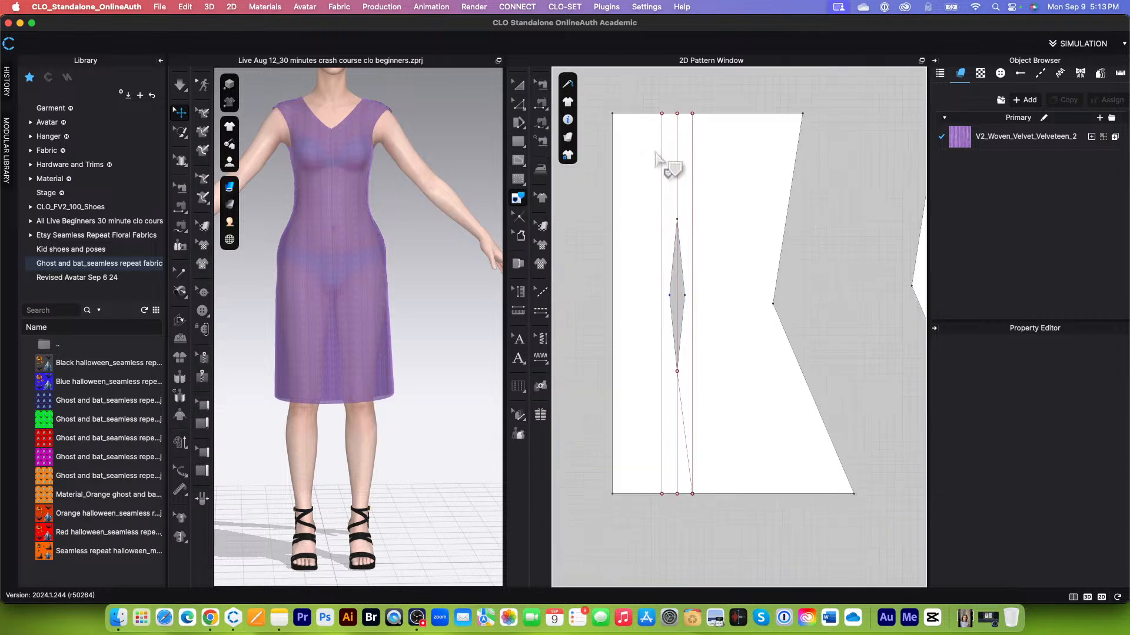
left_click(637, 115)
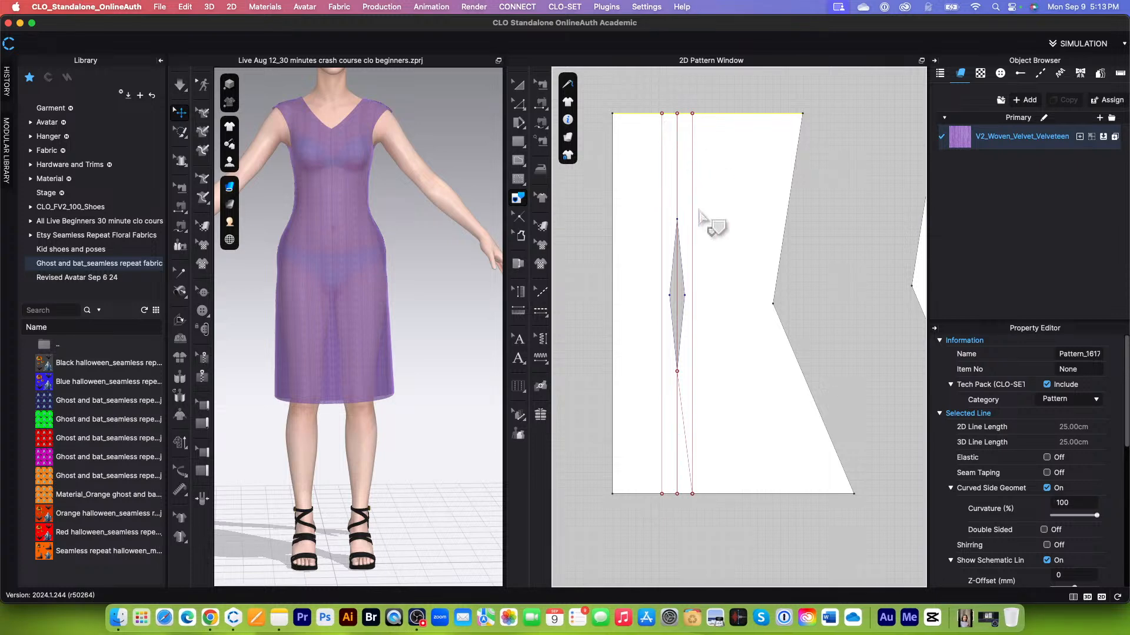
left_click(681, 204)
scroll(658, 397, "up", 3)
left_click(718, 492, "shift")
scroll(706, 494, "down", 3)
left_click(655, 305, "shift")
scroll(657, 303, "down", 2)
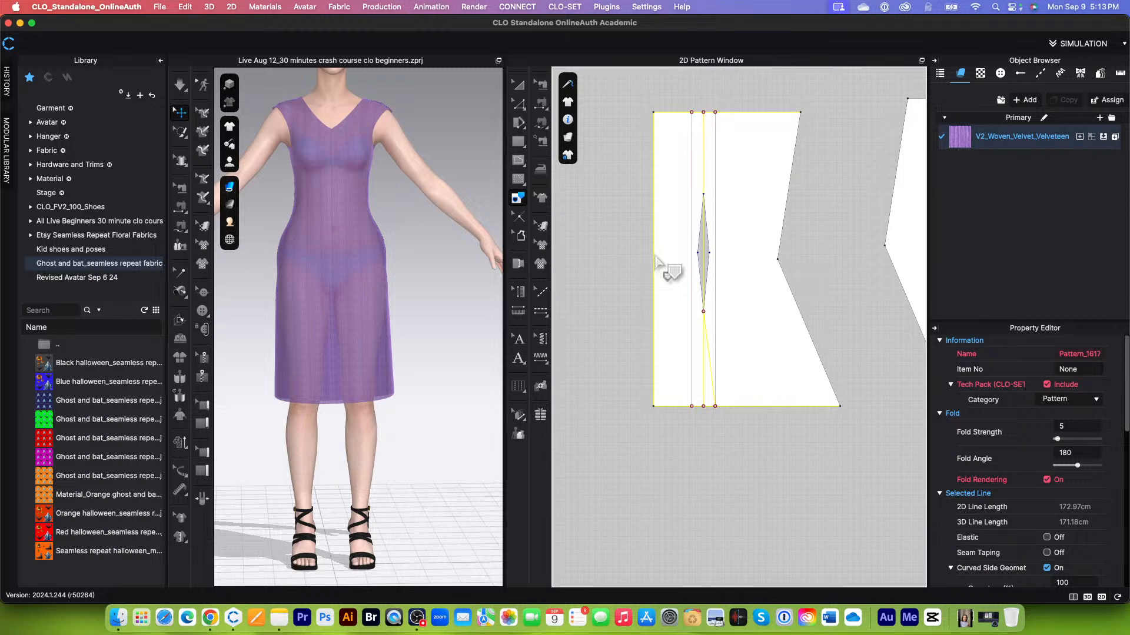
Trace the selected lines as a pattern and place the new piece to the left of the original
scroll(658, 263, "up", 4)
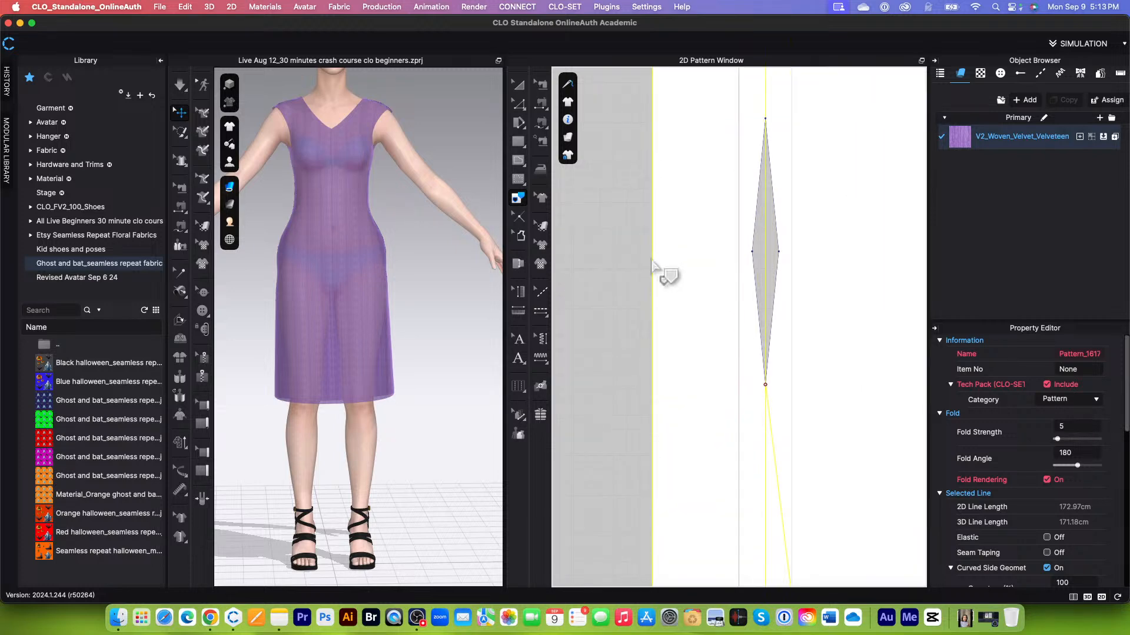
right_click(655, 262)
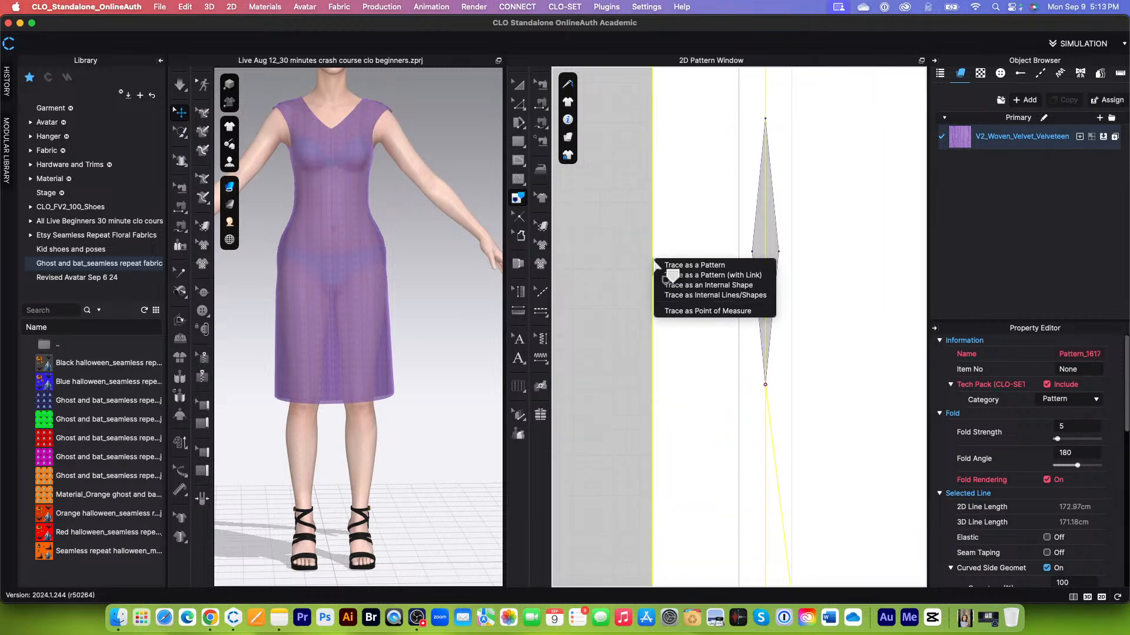
left_click(692, 266)
scroll(697, 275, "down", 5)
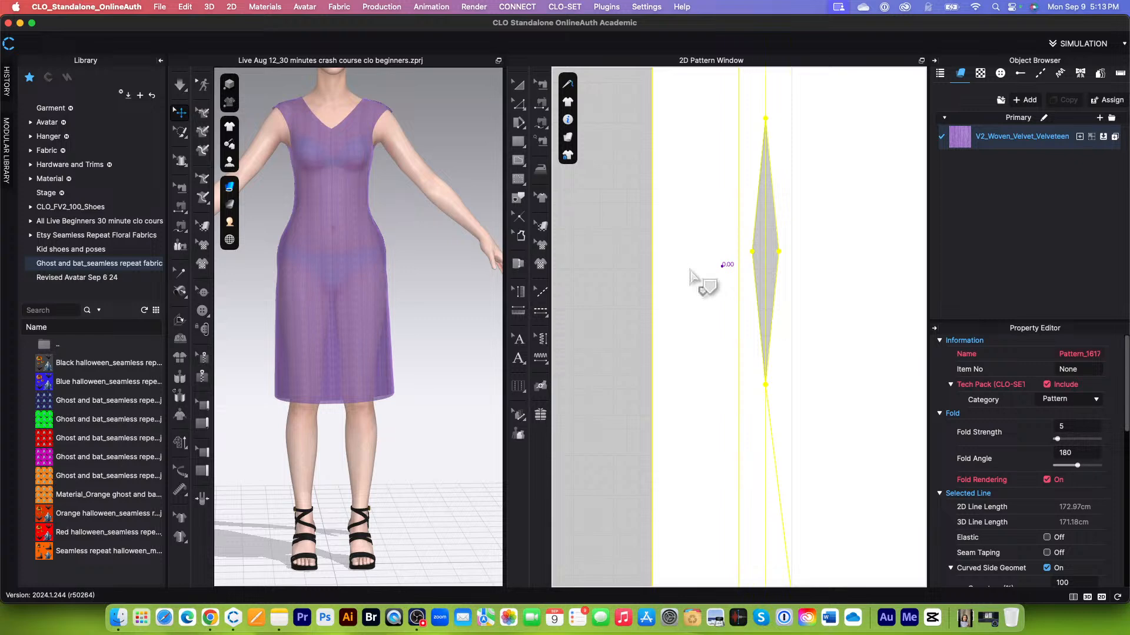
mouse_move(627, 305)
left_mouse_down()
mouse_move(629, 286)
mouse_move(629, 323)
left_mouse_up()
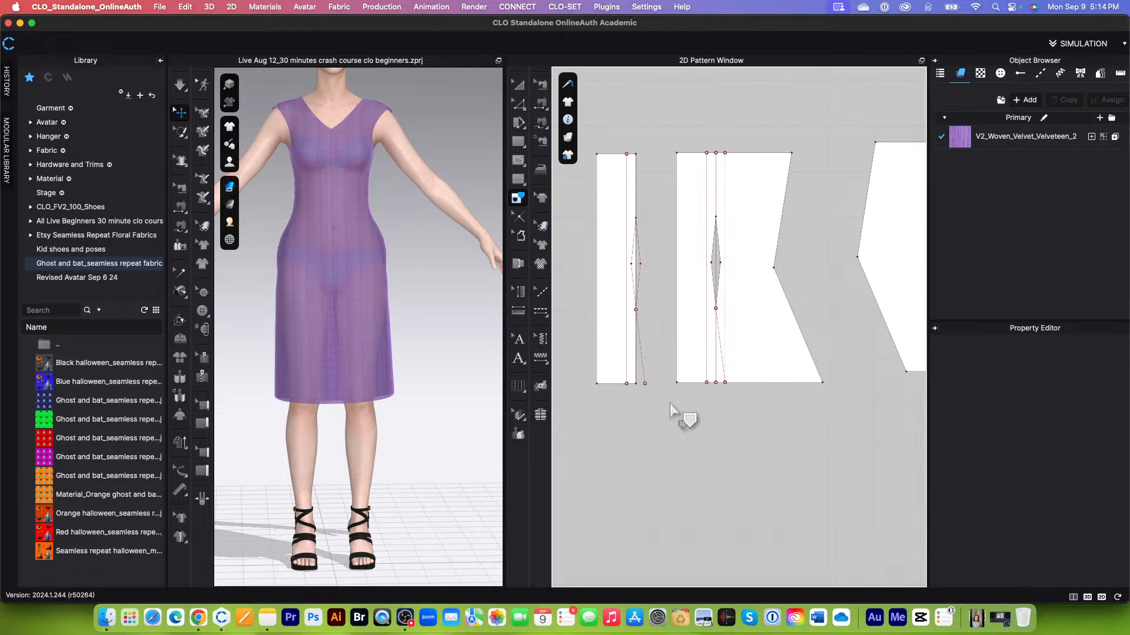
Examine the traced piece's slanted line below the dart against its right edge and lower corner
scroll(612, 377, "up", 3)
scroll(664, 383, "up", 2)
scroll(671, 385, "down", 4)
scroll(690, 383, "up", 3)
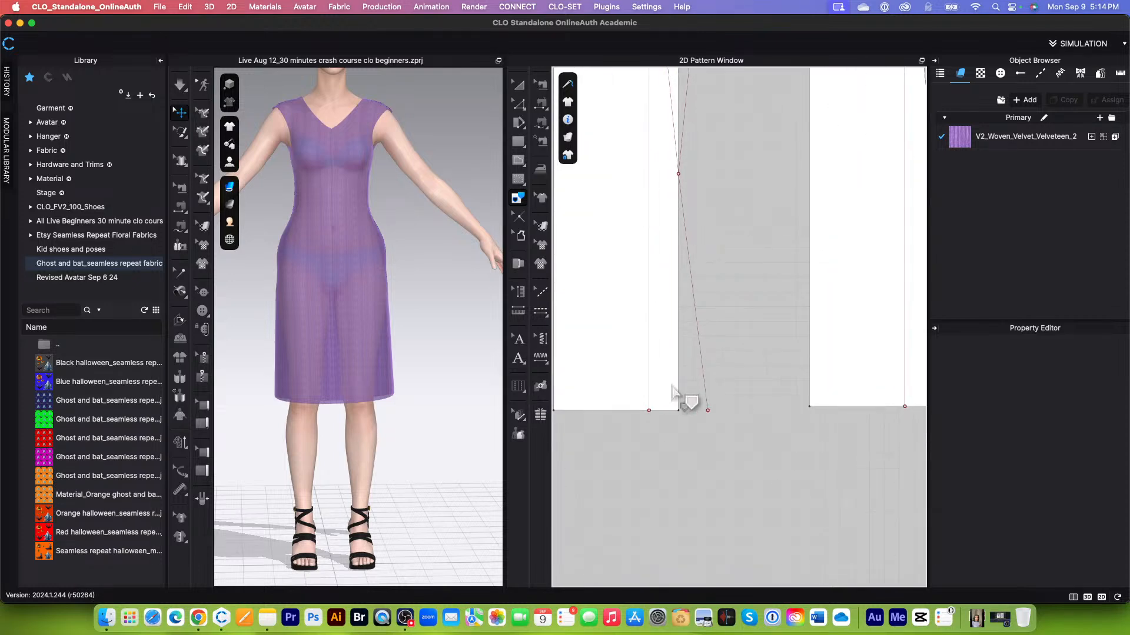
scroll(672, 385, "down", 5)
scroll(683, 361, "up", 5)
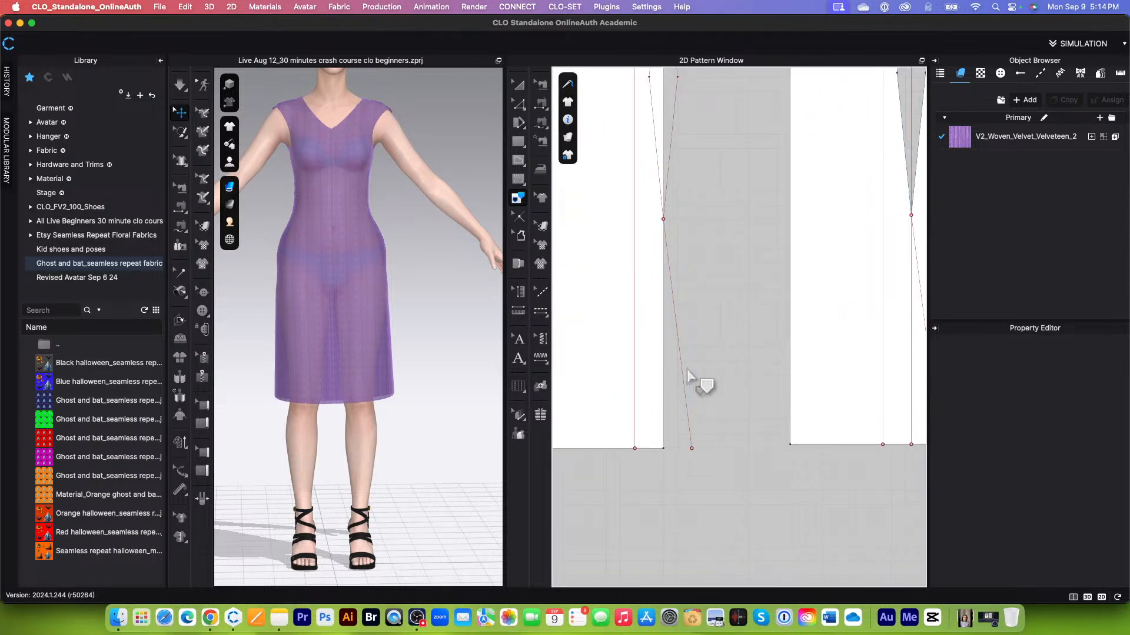
scroll(687, 401, "down", 2)
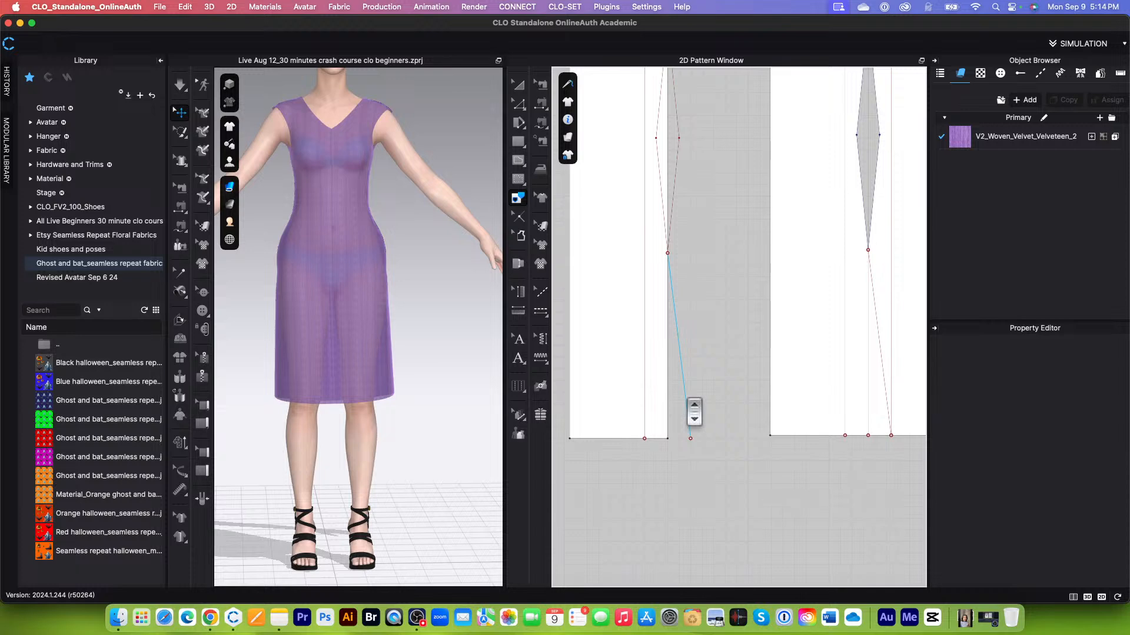
scroll(688, 403, "down", 3)
scroll(822, 424, "up", 5)
Compare where the slanted line ends on the original piece's lower edge with its position on the traced piece
left_click(802, 419)
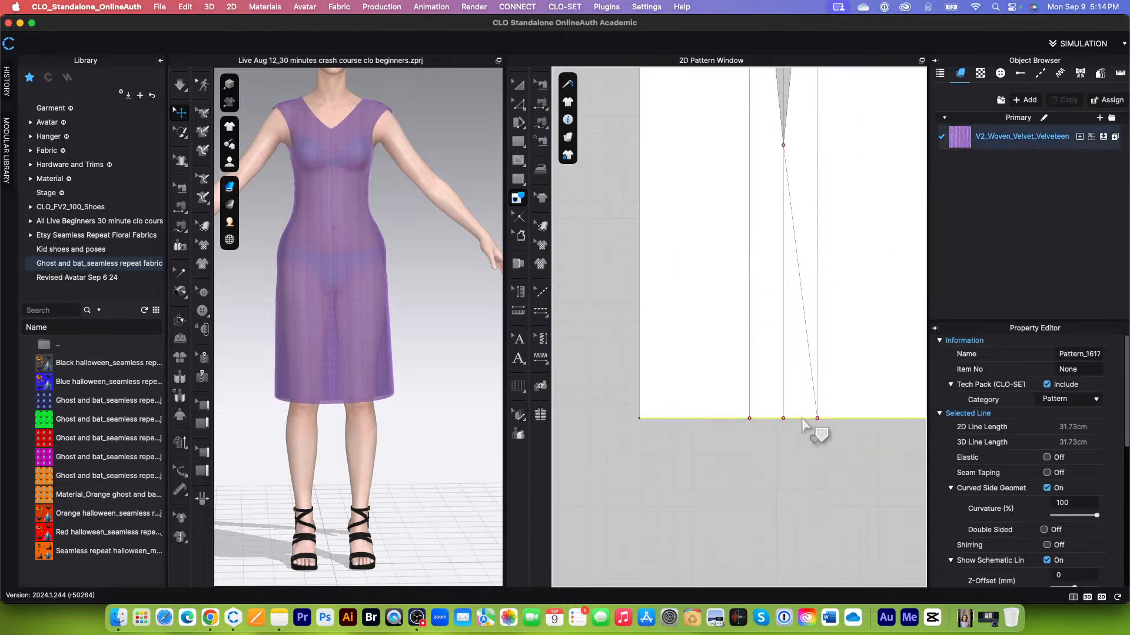
scroll(730, 450, "down", 2)
scroll(777, 440, "up", 2)
scroll(783, 439, "up", 5)
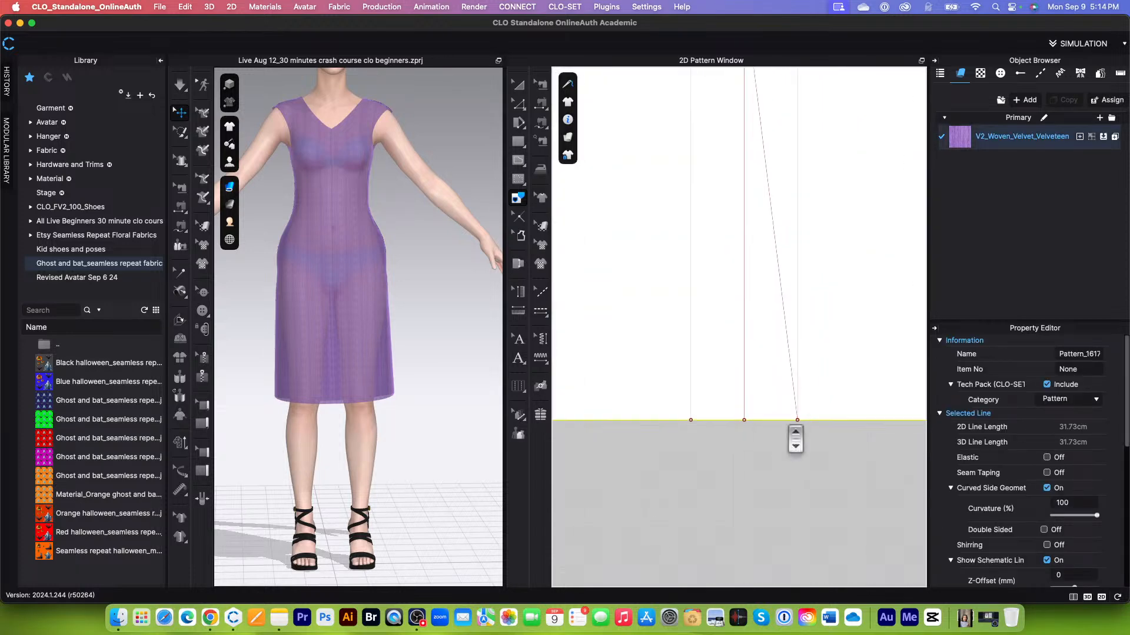
scroll(778, 426, "down", 3)
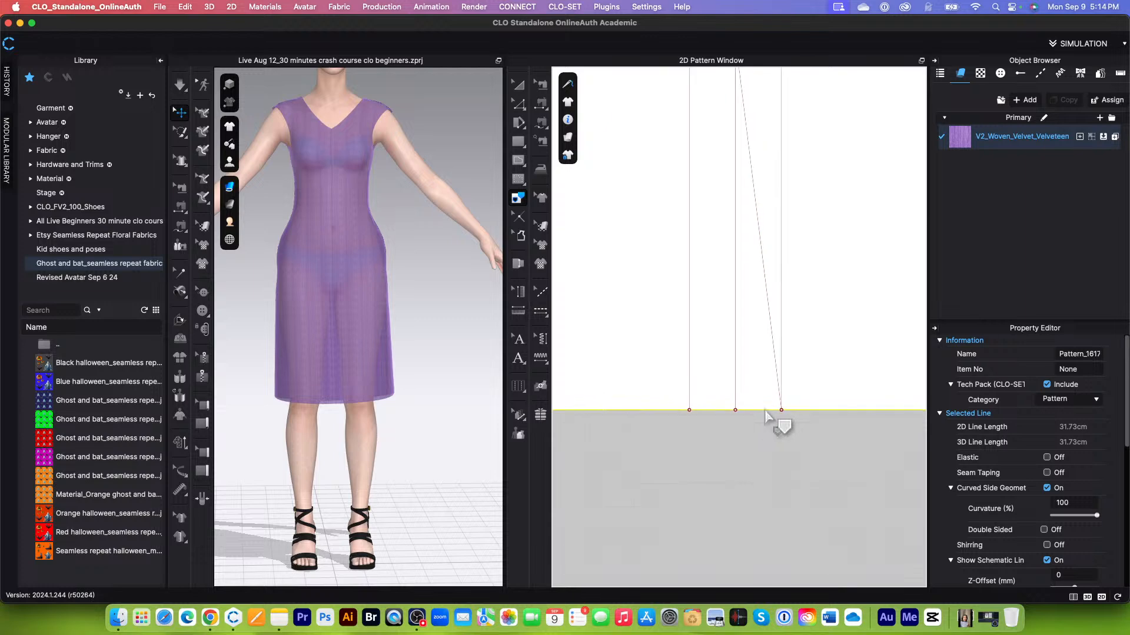
scroll(783, 359, "down", 2)
scroll(778, 353, "up", 2)
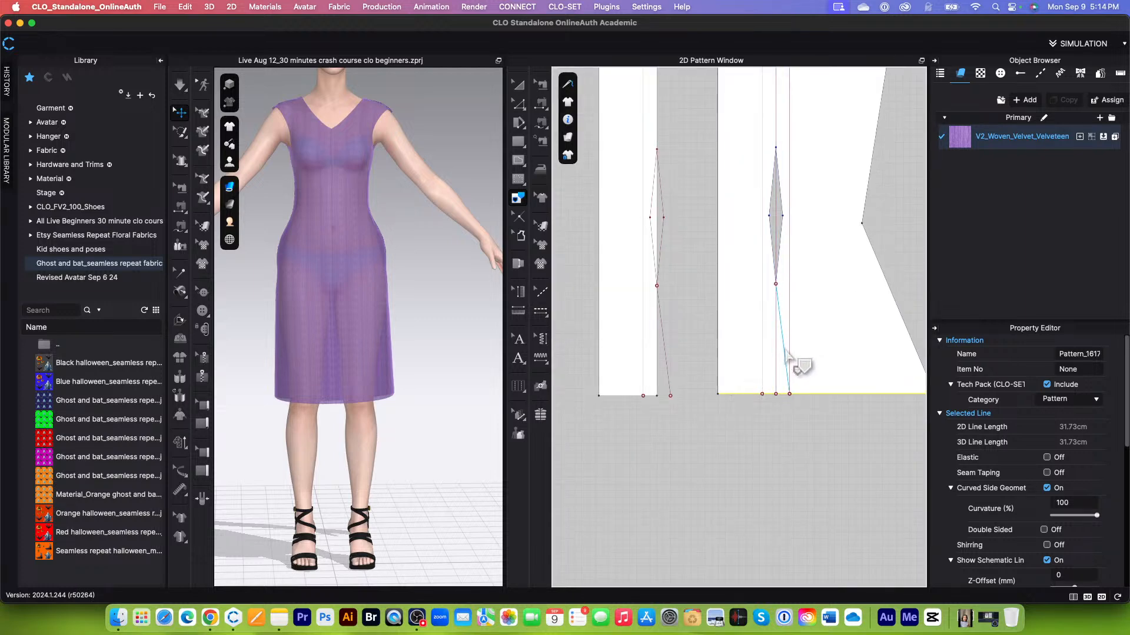
scroll(658, 362, "up", 4)
scroll(658, 361, "down", 3)
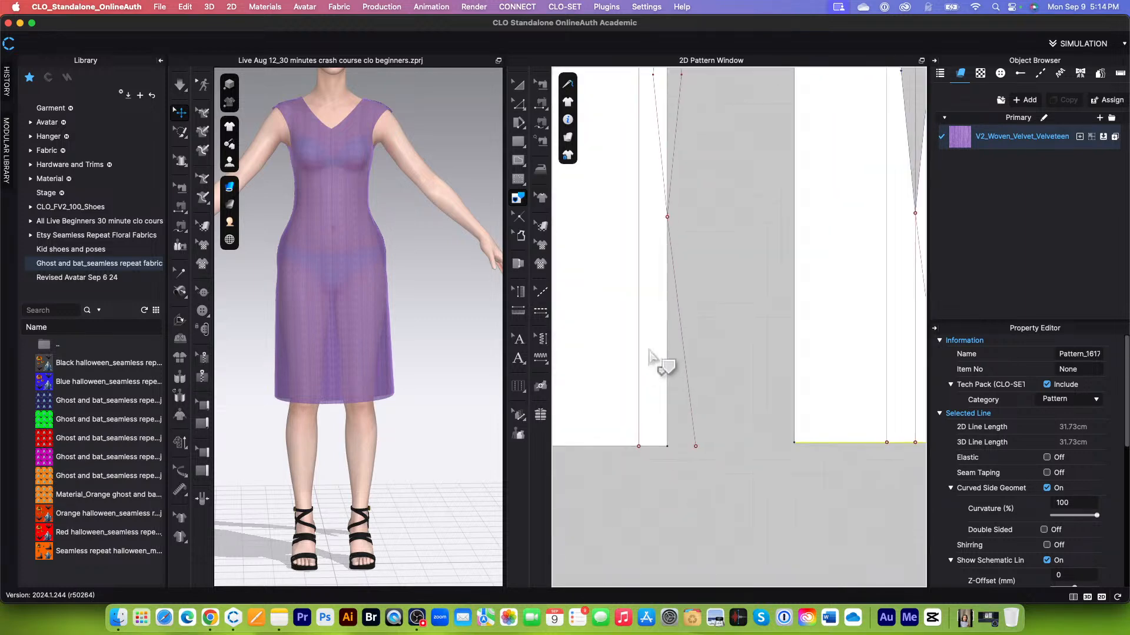
scroll(653, 363, "down", 2)
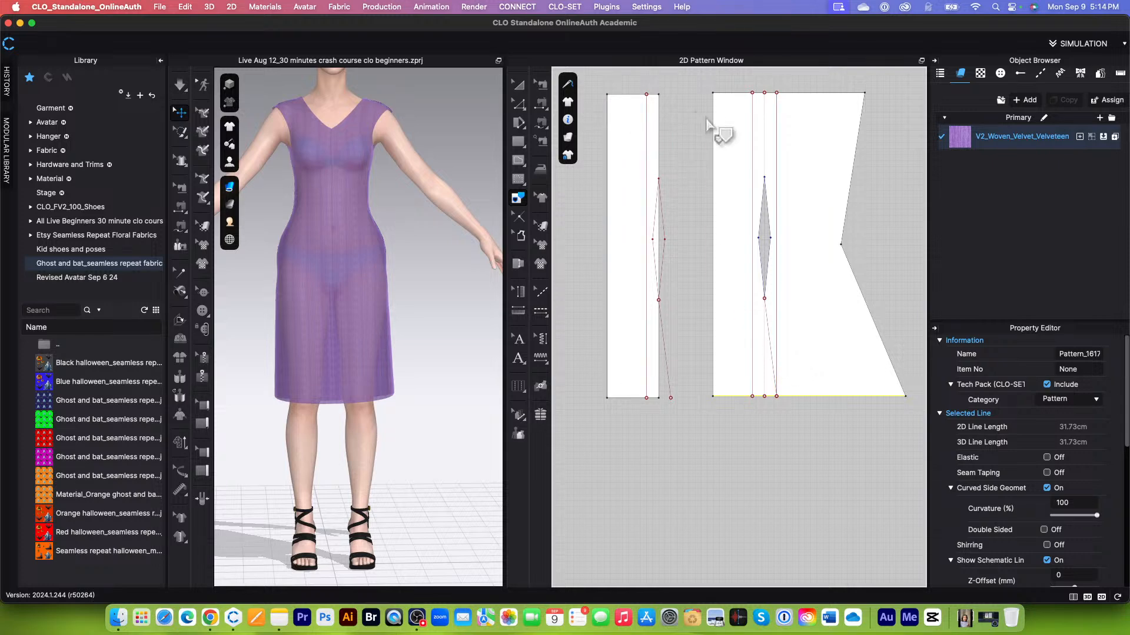
scroll(713, 370, "up", 1)
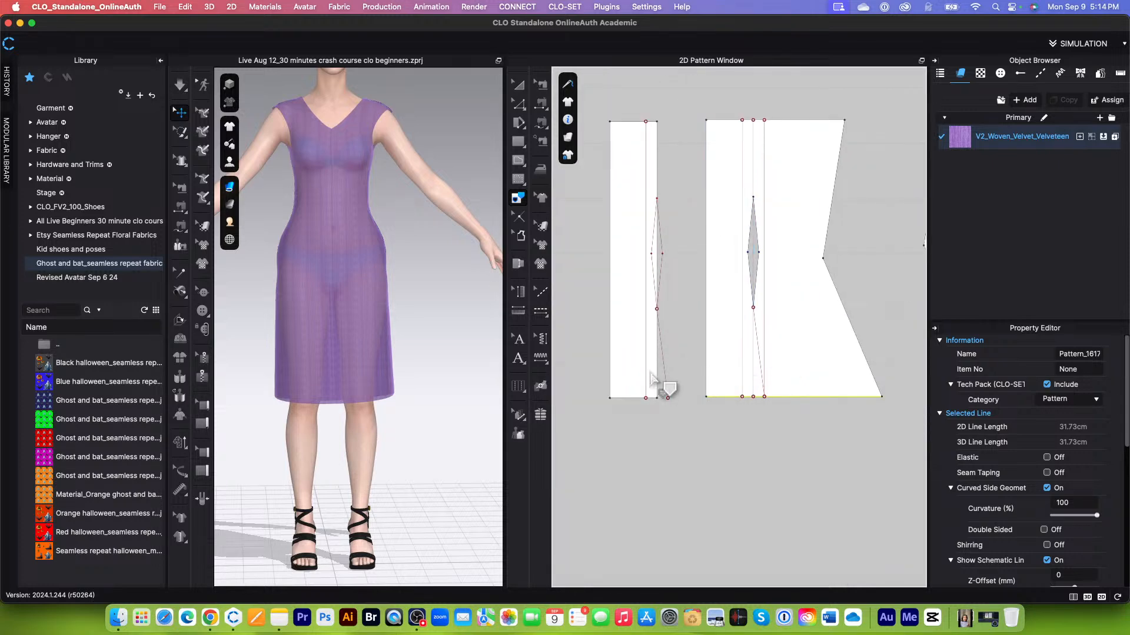
scroll(669, 385, "up", 2)
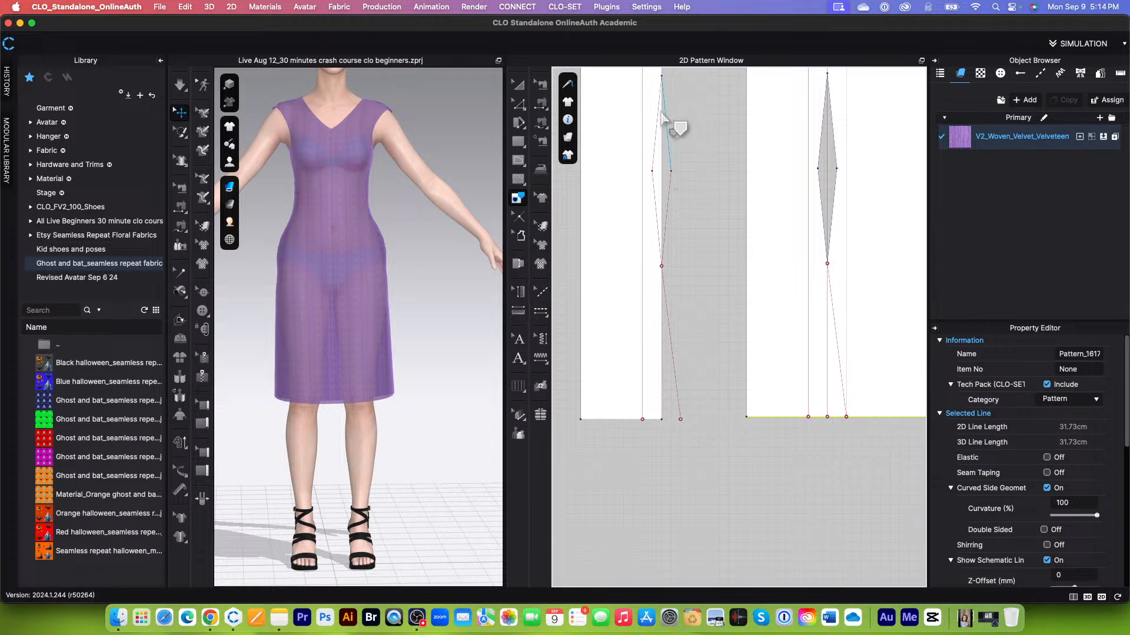
left_click(517, 84)
scroll(556, 285, "down", 2)
scroll(594, 309, "up", 3)
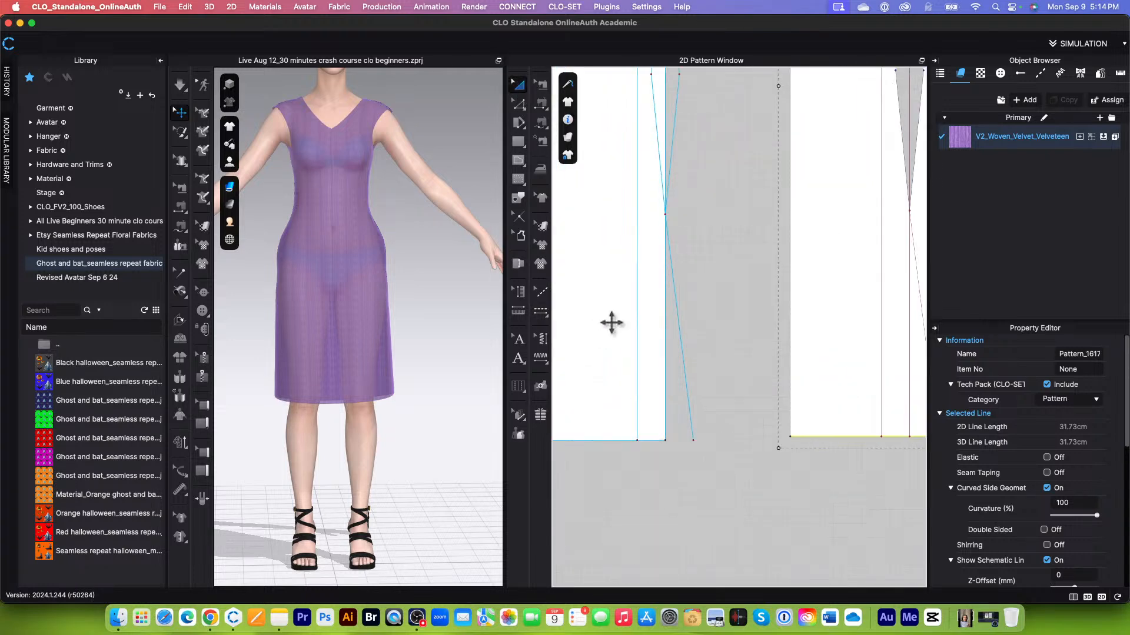
left_click(665, 344)
scroll(676, 397, "down", 2)
left_click(640, 459)
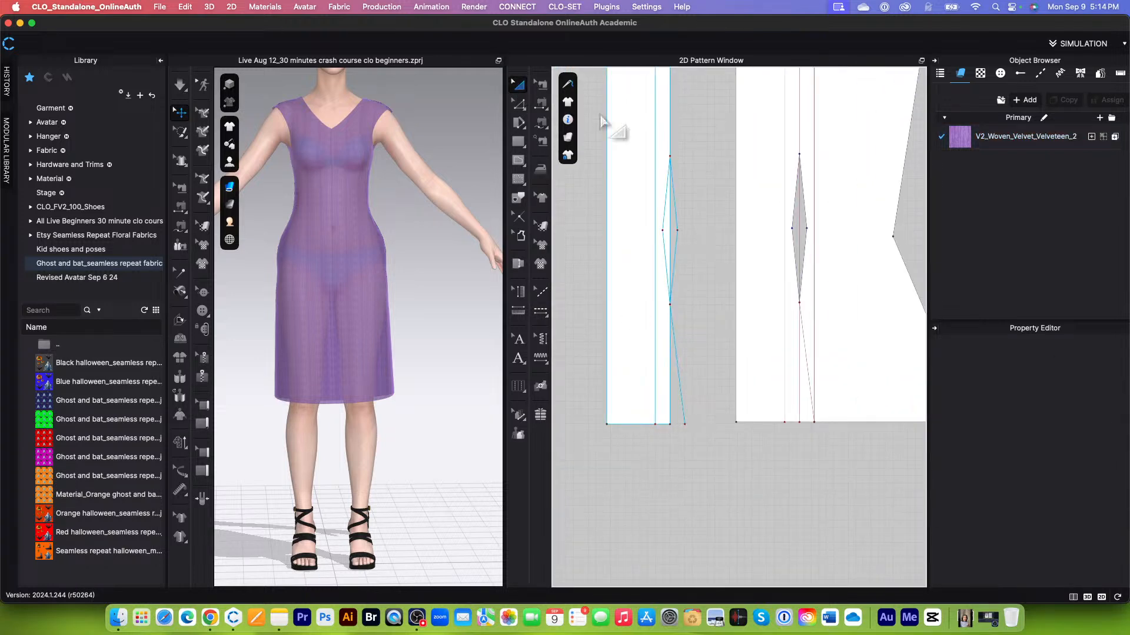
With Edit Pattern, move the traced piece's lower right corner out to the lower end of the slanted line
left_click(518, 108)
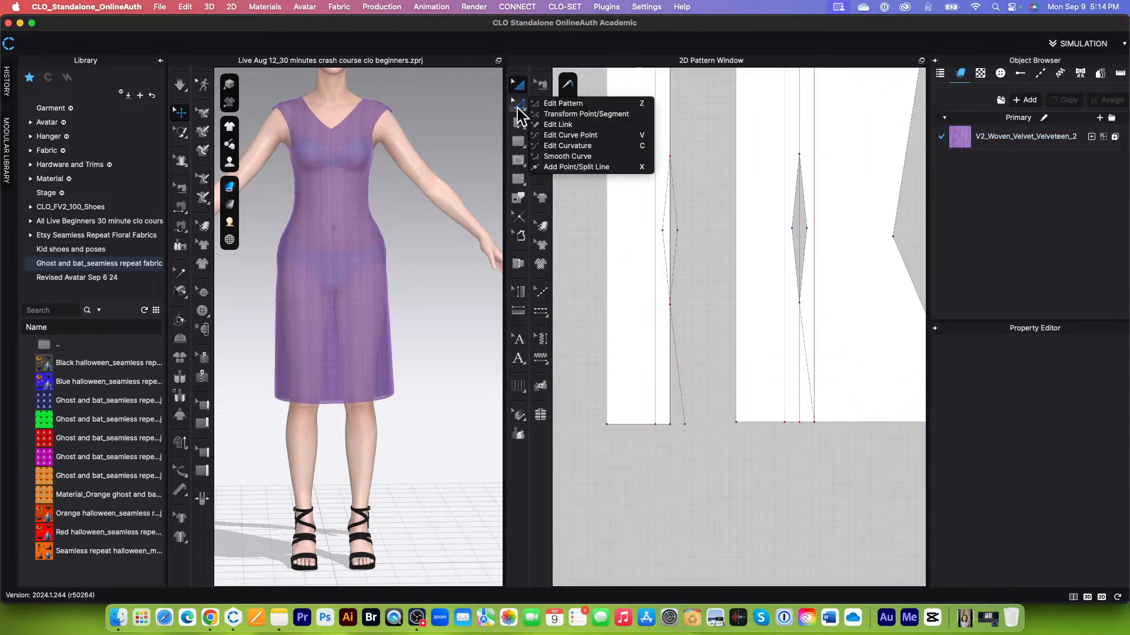
left_click(568, 106)
scroll(630, 328, "down", 3)
scroll(651, 317, "up", 5)
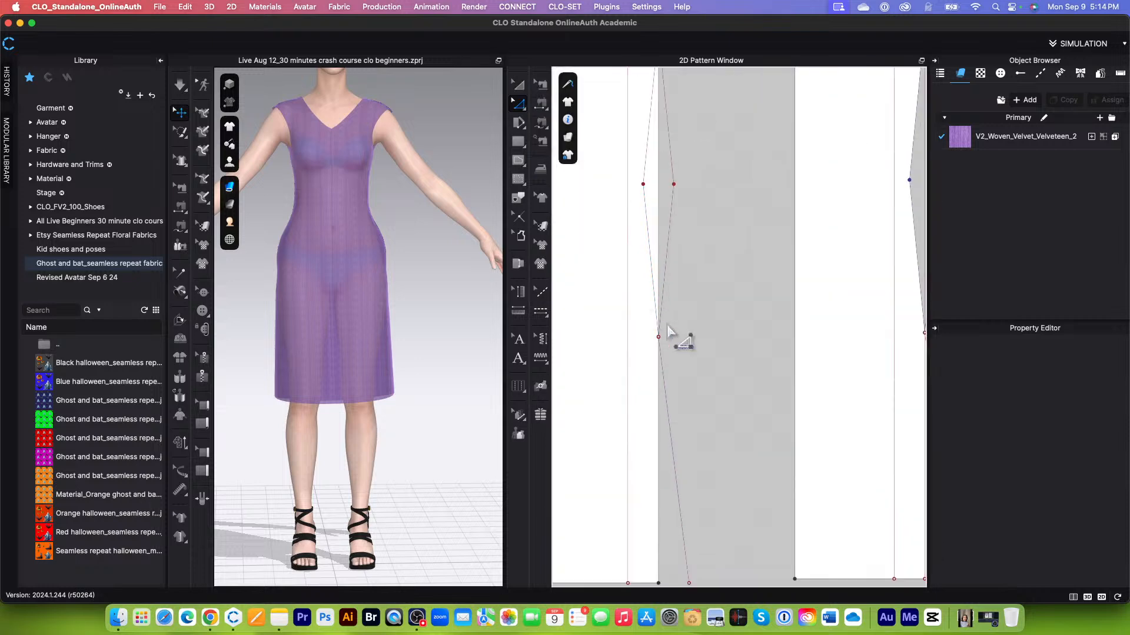
left_click(660, 406)
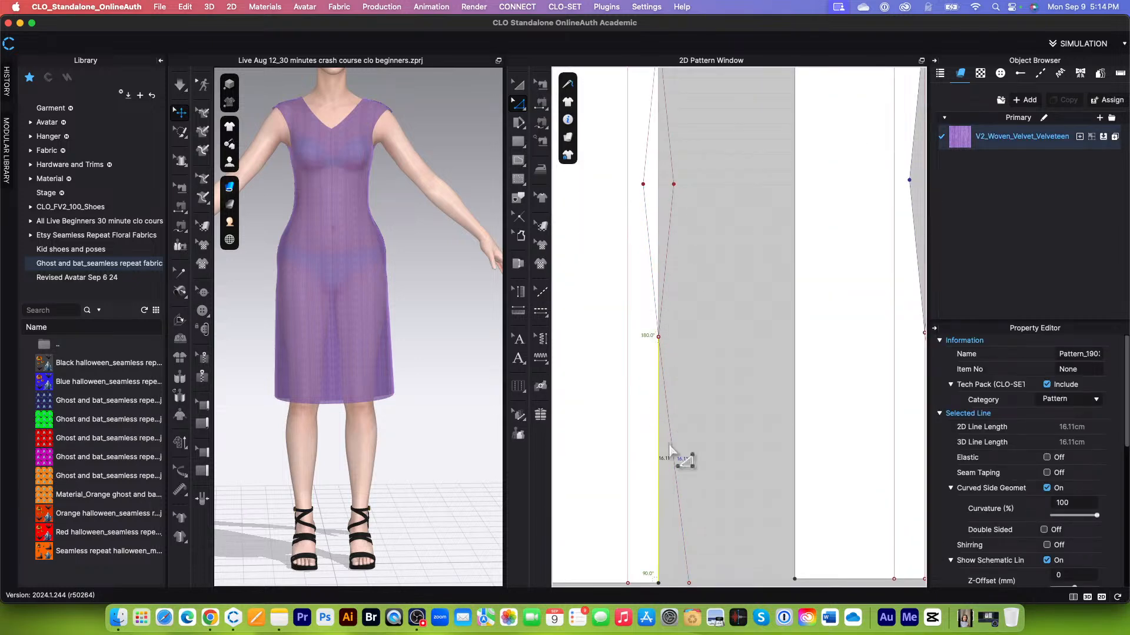
scroll(659, 423, "down", 2)
left_click(675, 553)
mouse_move(676, 556)
left_mouse_down()
mouse_move(704, 556)
mouse_move(690, 553)
left_mouse_up()
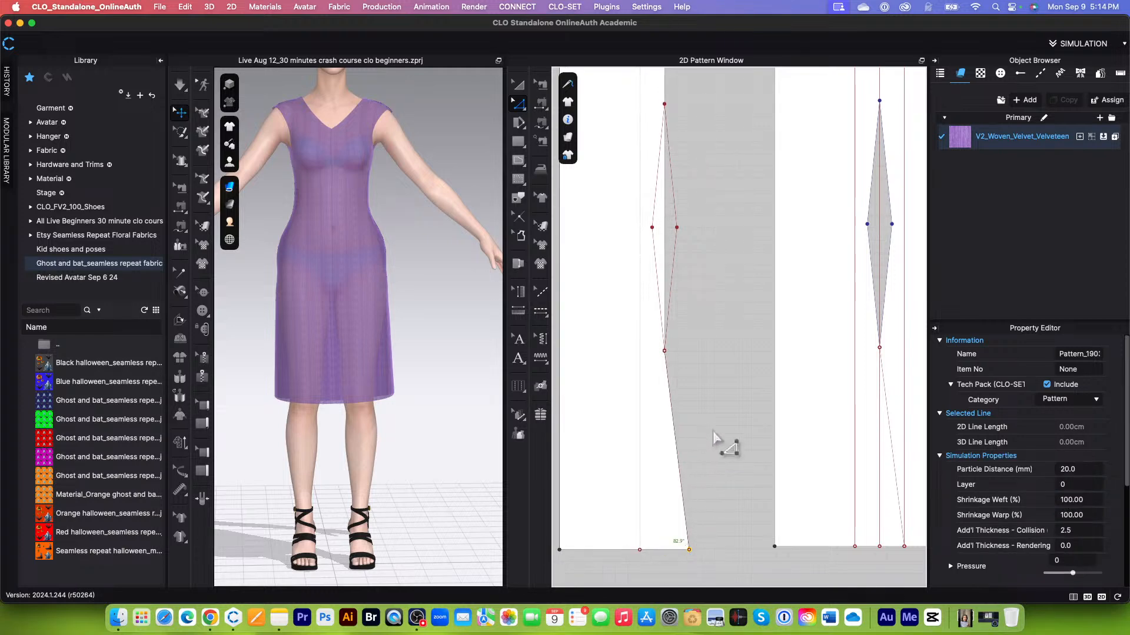
Examine the traced piece's reshaped lower edge and the dart lines crossing its right outline
scroll(704, 316, "down", 2)
scroll(698, 315, "up", 2)
scroll(704, 323, "down", 2)
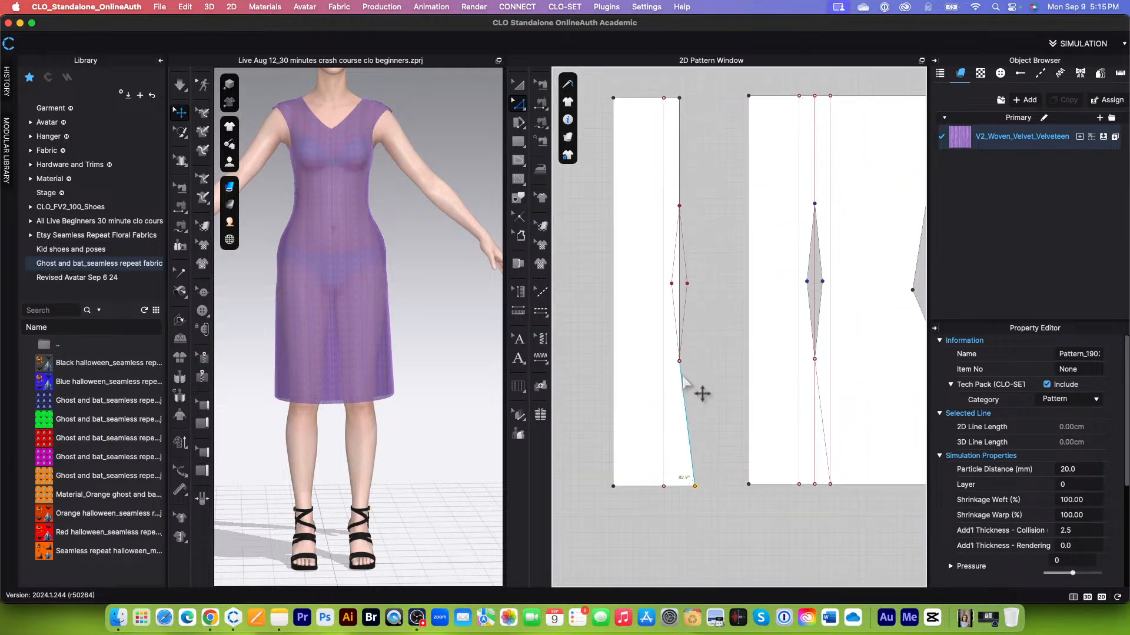
scroll(681, 374, "up", 3)
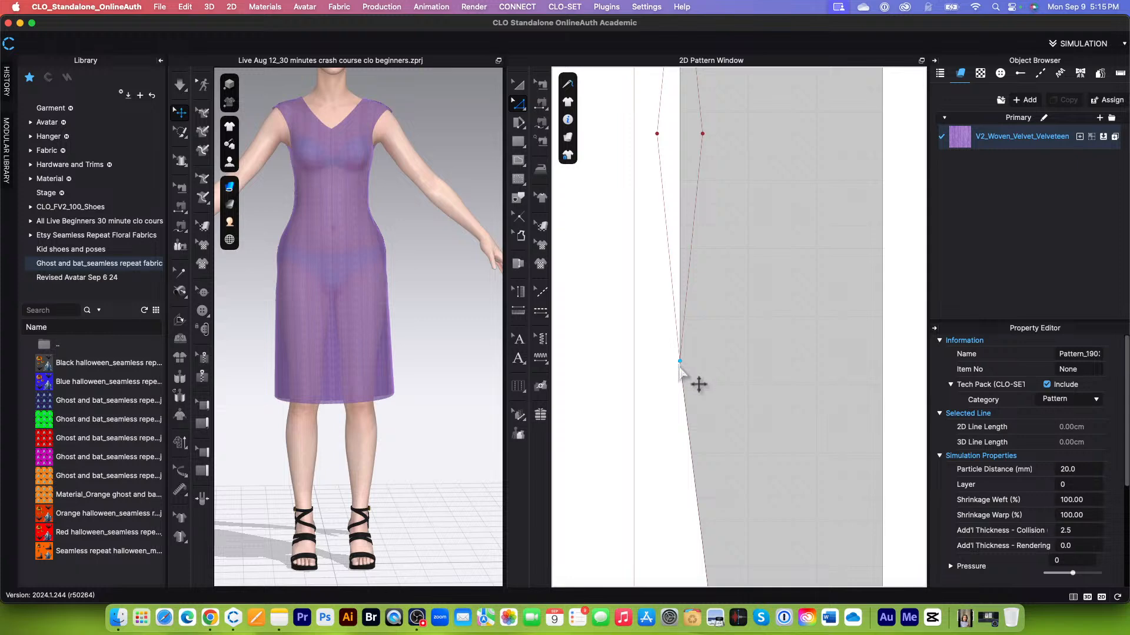
scroll(681, 363, "down", 4)
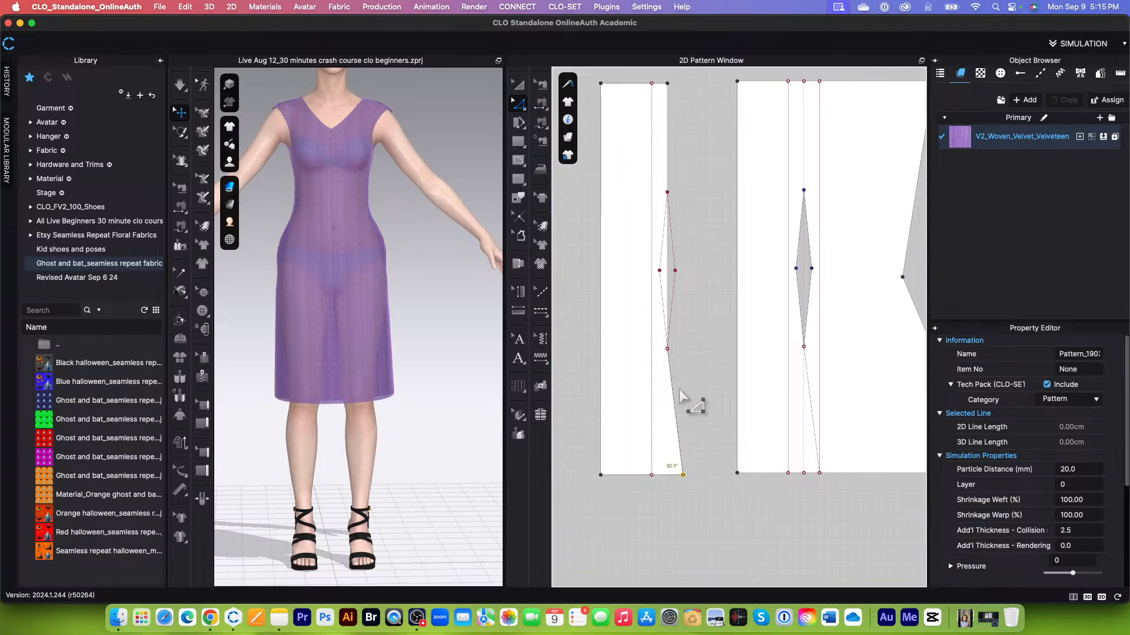
scroll(670, 394, "up", 1)
scroll(675, 364, "down", 4)
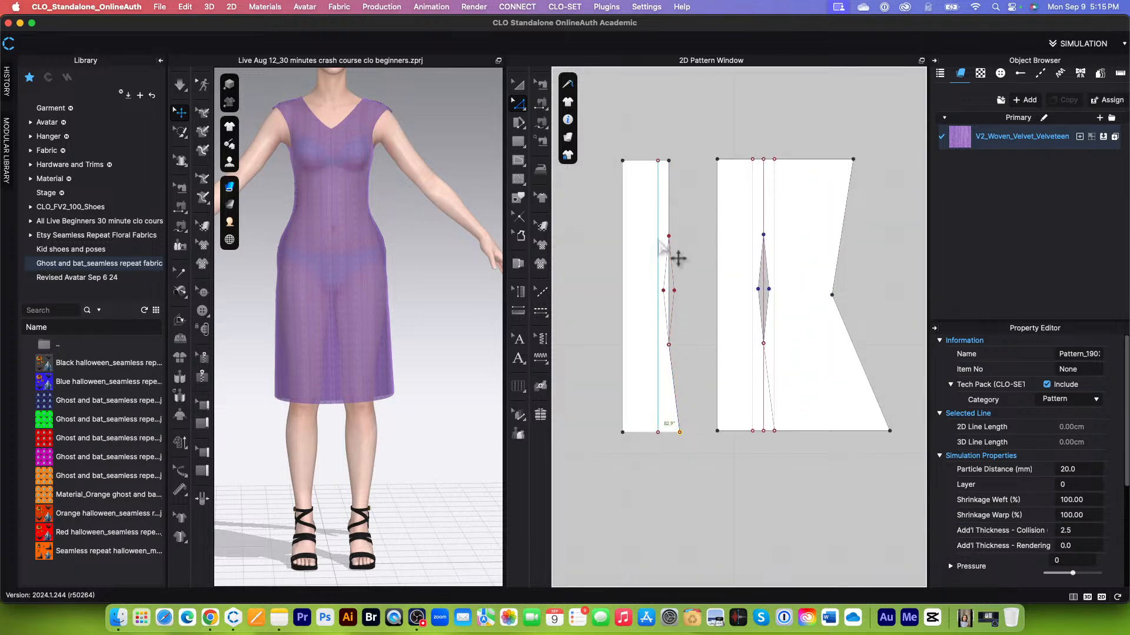
scroll(673, 301, "up", 2)
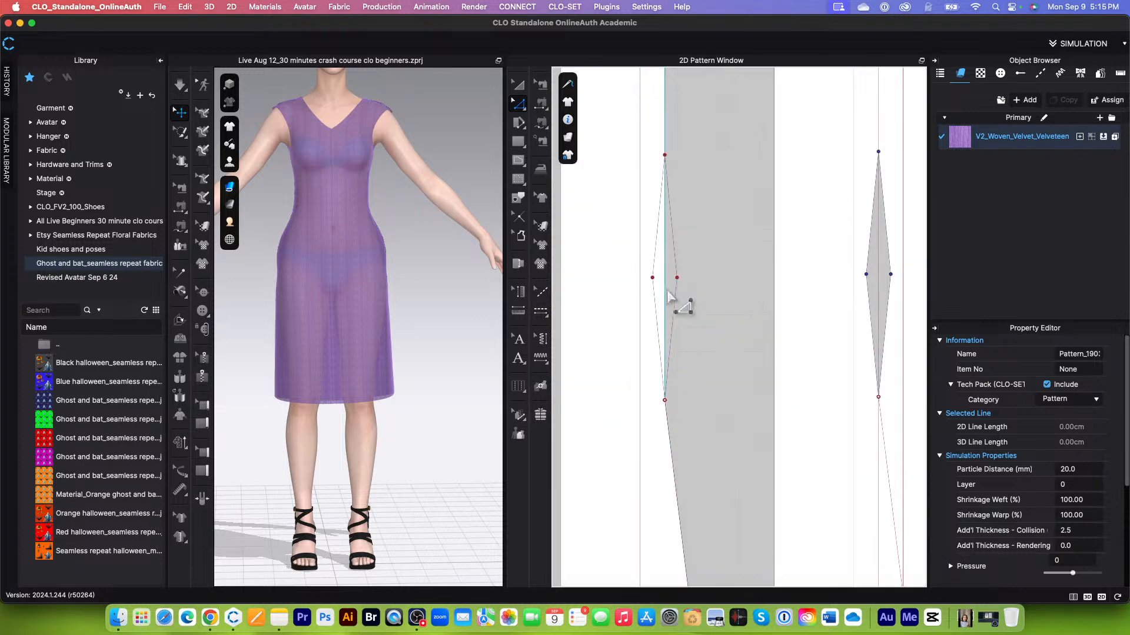
Try to cut the traced piece along the dart's upper left segment alone
left_click(658, 248)
right_click(657, 245)
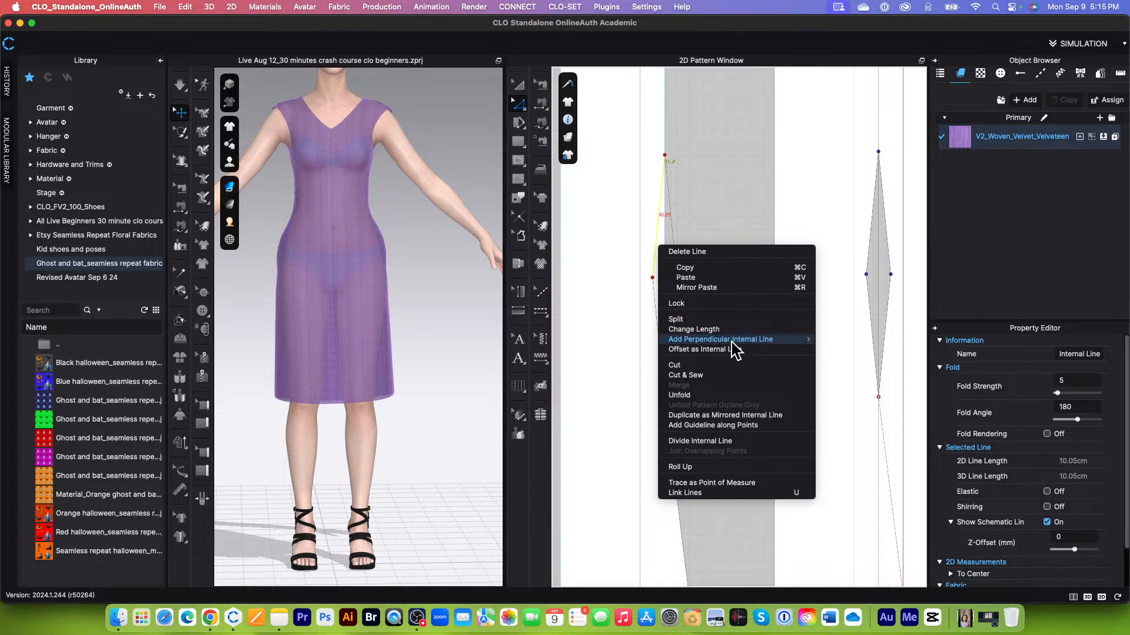
left_click(748, 368)
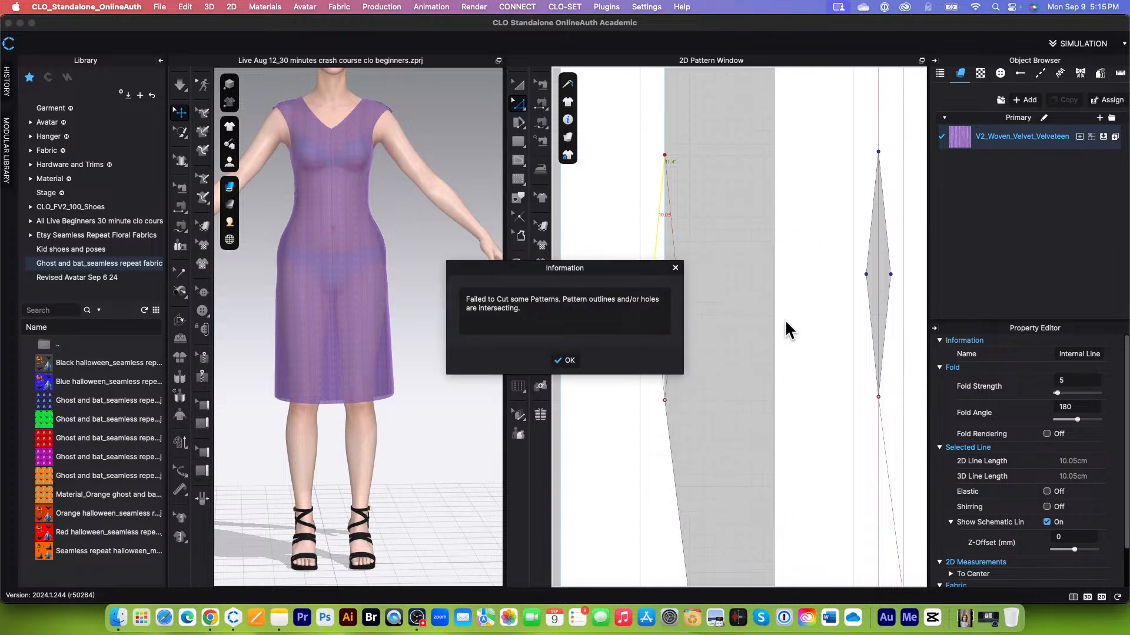
left_click(566, 360)
Cut the traced piece along the whole dart shape and move the cut-off sliver away to the right
left_click(520, 88)
left_click(726, 298)
left_click(654, 302)
right_click(654, 302)
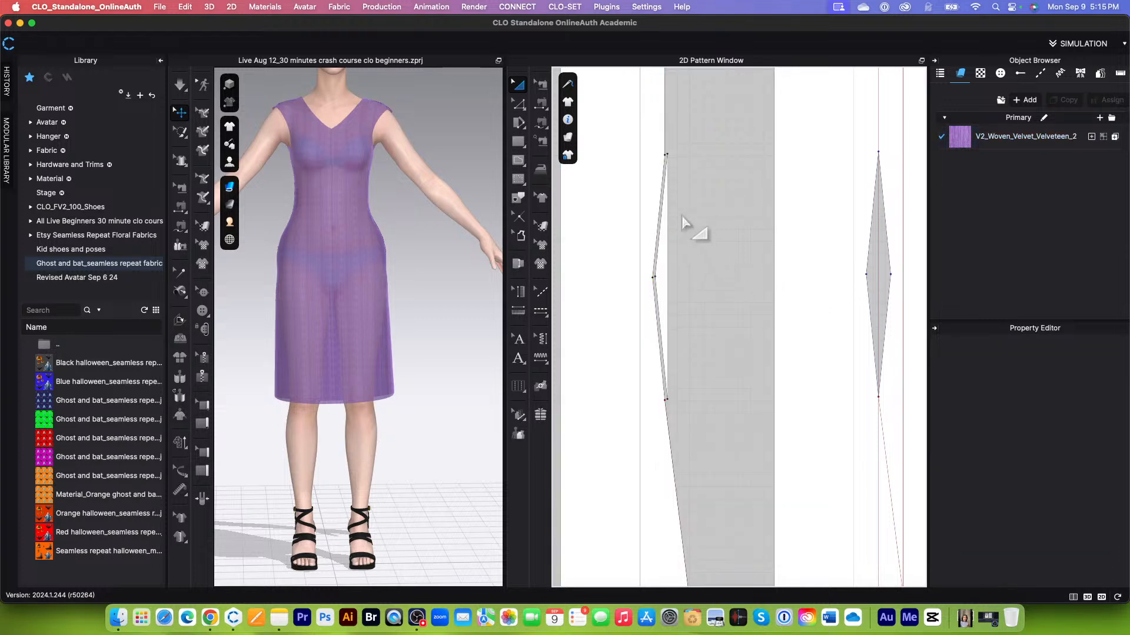
left_click_drag(667, 267, 704, 272)
scroll(644, 272, "down", 5)
left_click(679, 469)
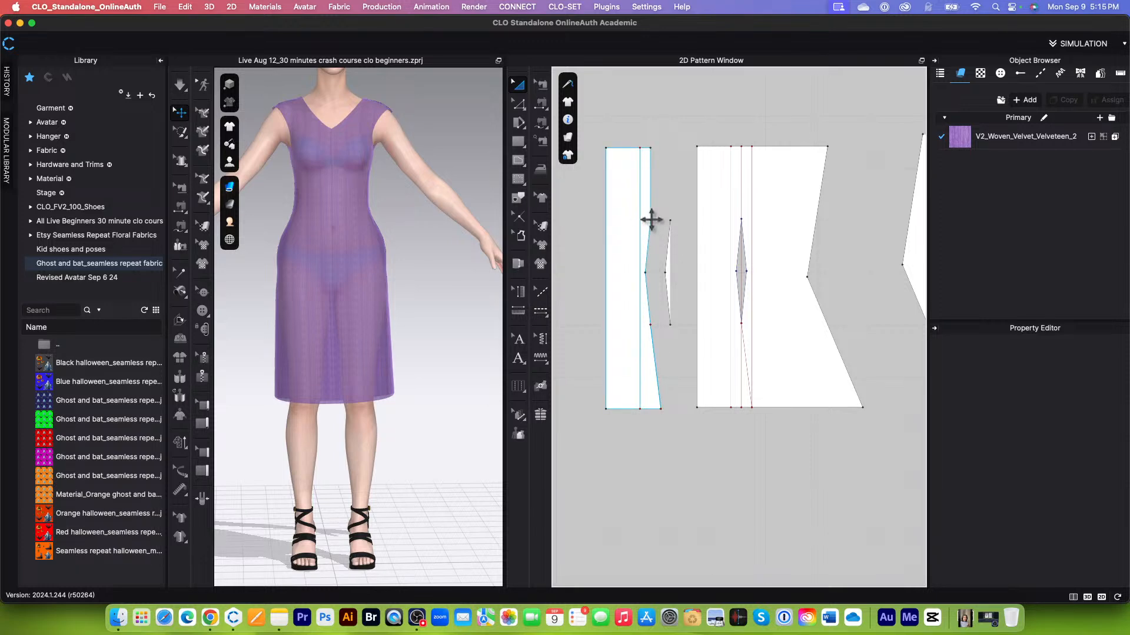
Examine the narrow traced piece's dart-shaped edge beside its cut-off sliver and the original piece's dart and guide lines
scroll(651, 219, "up", 5)
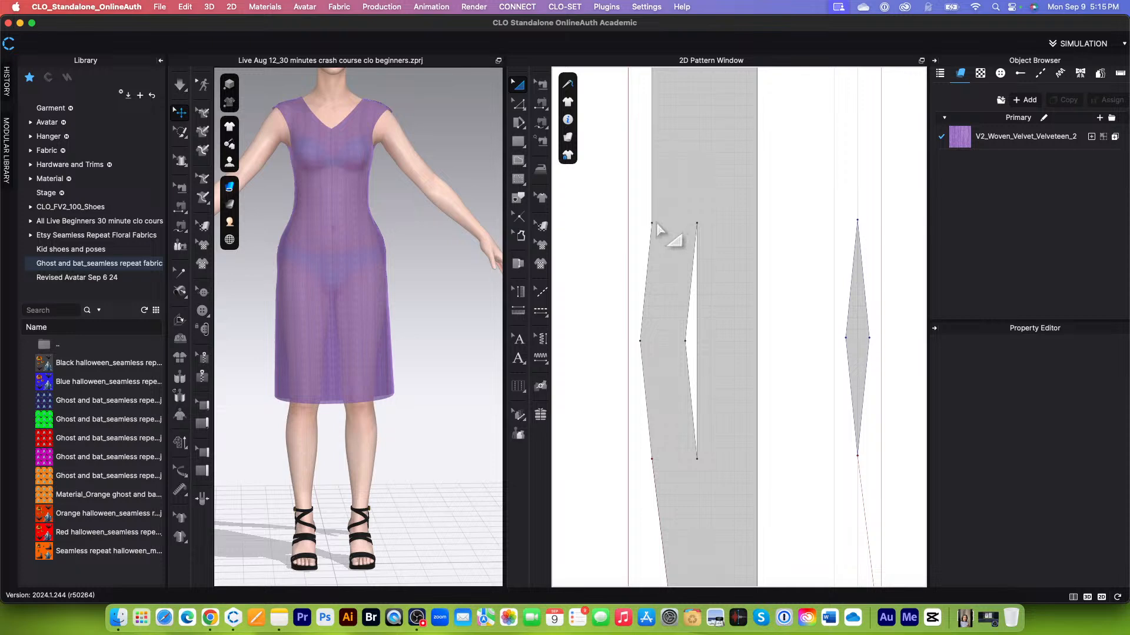
scroll(650, 221, "down", 3)
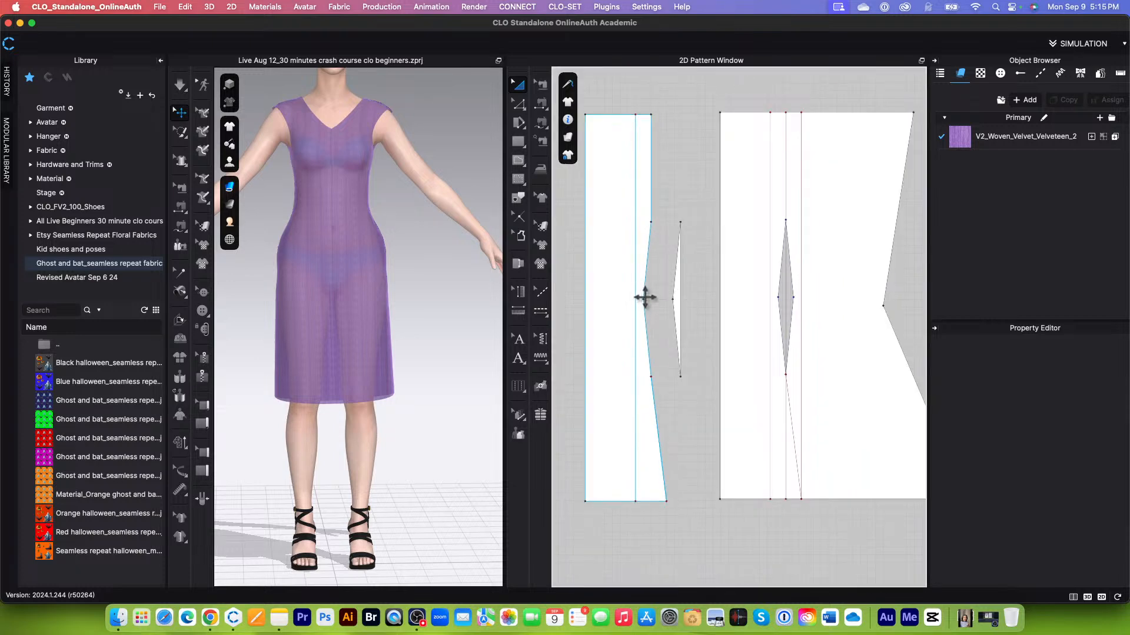
scroll(650, 391, "down", 1)
scroll(645, 373, "up", 2)
scroll(649, 368, "down", 4)
scroll(729, 442, "up", 2)
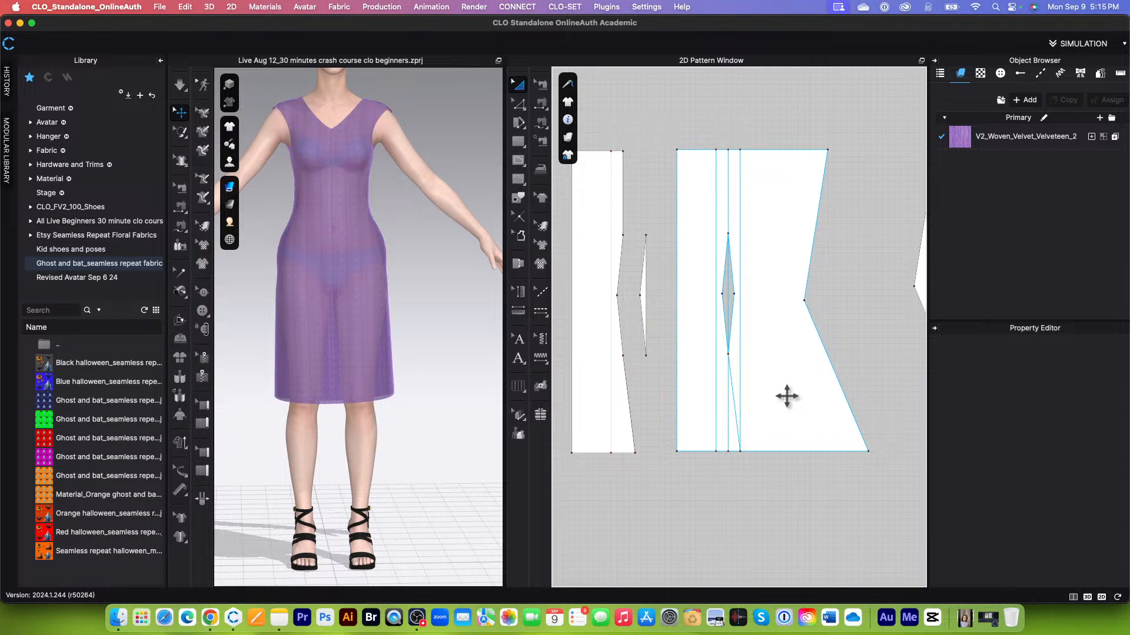
scroll(790, 399, "up", 3)
scroll(796, 411, "down", 2)
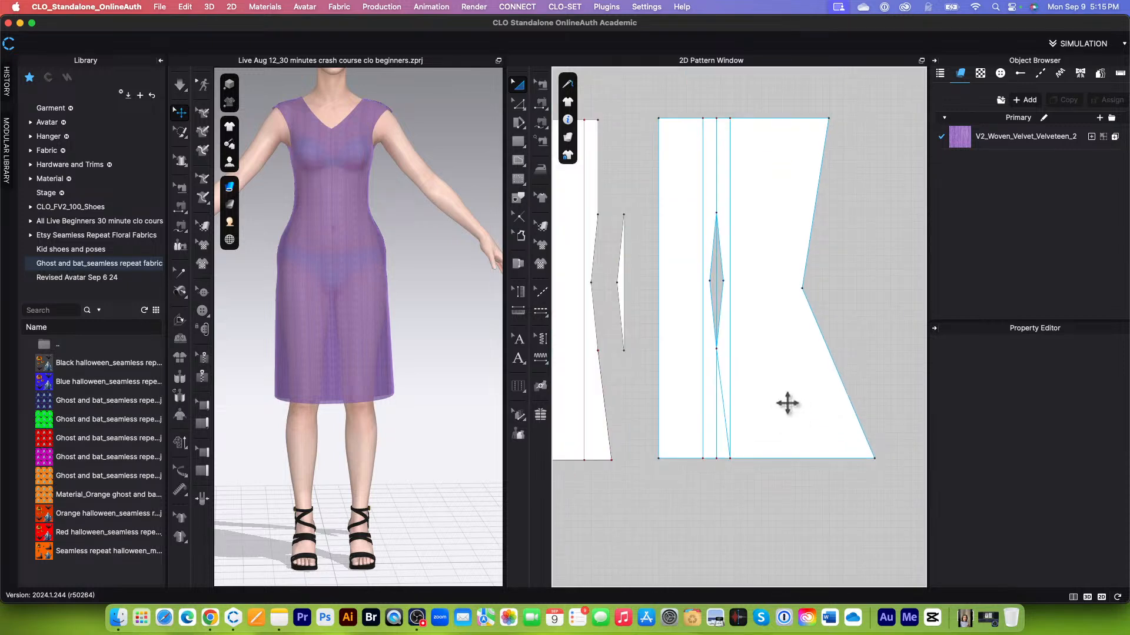
left_click(518, 197)
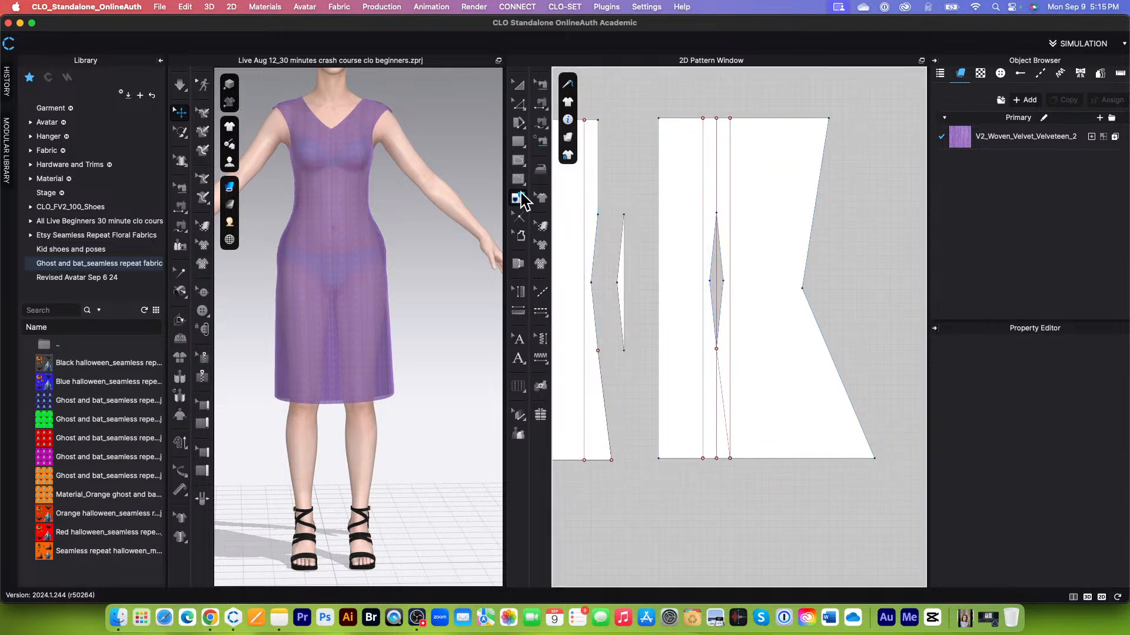
left_click(763, 120)
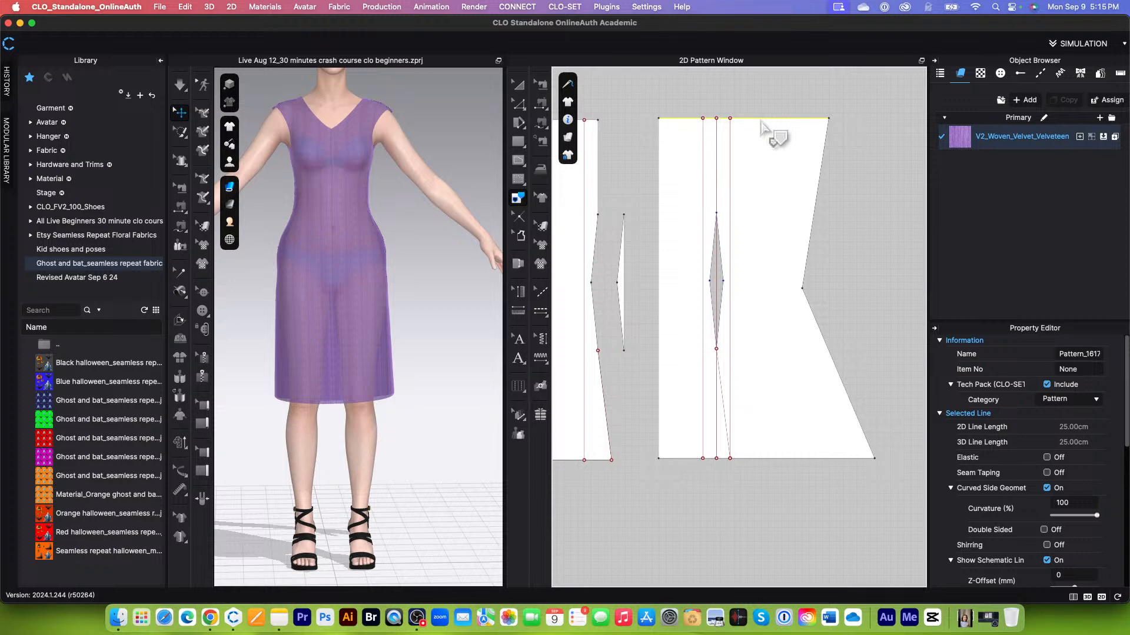
left_click(810, 244, "shift")
left_click(800, 459, "shift")
scroll(721, 490, "up", 3)
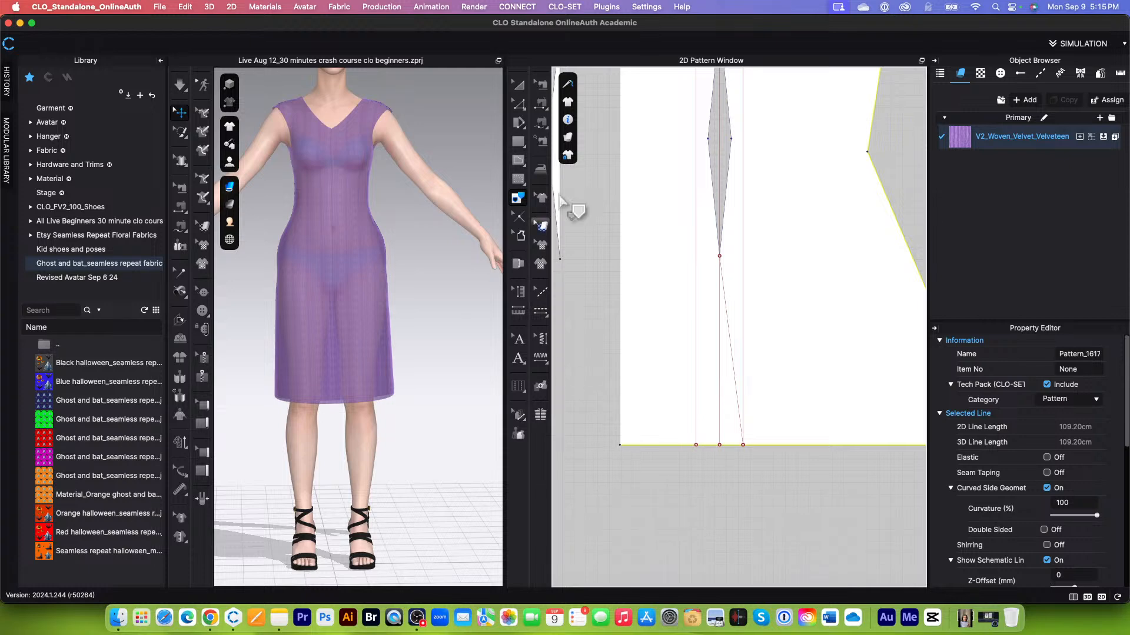
Draw an internal line on the original piece from the dart's lower tip to the lower end of the left vertical line
left_click(519, 161)
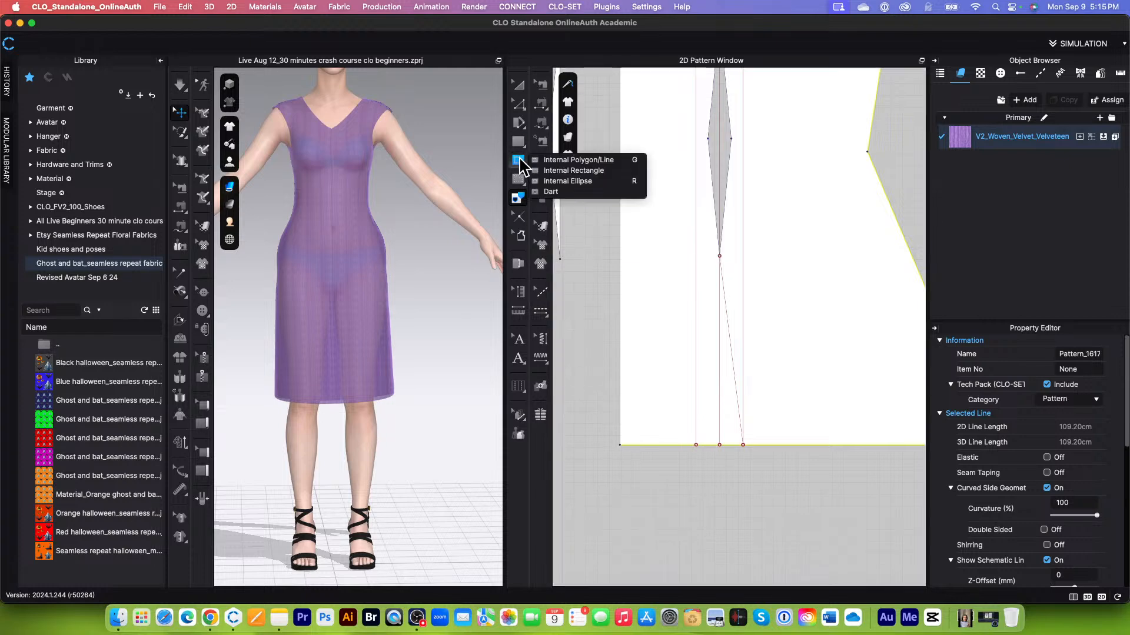
left_click(580, 160)
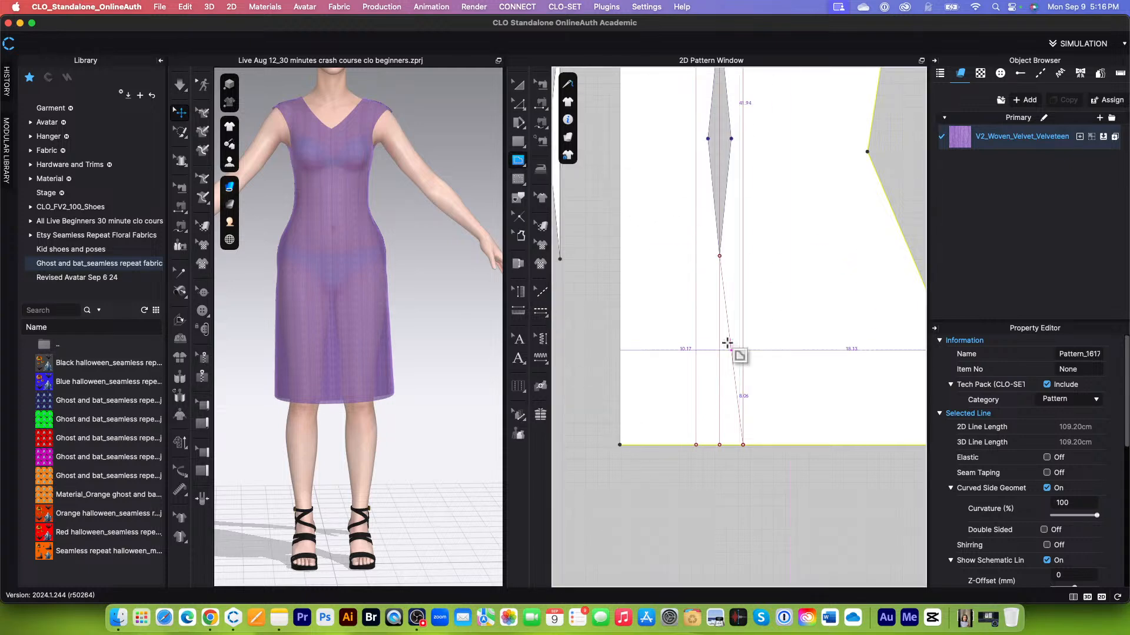
left_click(719, 256)
scroll(700, 443, "up", 3)
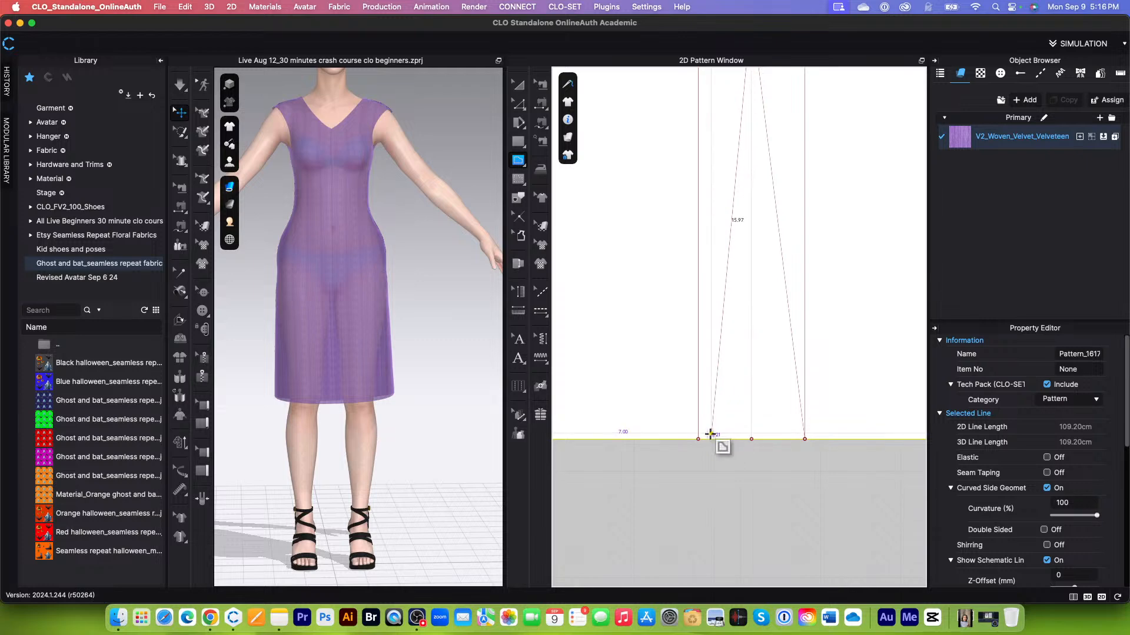
left_click(700, 439)
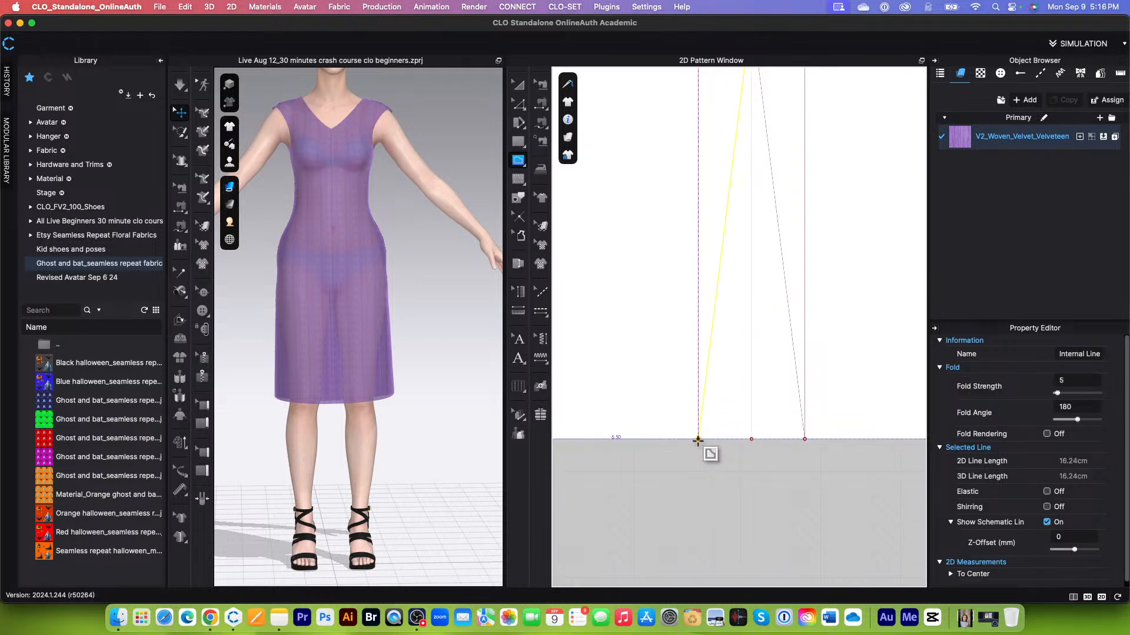
scroll(700, 441, "down", 3)
left_click(518, 105)
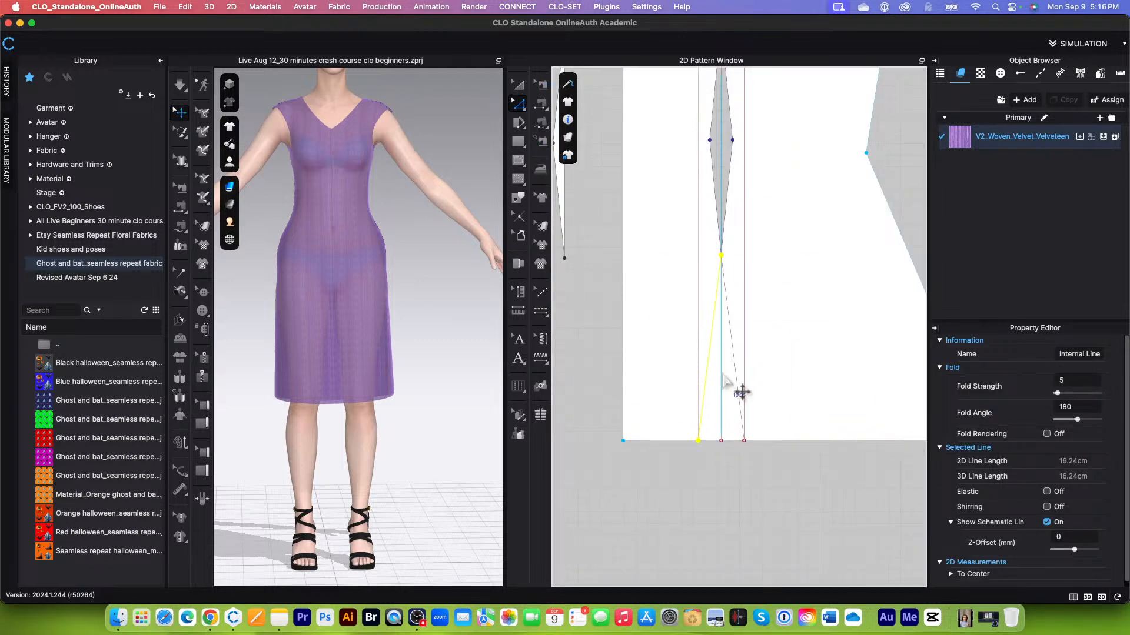
left_click(725, 498)
scroll(697, 494, "down", 1)
scroll(697, 494, "down", 2)
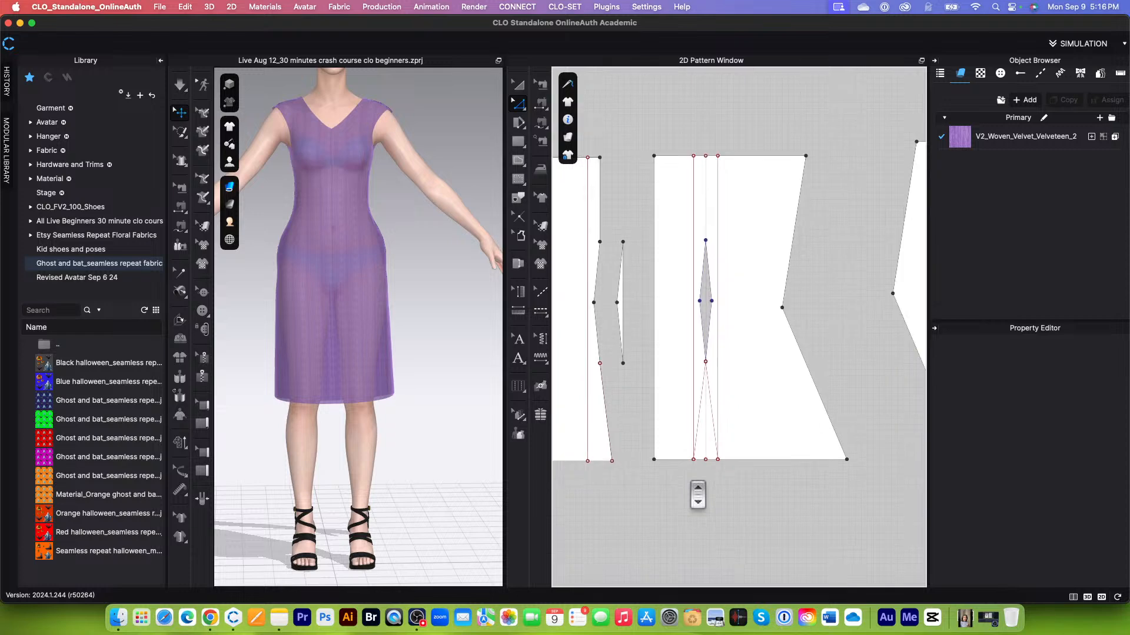
Trace the original's upper, right and lower edges, left slanted line, dart's right side and centre line as a pattern placed below it
left_click(520, 202)
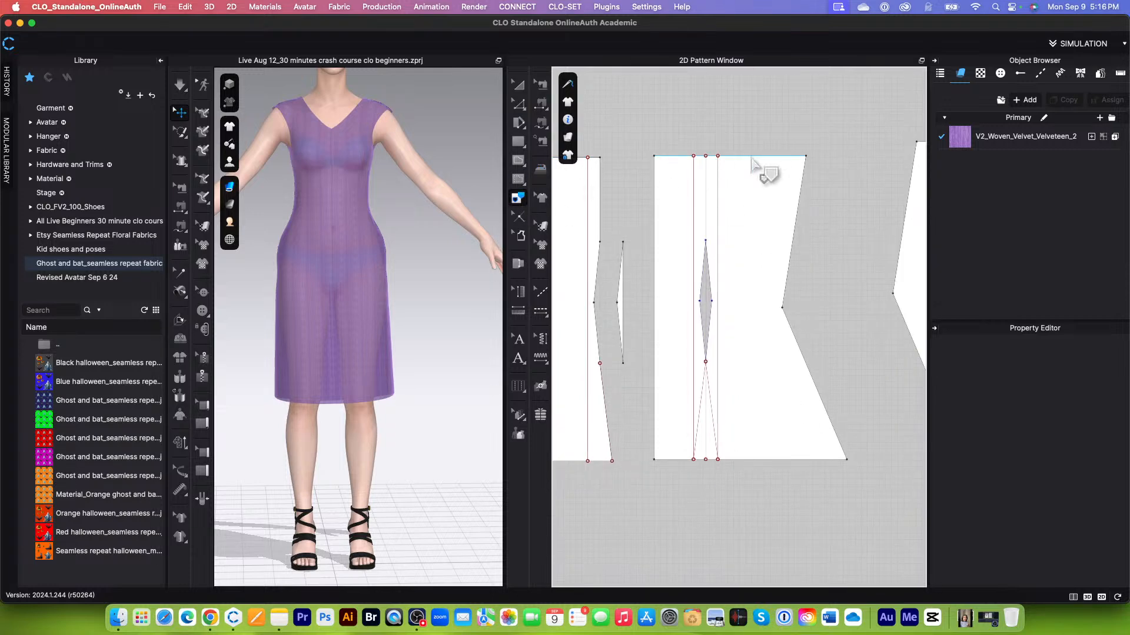
left_click(751, 156)
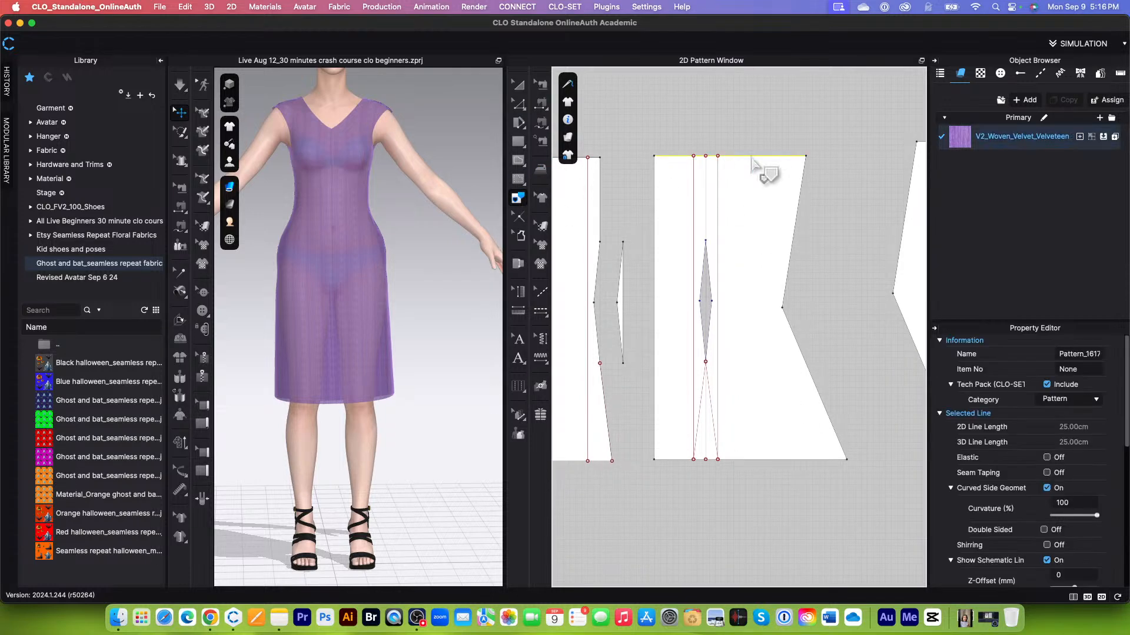
left_click(787, 275, "shift")
left_click(776, 460, "shift")
scroll(694, 486, "up", 2)
scroll(709, 428, "up", 2)
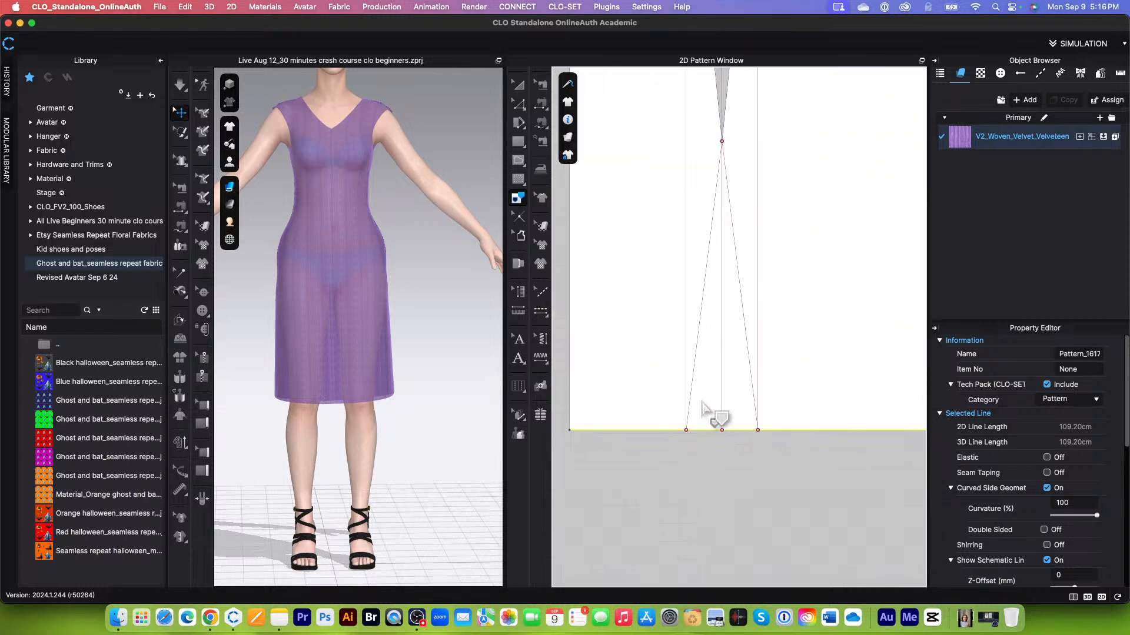
left_click(694, 367)
scroll(708, 376, "down", 2)
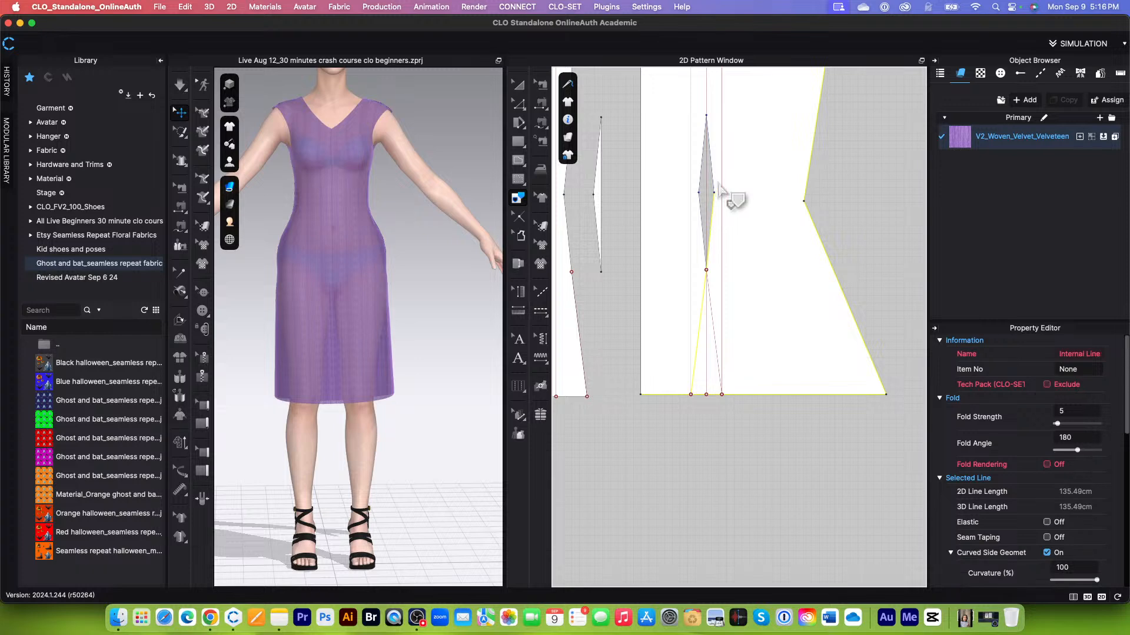
scroll(714, 170, "down", 2)
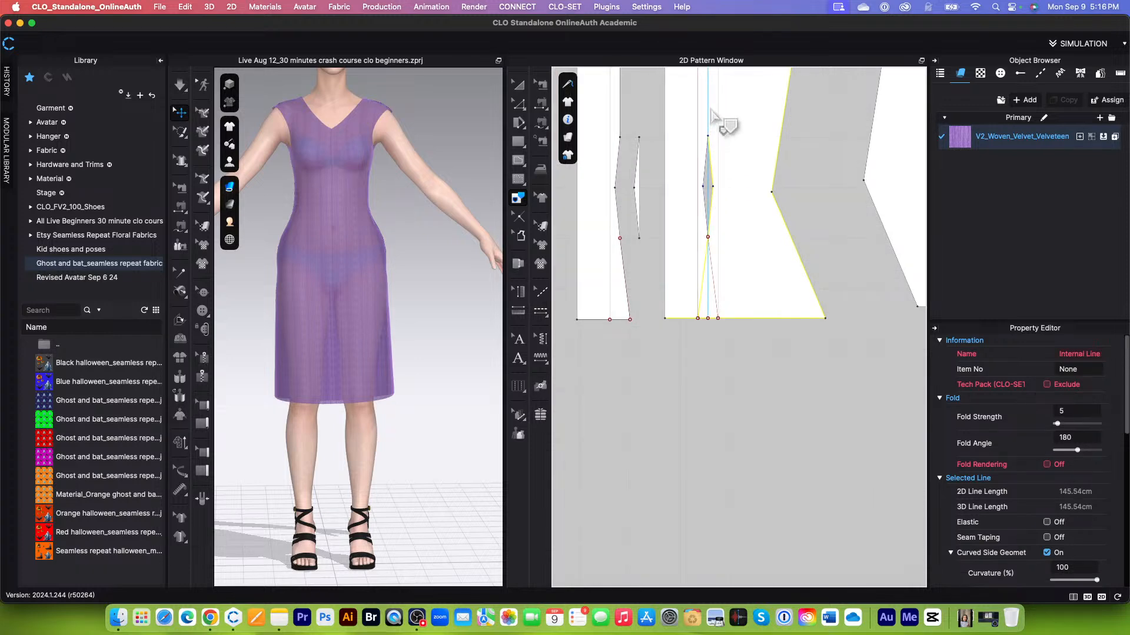
scroll(713, 147, "down", 2)
scroll(713, 144, "up", 4)
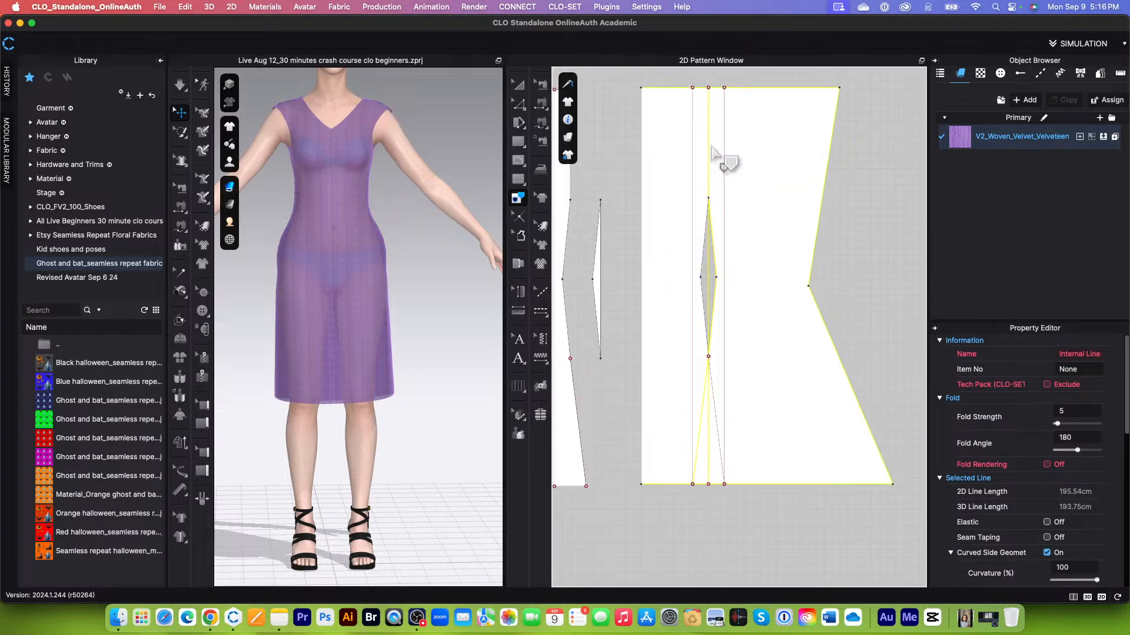
right_click(711, 148)
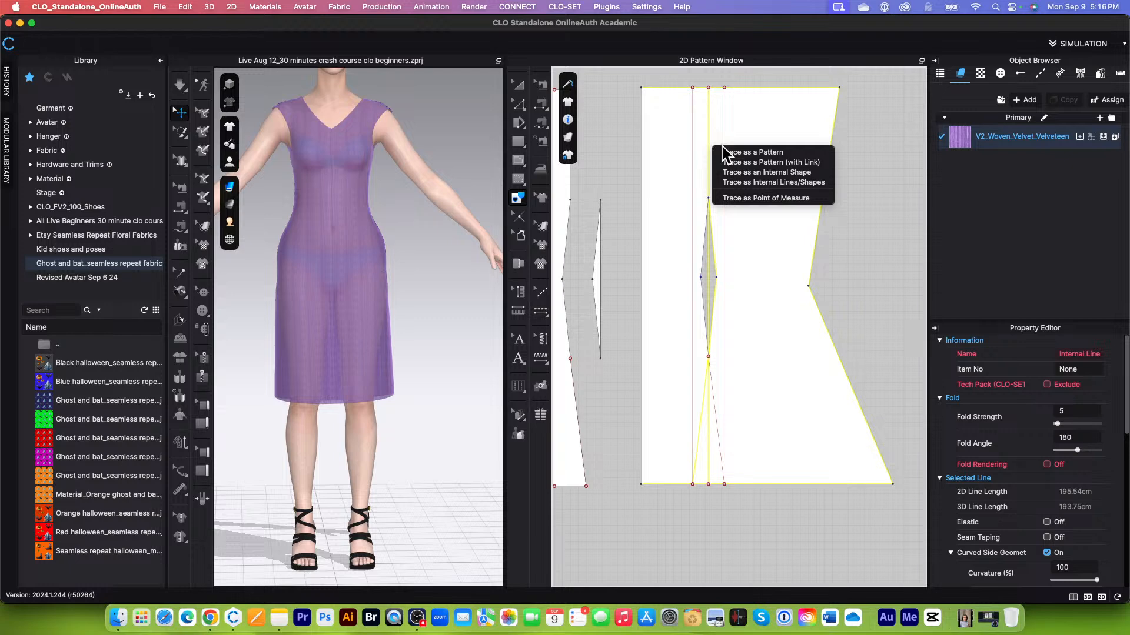
left_click(757, 154)
scroll(738, 223, "down", 5)
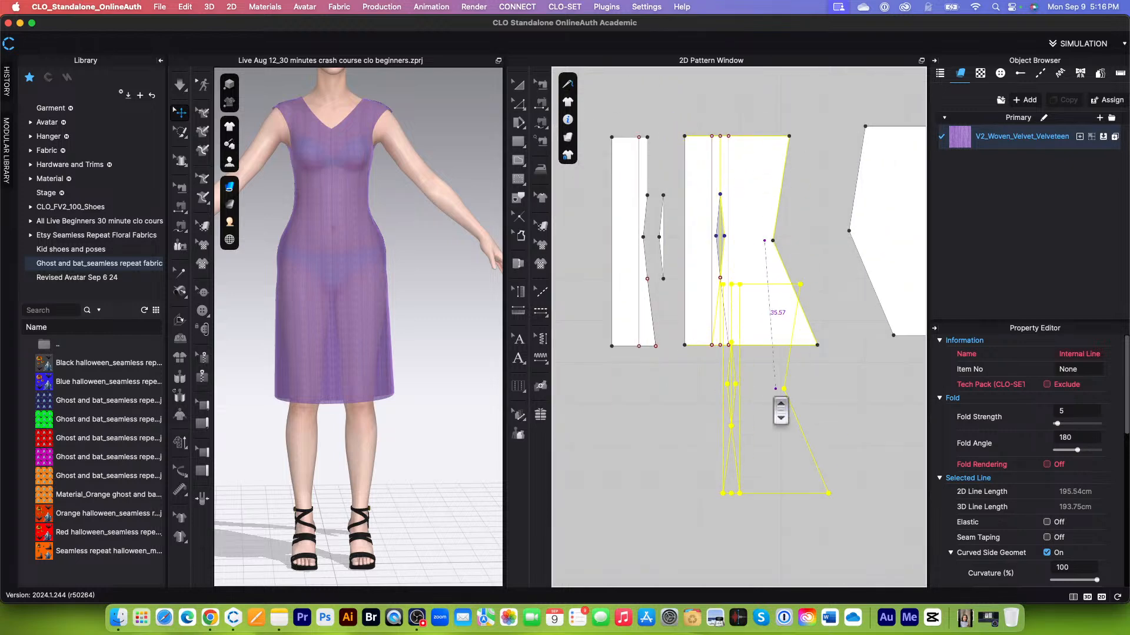
left_click(747, 451)
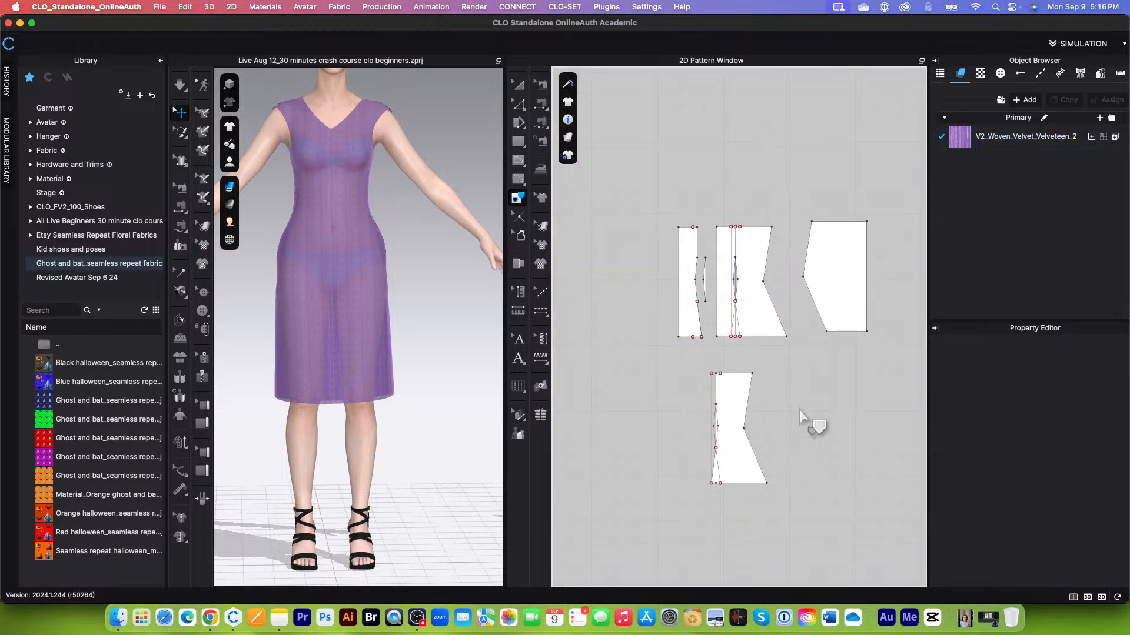
scroll(743, 516, "up", 4)
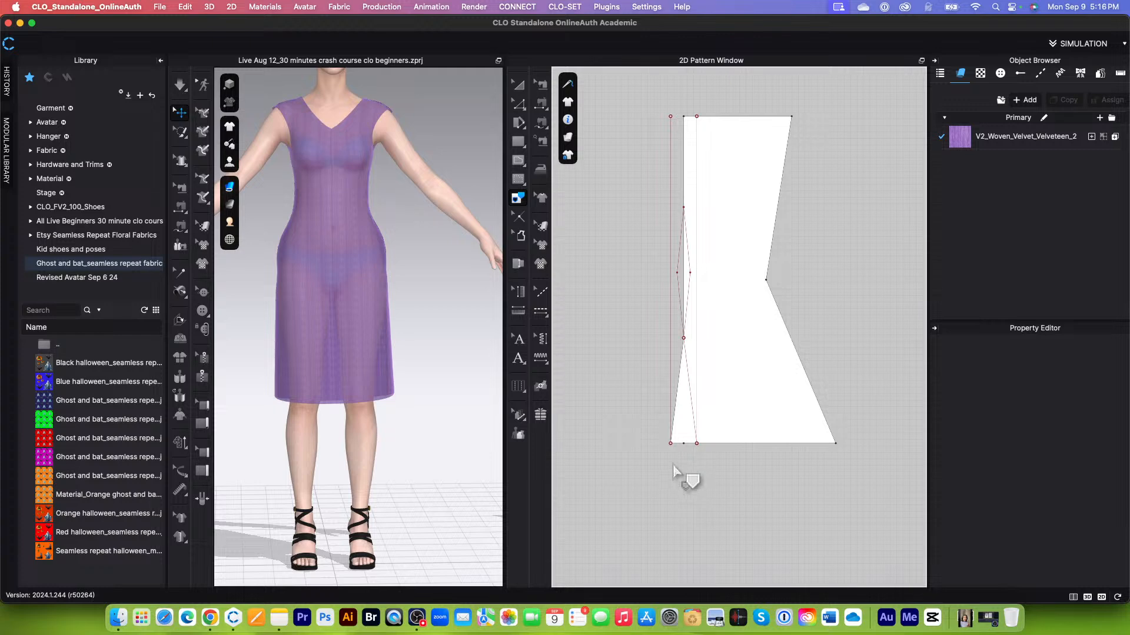
Move the narrow traced piece down beside the left edge of the newly traced wide piece
left_click(518, 87)
scroll(757, 253, "down", 3)
scroll(827, 298, "down", 2)
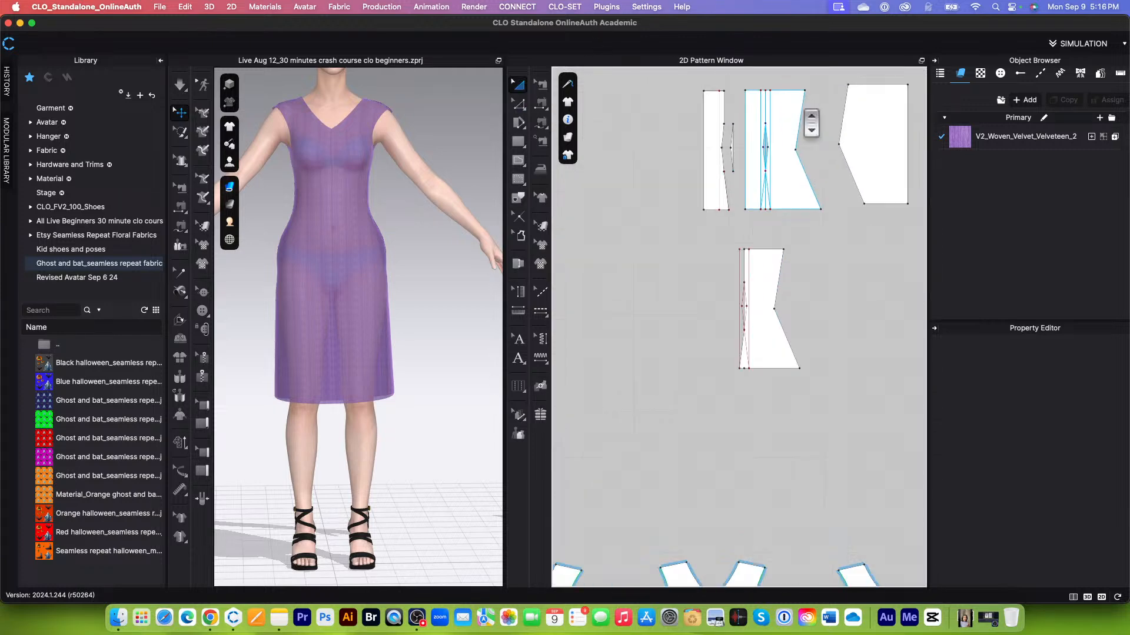
scroll(811, 122, "up", 2)
left_click(680, 151)
left_click_drag(681, 147, 677, 350)
scroll(732, 390, "up", 3)
scroll(736, 474, "down", 2)
scroll(724, 471, "up", 1)
scroll(724, 471, "up", 1)
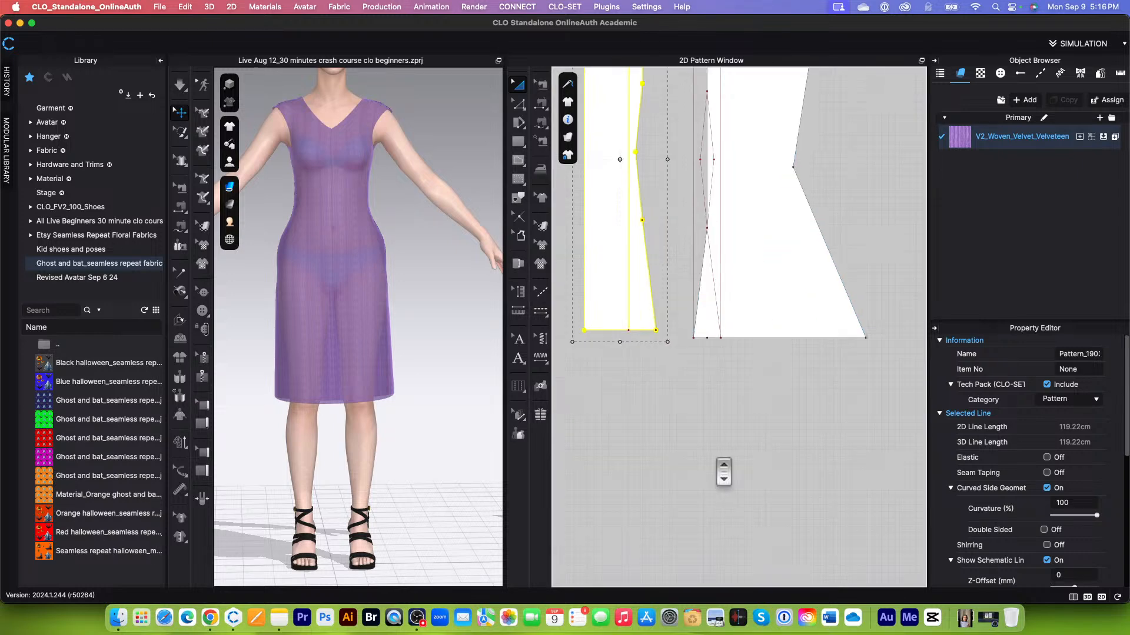
left_click(733, 428)
scroll(722, 409, "down", 3)
scroll(751, 415, "down", 1)
scroll(753, 421, "down", 1)
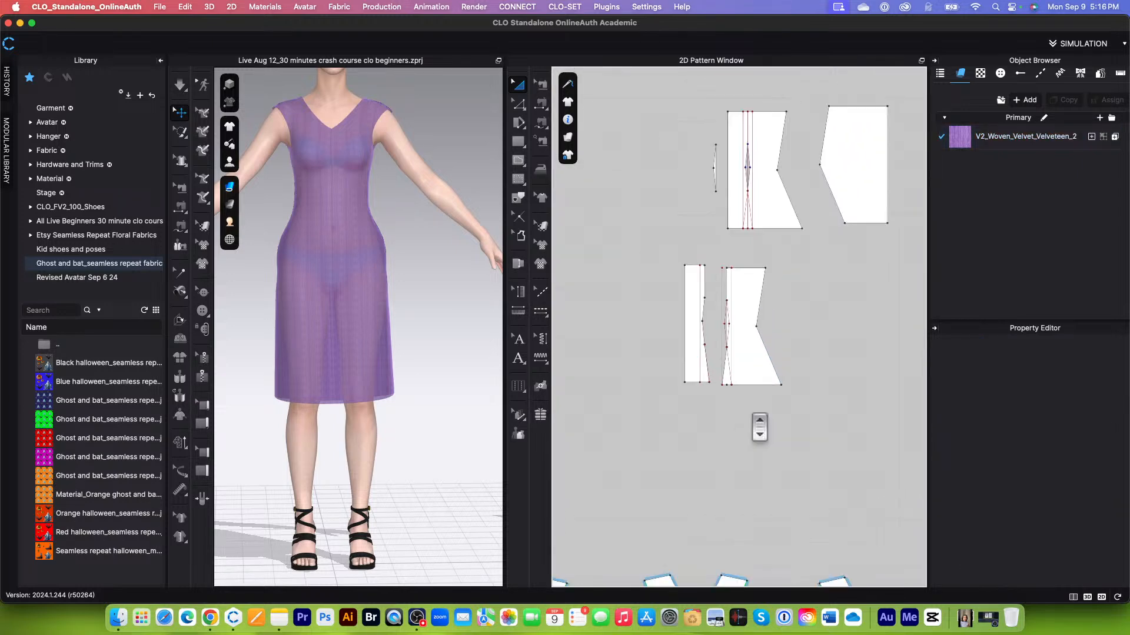
Delete the cut-off dart sliver and move the original piece directly above the two traced pieces
left_click(715, 171)
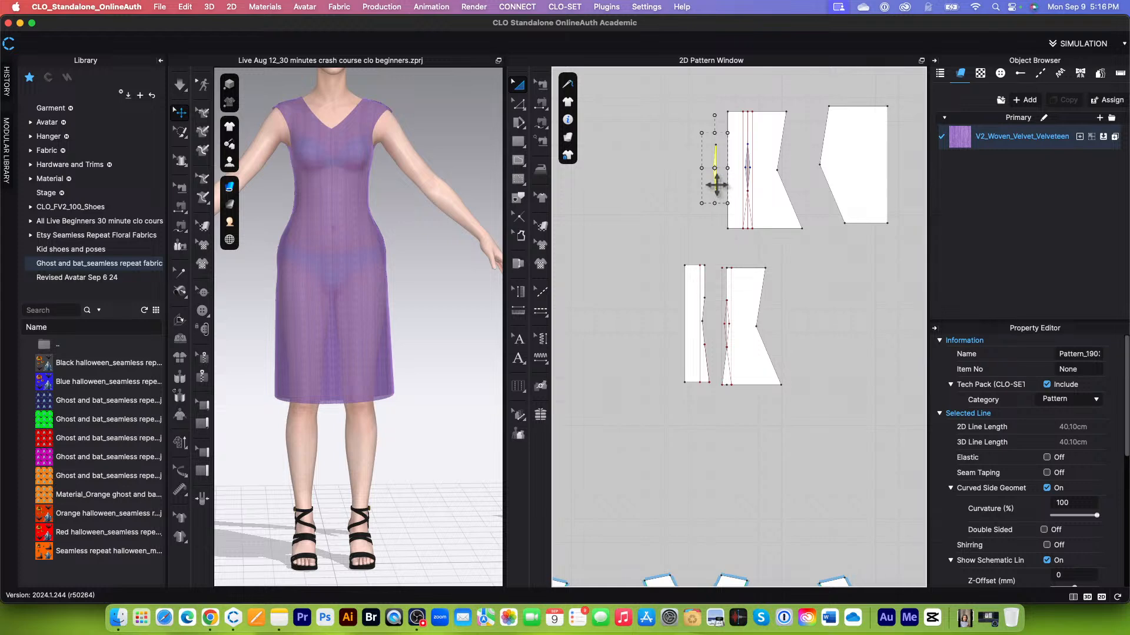
key("Delete")
left_click_drag(781, 208, 746, 222)
left_click(752, 450)
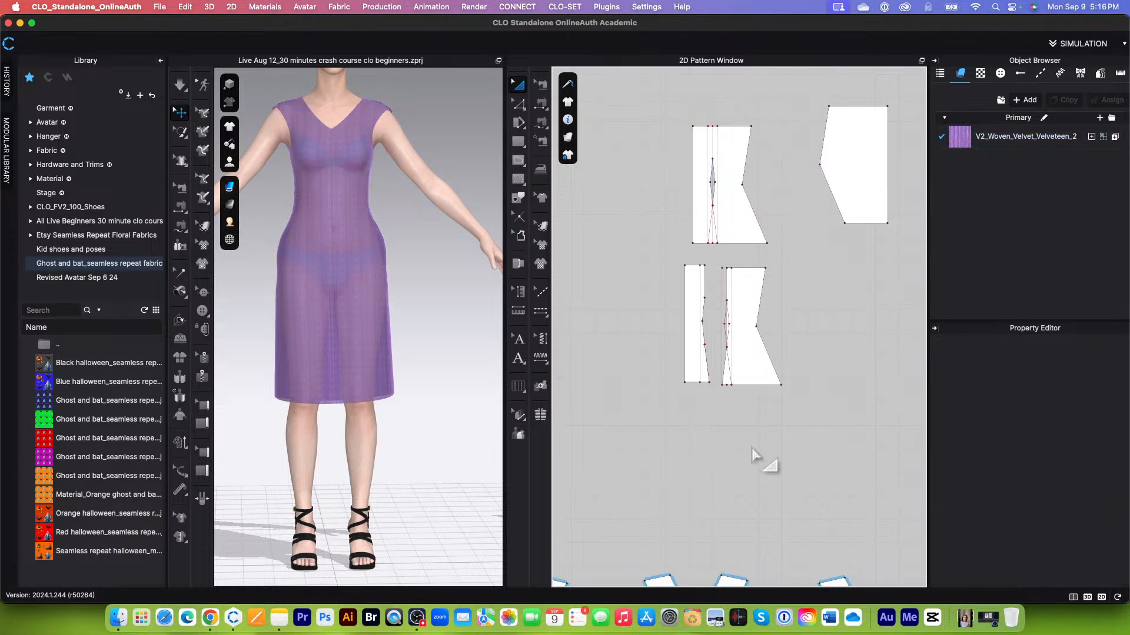
Delete the leftover diamond-shaped waist dart piece overlapping the inner edge of the wide split panel
scroll(753, 456, "up", 2)
left_click(642, 239)
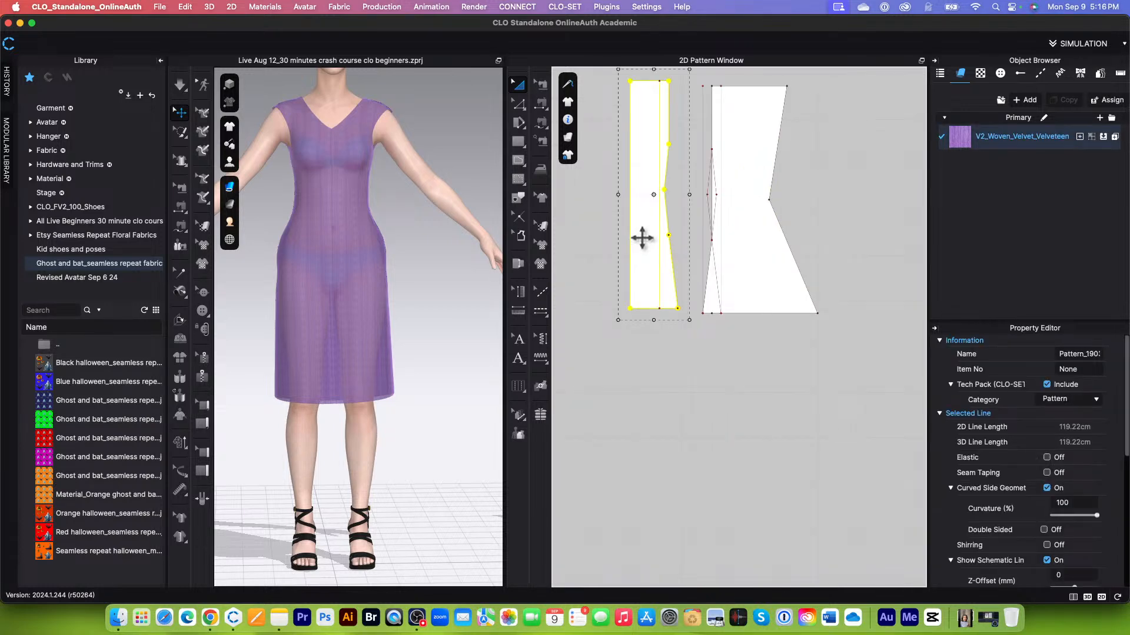
scroll(739, 218, "up", 3)
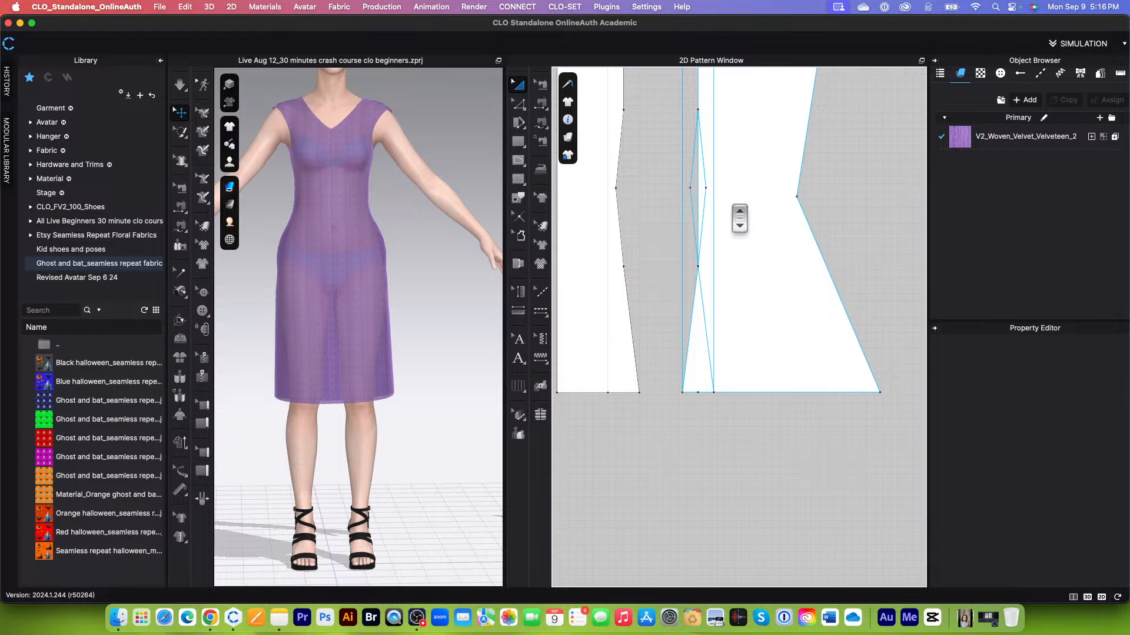
scroll(739, 219, "up", 1)
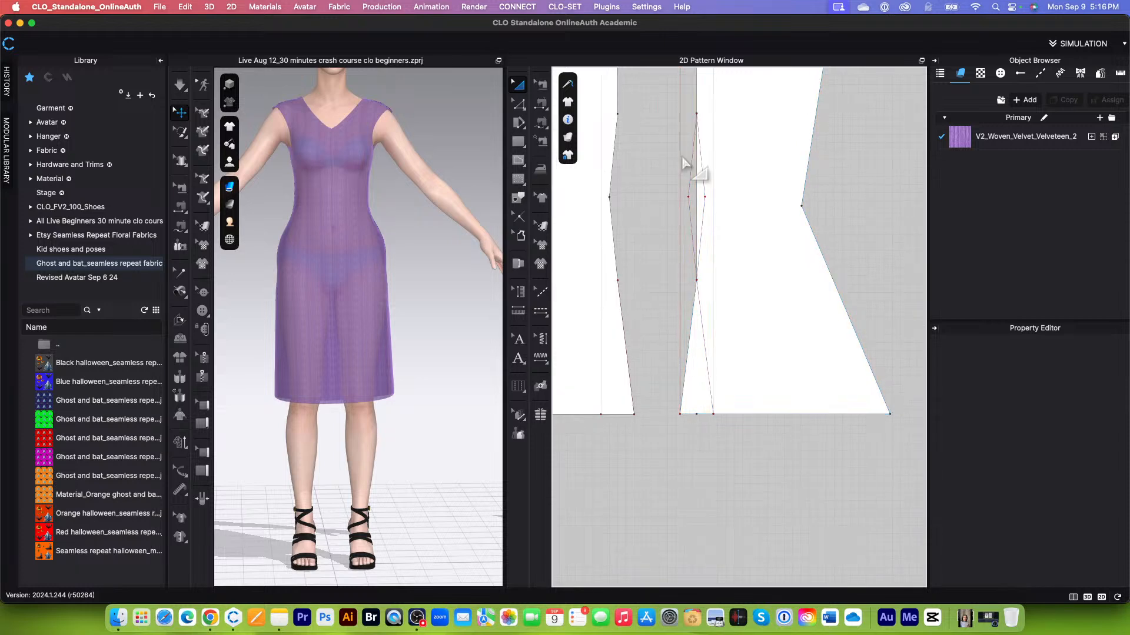
left_click(702, 178)
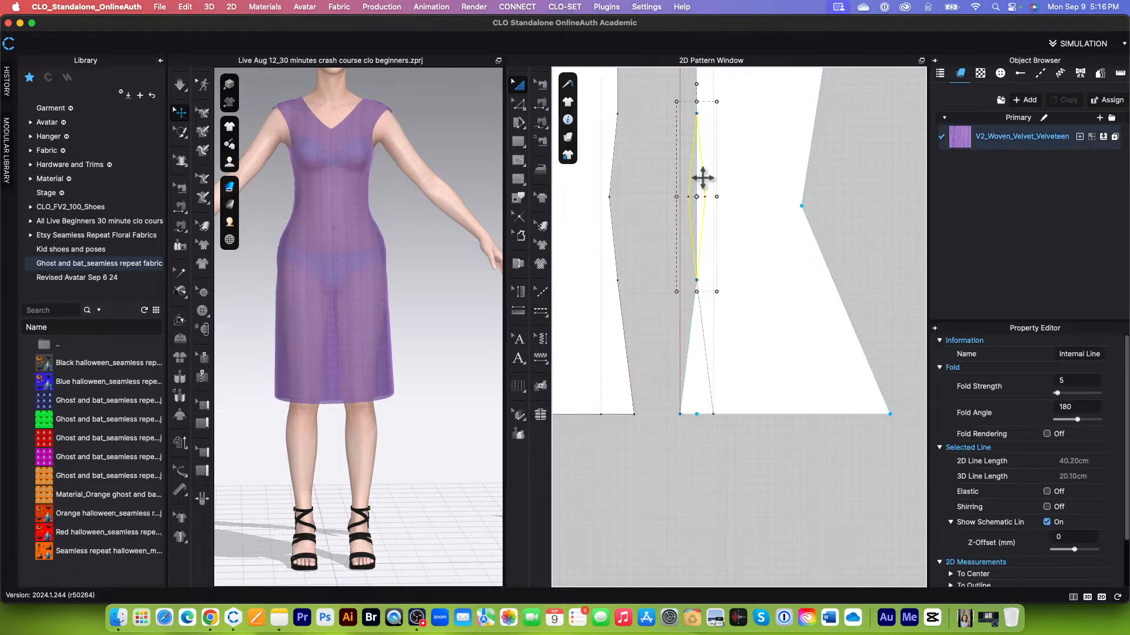
left_click(689, 190)
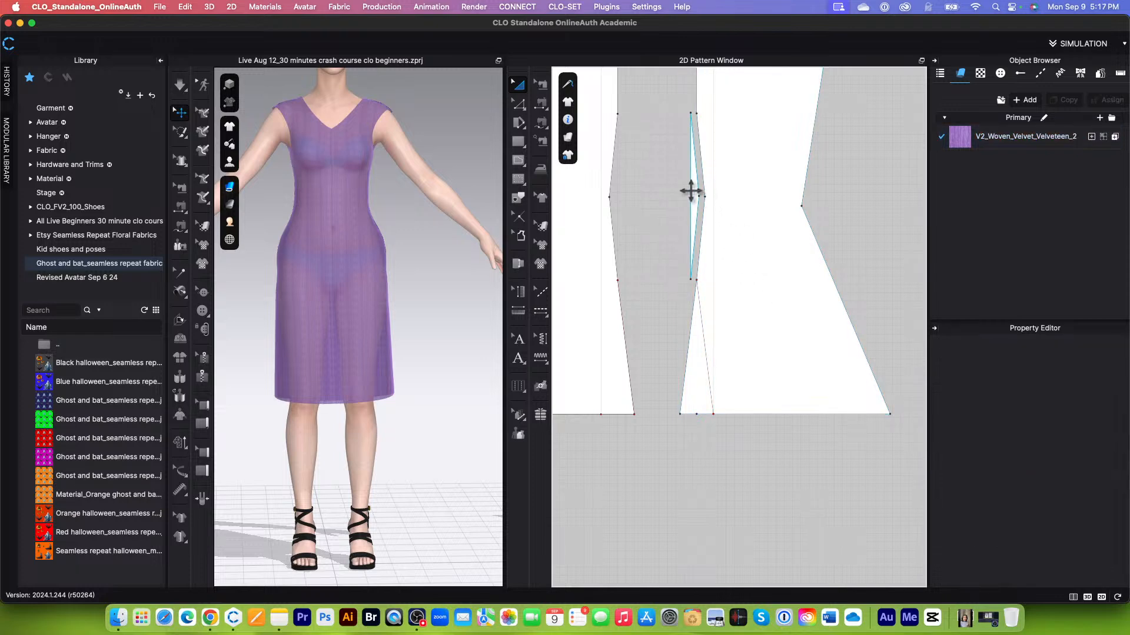
key("Delete")
scroll(652, 291, "down", 2)
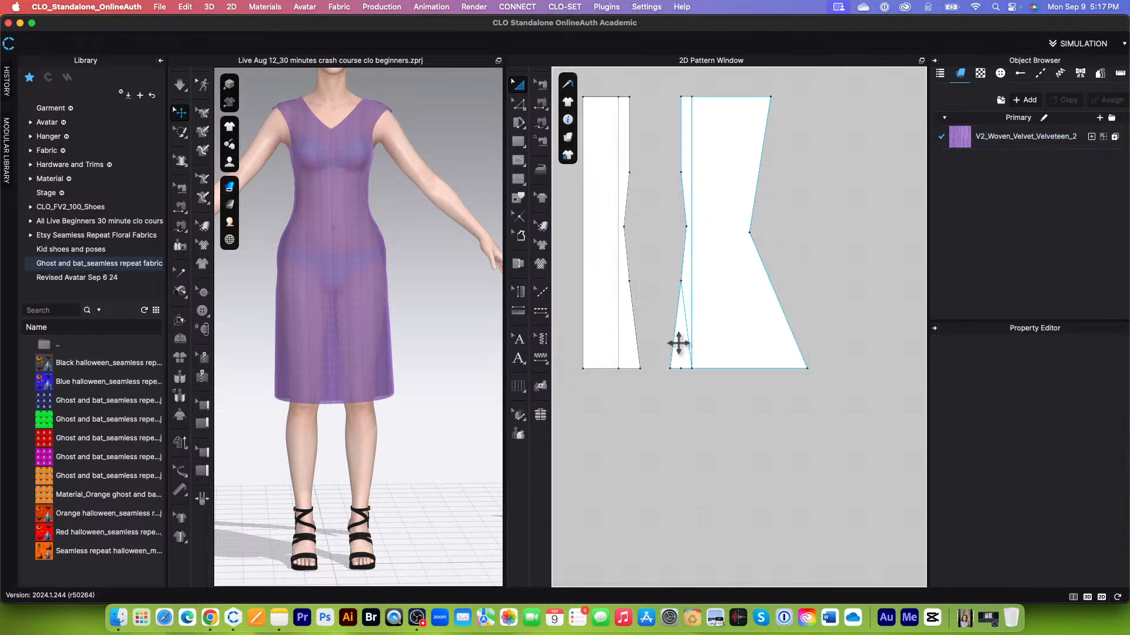
Delete the full-height vertical internal line from both the wide and the narrow split panels
scroll(704, 389, "down", 1)
left_click(693, 280)
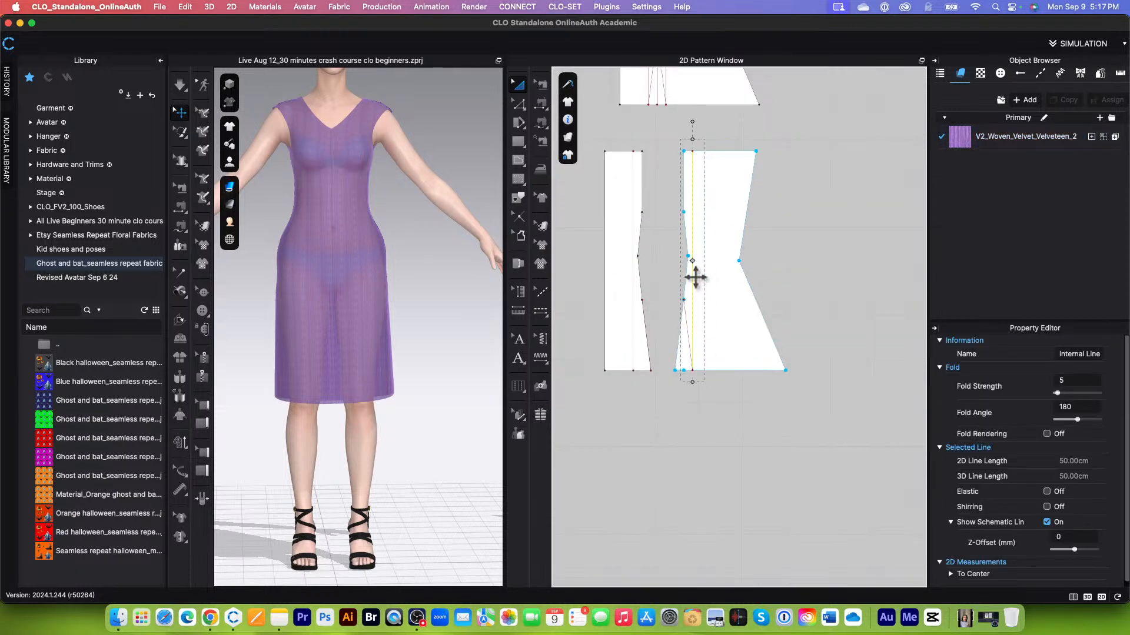
left_click(852, 252)
scroll(696, 245, "up", 4)
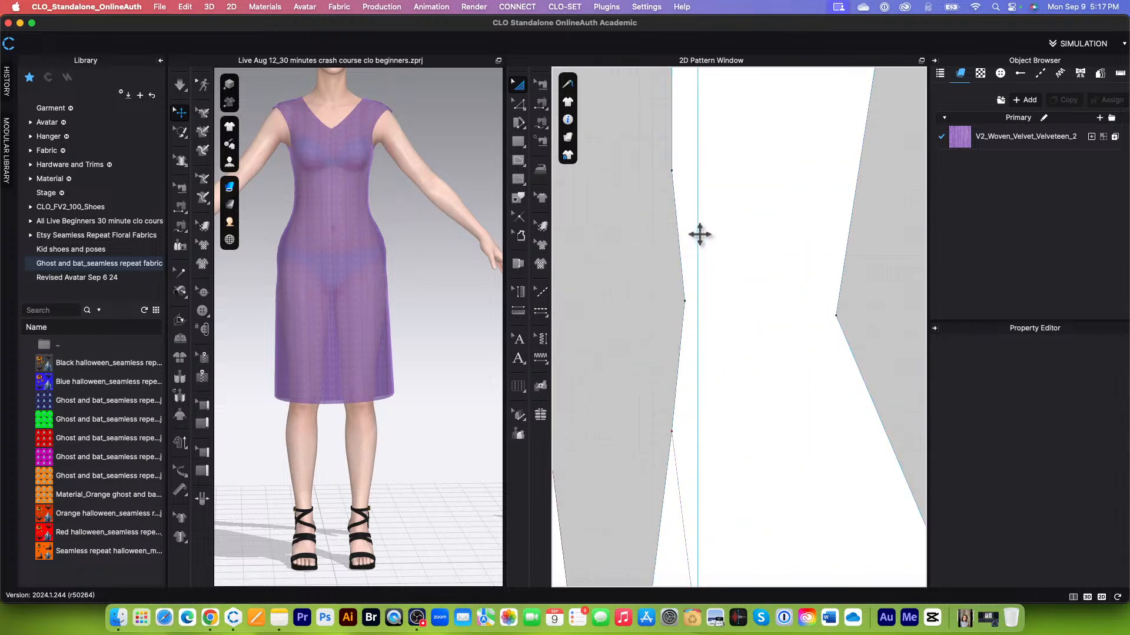
left_click(697, 234)
key("Delete")
scroll(698, 239, "down", 4)
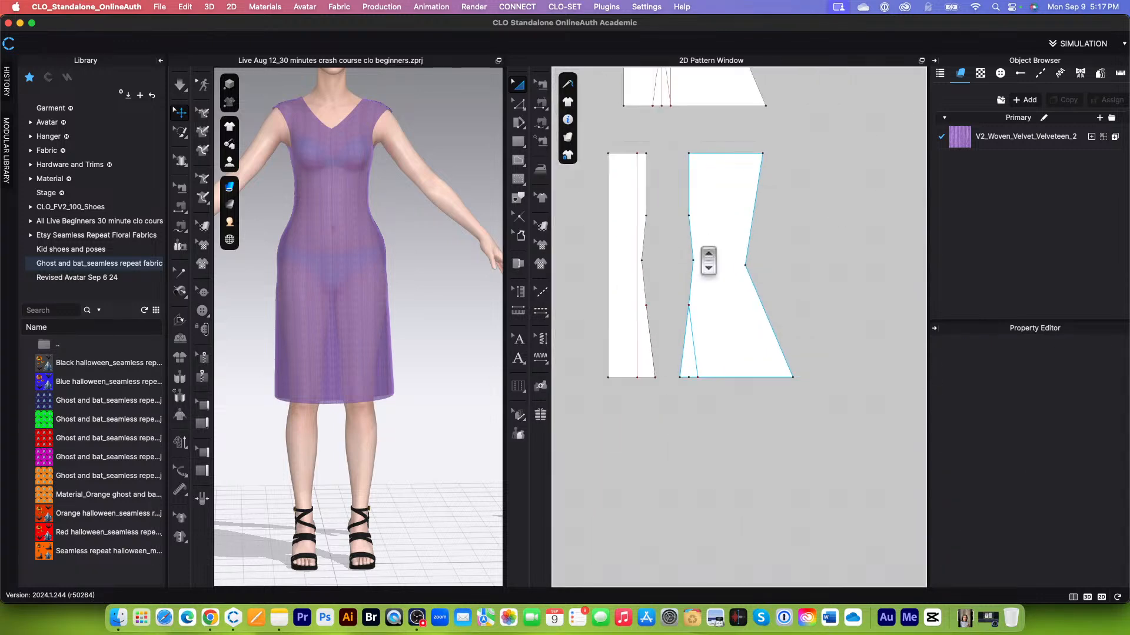
left_click(636, 206)
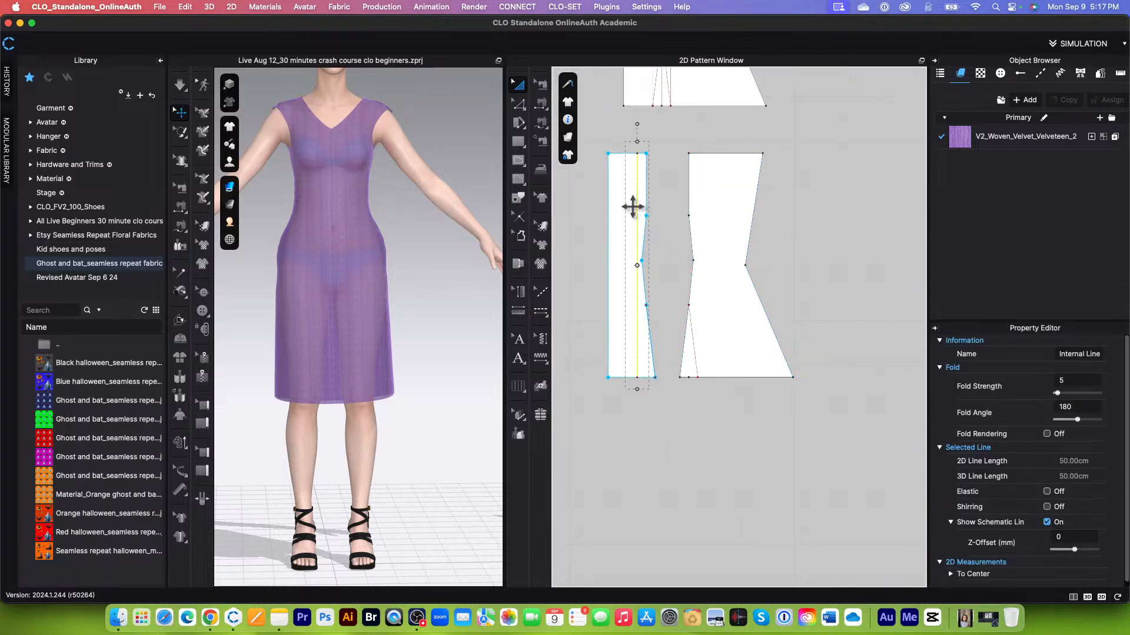
key("Delete")
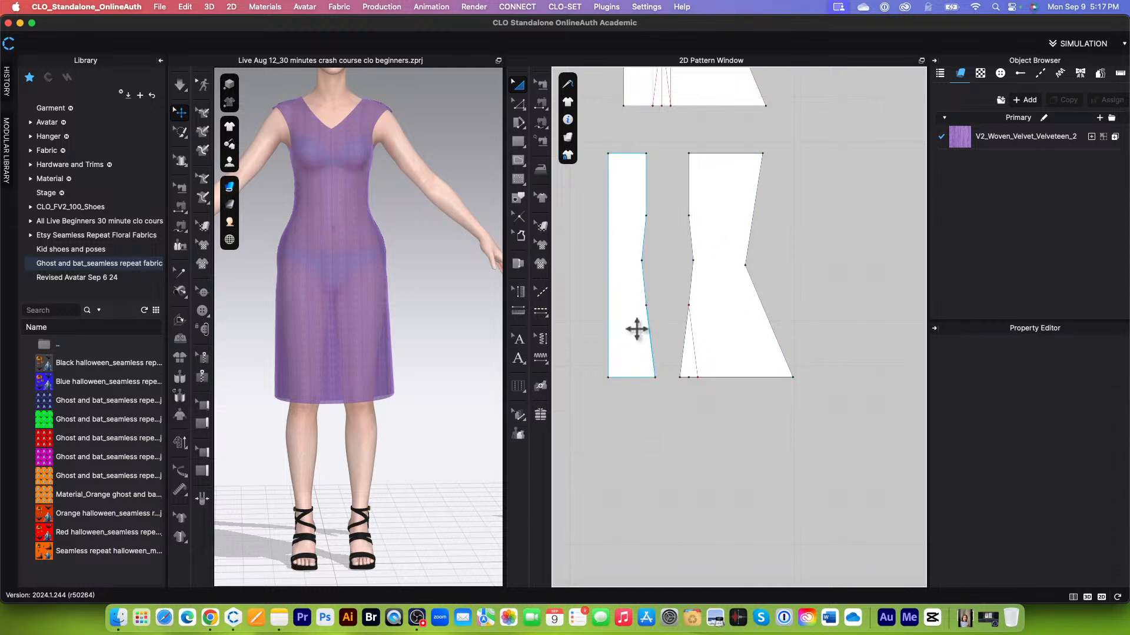
Examine the slanted internal line and the flared inner edge at the wide panel's hem
scroll(655, 338, "up", 3)
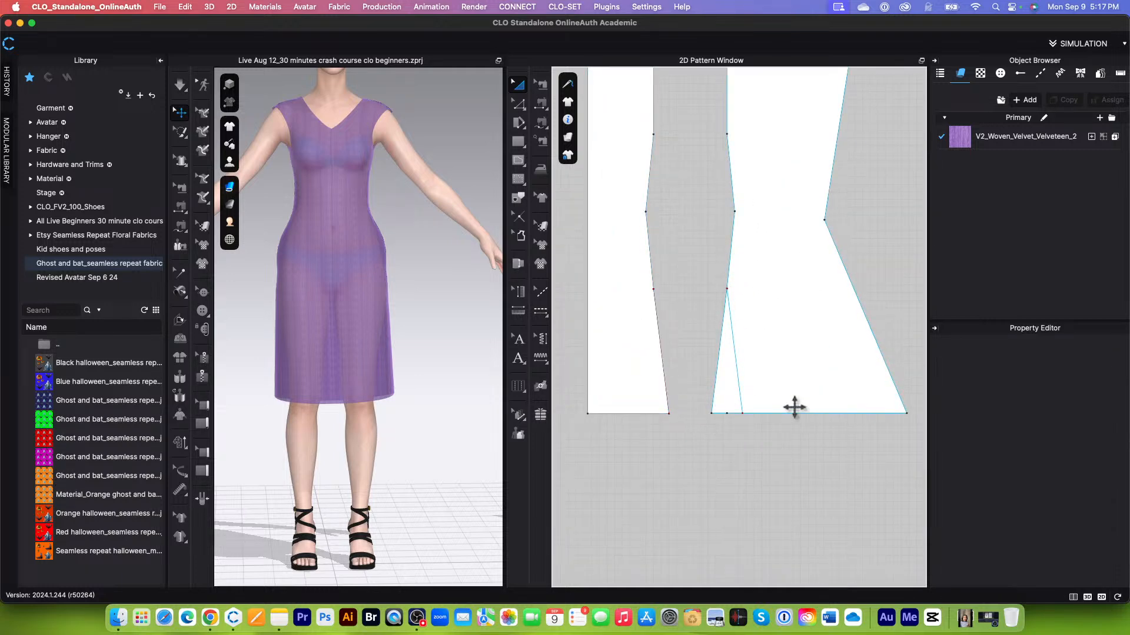
scroll(796, 410, "up", 2)
scroll(751, 419, "down", 2)
scroll(733, 465, "up", 4)
scroll(735, 469, "up", 2)
left_click(722, 360)
scroll(719, 377, "down", 3)
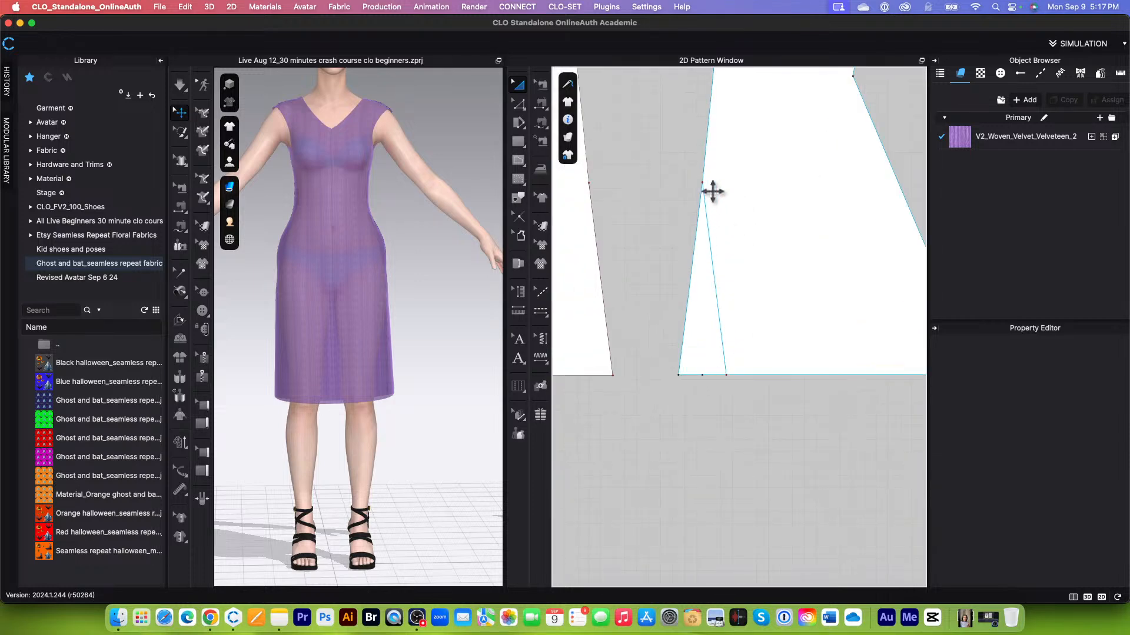
left_click(709, 305)
left_click(701, 383)
scroll(721, 383, "down", 5)
scroll(757, 387, "up", 2)
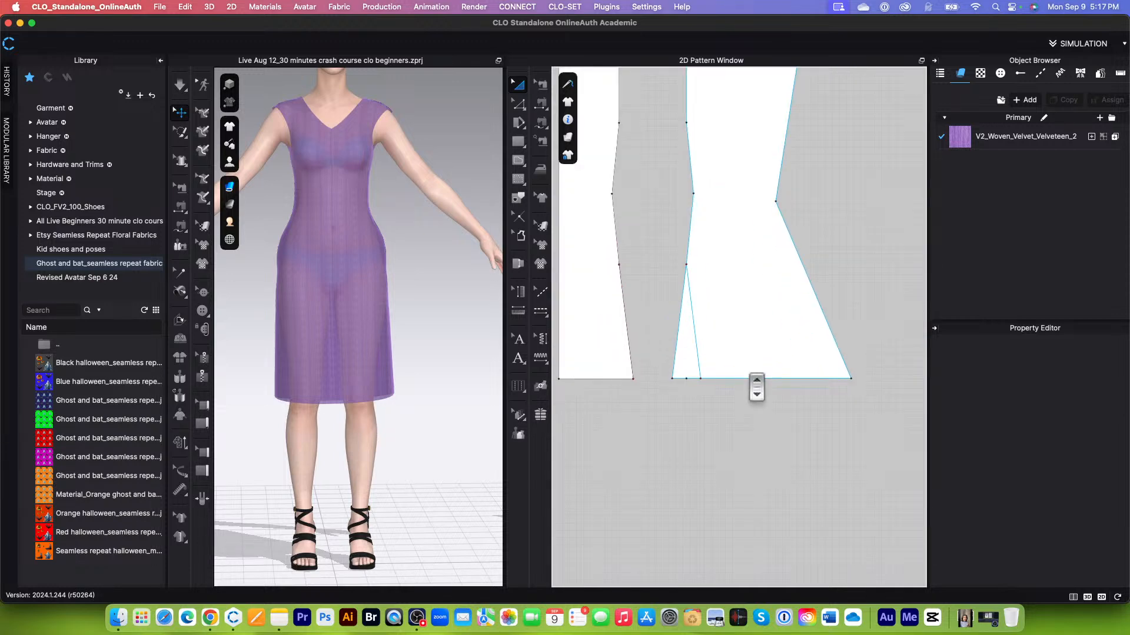
scroll(757, 386, "down", 3)
scroll(722, 389, "up", 2)
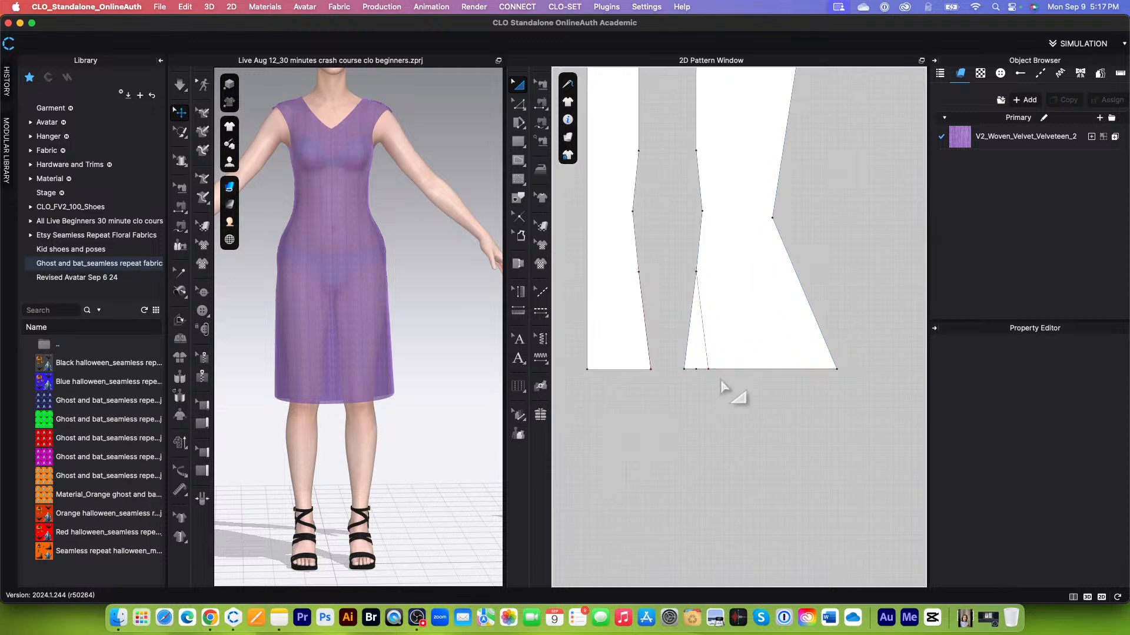
Delete the slanted internal line running from the wide panel's inner edge down to its hem
left_click(705, 337)
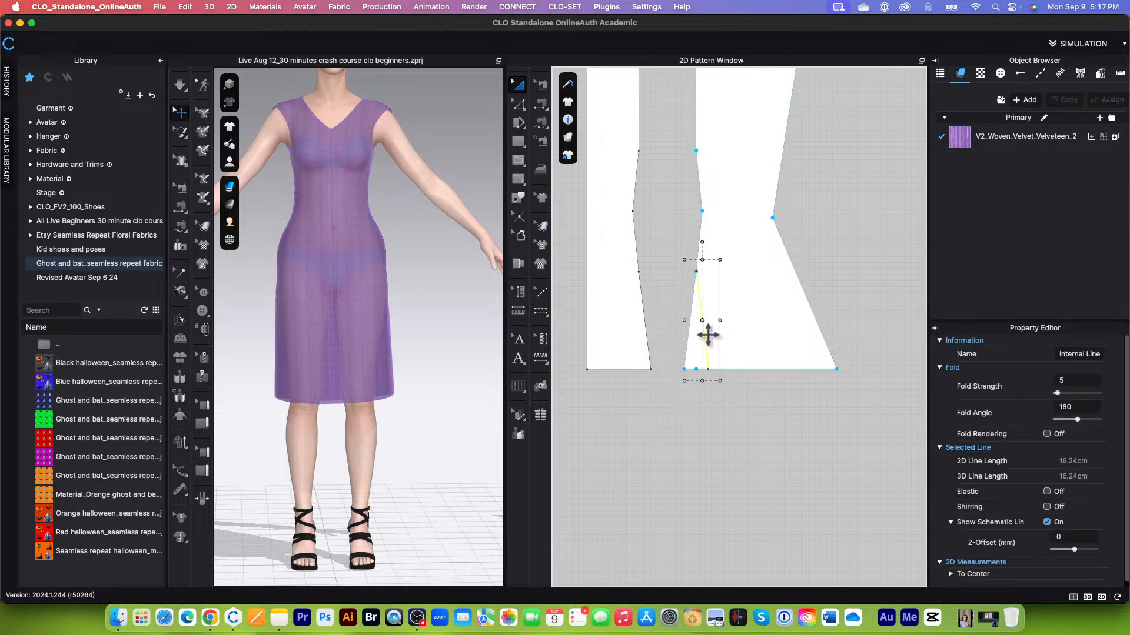
left_click(644, 324)
left_click(674, 407)
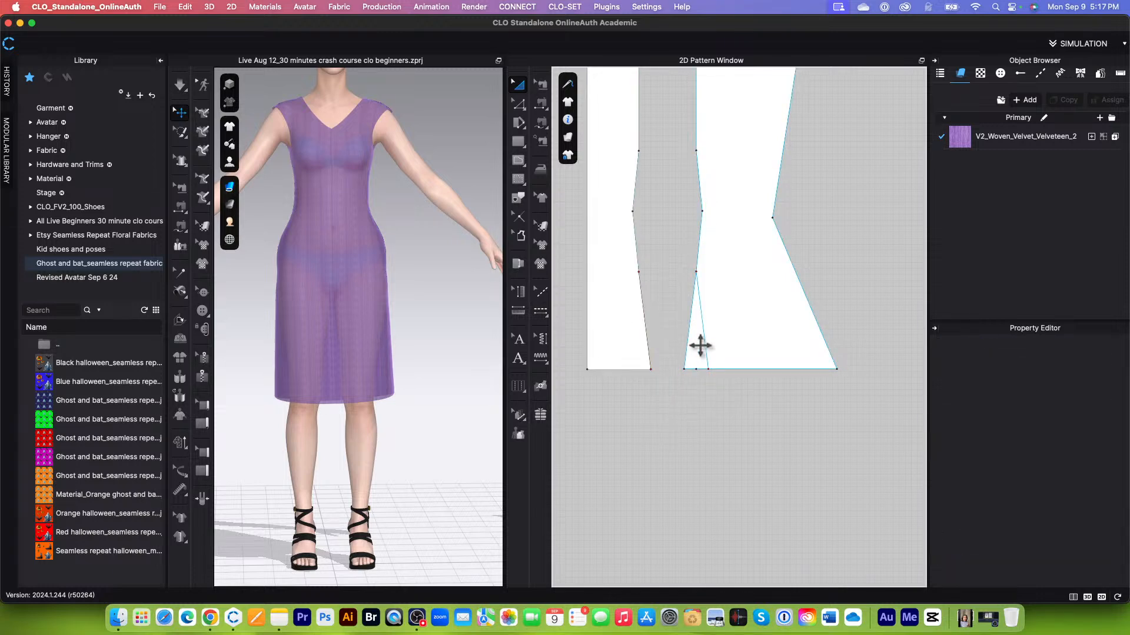
scroll(703, 380, "up", 3)
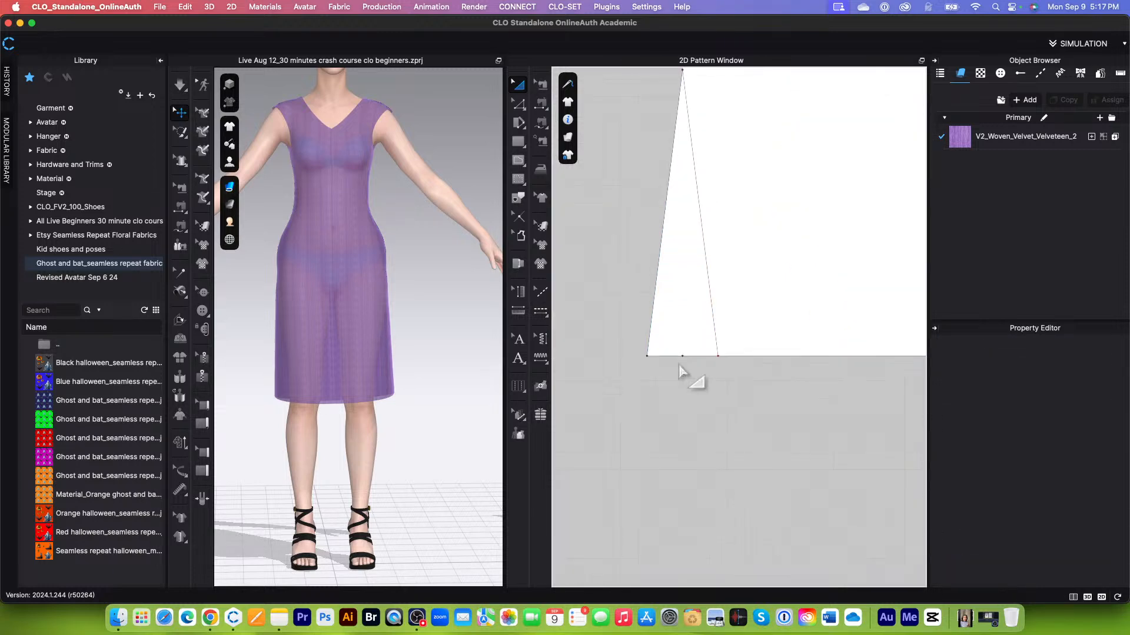
scroll(681, 379, "down", 2)
left_click(692, 348)
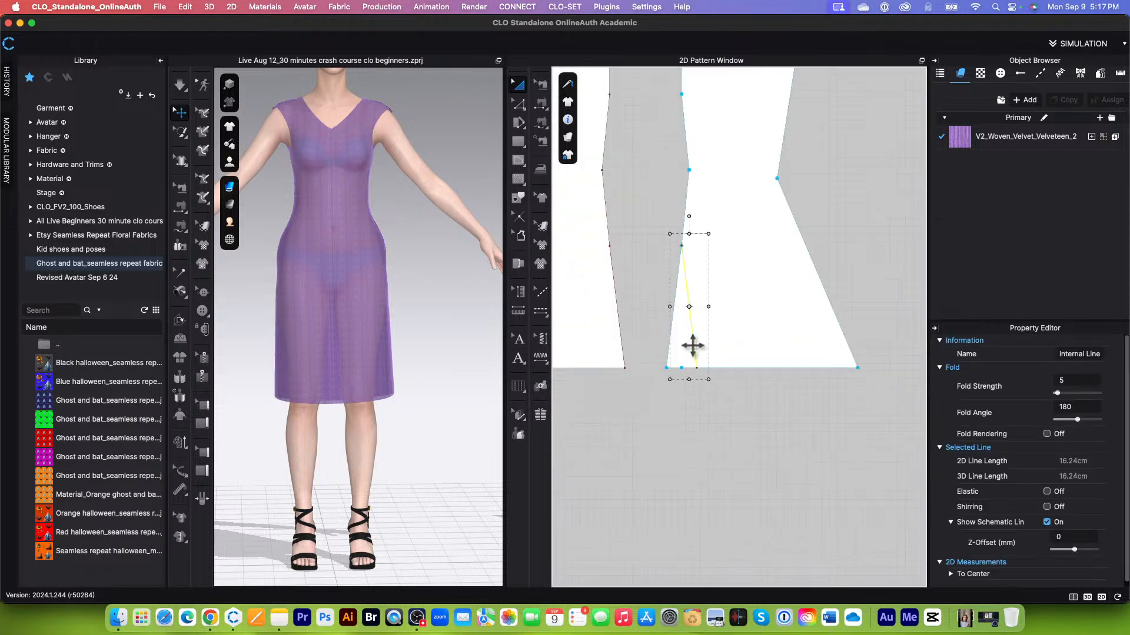
key("Delete")
scroll(691, 500, "down", 3)
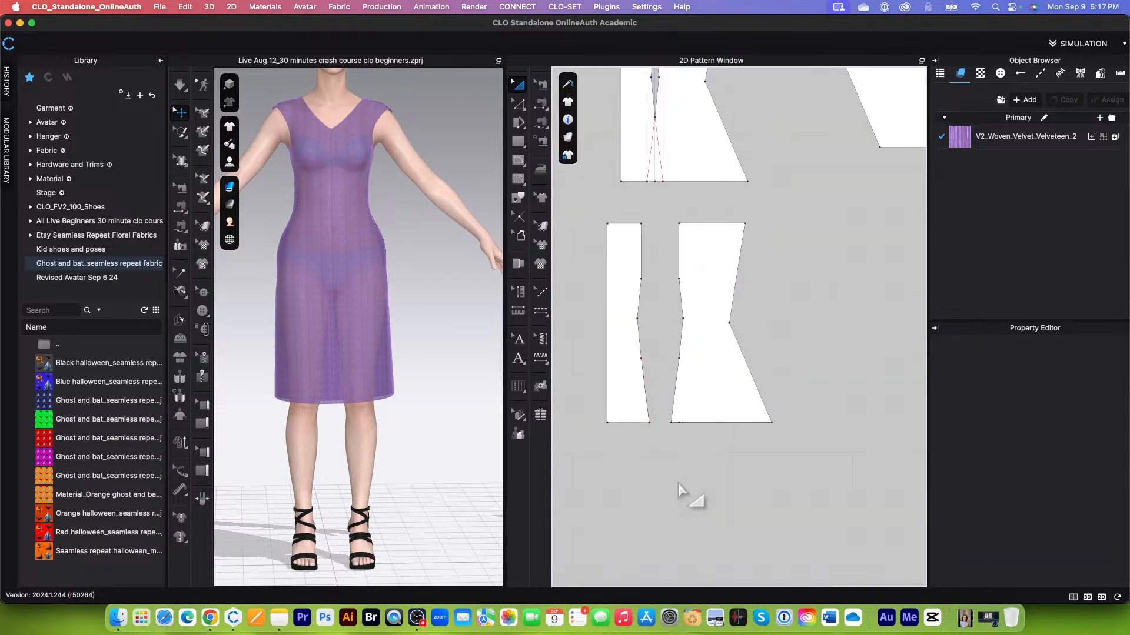
Compare the shaped inner edges of the two split panels with the original one-piece pattern and its waist dart
scroll(664, 314, "up", 3)
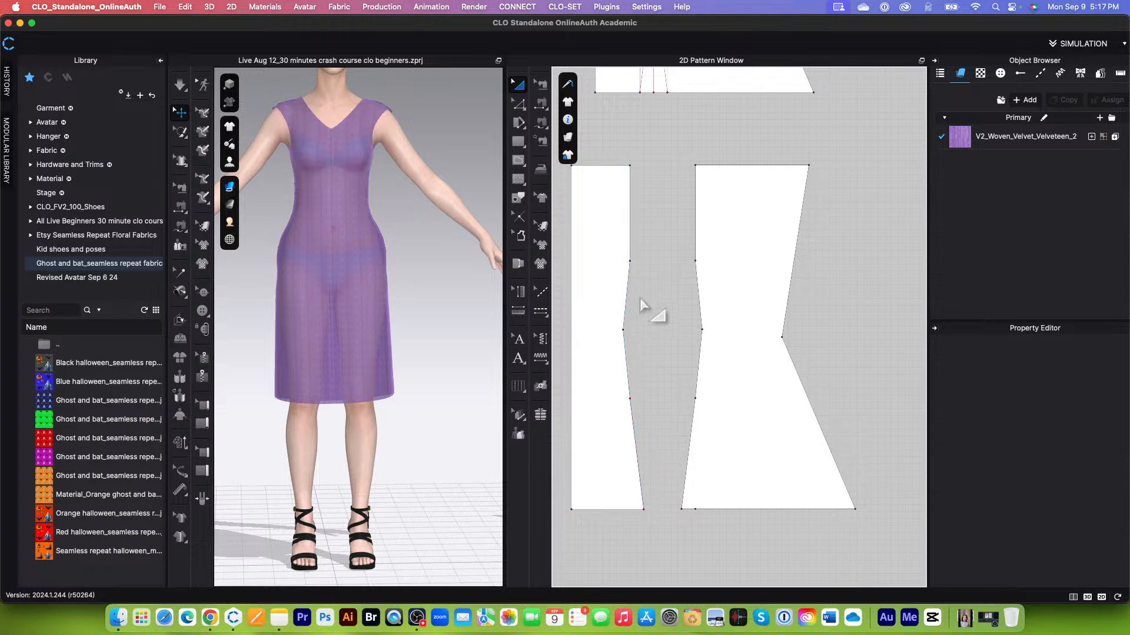
scroll(641, 302, "down", 1)
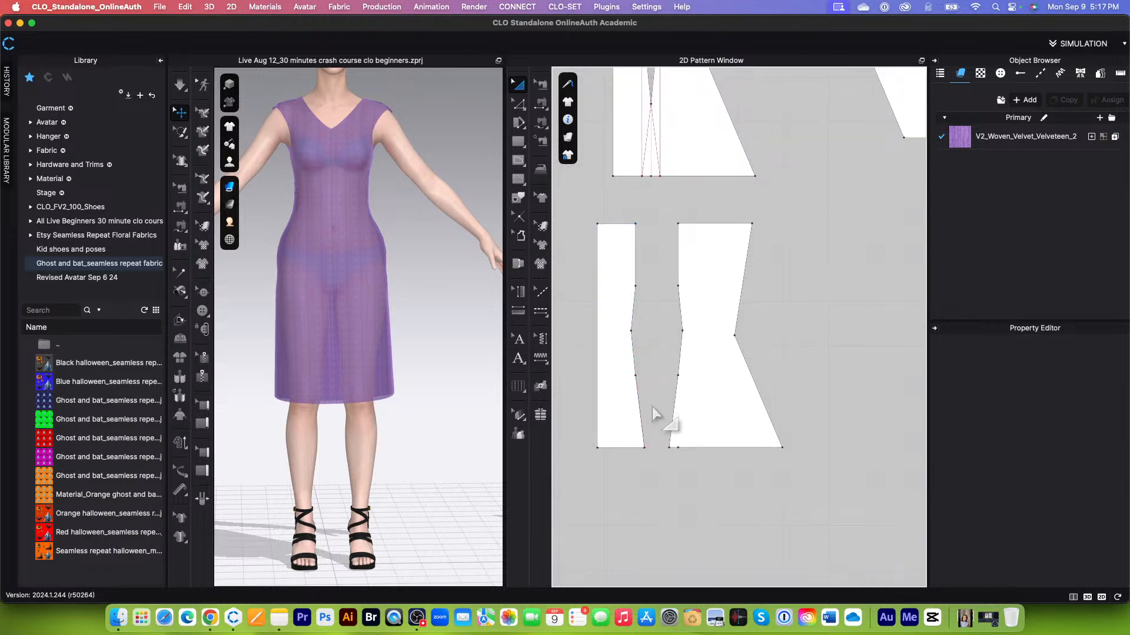
scroll(655, 407, "down", 2)
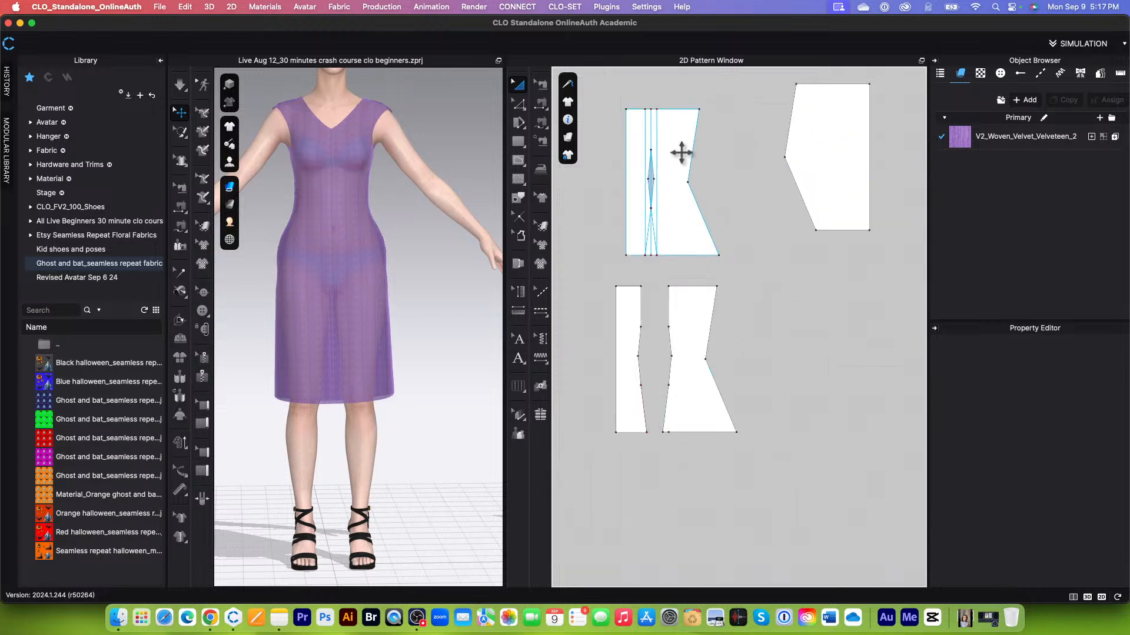
scroll(685, 124, "up", 1)
scroll(659, 172, "up", 3)
scroll(665, 173, "down", 2)
scroll(638, 176, "up", 3)
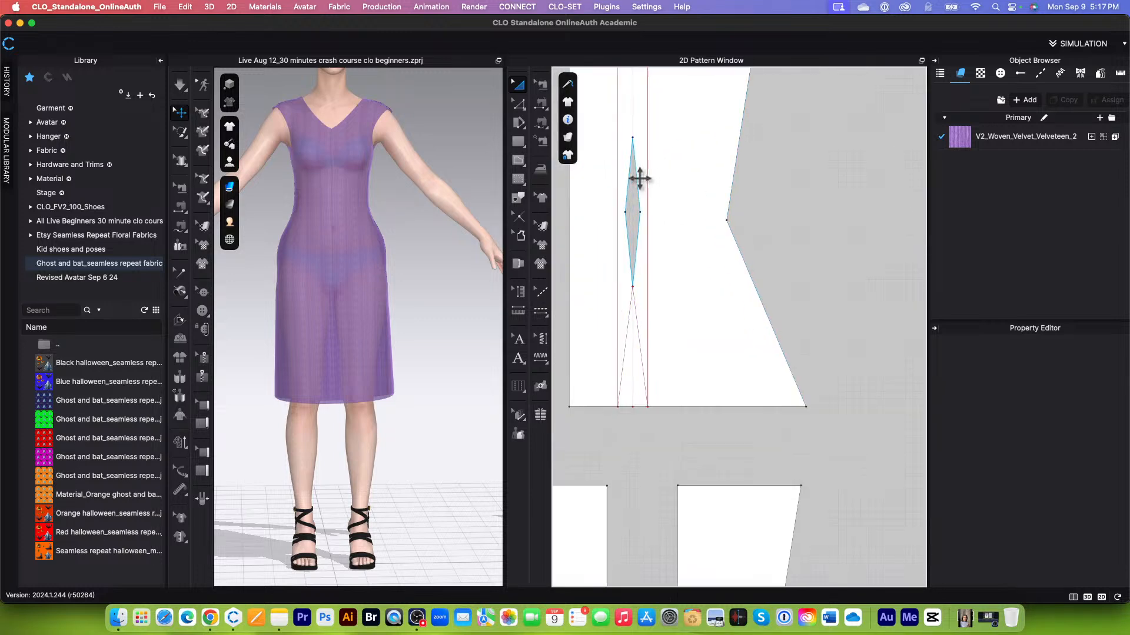
scroll(751, 307, "down", 4)
scroll(661, 214, "up", 3)
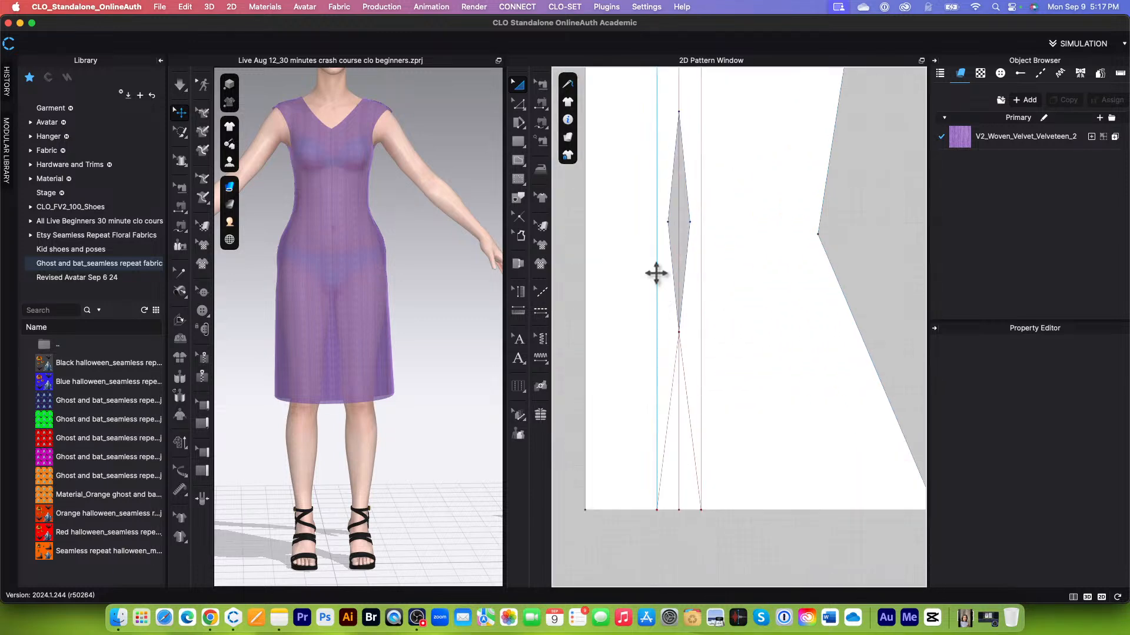
scroll(660, 245, "down", 6)
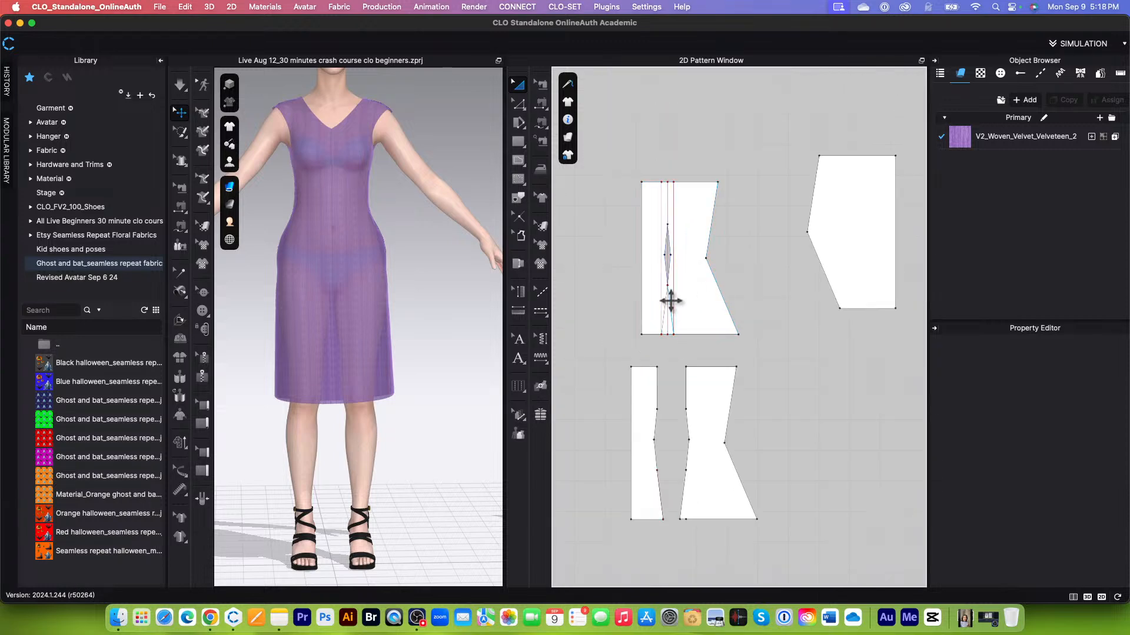
scroll(681, 328, "up", 2)
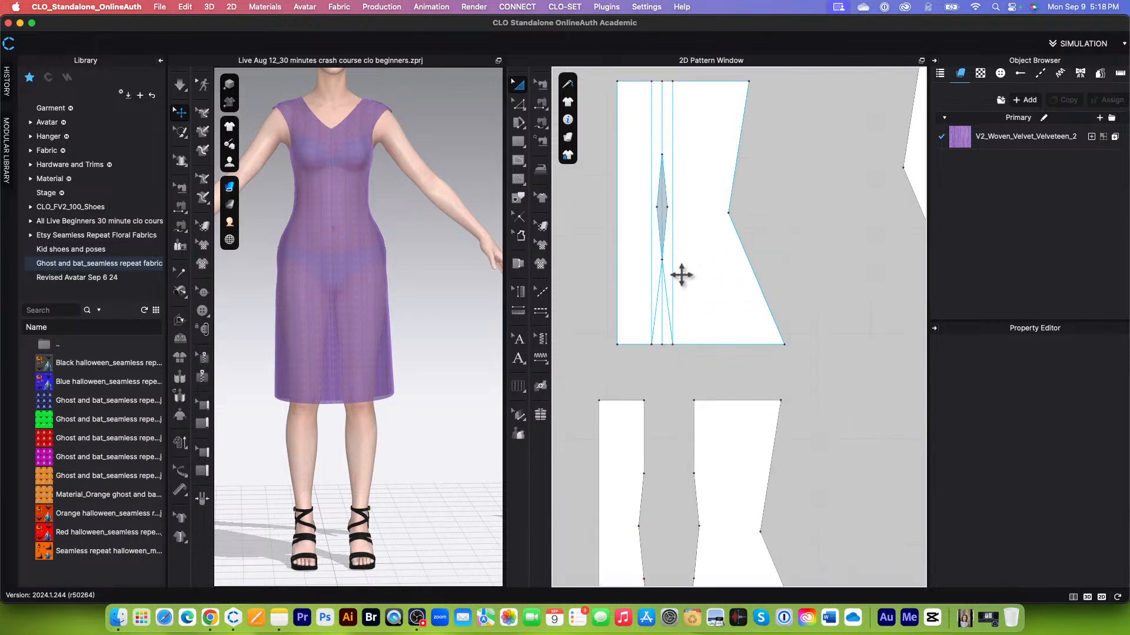
scroll(690, 292, "down", 3)
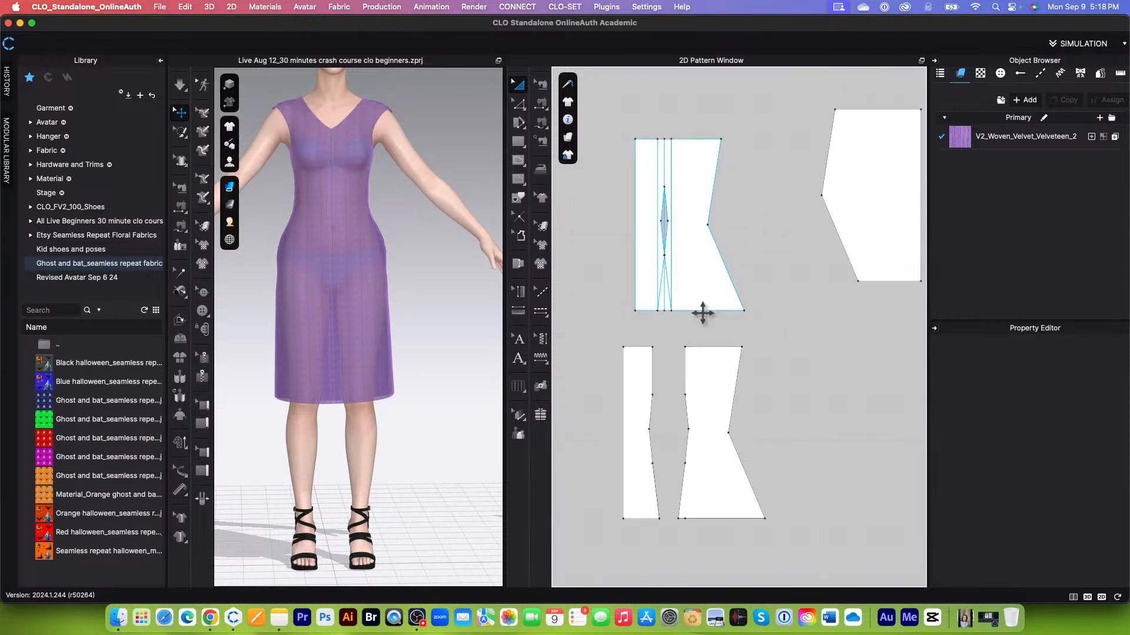
Clone the original one-piece darted pattern as a Symmetric Pattern without sewing, placed about 79 cm away, beside the wide split panel
right_click(693, 283)
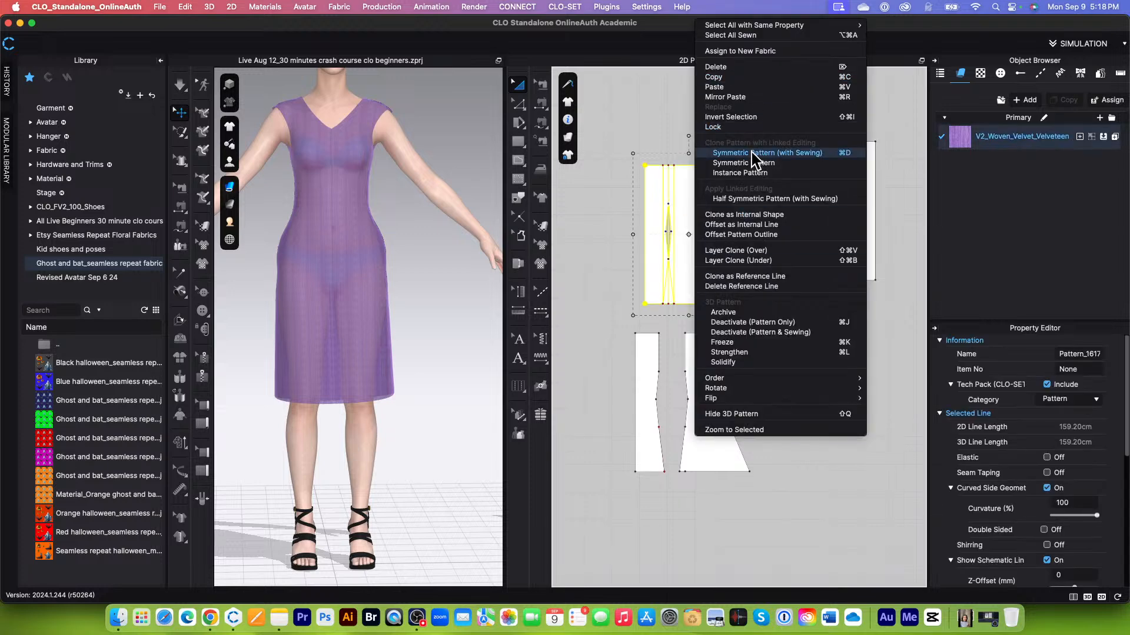
left_click(601, 232)
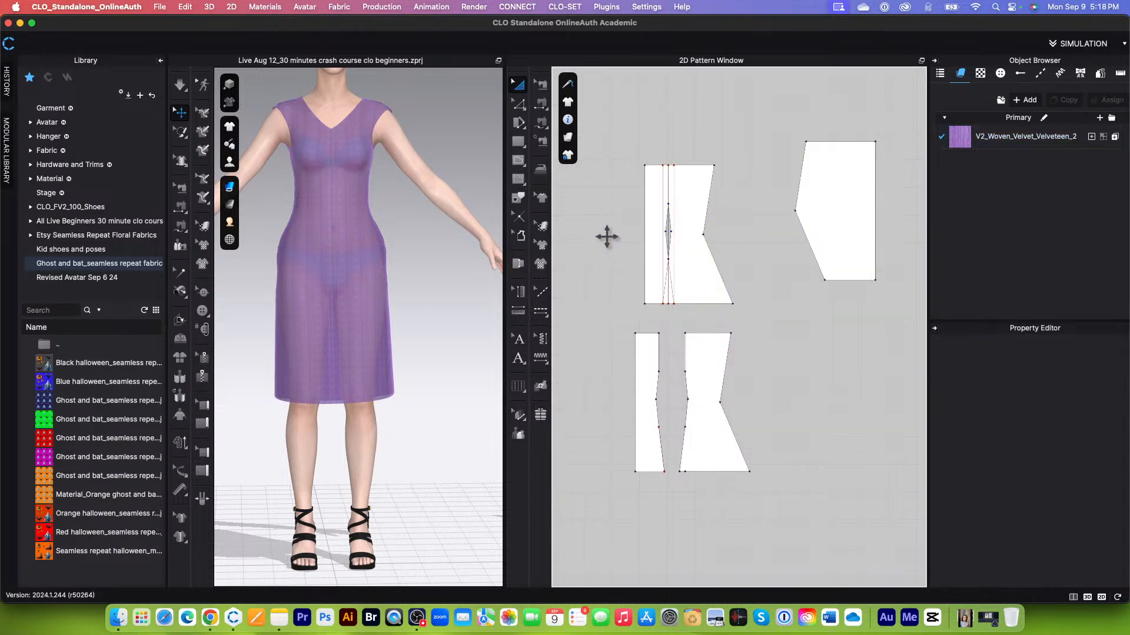
left_click(701, 277)
right_click(697, 278)
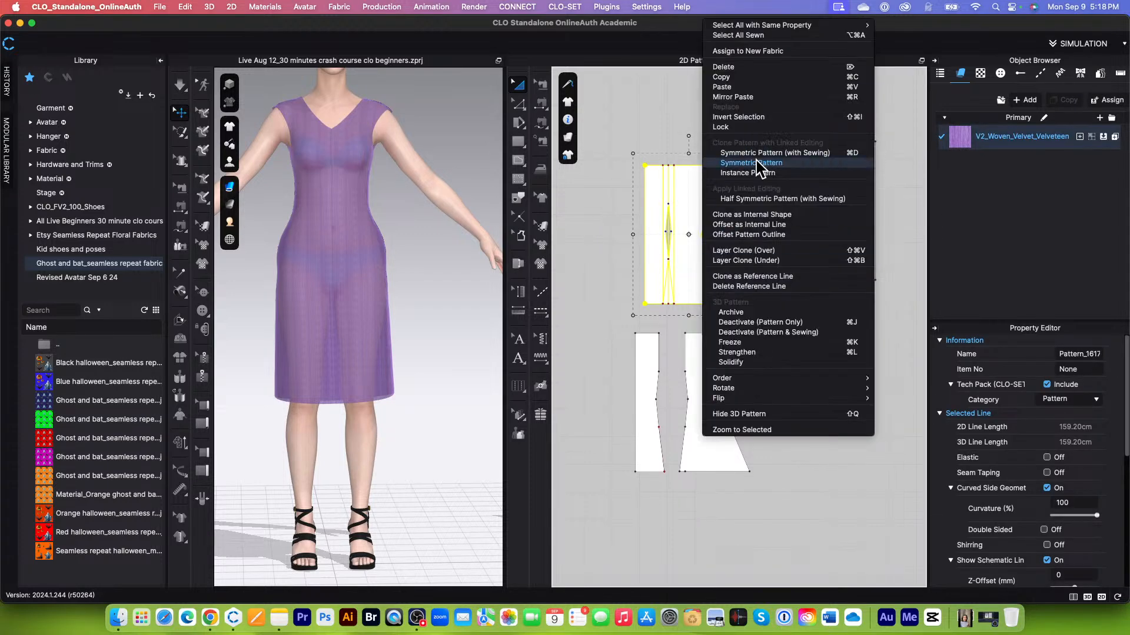
scroll(635, 193, "down", 5)
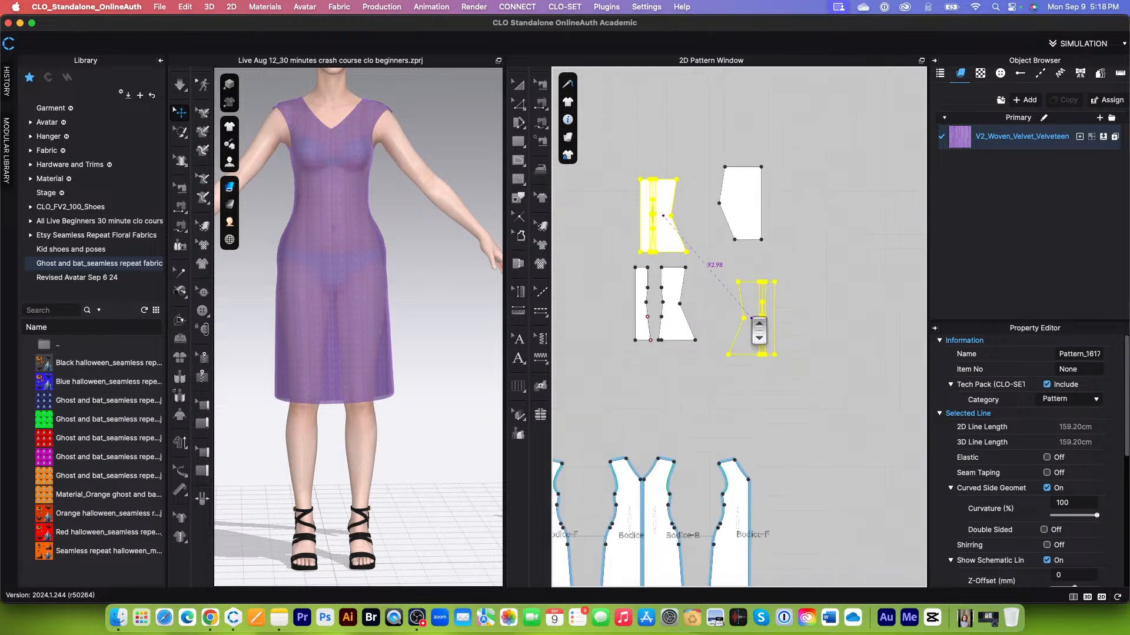
scroll(748, 314, "up", 6)
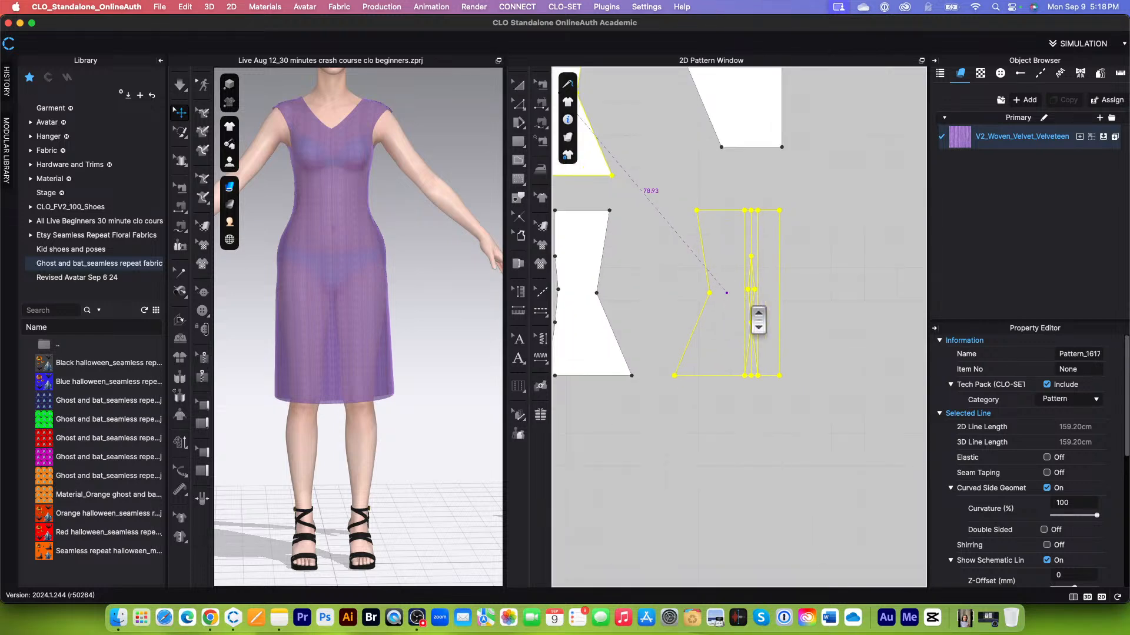
left_click(735, 307)
Remove the linked editing from the mirrored clone of the darted pattern
left_click(718, 340)
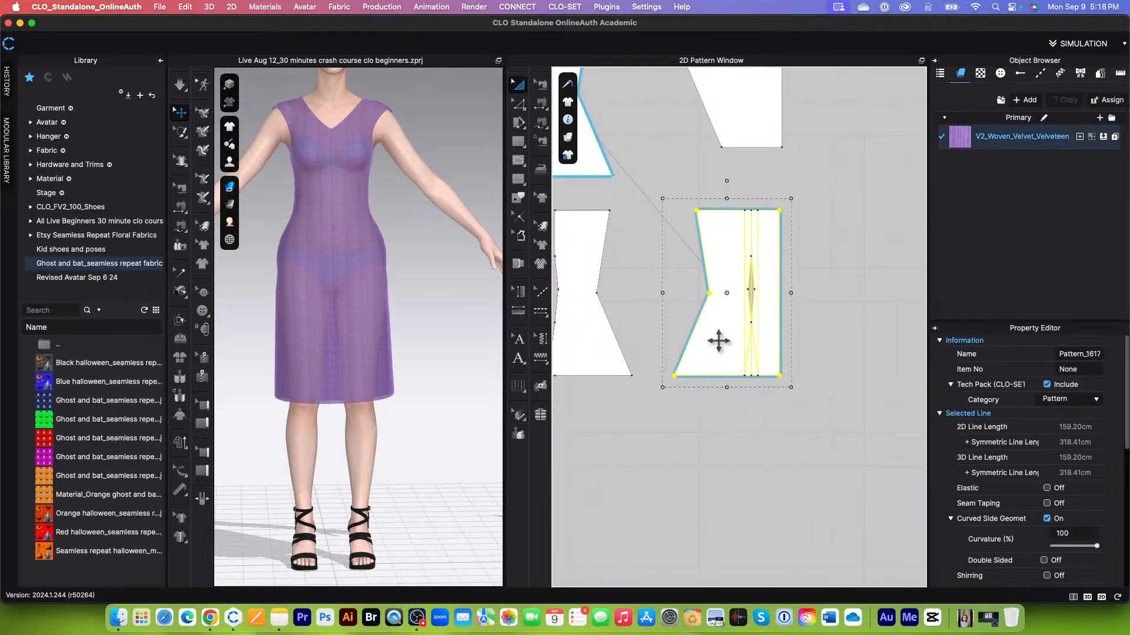
right_click(718, 341)
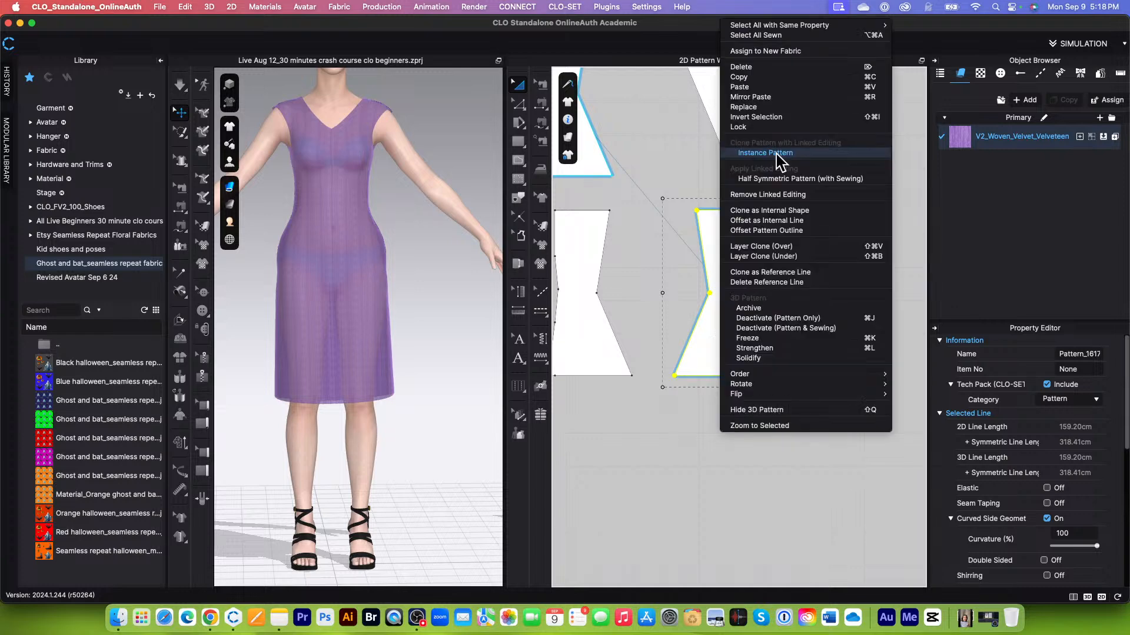
left_click(776, 154)
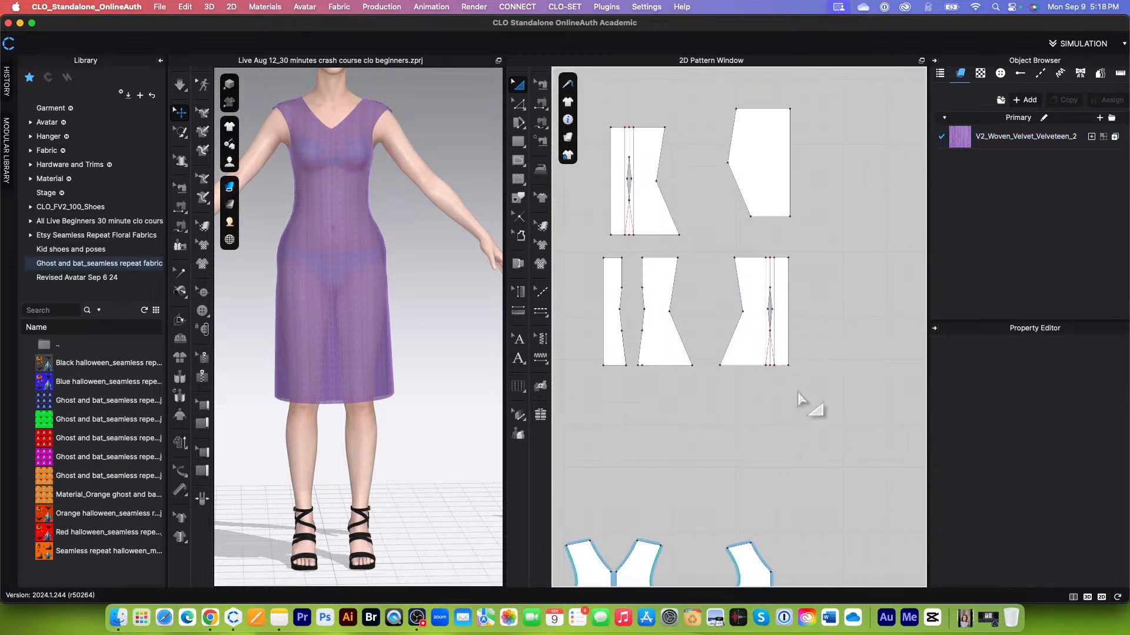
scroll(795, 390, "up", 3)
scroll(800, 388, "down", 3)
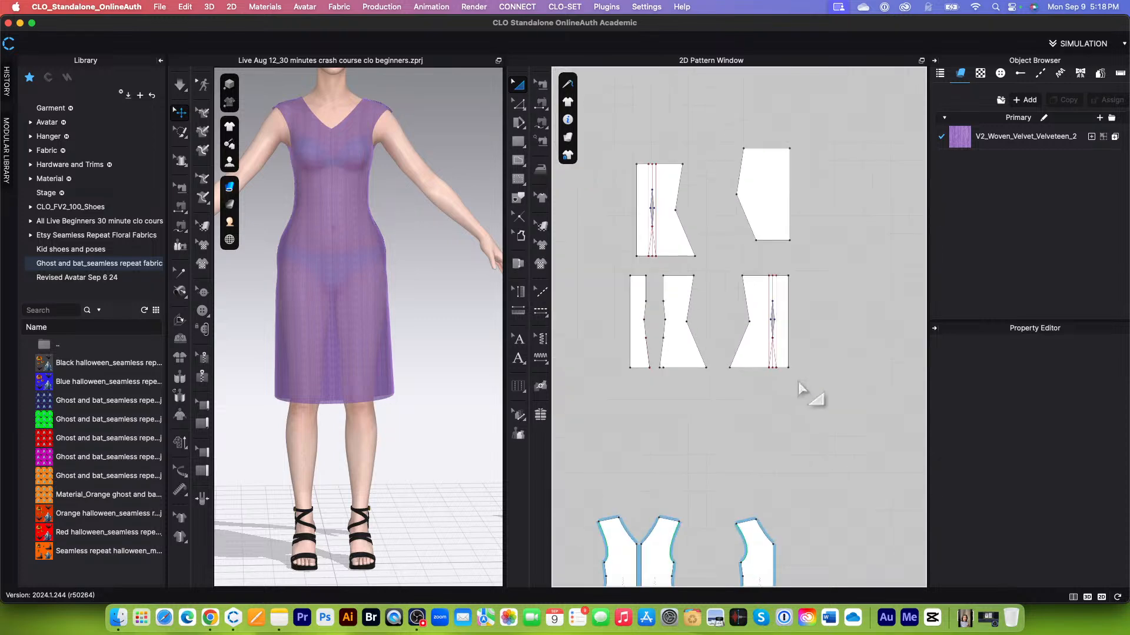
Clone the unlinked darted piece as a Symmetric Pattern without sewing, placed about 43 cm away, beside its straight edge
scroll(811, 391, "up", 4)
left_click(719, 319)
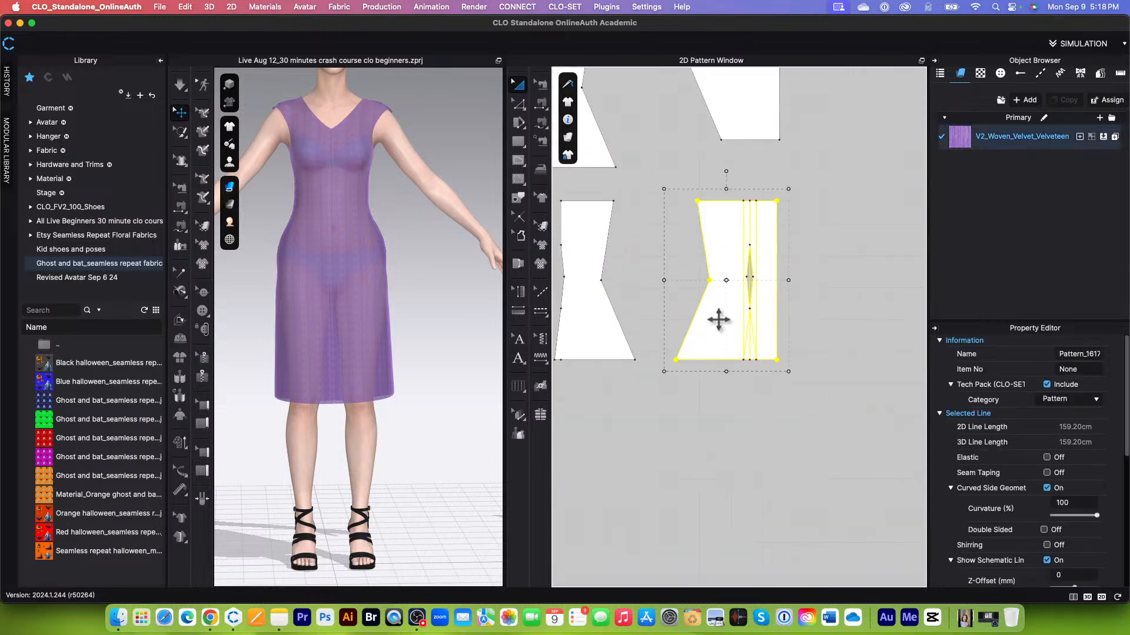
right_click(718, 319)
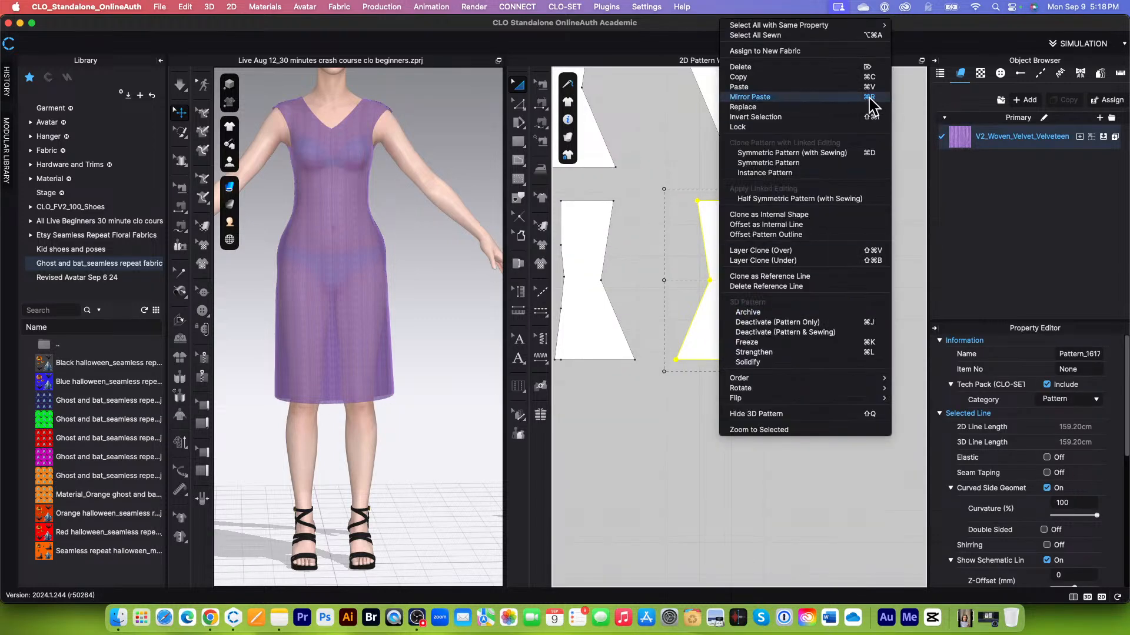
left_click(775, 163)
scroll(696, 283, "down", 3)
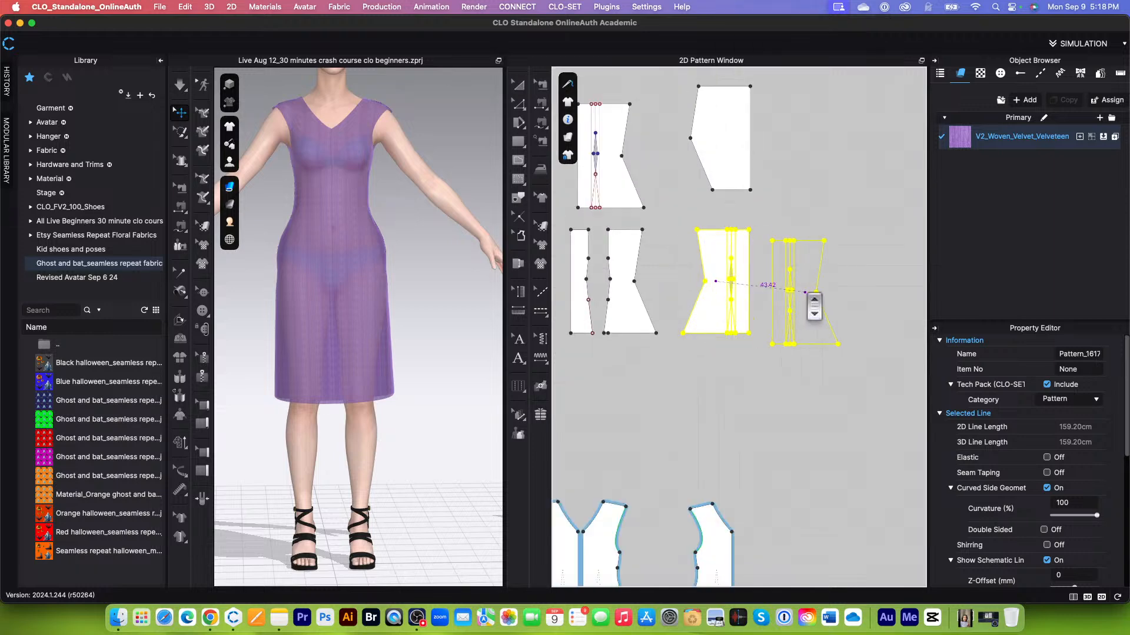
left_click(810, 300)
left_click(816, 419)
Delete the intermediate mirrored piece between the wide split panel and the newest clone
left_click(716, 326)
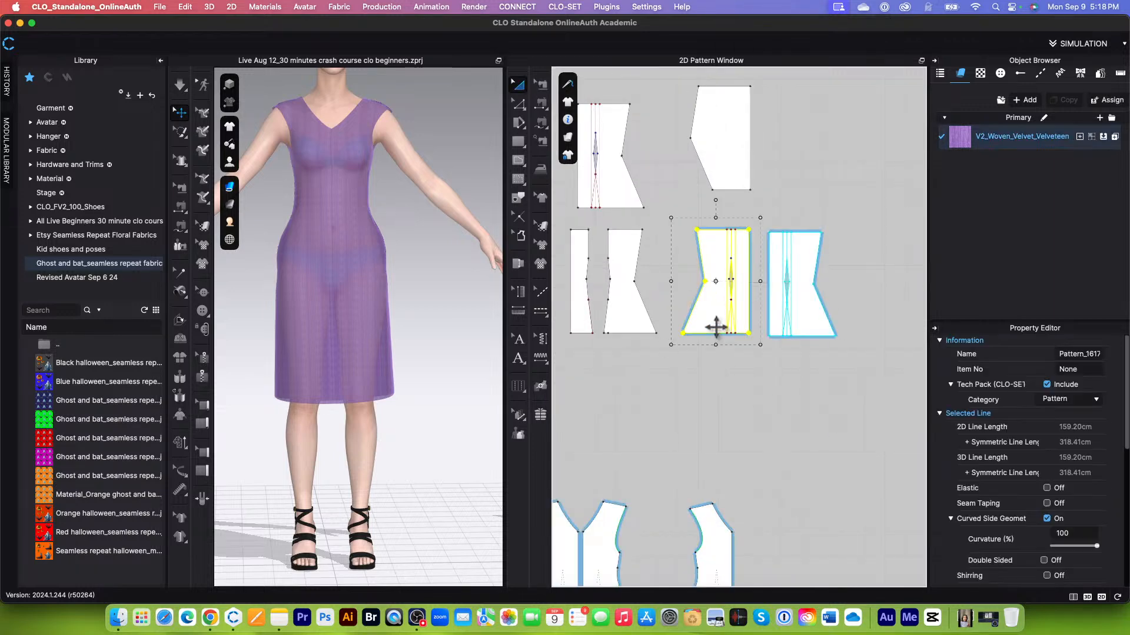
key("Delete")
scroll(820, 341, "up", 3)
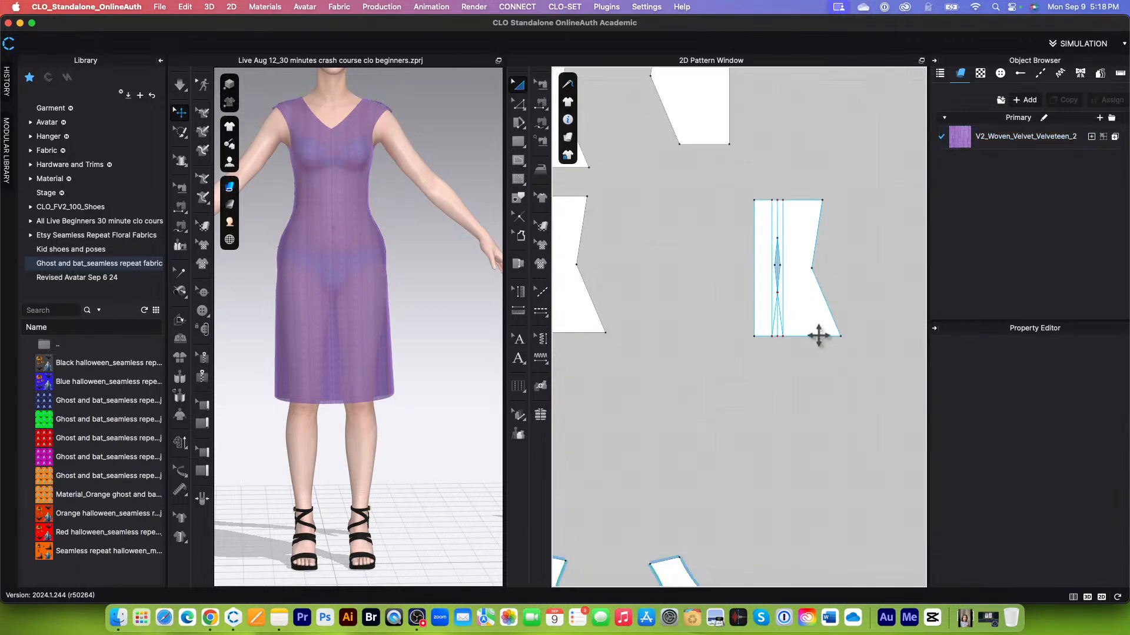
Move the remaining darted clone closer to the wide split panel, level with it
scroll(827, 371, "down", 2)
left_click_drag(816, 320, 725, 319)
left_click(651, 399)
scroll(646, 320, "up", 5)
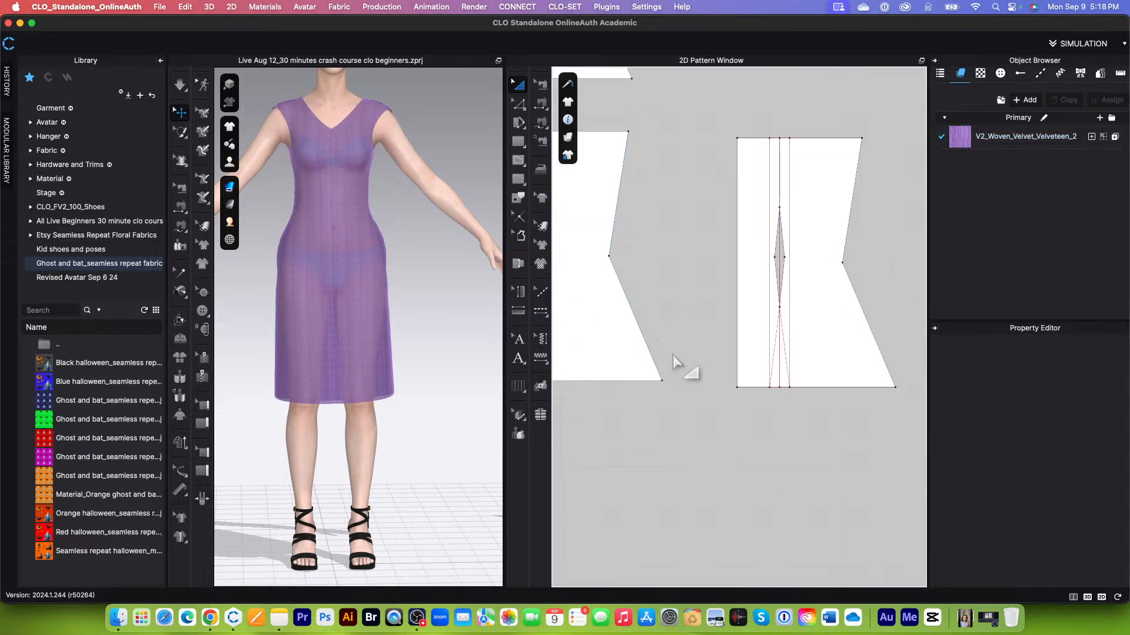
mouse_move(827, 348)
left_mouse_down()
mouse_move(819, 333)
mouse_move(812, 346)
left_mouse_up()
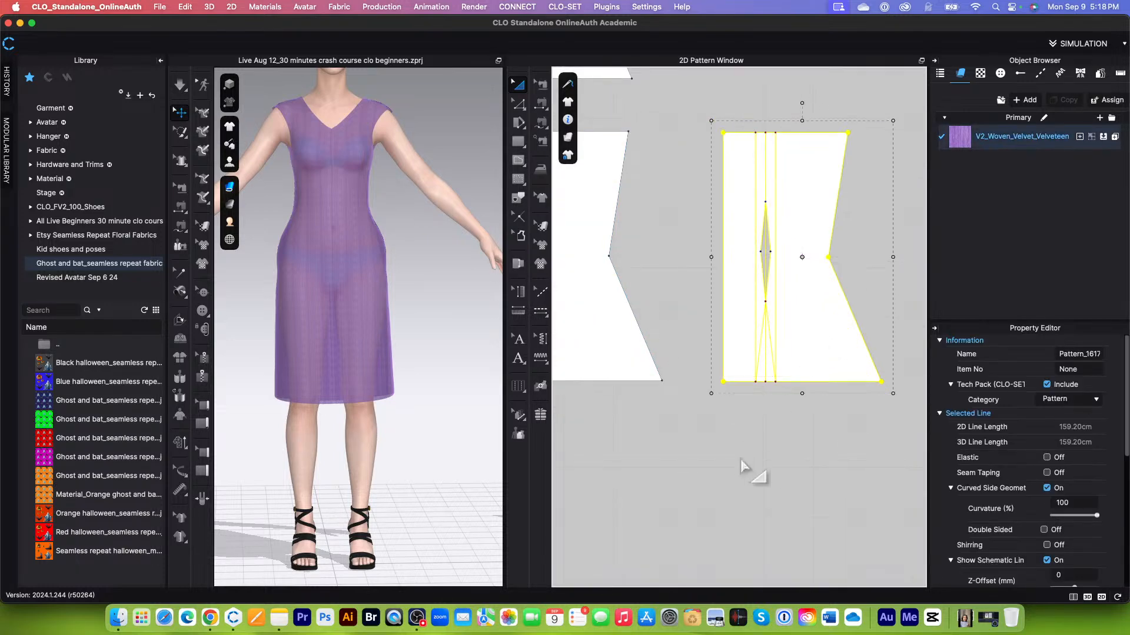
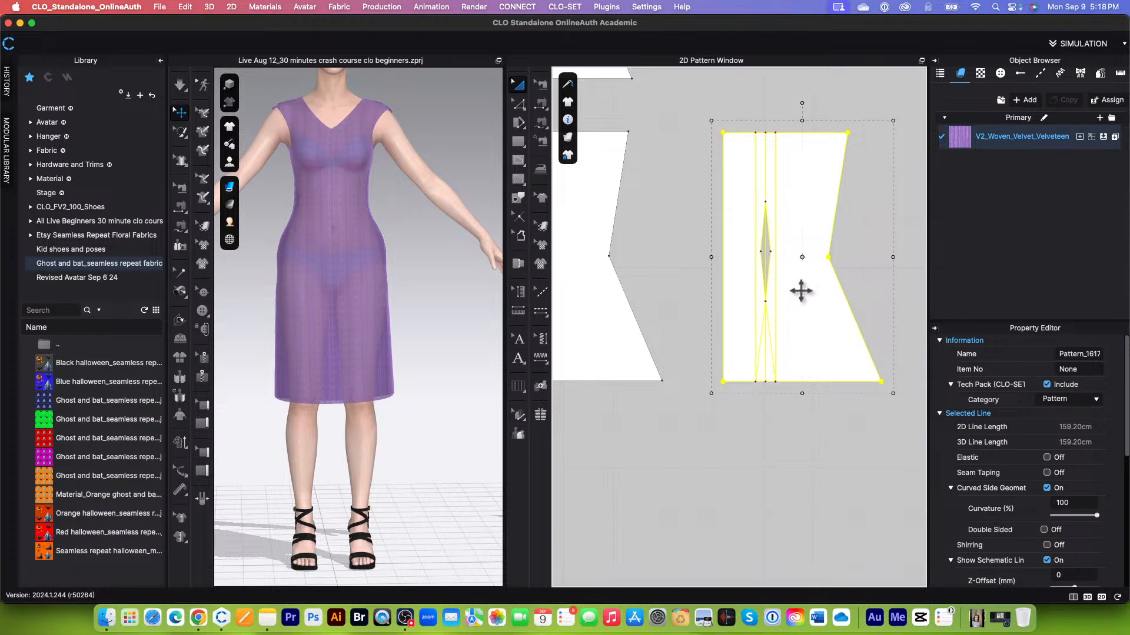
left_click(903, 295)
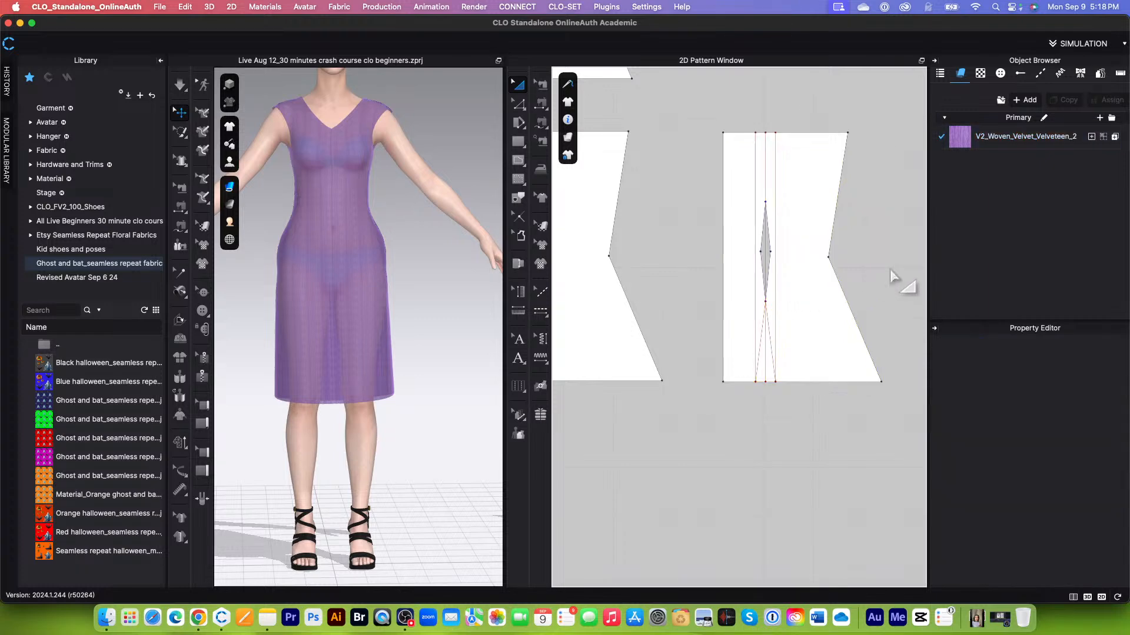
Examine the clone's waist dart and the slanted internal lines running from its lower tip to the hem
scroll(862, 292, "down", 3)
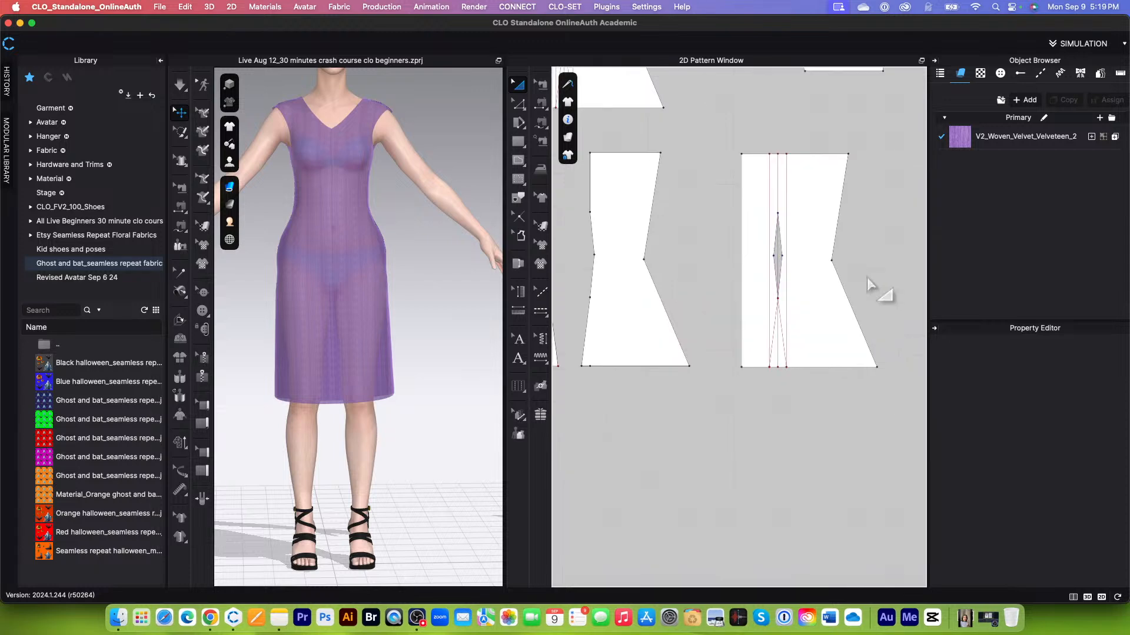
scroll(871, 285, "up", 2)
scroll(875, 290, "up", 2)
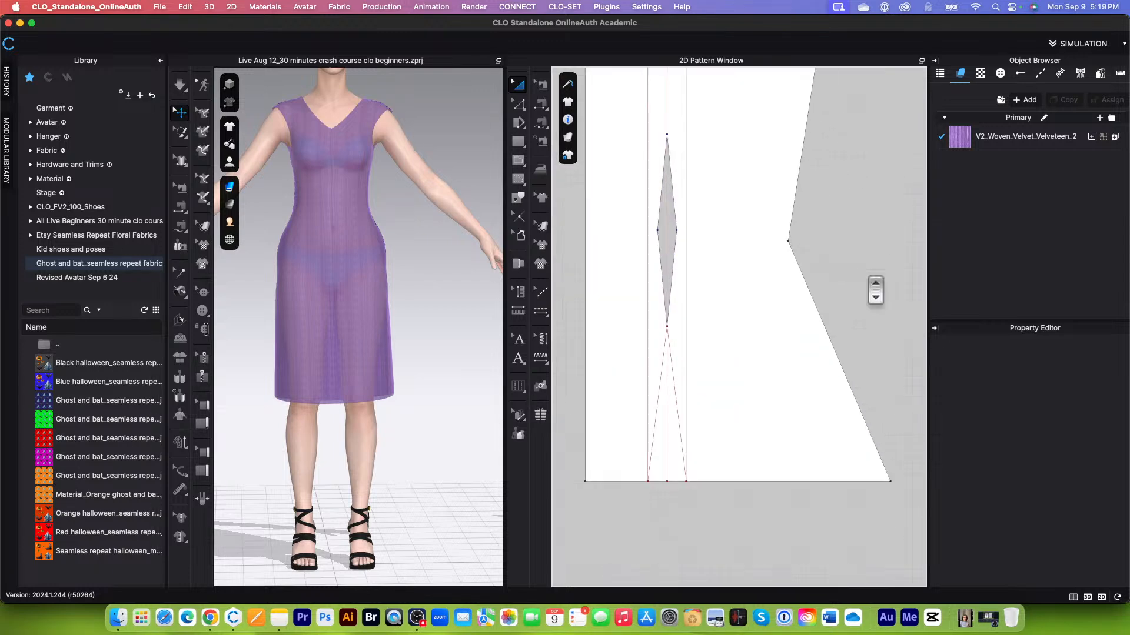
scroll(875, 290, "down", 1)
scroll(875, 290, "down", 1)
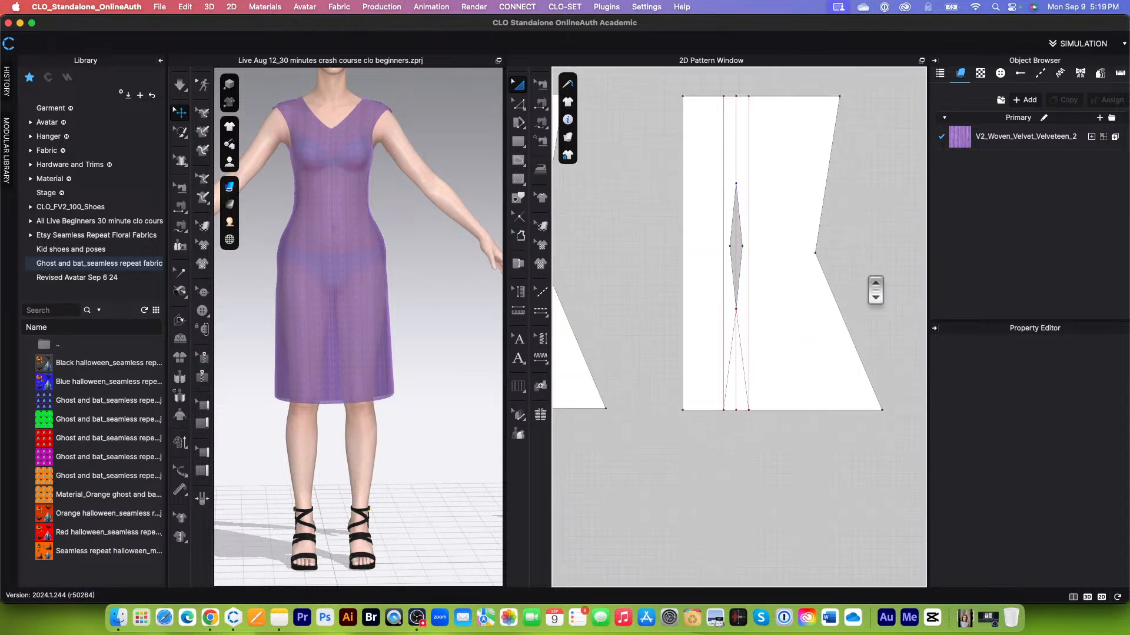
scroll(777, 347, "up", 2)
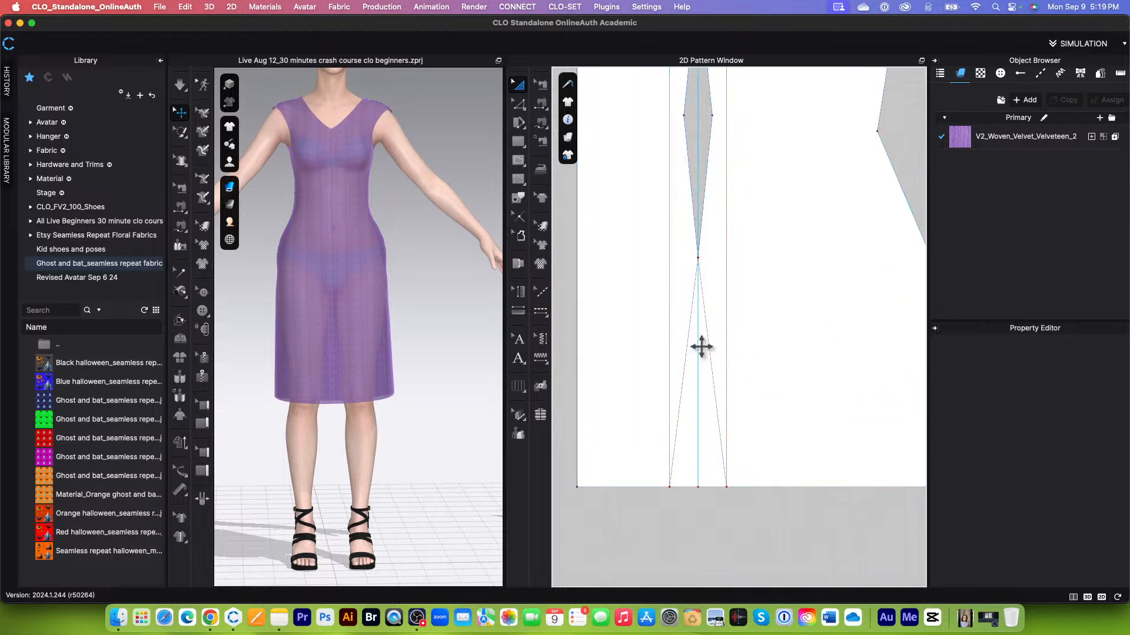
scroll(712, 494, "down", 2)
scroll(696, 383, "up", 2)
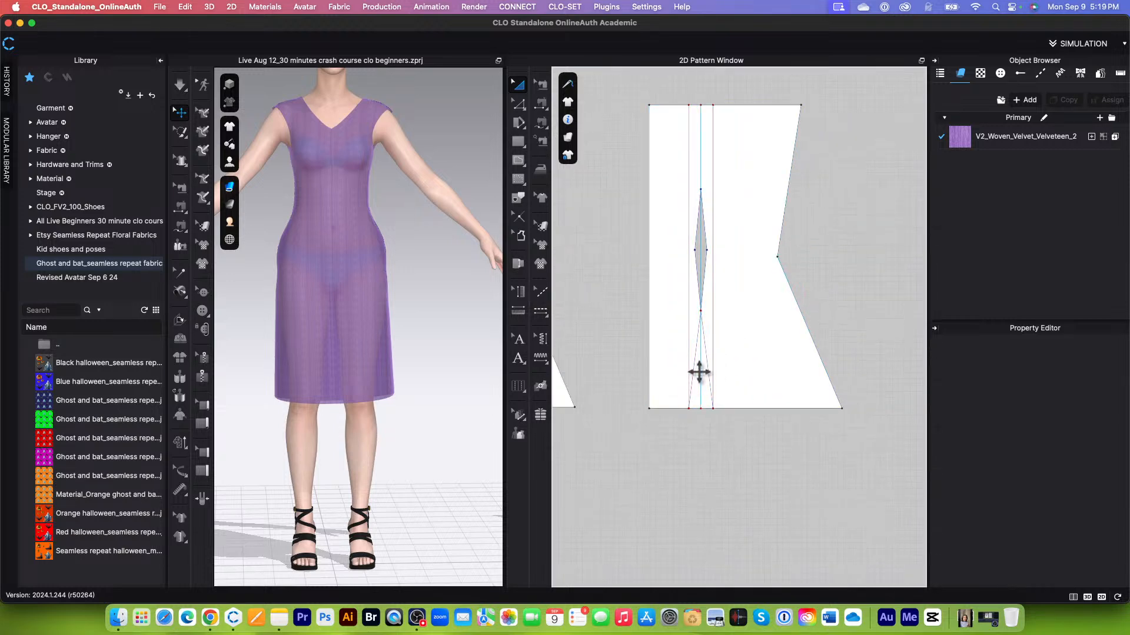
scroll(708, 385, "down", 1)
scroll(707, 385, "up", 2)
scroll(706, 382, "down", 2)
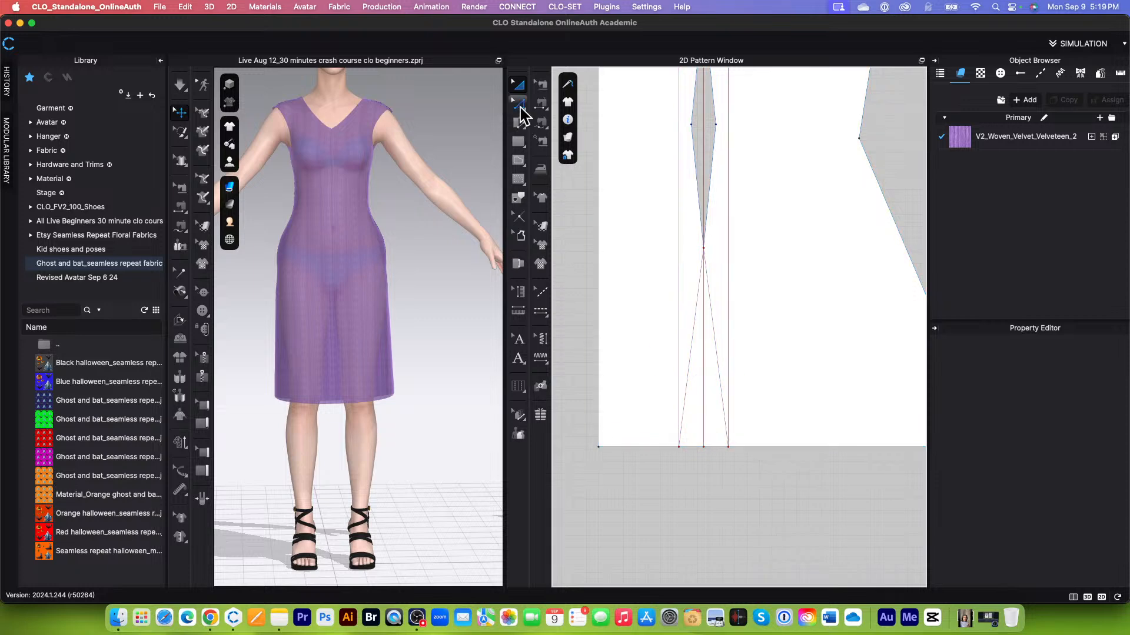
left_click(519, 104)
left_click(718, 371)
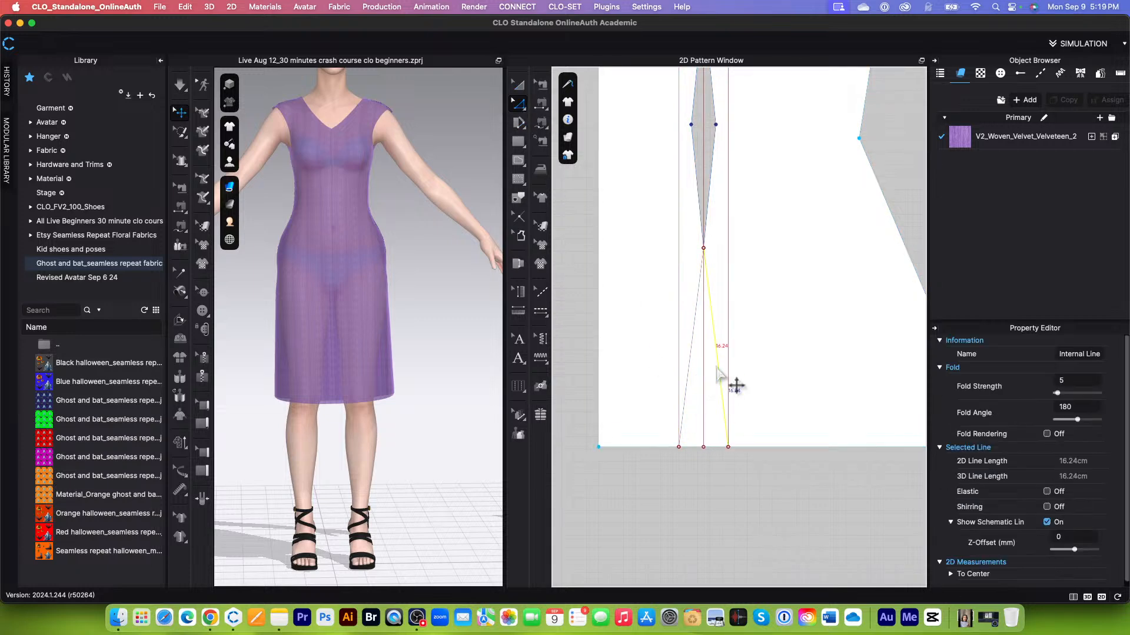
right_click(718, 371)
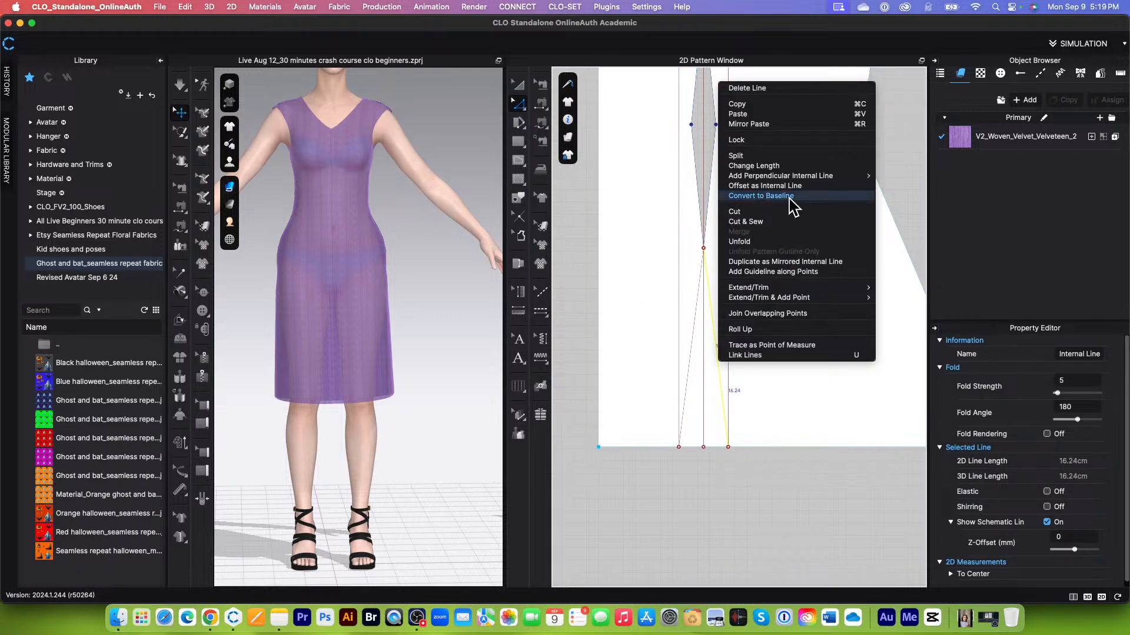
left_click(761, 213)
left_click(563, 362)
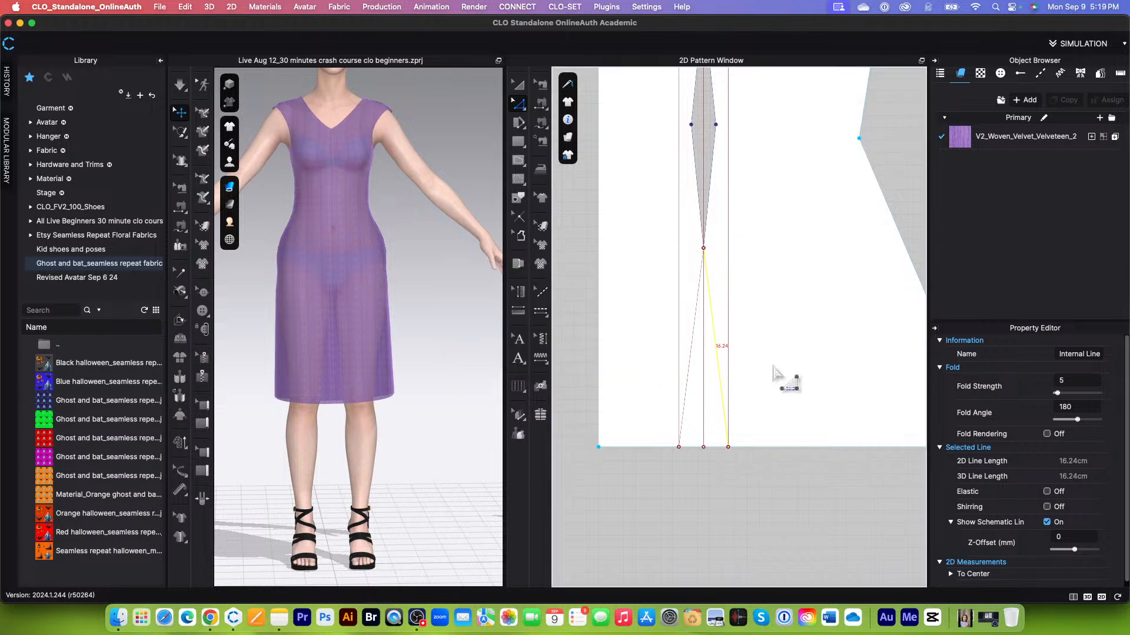
left_click(648, 504)
scroll(746, 434, "down", 2)
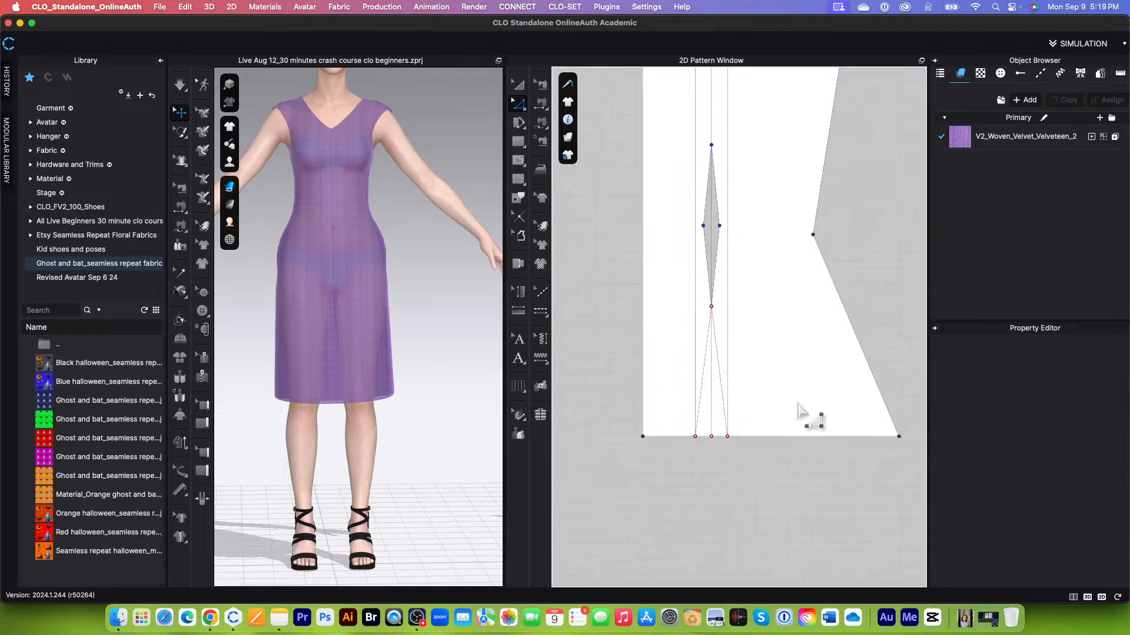
scroll(800, 409, "down", 2)
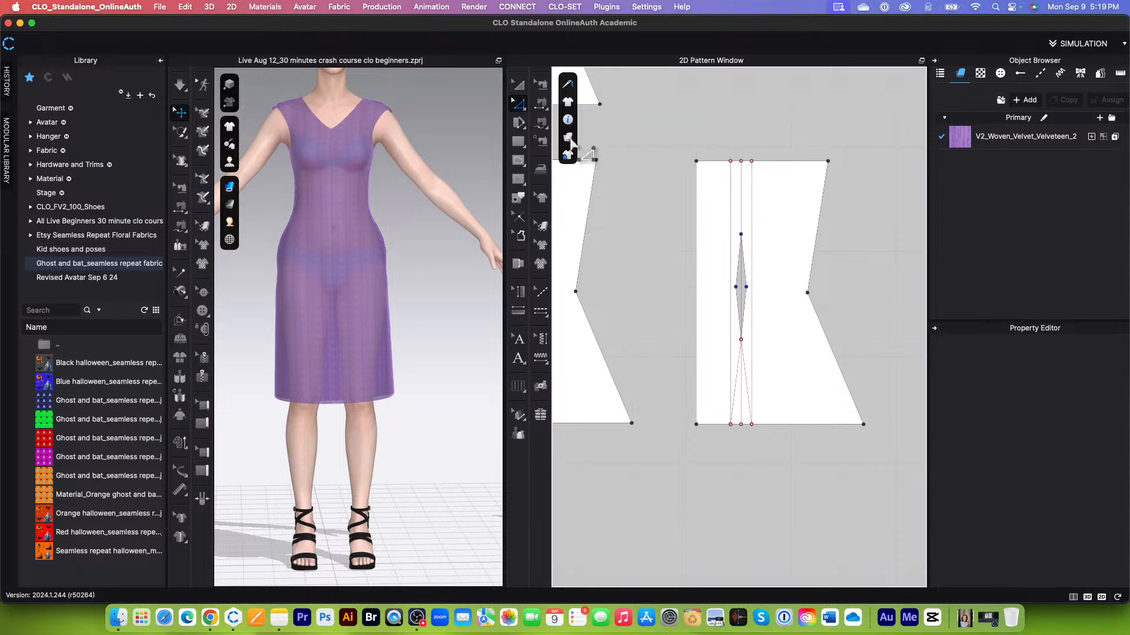
left_click(519, 90)
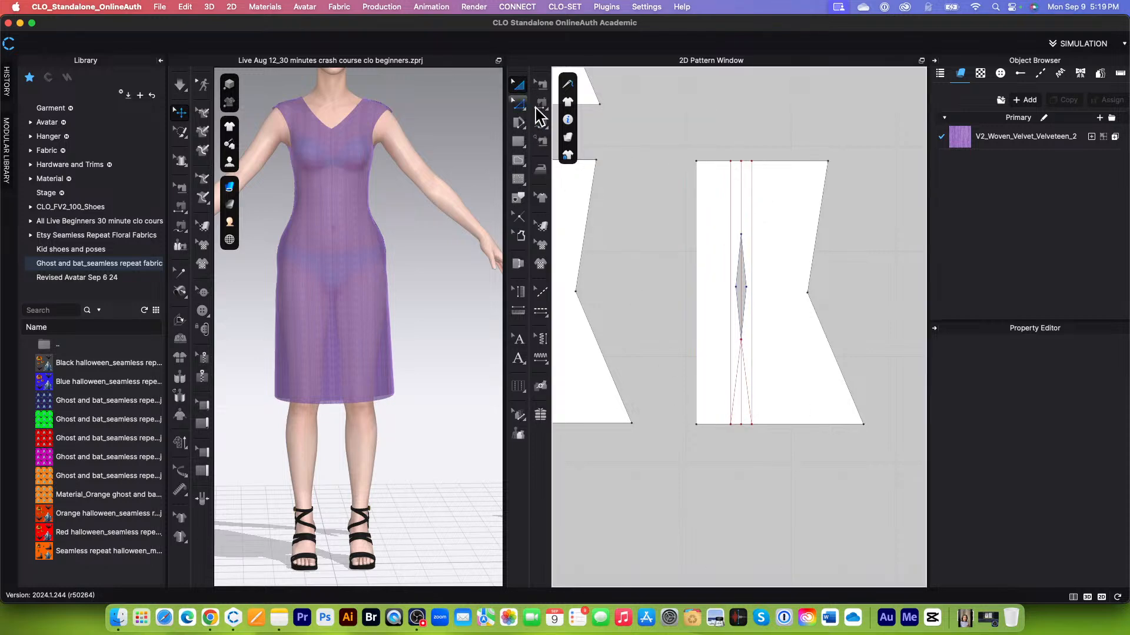
Trace the clone's top edge, straight side, hem, dart edge, flared slanted line and vertical centre line into a new narrow pattern placed below it
scroll(742, 212, "up", 3)
scroll(742, 213, "down", 1)
left_click(517, 198)
left_click(715, 143)
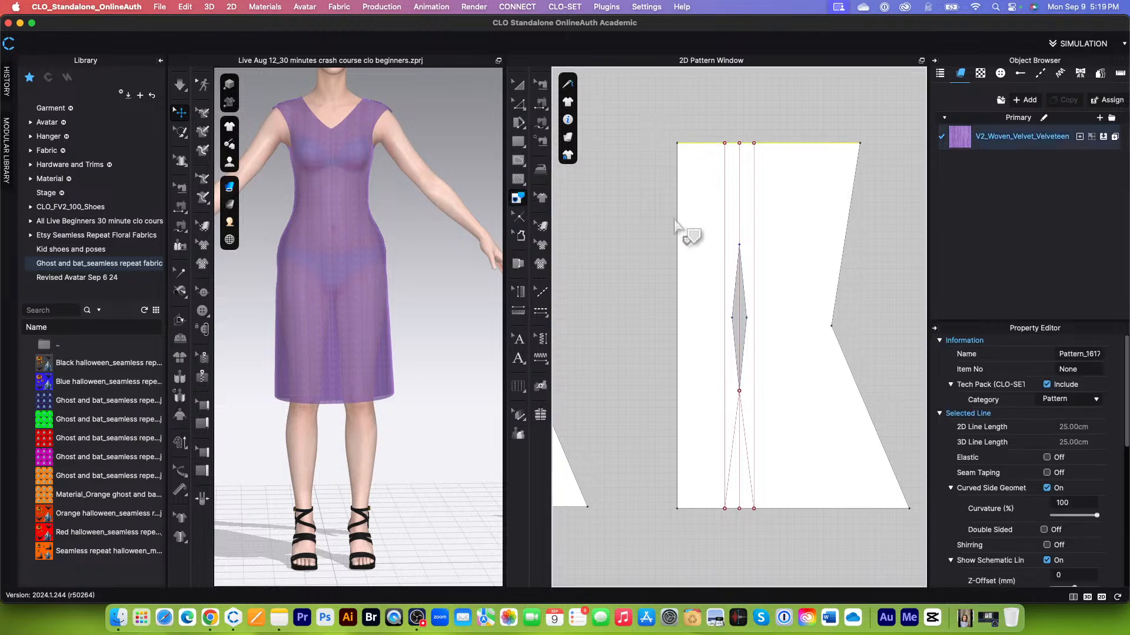
left_click(677, 312, "shift")
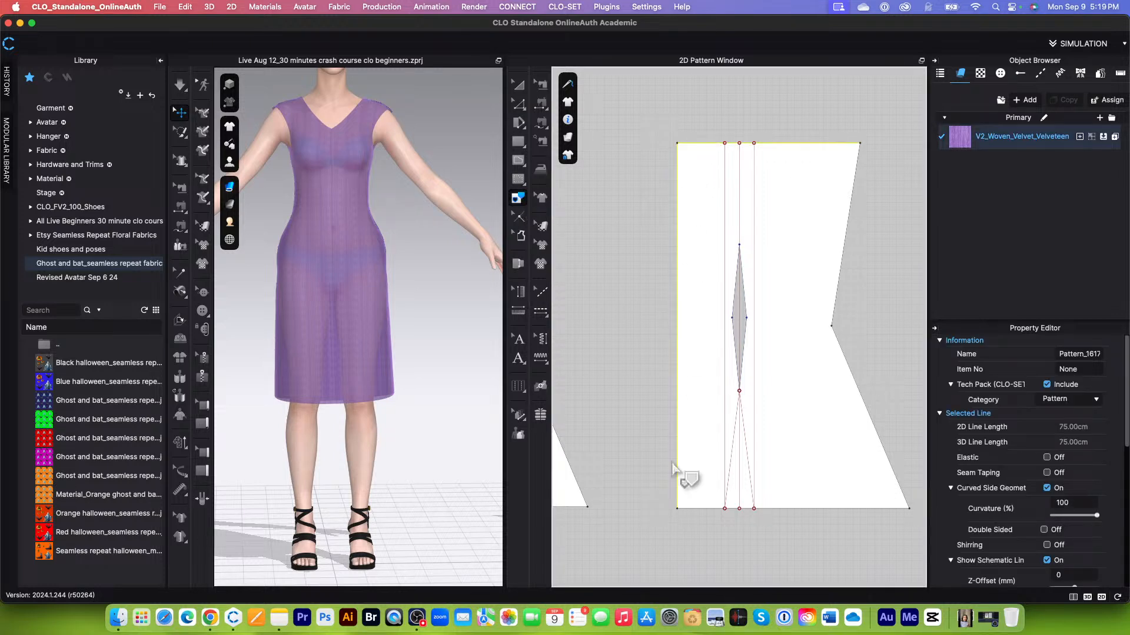
left_click(706, 509, "shift")
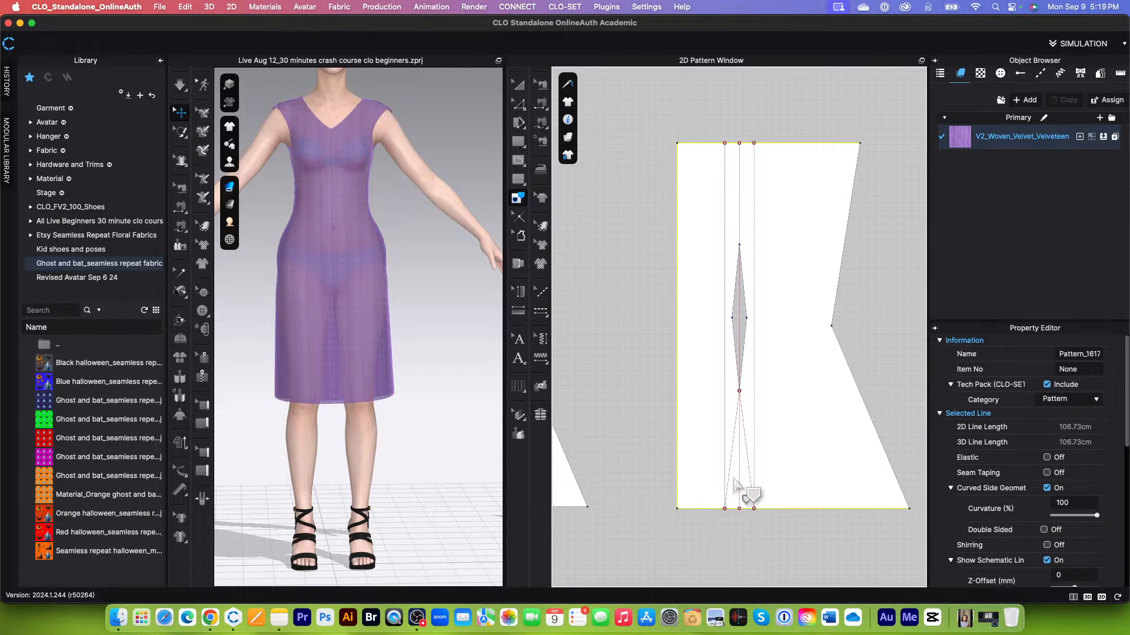
scroll(708, 471, "up", 5)
scroll(772, 406, "down", 1)
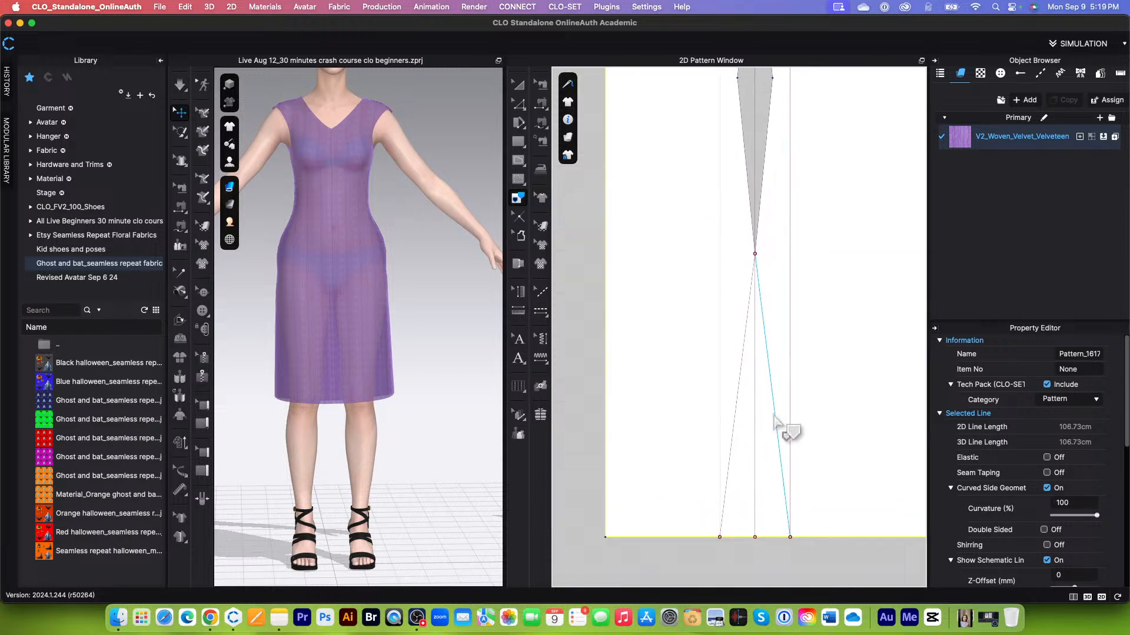
left_click(774, 419)
scroll(768, 406, "down", 3)
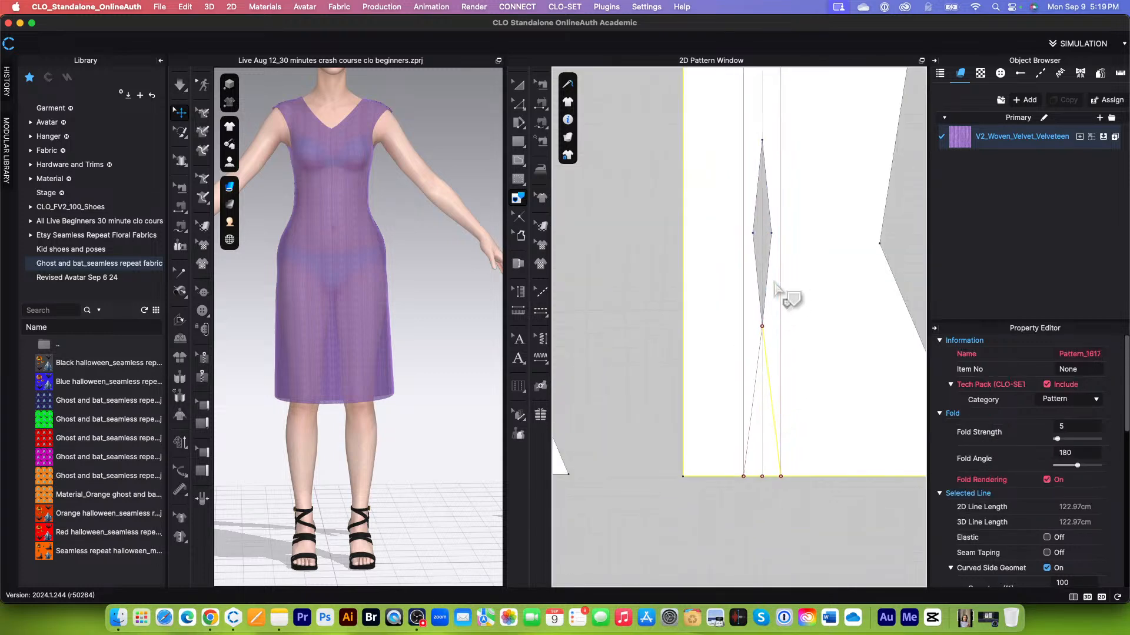
left_click(756, 219, "shift")
scroll(757, 218, "down", 2)
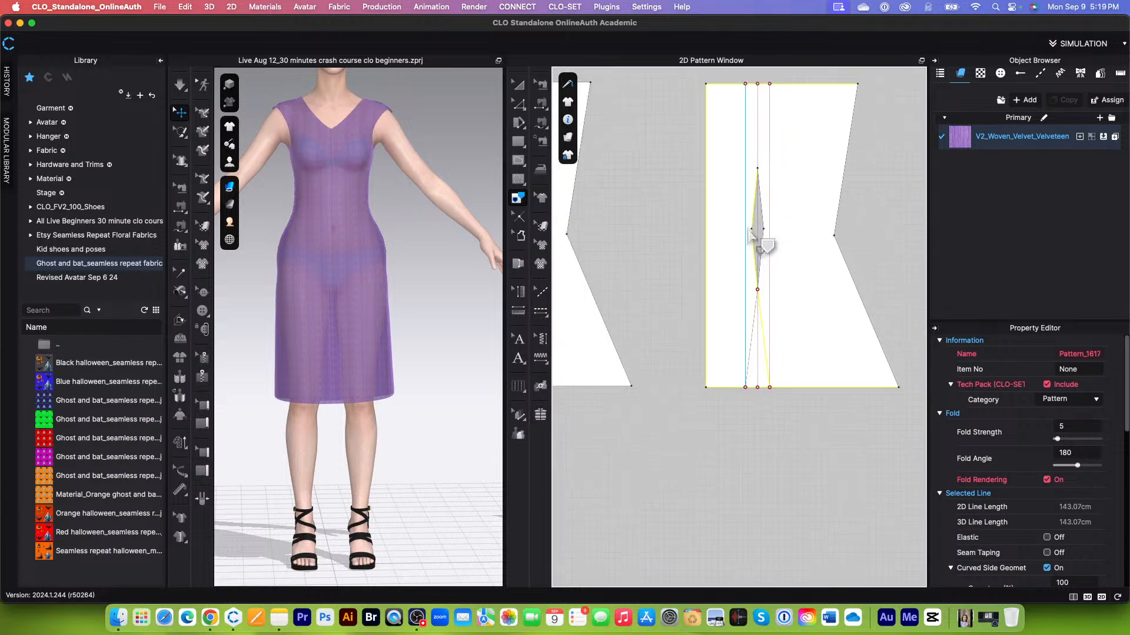
left_click(760, 152, "shift")
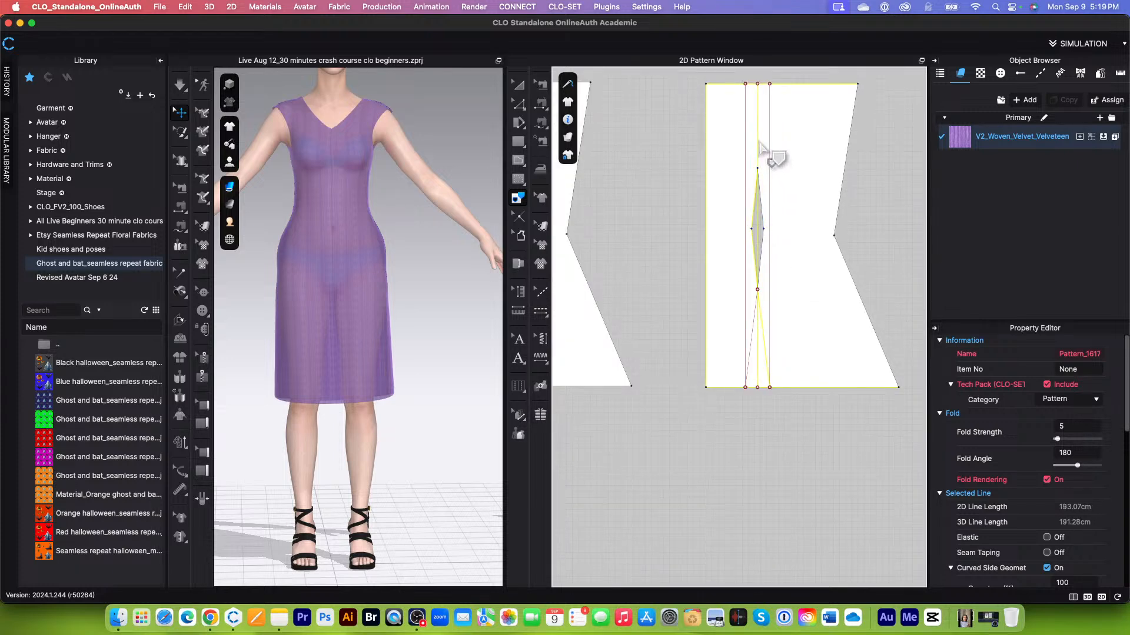
right_click(760, 147)
left_click(791, 143)
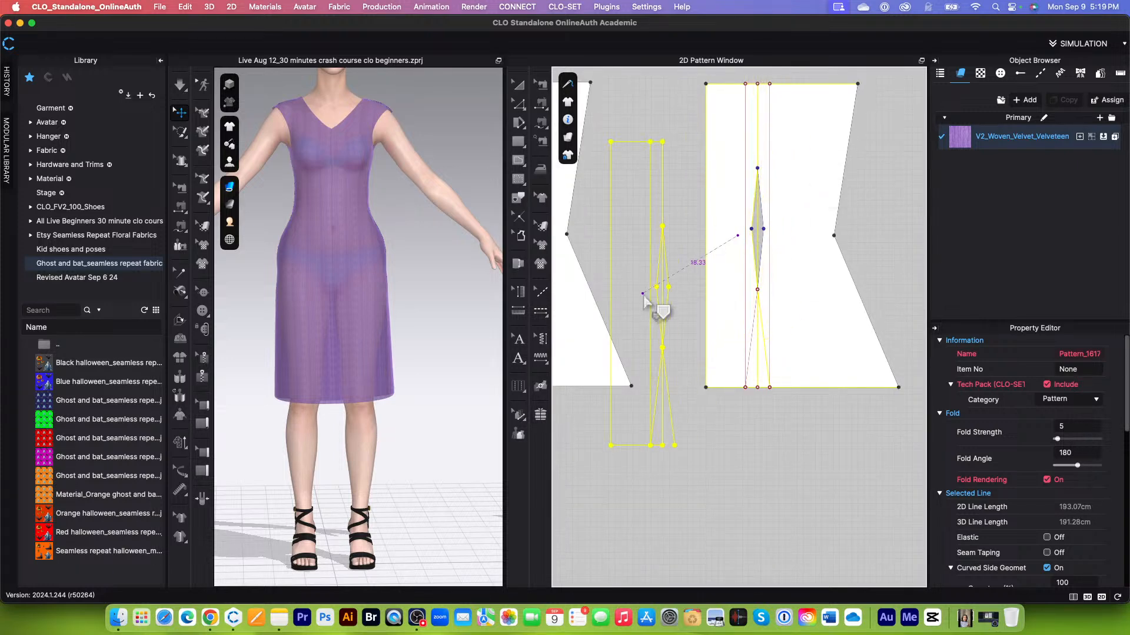
scroll(652, 297, "down", 2)
left_click(717, 409)
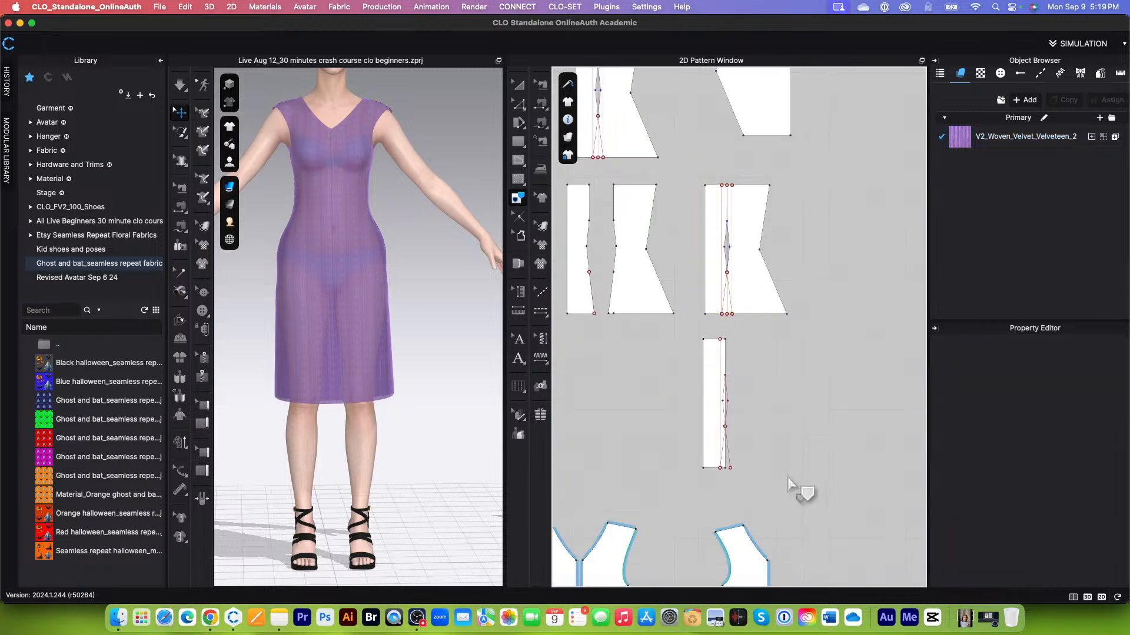
scroll(742, 520, "up", 5)
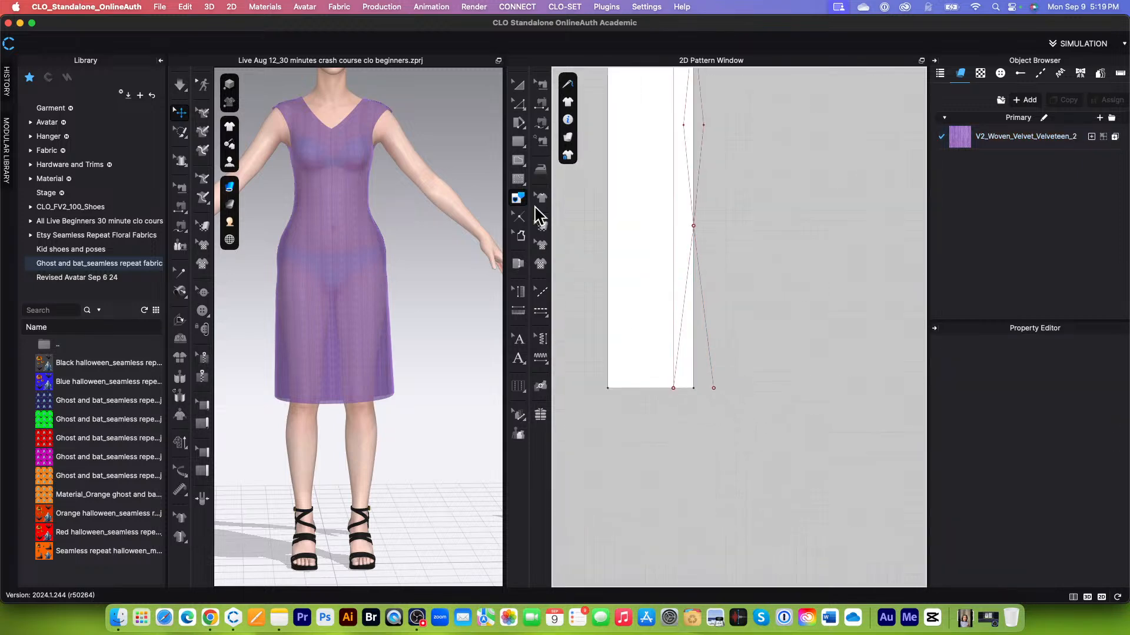
Move the narrow traced panel's lower hem corner out to the end of the flared slanted line
left_click(518, 104)
left_click_drag(694, 389, 714, 388)
left_click(813, 370)
Examine the slanted internal lines below the darted clone's dart and compare them with the narrow traced panel
scroll(791, 268, "down", 3)
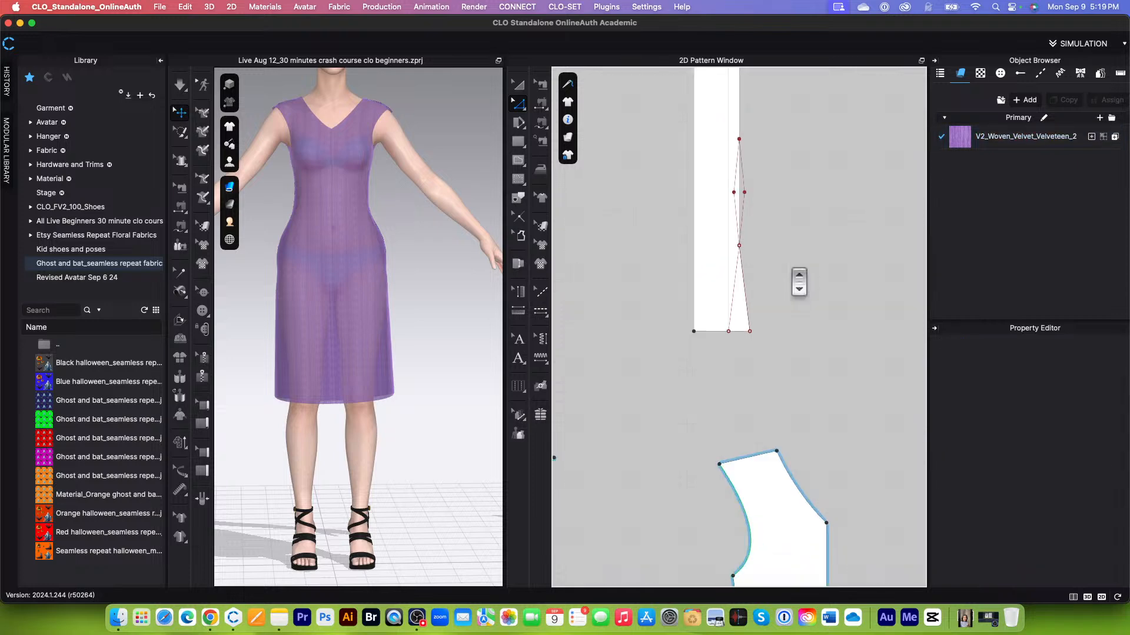
scroll(797, 283, "down", 3)
scroll(823, 224, "down", 3)
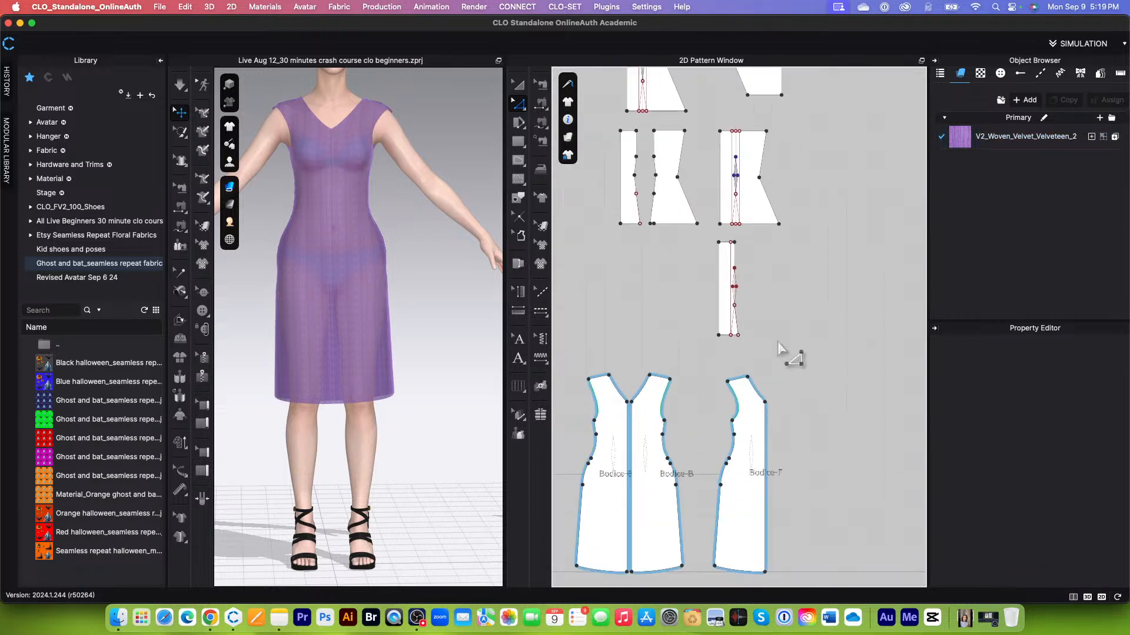
scroll(785, 336, "up", 3)
scroll(709, 317, "up", 3)
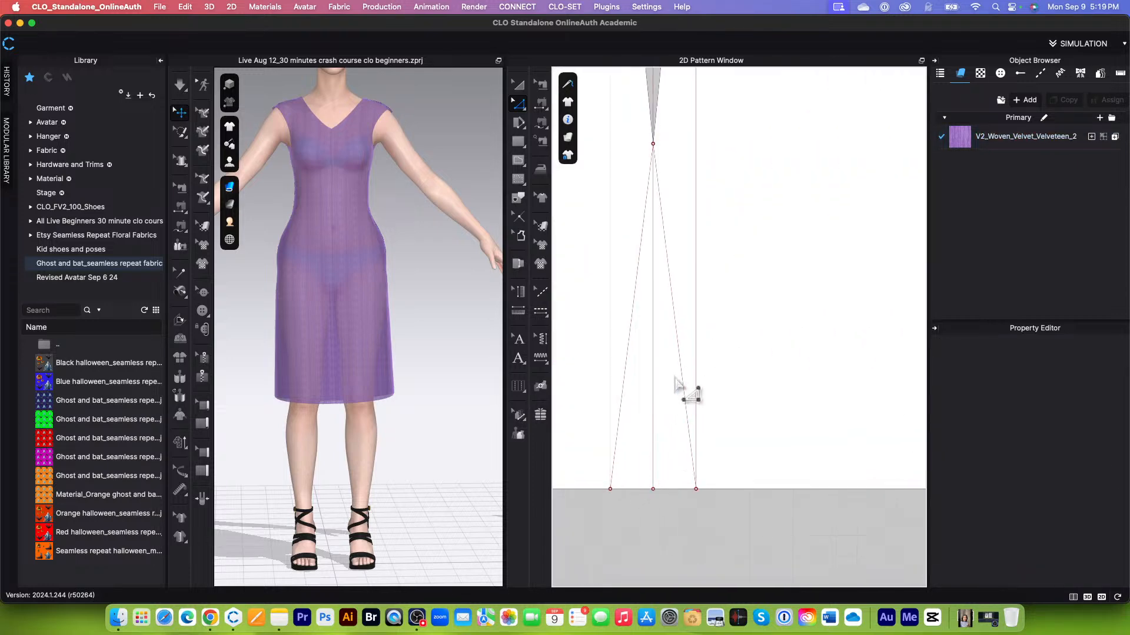
scroll(694, 380, "down", 3)
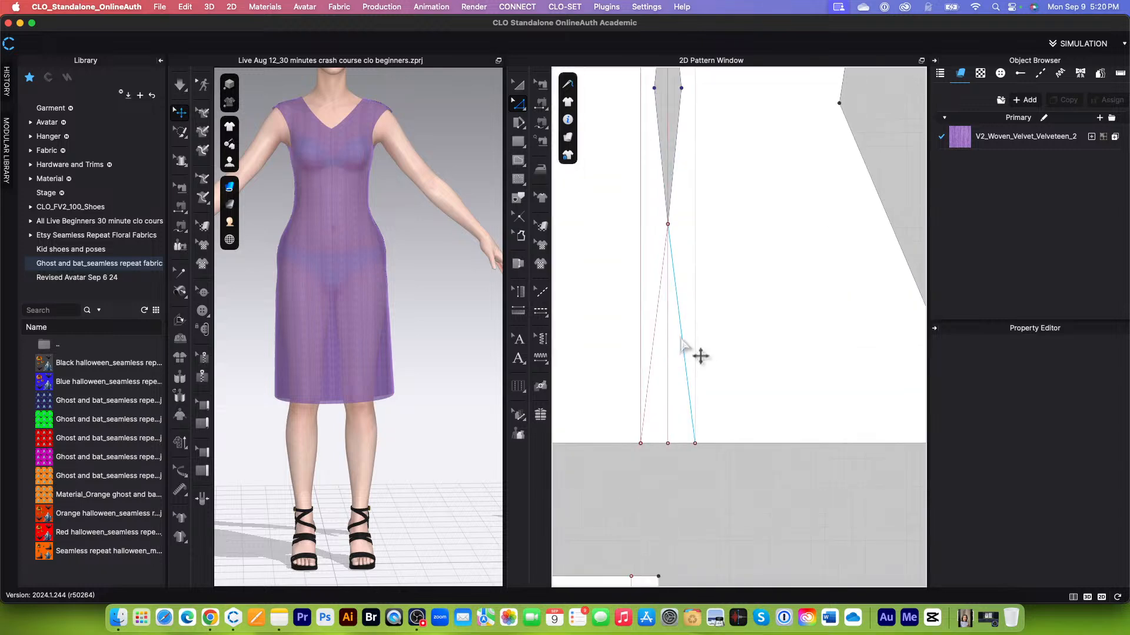
scroll(681, 337, "down", 4)
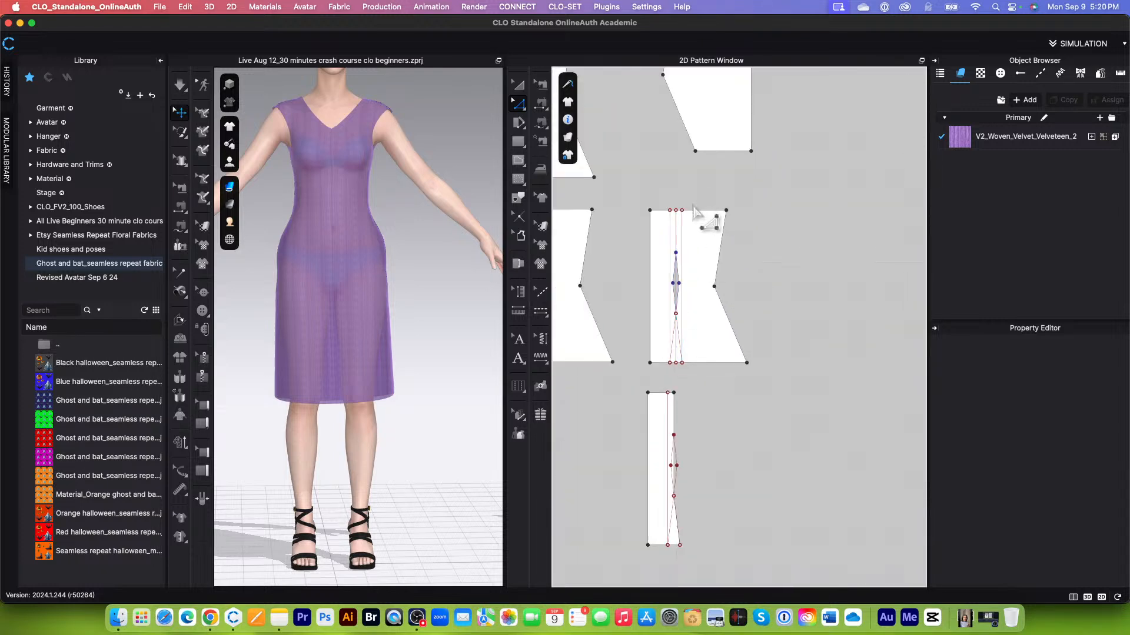
Trace the darted clone's top edge, angled side, hem, flared slanted line, dart edge and centre line into a new wide pattern placed beside it
left_click(518, 199)
scroll(681, 253, "up", 3)
left_click(724, 144)
left_click(764, 270, "shift")
left_click(787, 389, "shift")
left_click(752, 488, "shift")
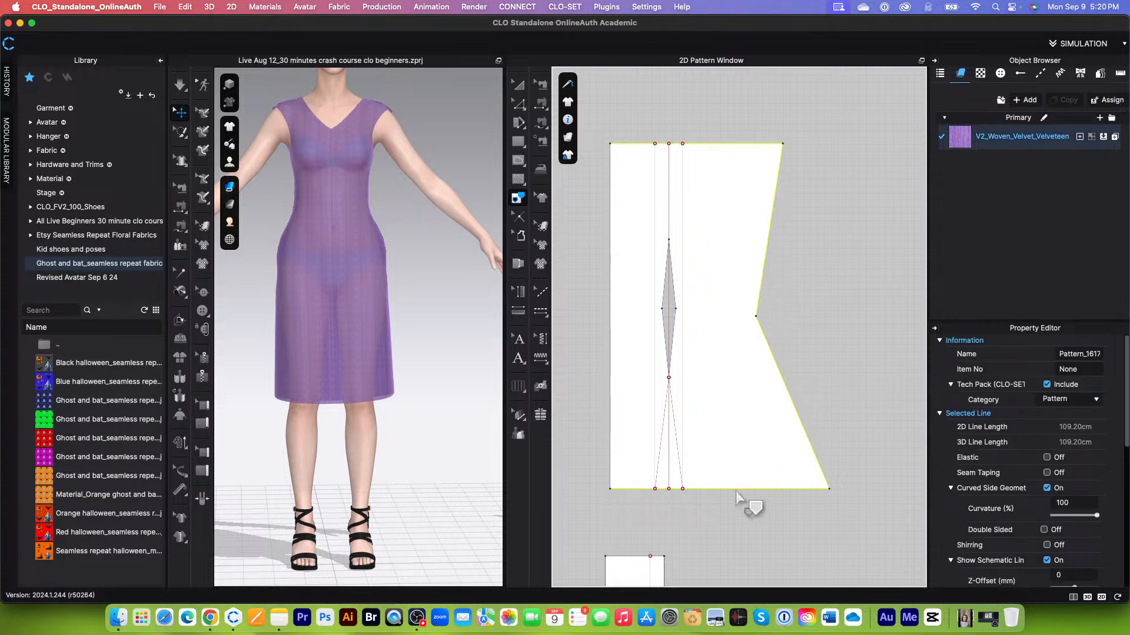
scroll(681, 488, "up", 2)
scroll(727, 330, "down", 3)
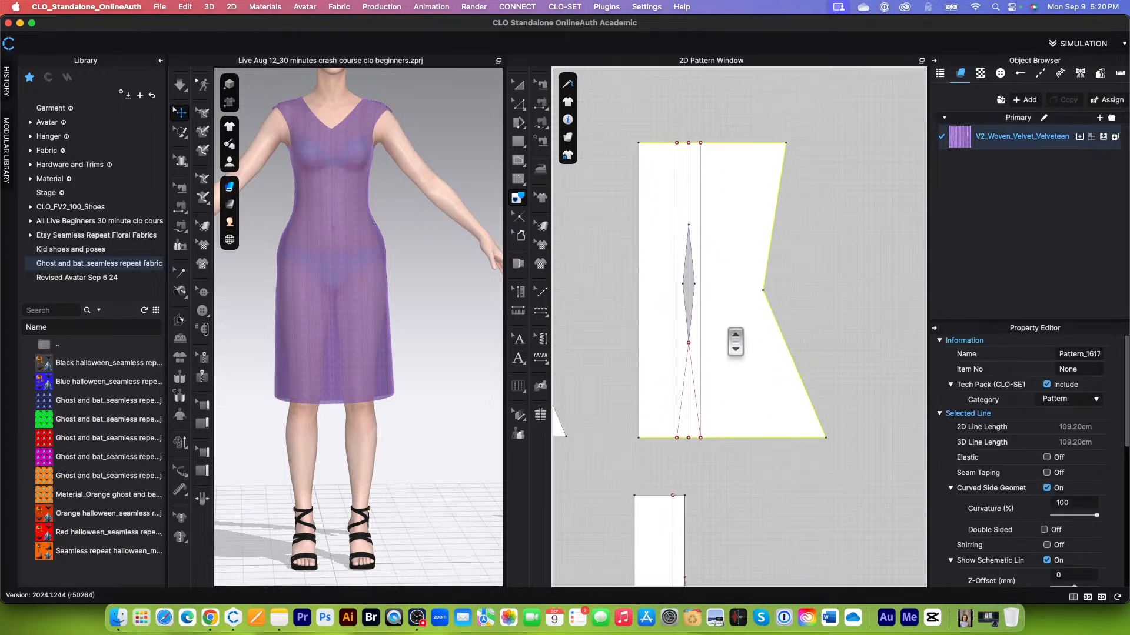
scroll(694, 440, "up", 3)
left_click(709, 355, "shift")
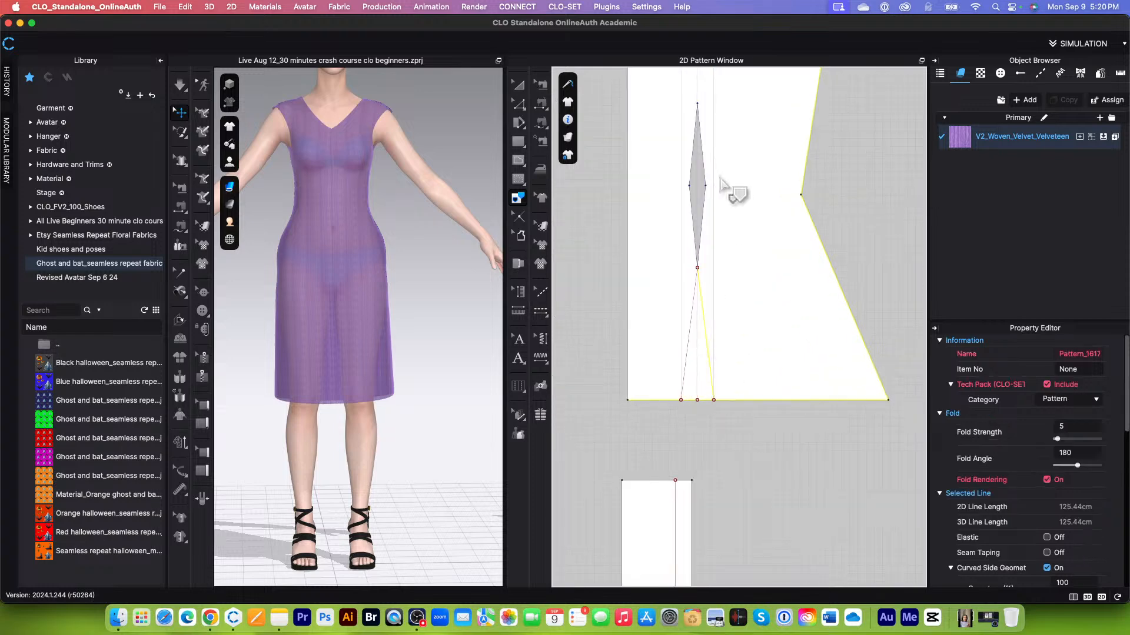
left_click(705, 162, "shift")
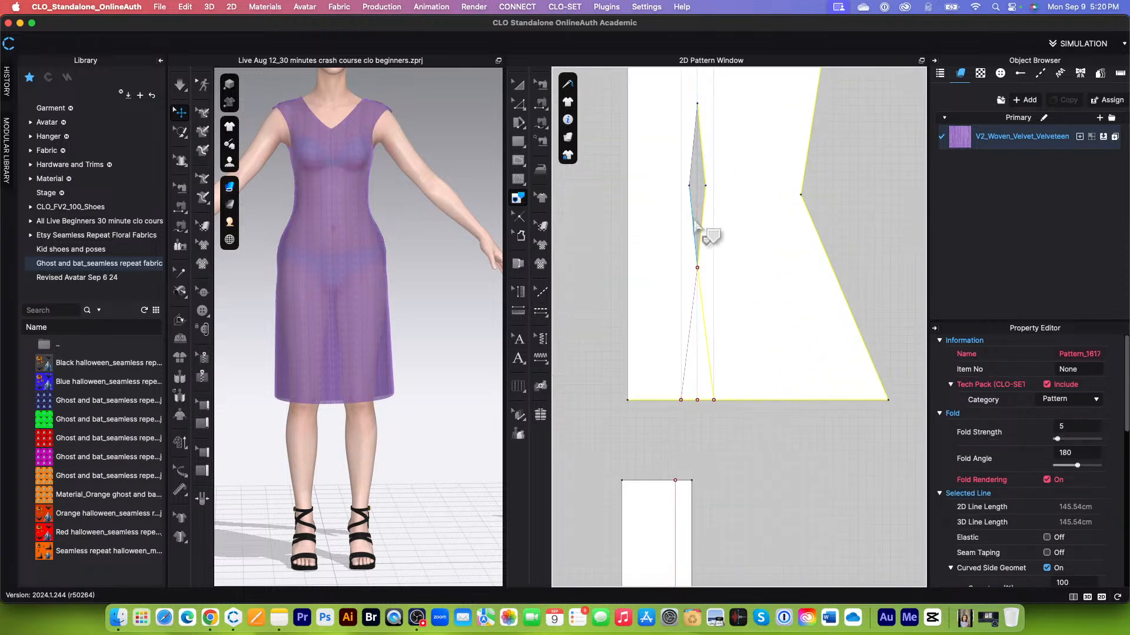
scroll(698, 147, "down", 3)
scroll(693, 156, "up", 5)
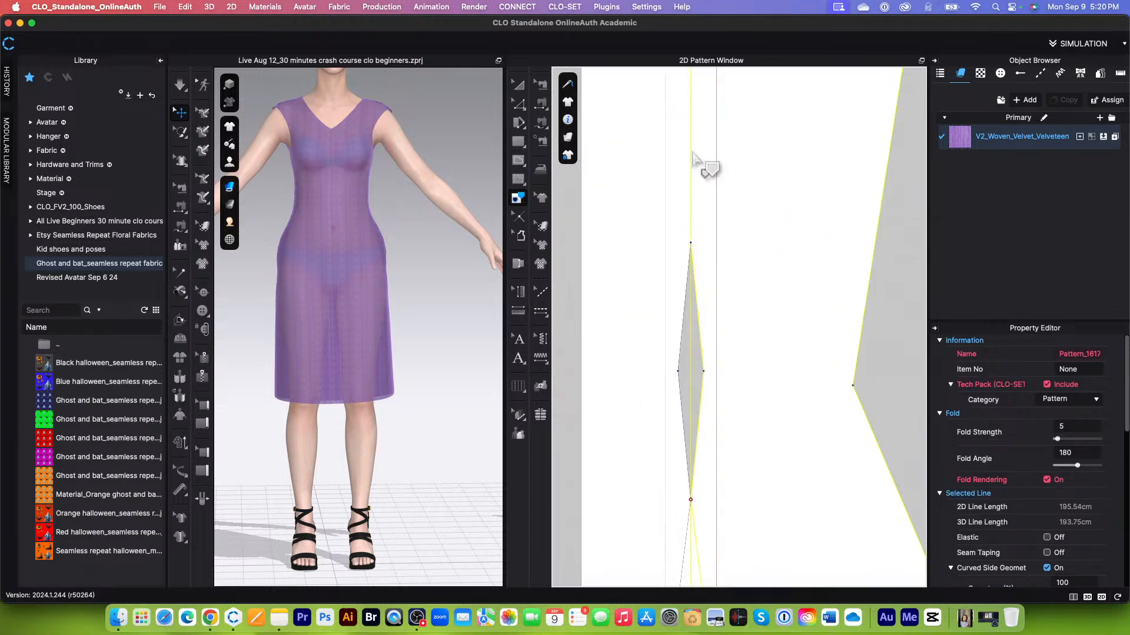
right_click(695, 154)
left_click(712, 158)
scroll(683, 176, "down", 5)
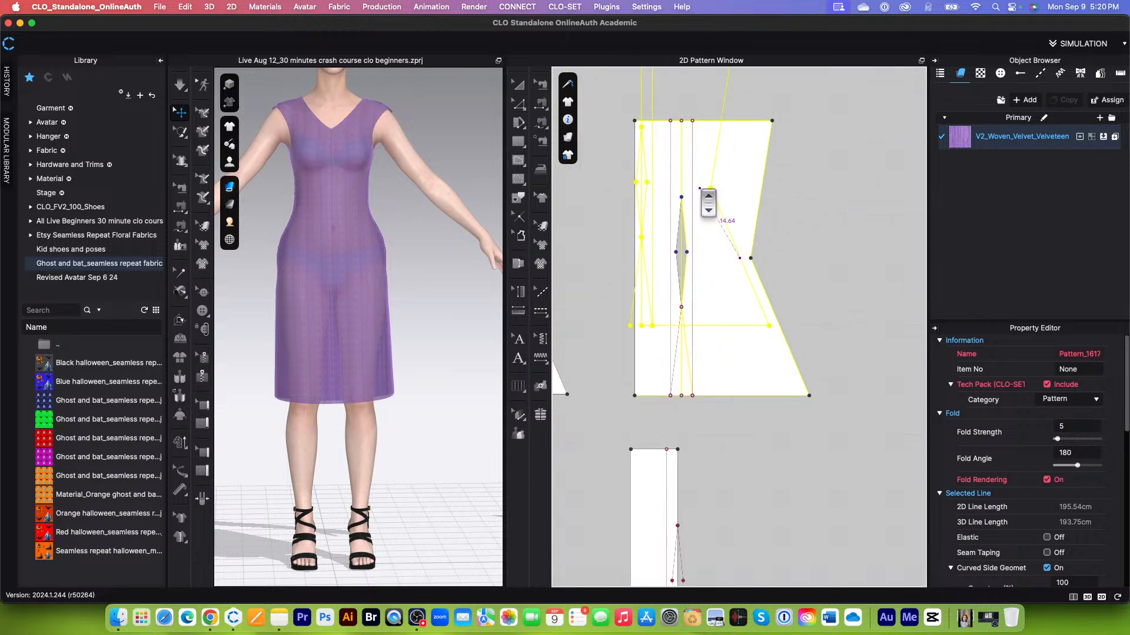
left_click(854, 265)
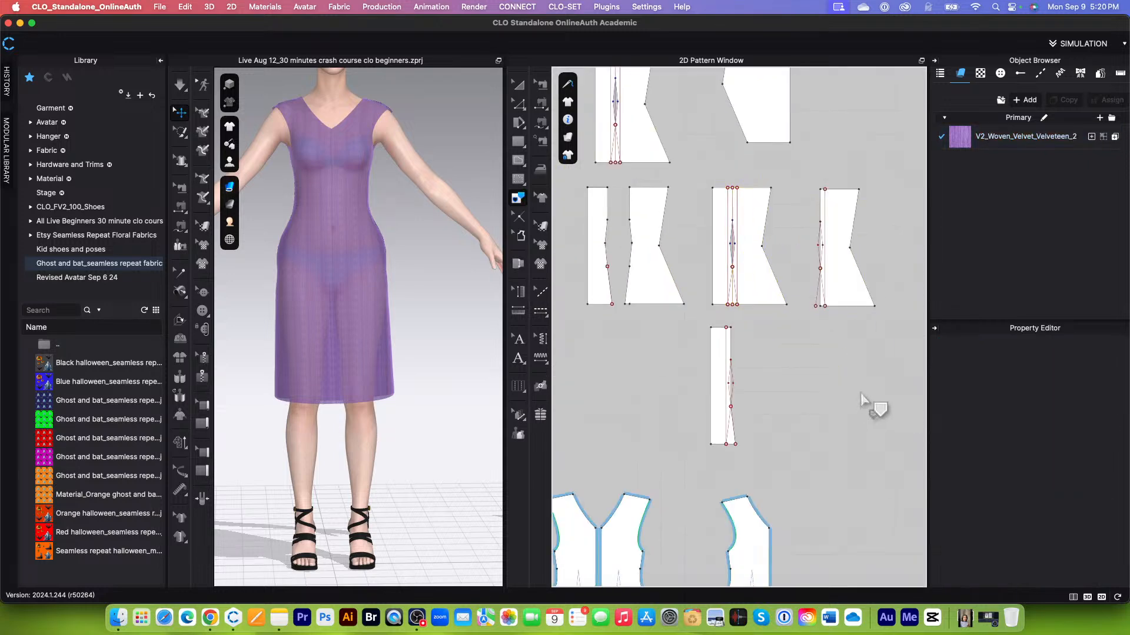
Delete the darted clone that the narrow and wide panels were traced from
left_click(517, 87)
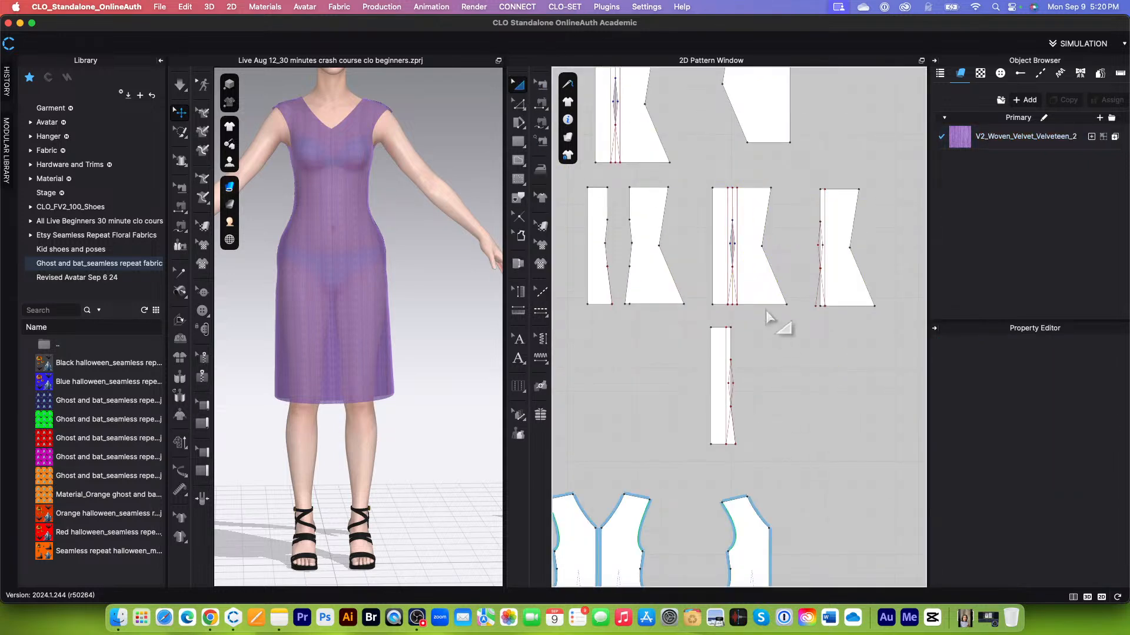
left_click(758, 293)
key("Delete")
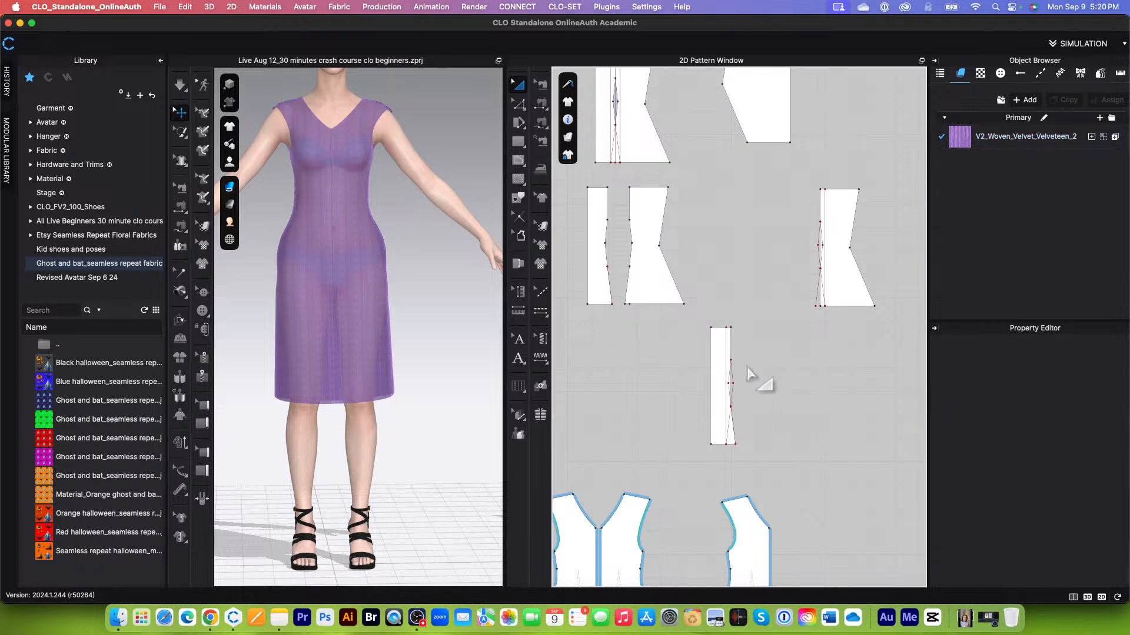
Move the narrow traced panel up level with the earlier split panels and bring the wide traced panel close beside it
scroll(800, 423, "up", 3)
left_click_drag(681, 399, 701, 197)
scroll(724, 265, "down", 5)
scroll(721, 274, "up", 5)
left_click(676, 378)
left_click_drag(718, 284, 692, 317)
left_click(759, 344)
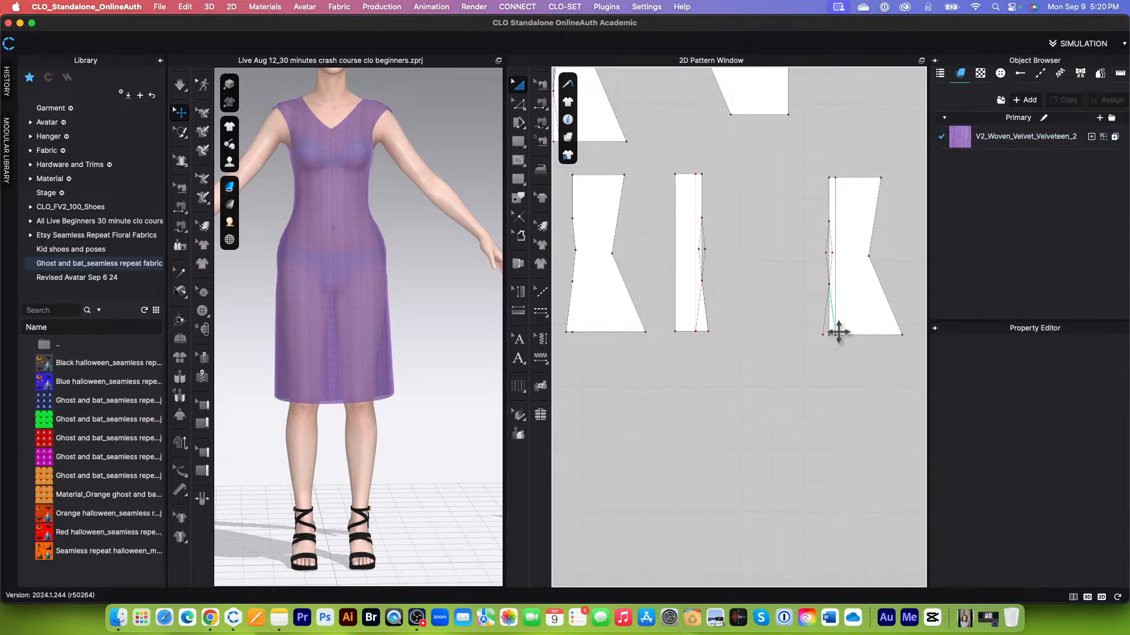
left_click_drag(874, 330, 775, 322)
left_click(714, 400)
Examine the facing edges of the two traced panels, with their dart outlines and slanted lines down to the hem
scroll(730, 201, "up", 4)
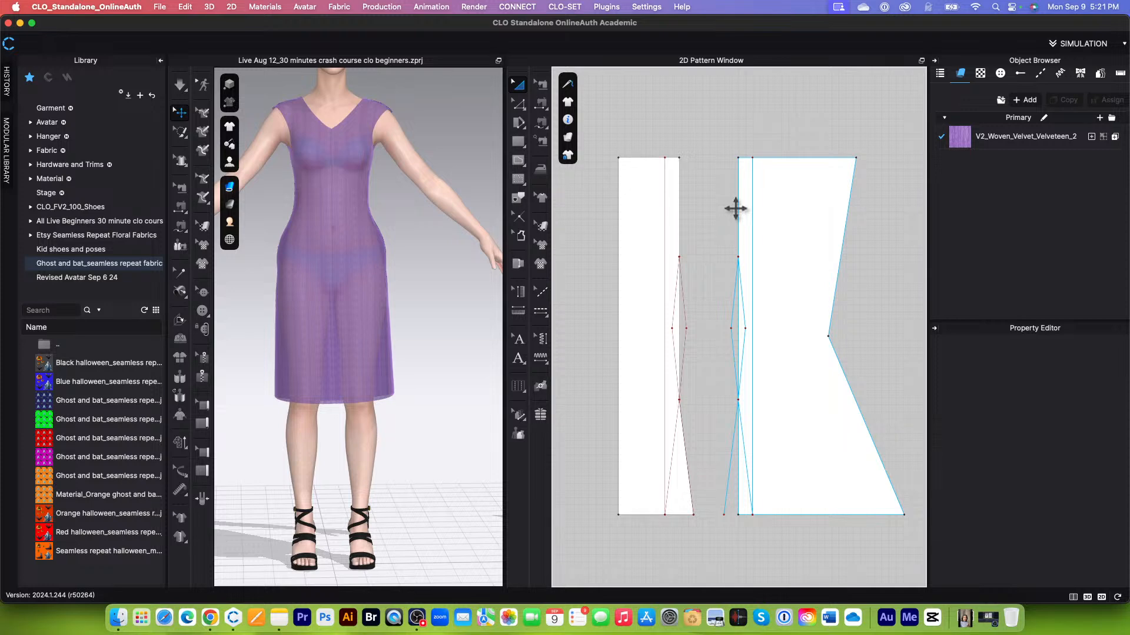
left_click(583, 400)
scroll(708, 320, "down", 4)
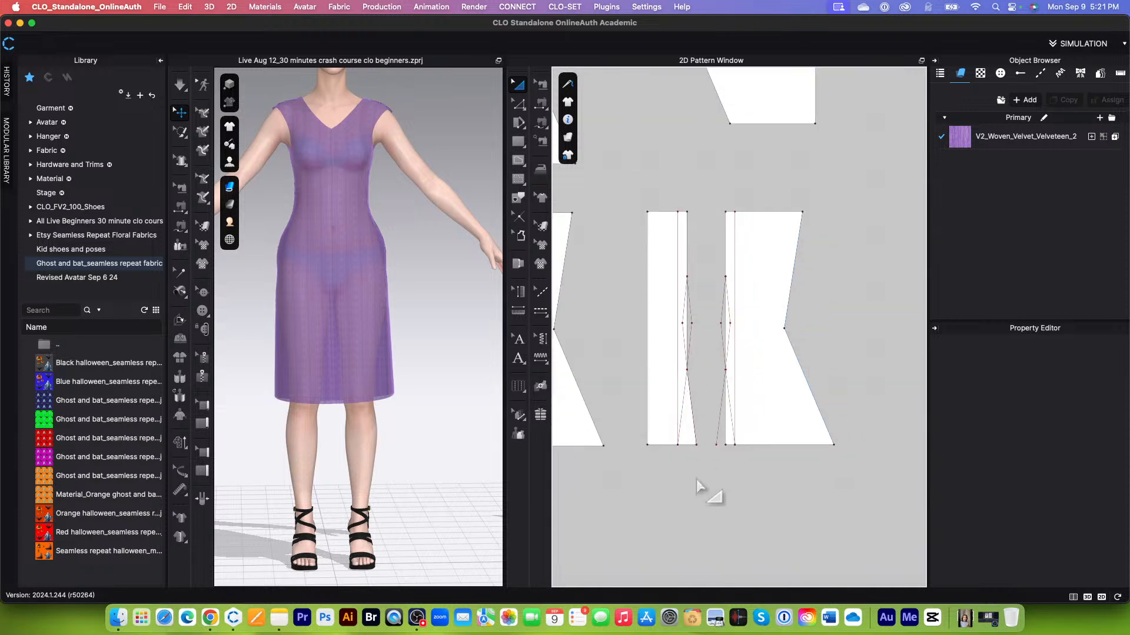
scroll(700, 485, "up", 3)
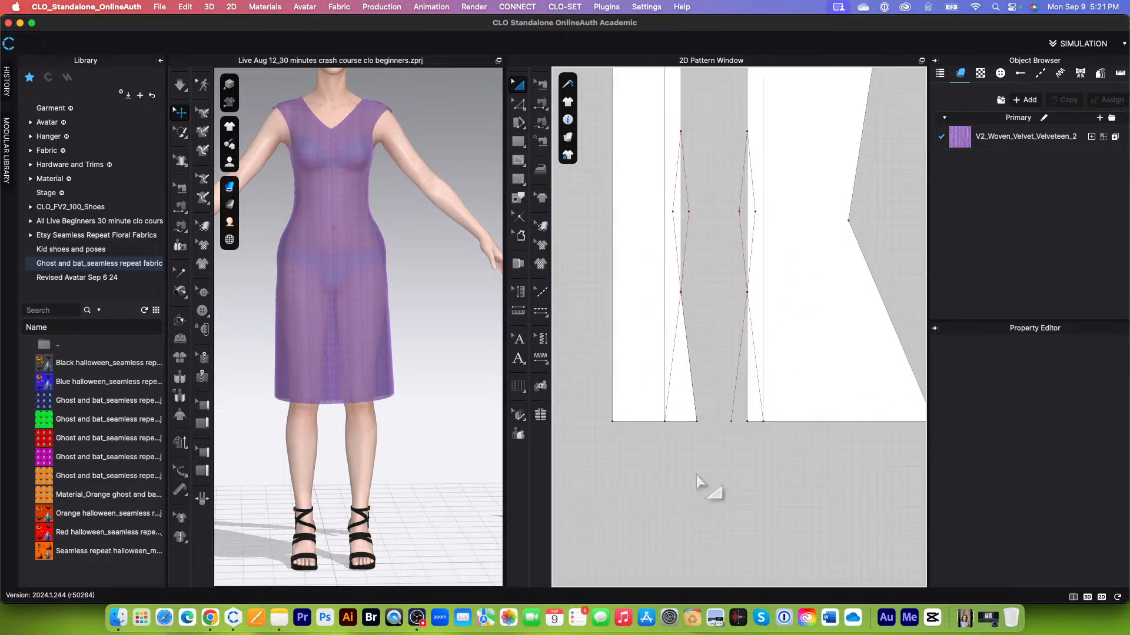
scroll(697, 475, "down", 2)
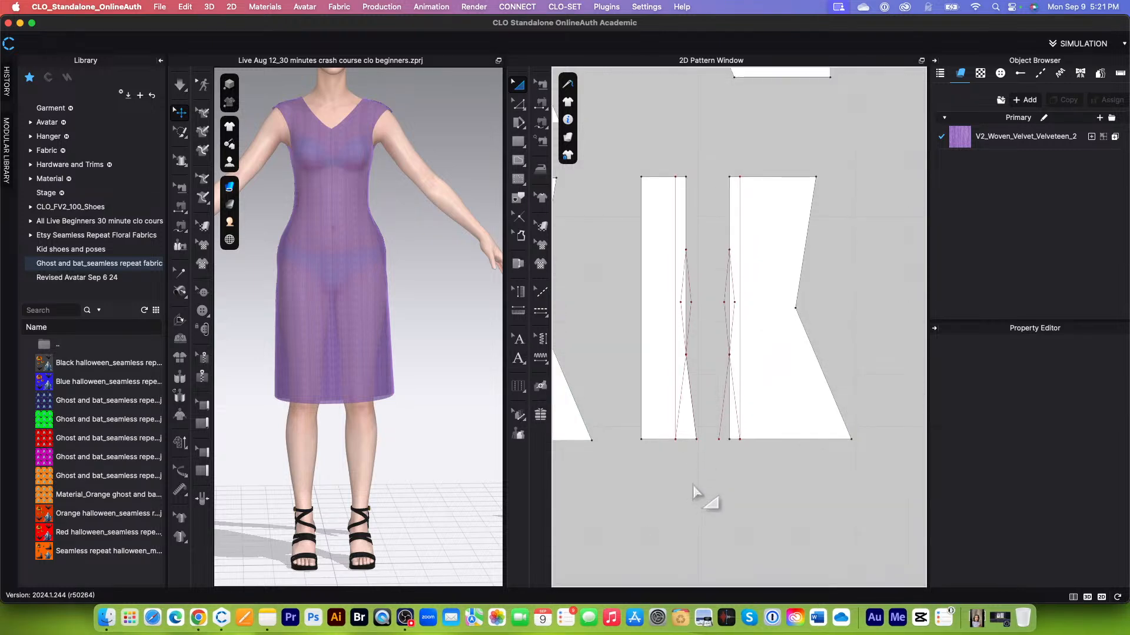
scroll(753, 467, "up", 2)
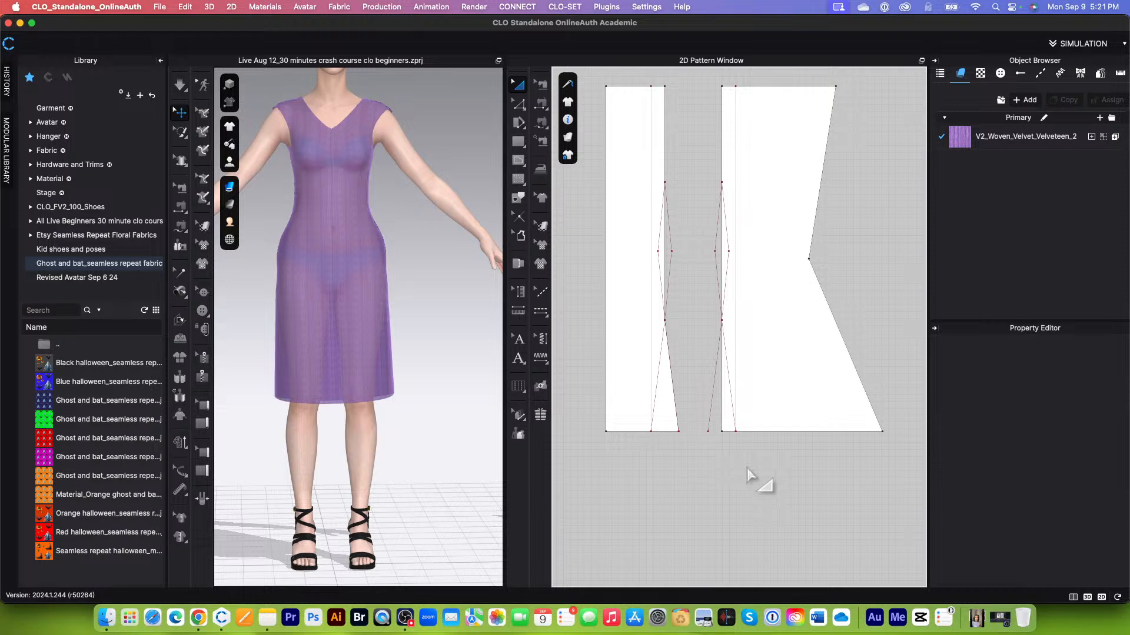
scroll(749, 487, "up", 2)
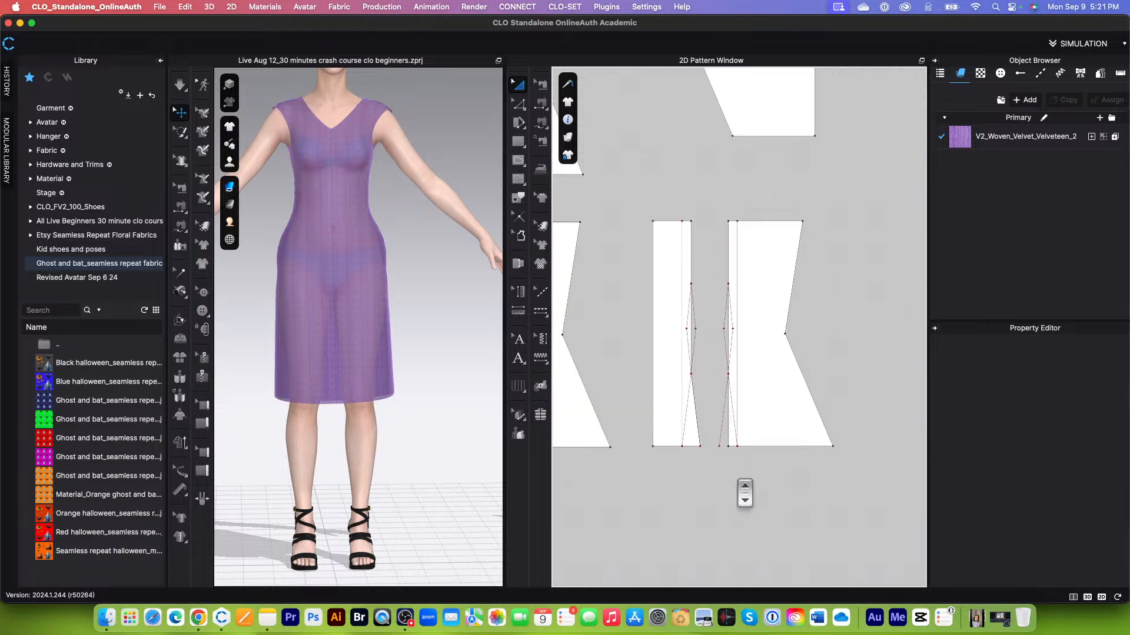
scroll(735, 497, "down", 4)
scroll(712, 514, "up", 2)
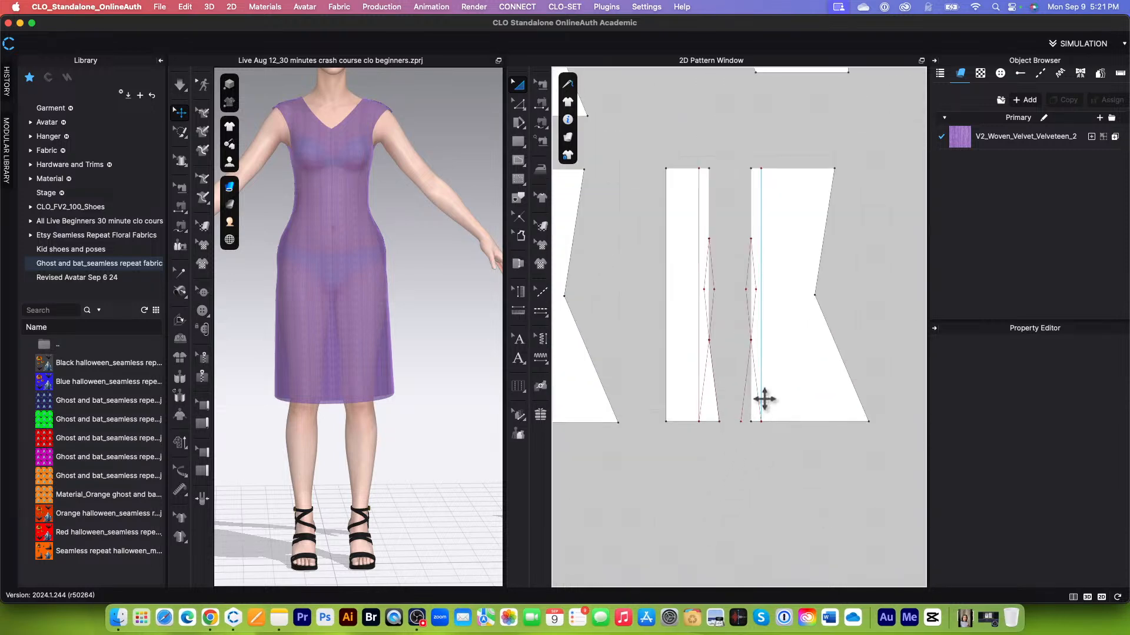
Cut the wide traced panel along its inward slanted line below the dart and move the cut-off triangle below the panels
scroll(736, 420, "up", 3)
scroll(726, 404, "up", 3)
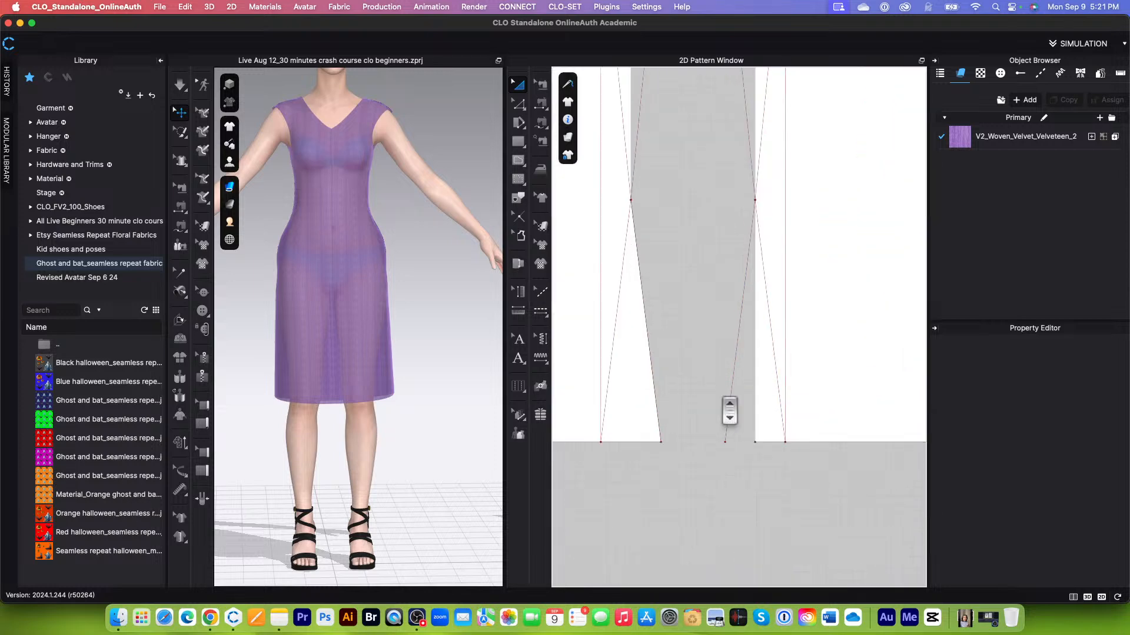
left_click(762, 310)
left_click(766, 307)
right_click(767, 310)
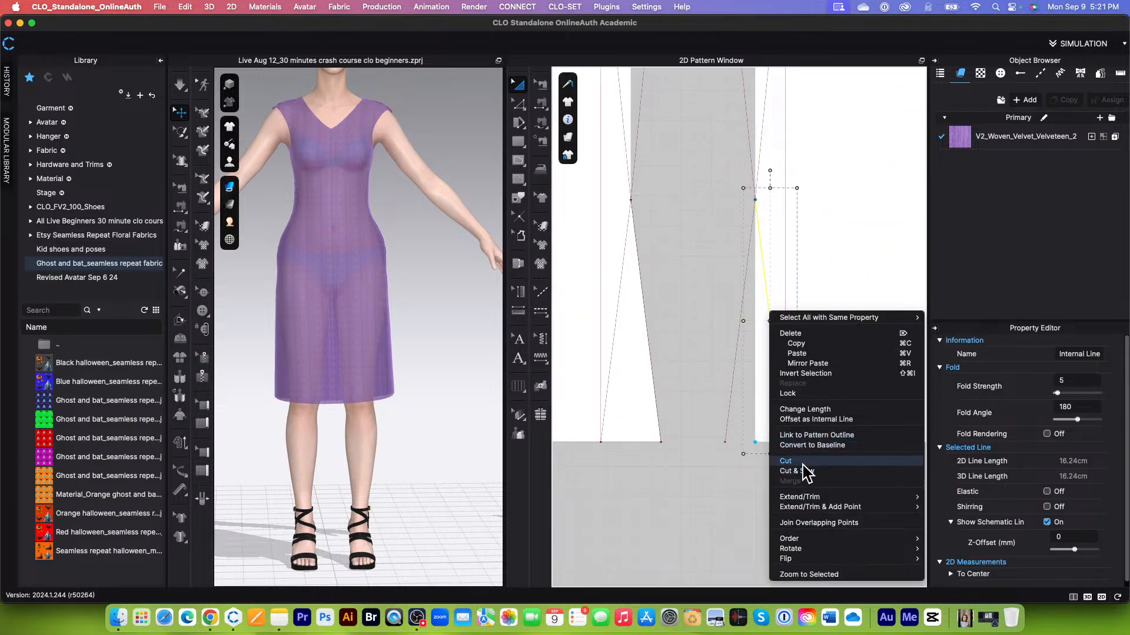
left_click(788, 462)
left_click(756, 405)
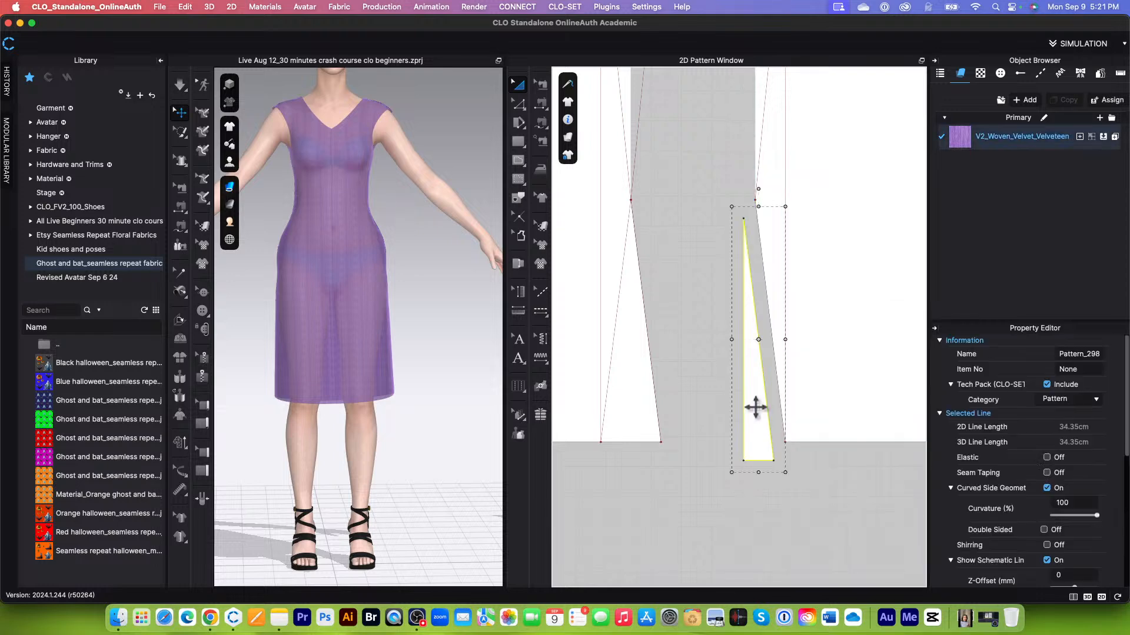
scroll(735, 384, "down", 4)
left_click_drag(735, 384, 658, 520)
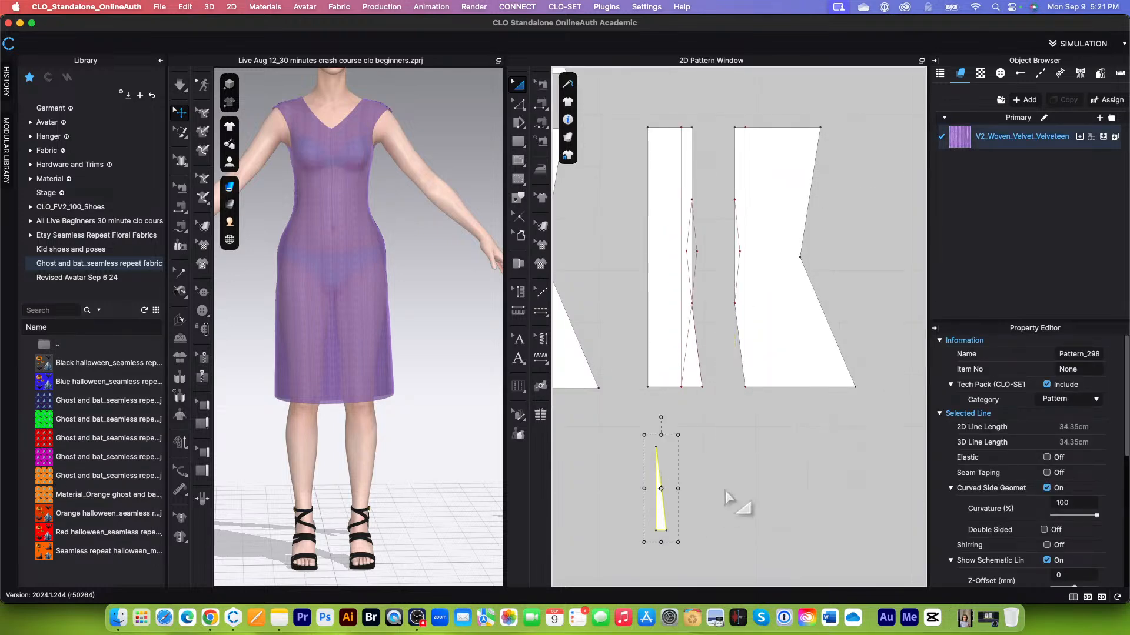
Cut the wide traced panel along its inner dart line and delete the cut-off dart sliver
scroll(737, 229, "up", 5)
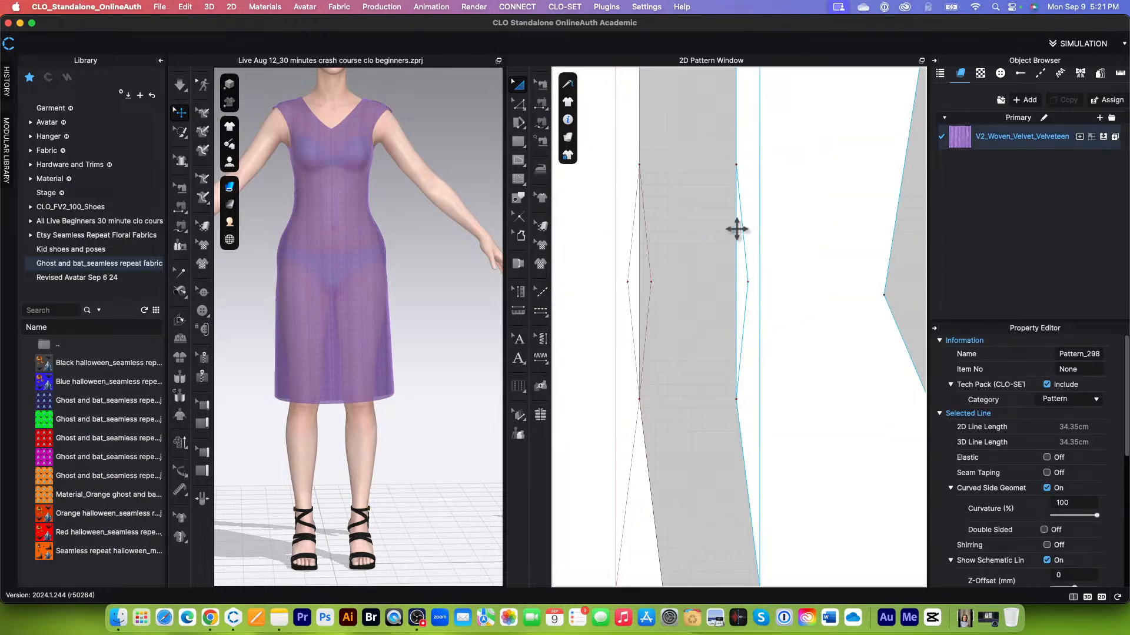
left_click(746, 259)
right_click(747, 259)
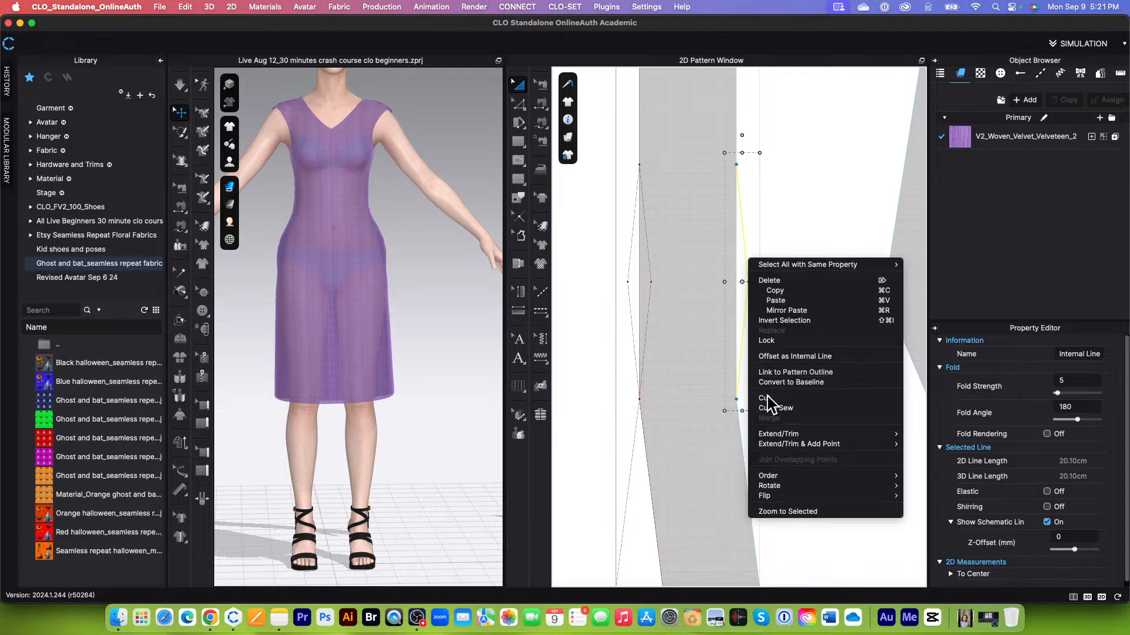
left_click(768, 399)
left_click(731, 252)
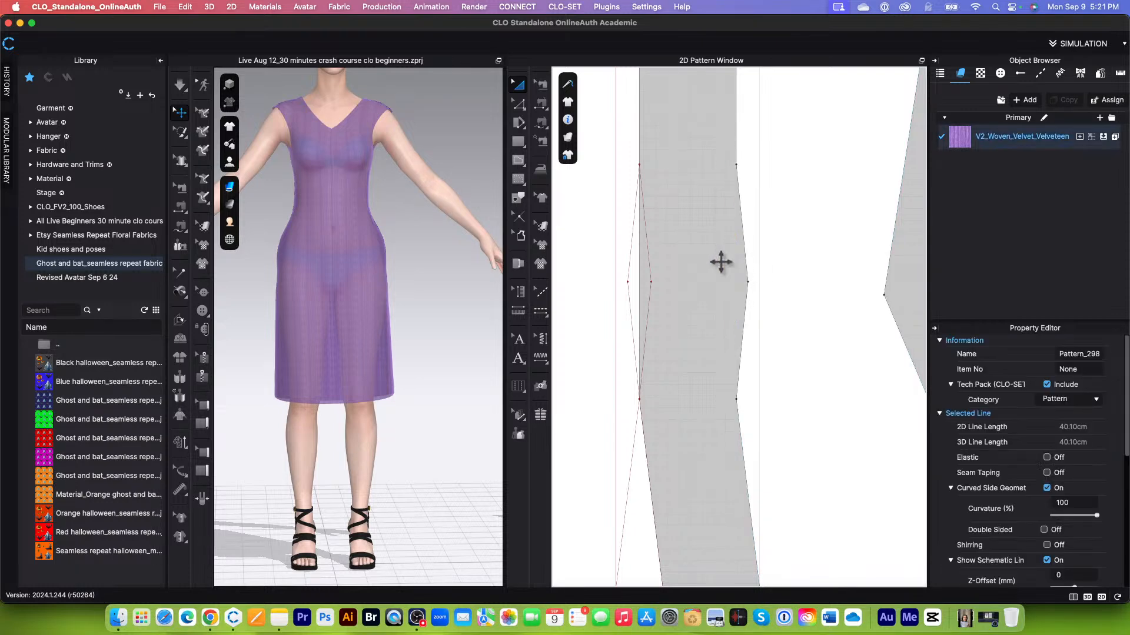
key("Delete")
Delete the loose triangular piece lying below the traced panels
scroll(720, 273, "down", 5)
left_click(654, 480)
key("Delete")
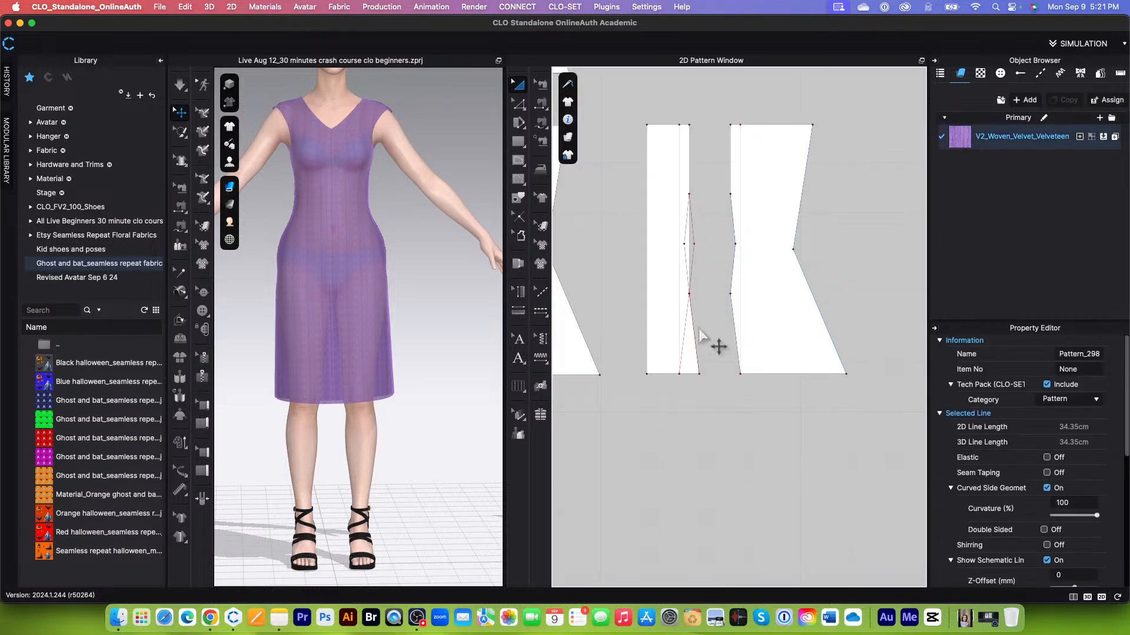
Cut the waist dart shape out of the narrow traced panel's edge
scroll(716, 263, "up", 5)
scroll(716, 263, "up", 3)
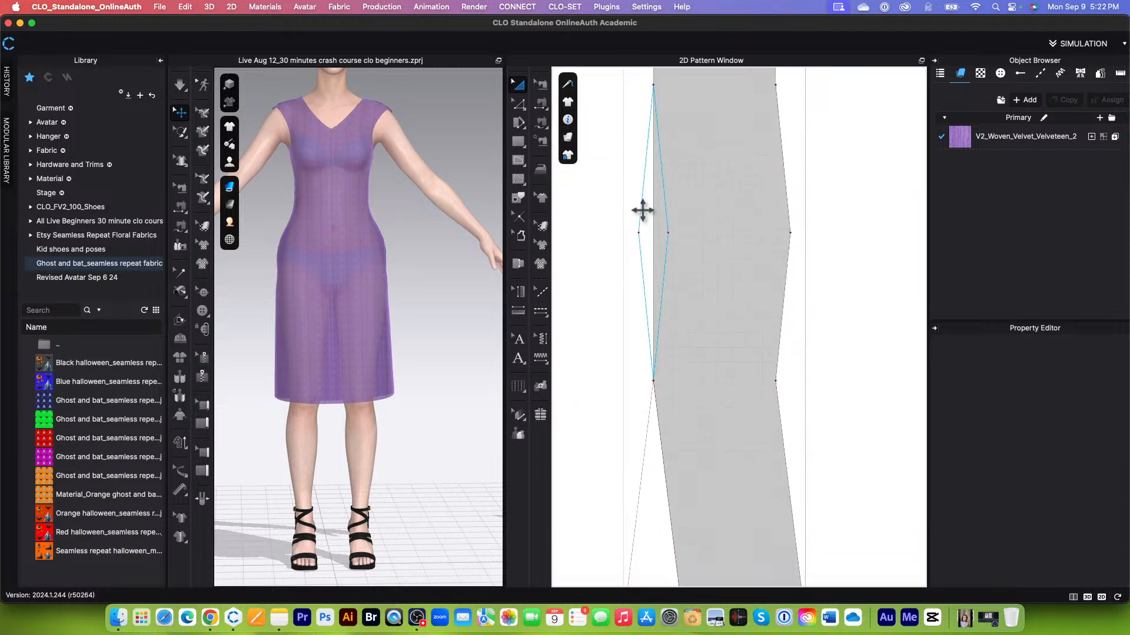
left_click(641, 211)
right_click(642, 210)
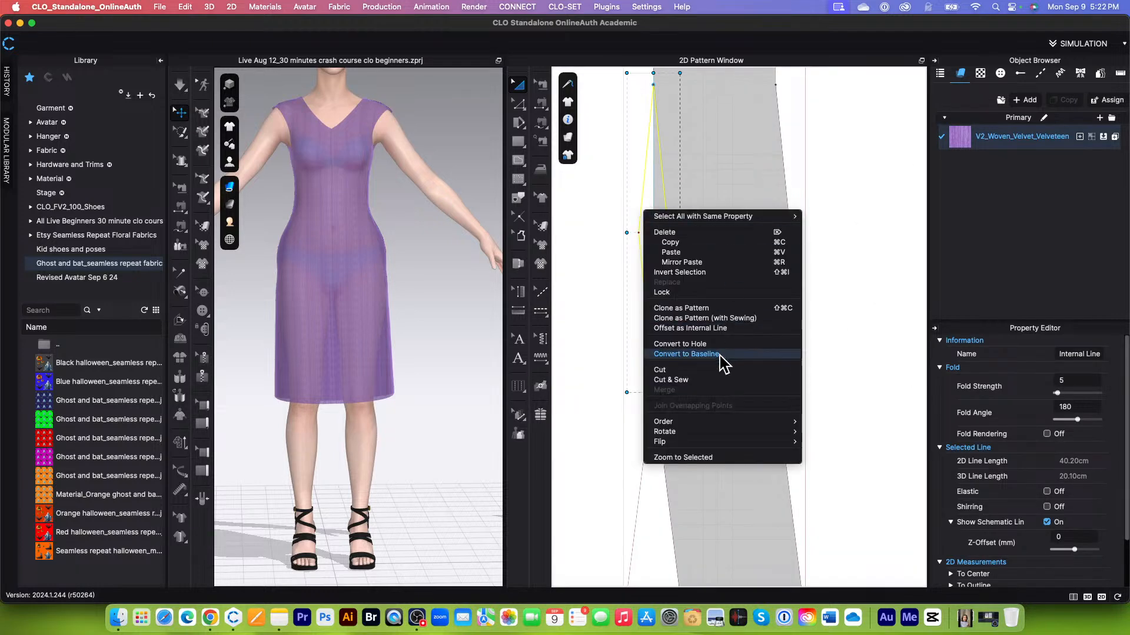
left_click(686, 370)
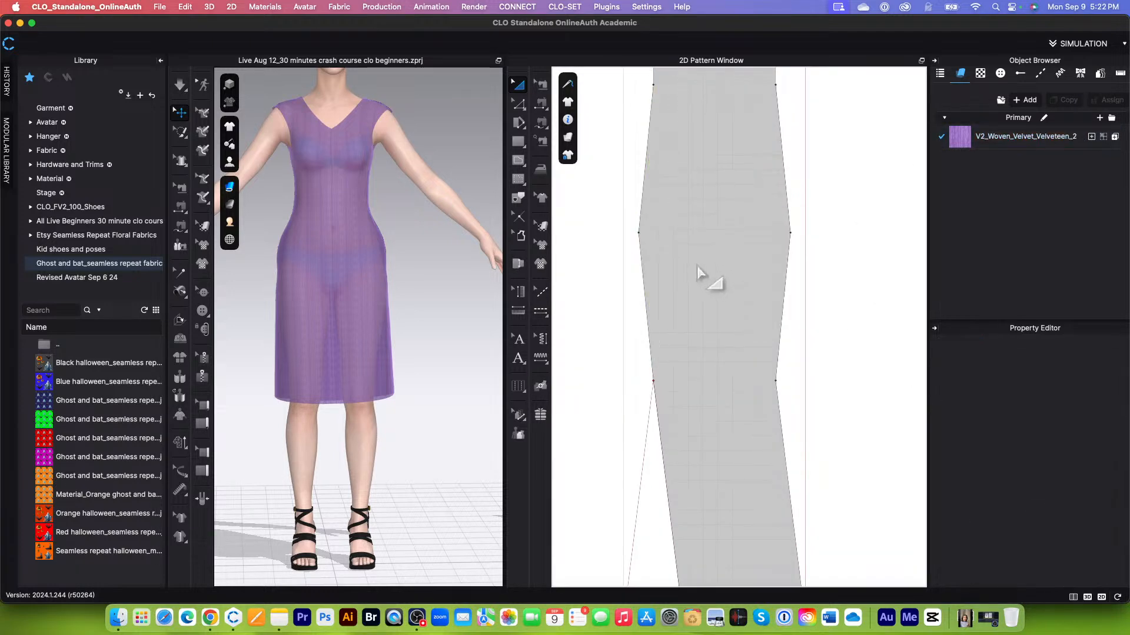
Delete the leftover slanted internal line running from the dart's lower tip to the hem on the narrow traced panel
scroll(698, 267, "down", 3)
left_click(678, 378)
scroll(683, 381, "up", 3)
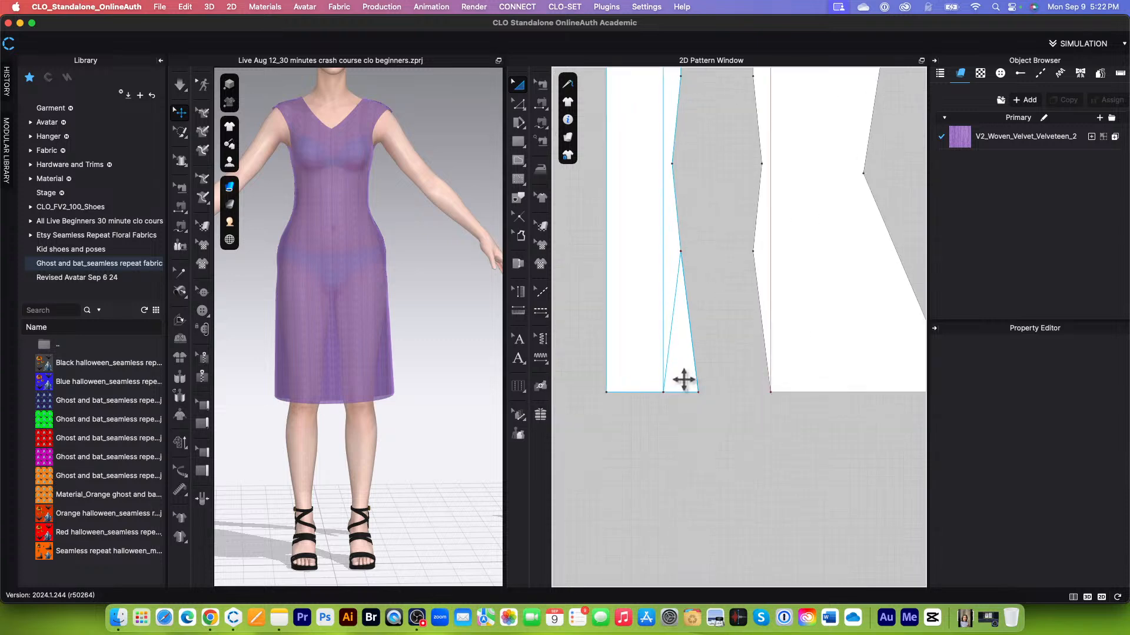
left_click(675, 315)
key("Delete")
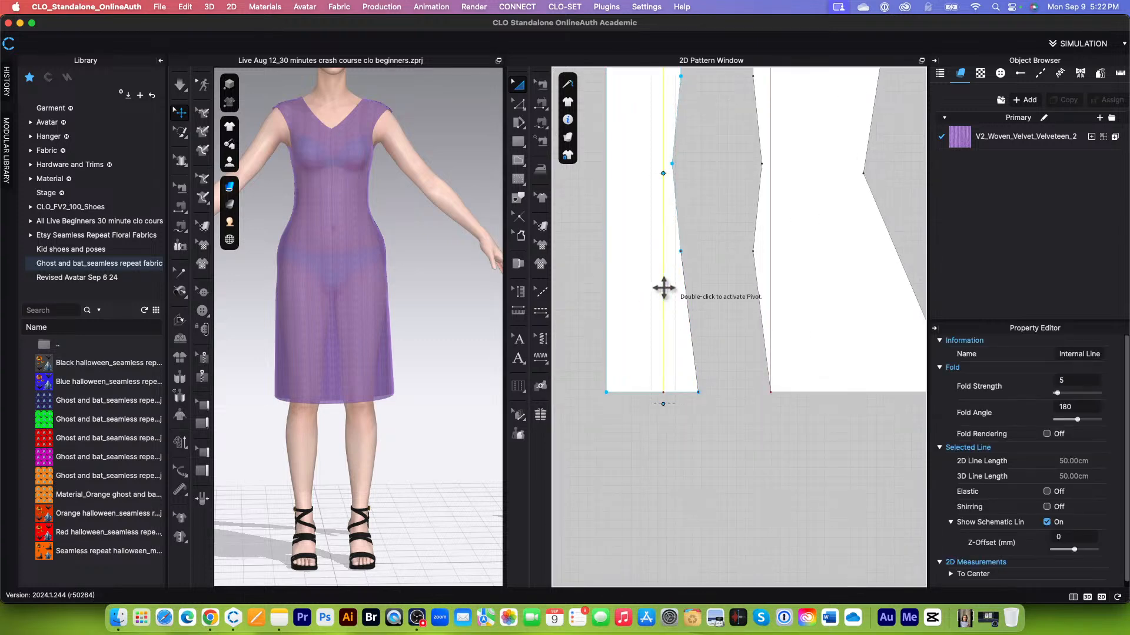
Delete the remaining vertical internal lines from the narrow and wide traced panels
left_click(772, 216)
key("Delete")
scroll(701, 328, "down", 3)
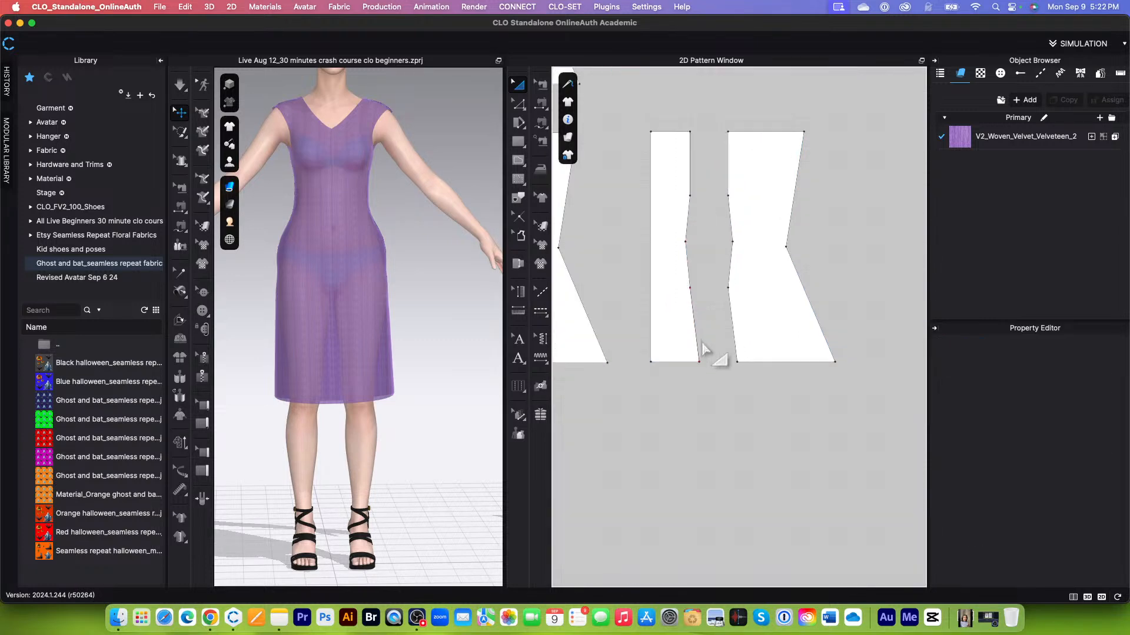
scroll(702, 407, "down", 1)
scroll(645, 431, "down", 3)
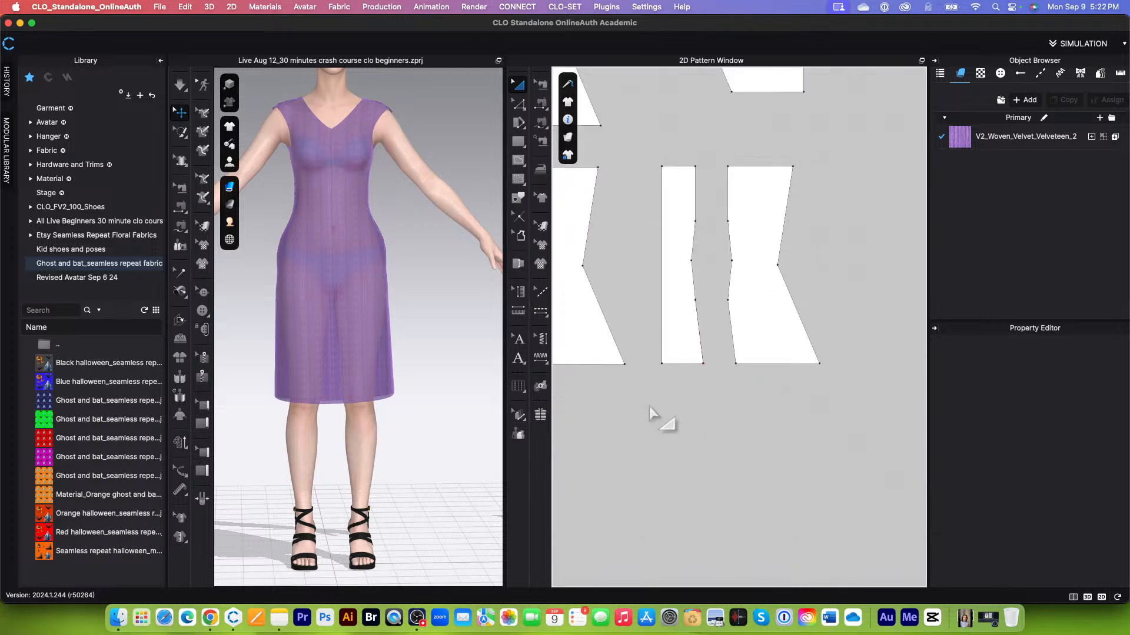
Inspect the dart edges and hem corners of the newly traced narrow and wide panels
scroll(649, 415, "up", 1)
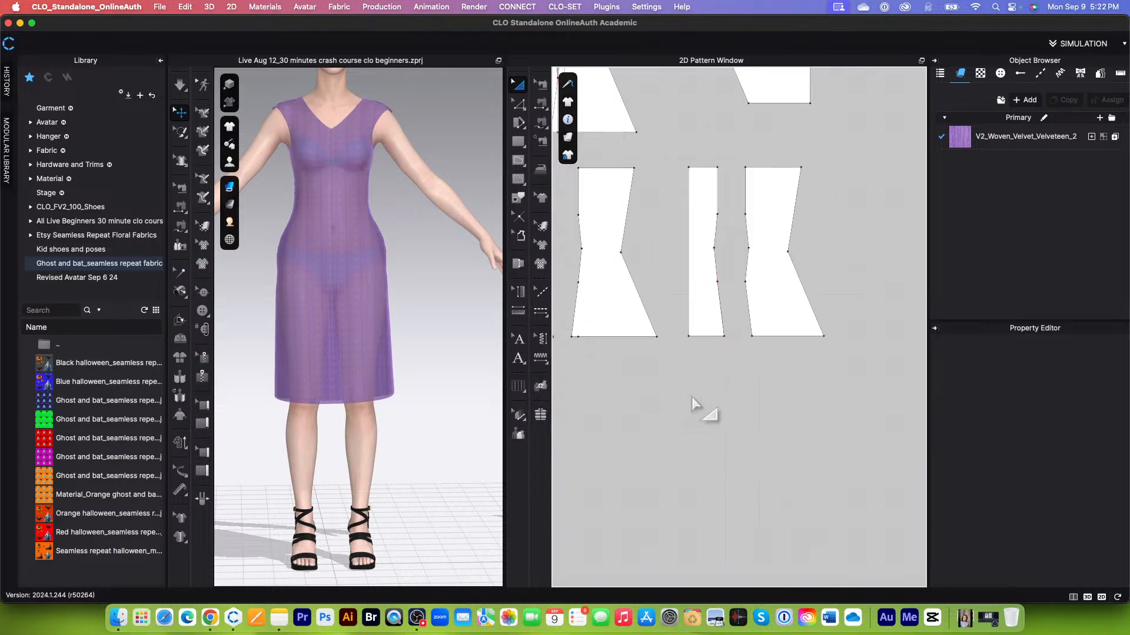
scroll(753, 353, "up", 3)
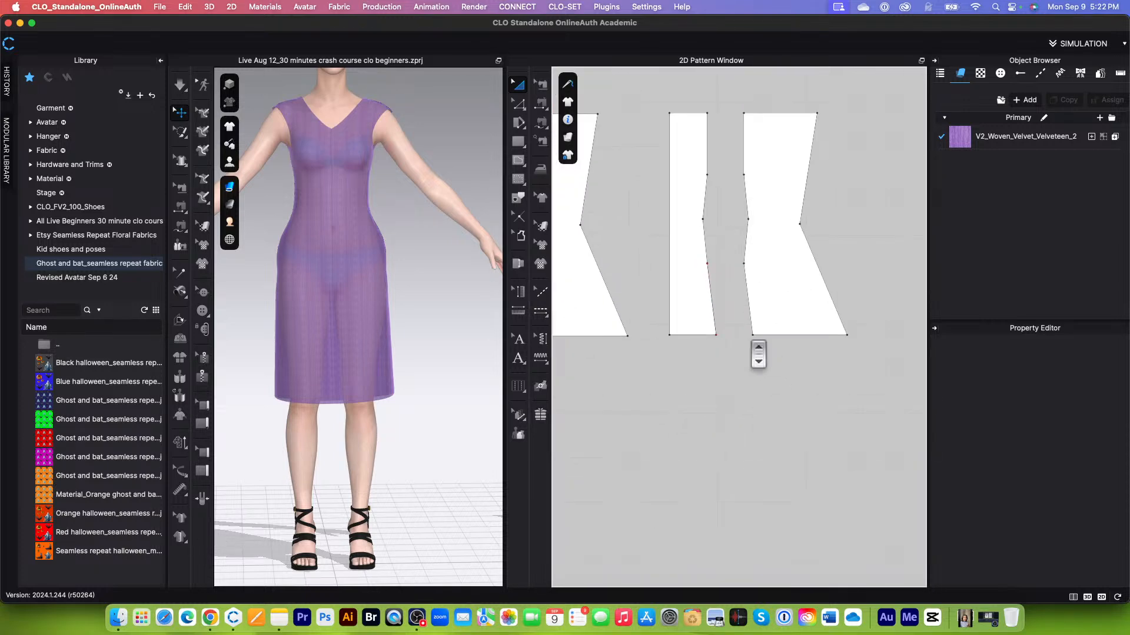
scroll(714, 298, "down", 2)
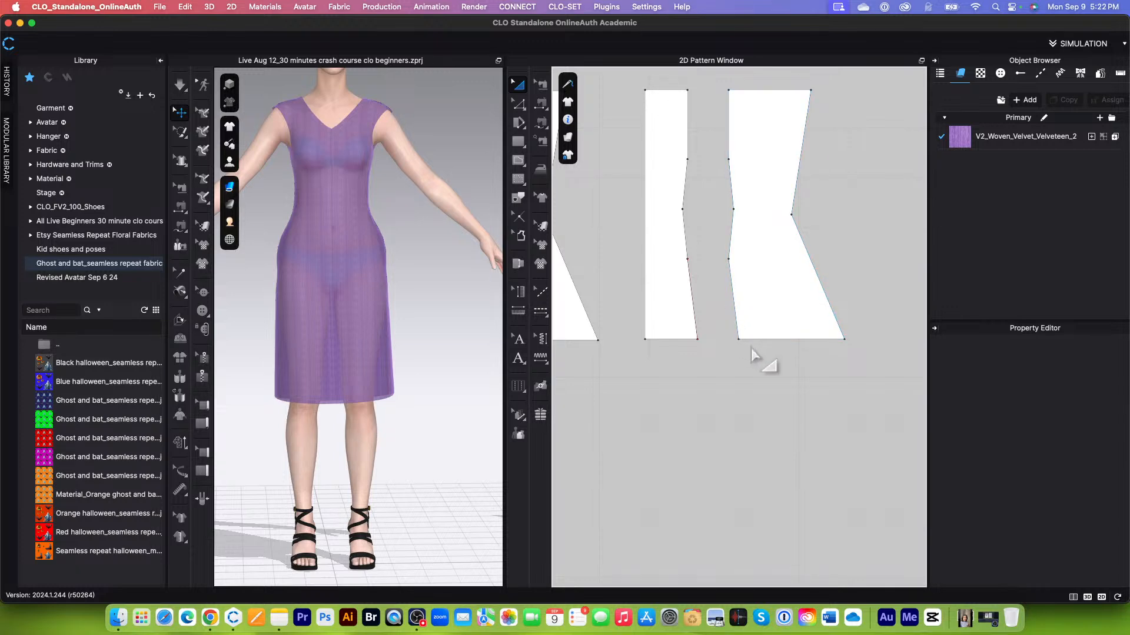
scroll(756, 360, "up", 3)
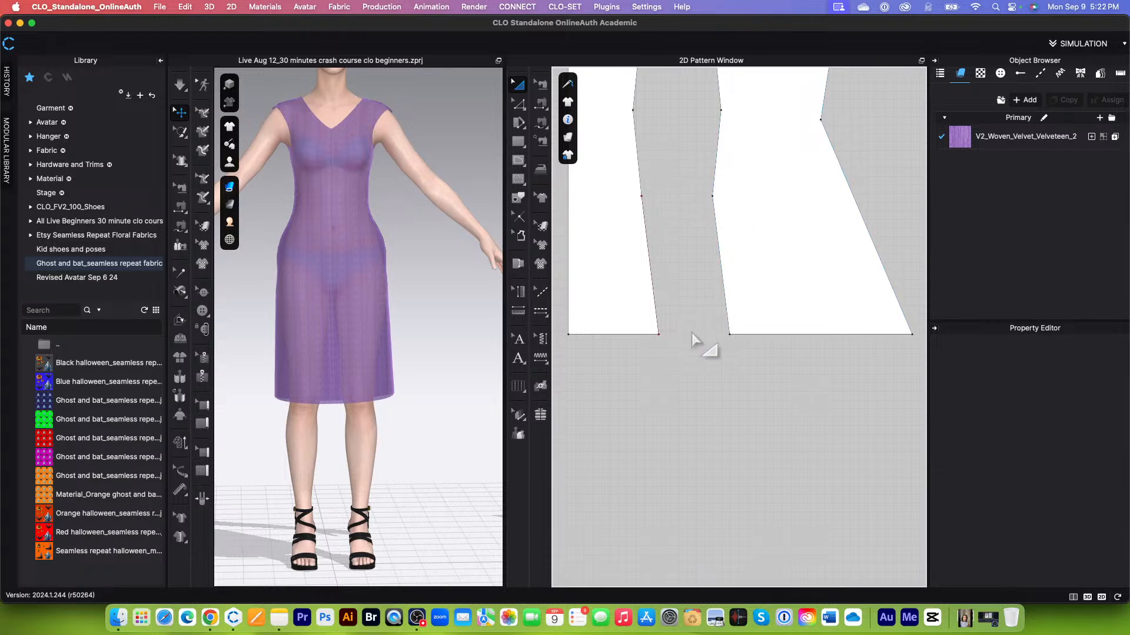
scroll(742, 344, "up", 3)
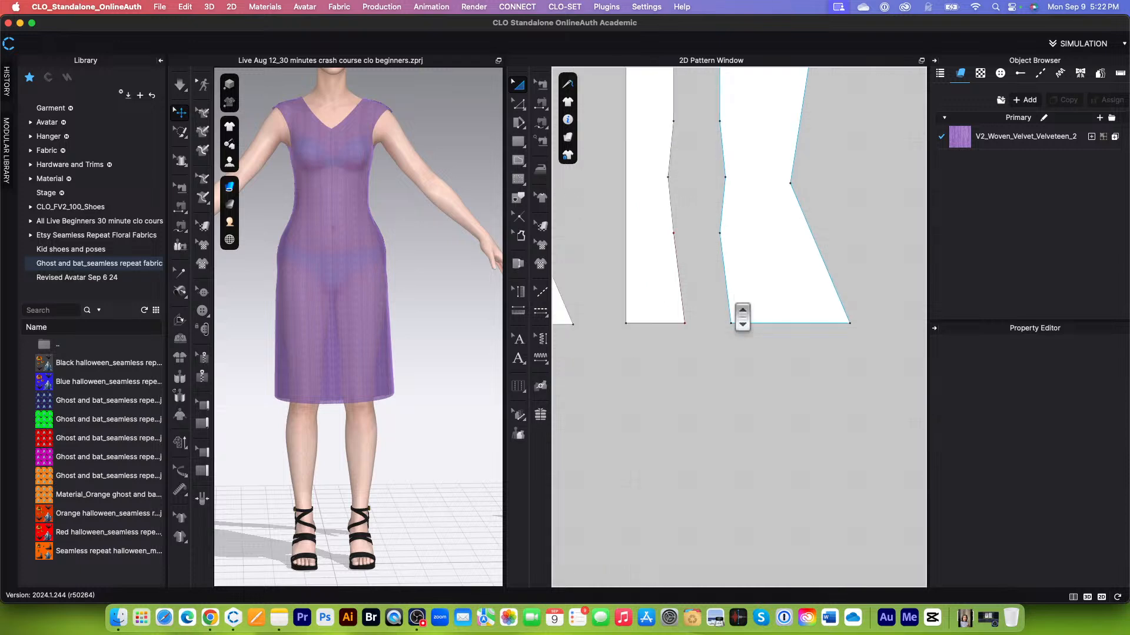
scroll(726, 323, "down", 4)
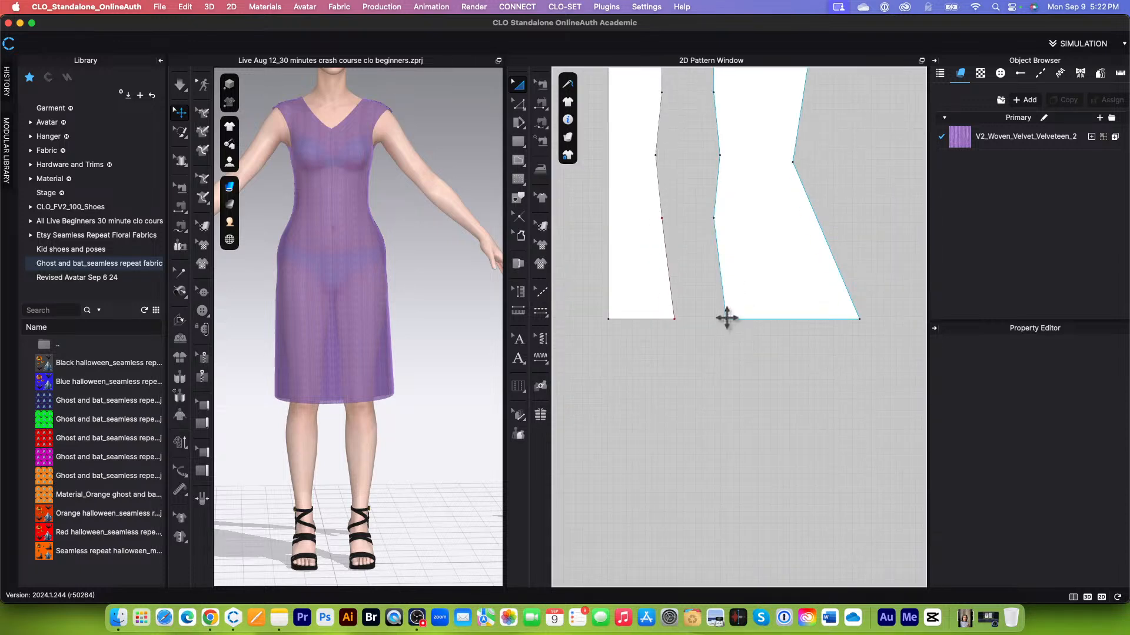
scroll(726, 345, "down", 3)
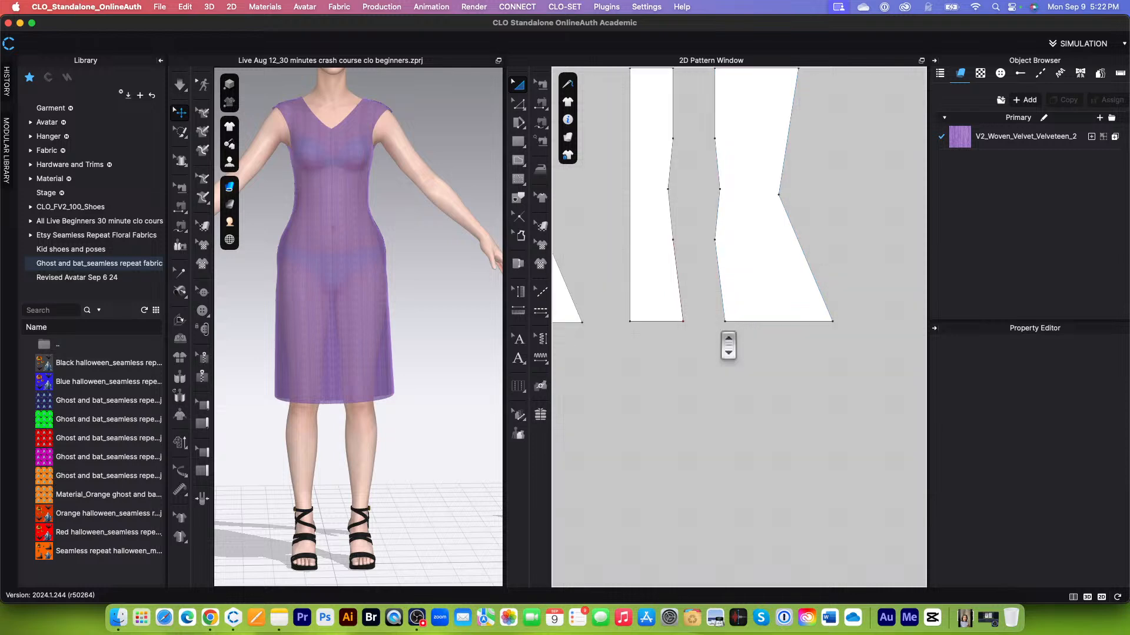
scroll(718, 342, "down", 2)
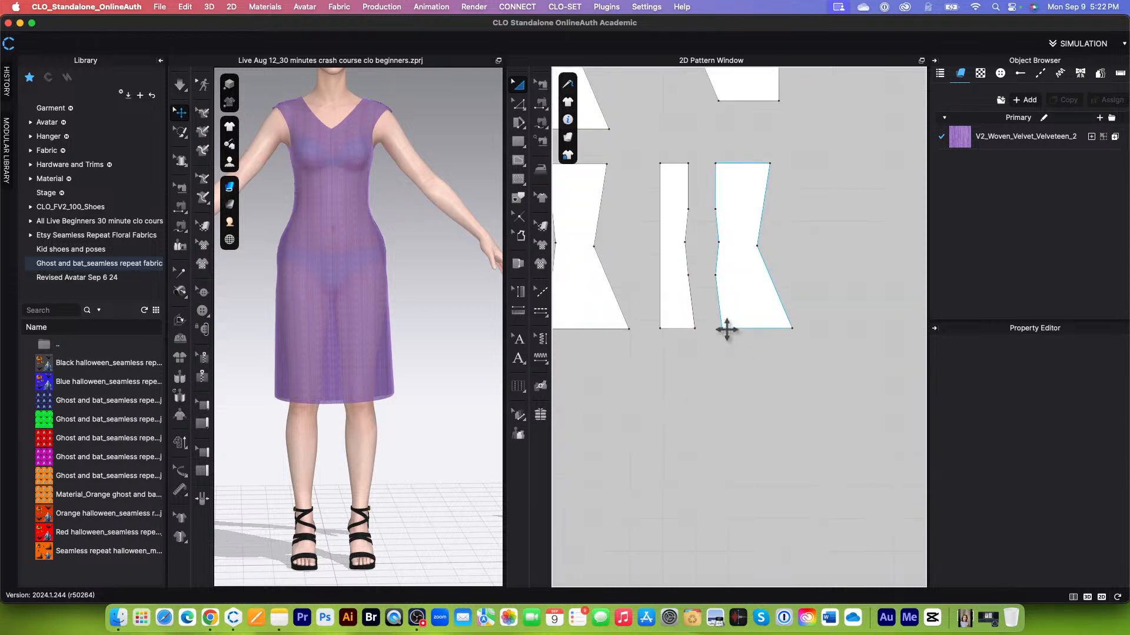
scroll(725, 330, "down", 2)
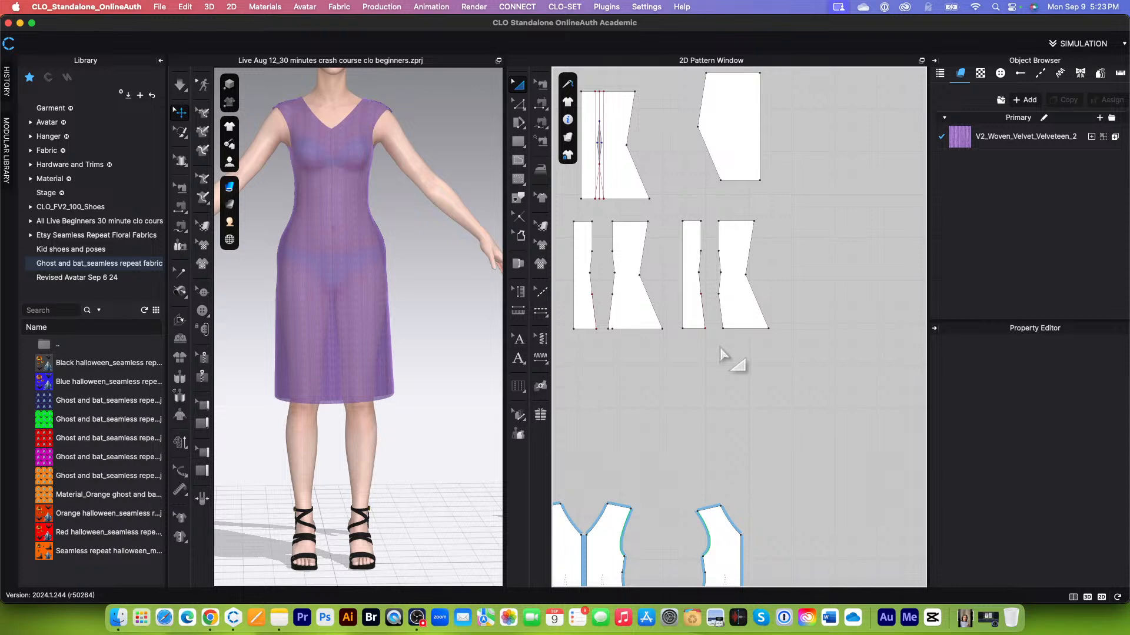
scroll(722, 349, "up", 2)
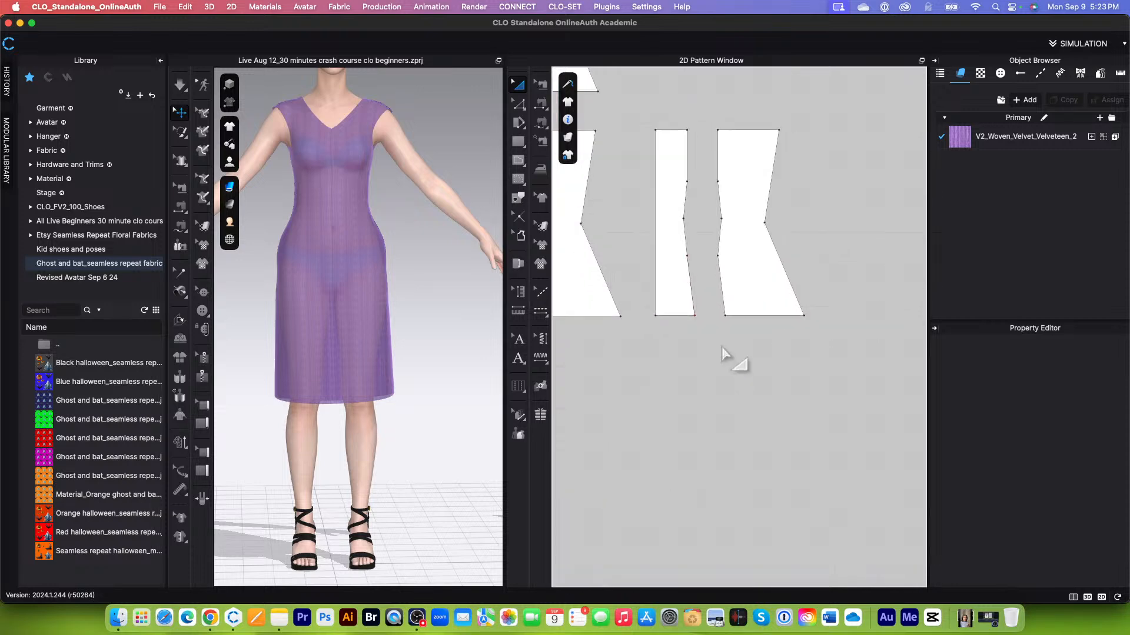
scroll(723, 353, "down", 2)
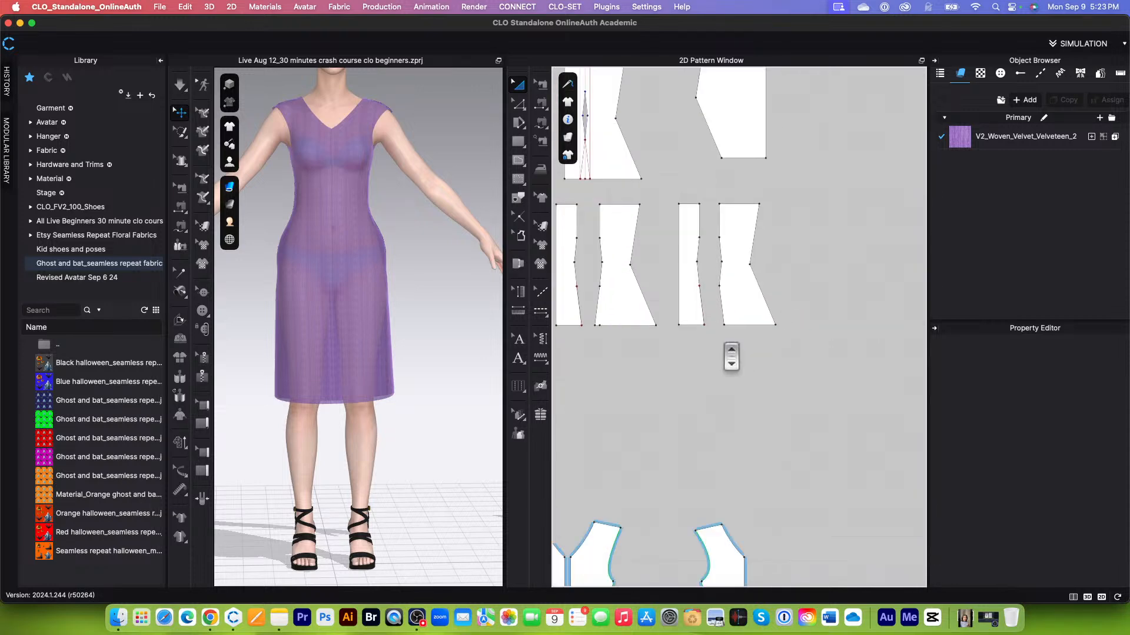
scroll(725, 365, "down", 1)
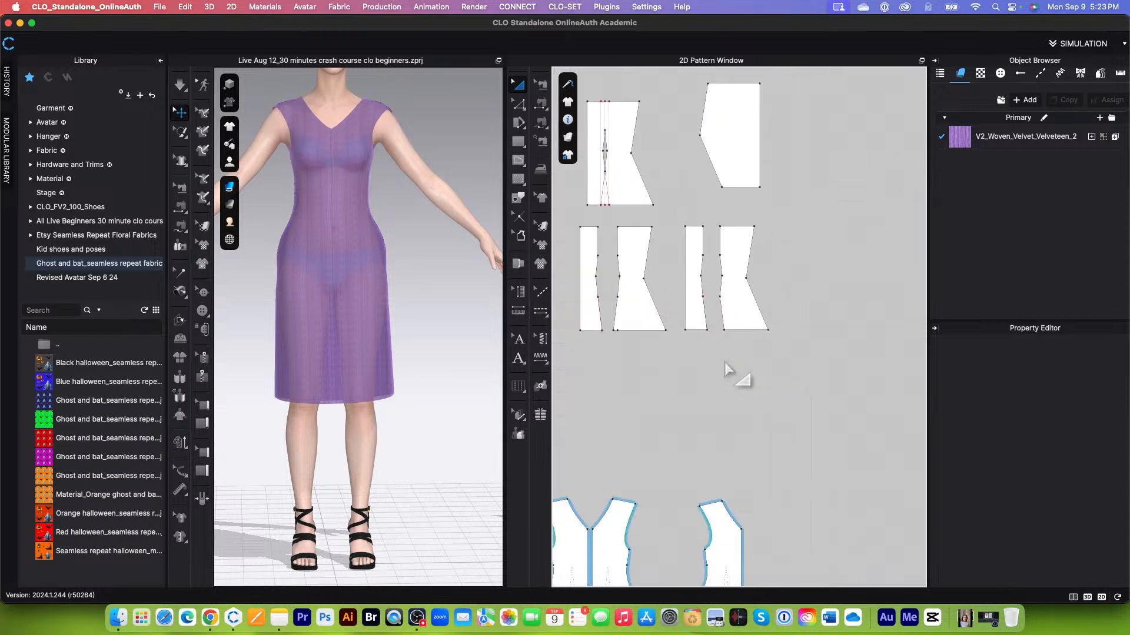
scroll(726, 370, "down", 1)
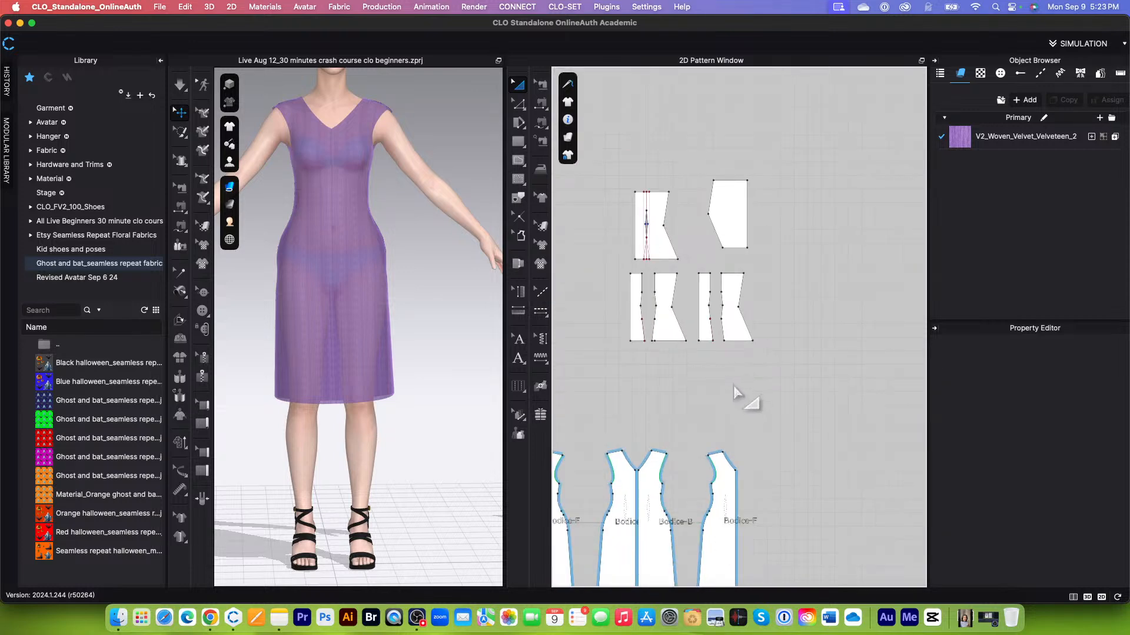
scroll(735, 391, "up", 3)
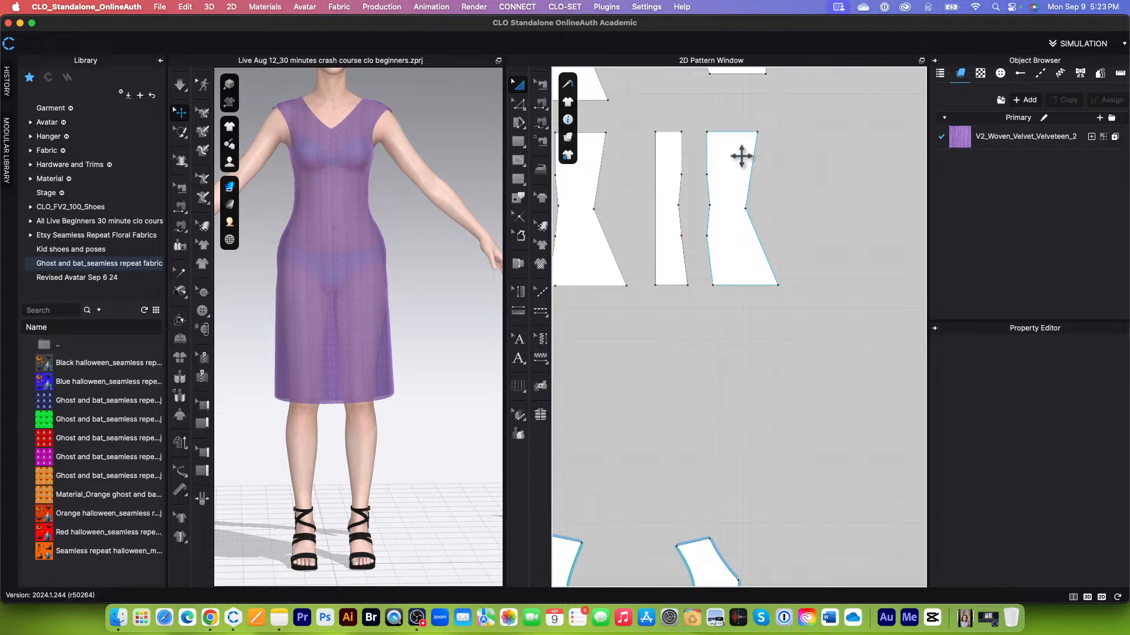
scroll(711, 265, "down", 5)
scroll(709, 189, "up", 6)
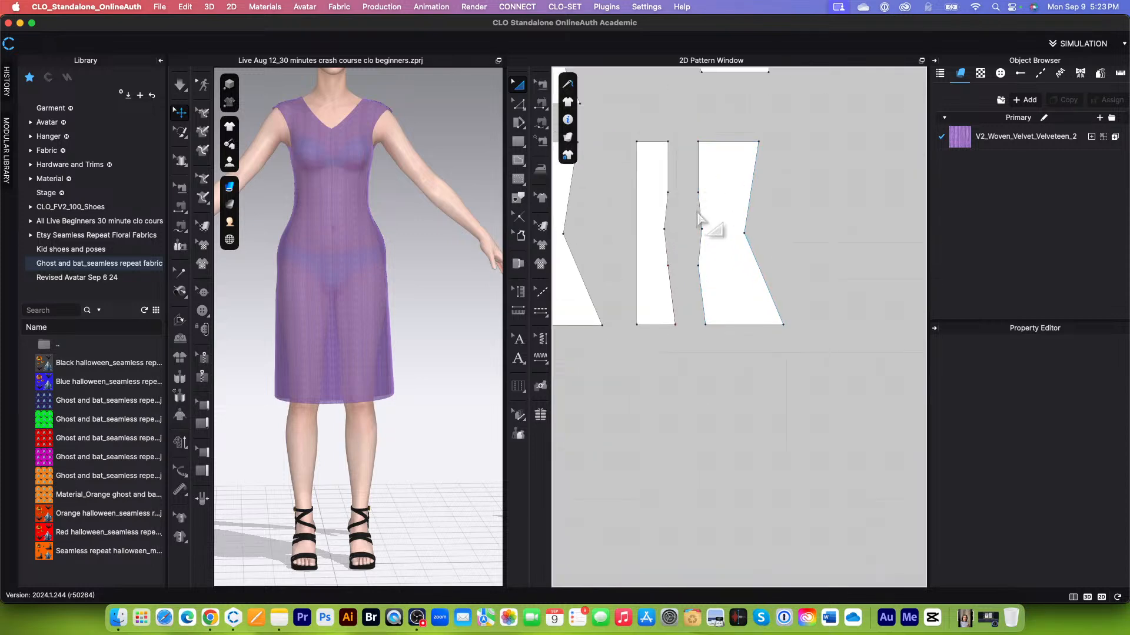
scroll(701, 208, "up", 2)
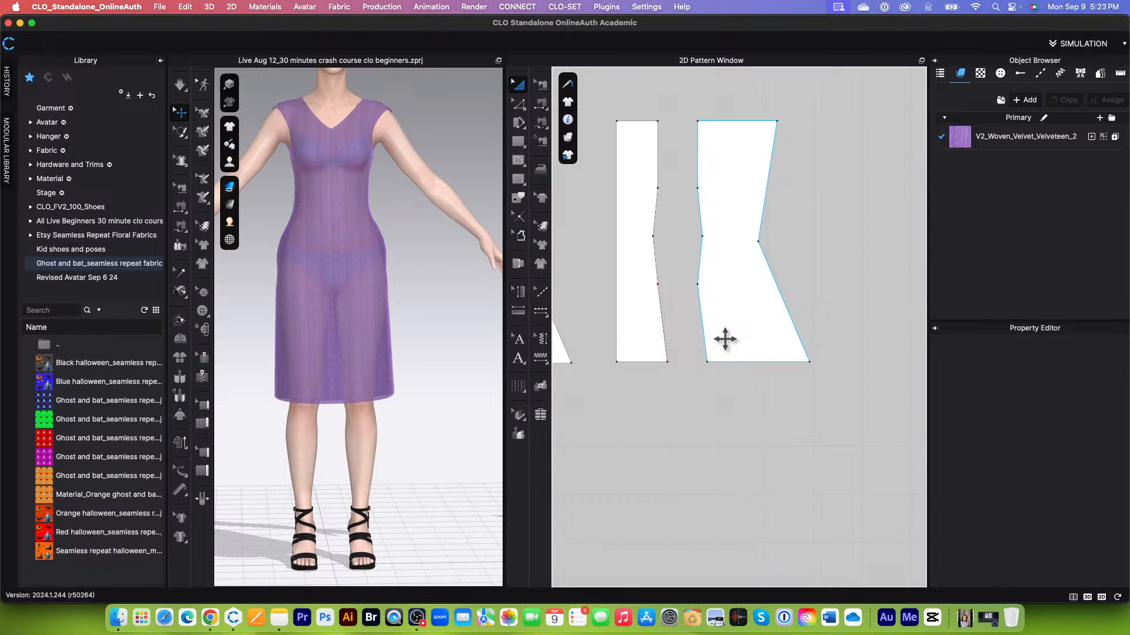
Compare the two pairs of split dart panels with each other and with the original darted piece above them
scroll(724, 338, "down", 5)
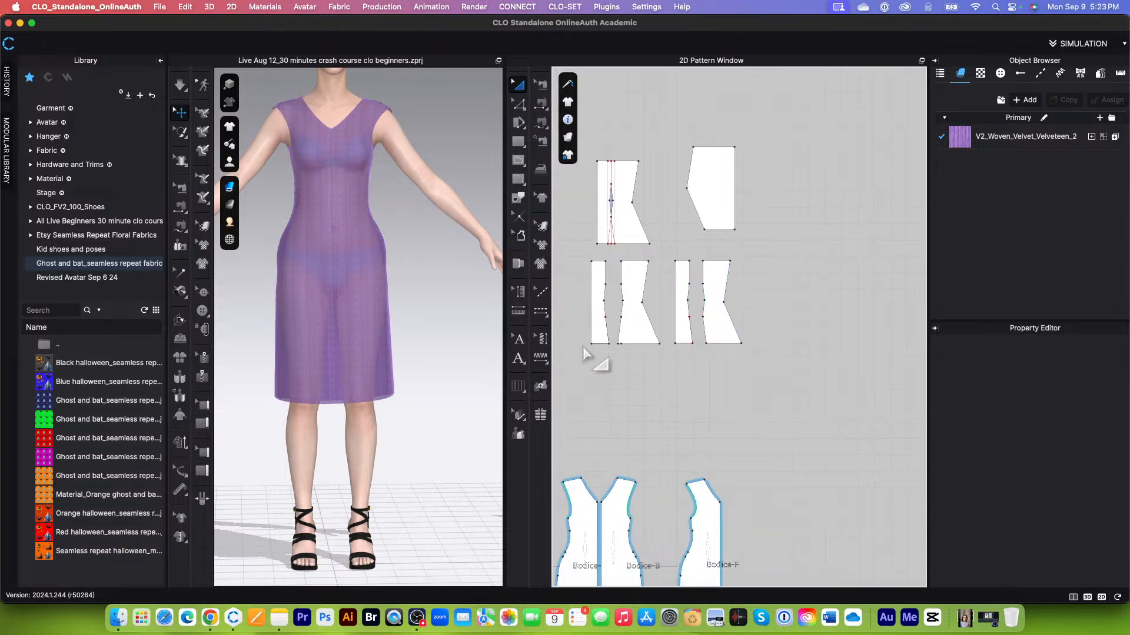
scroll(584, 353, "up", 3)
scroll(620, 329, "down", 2)
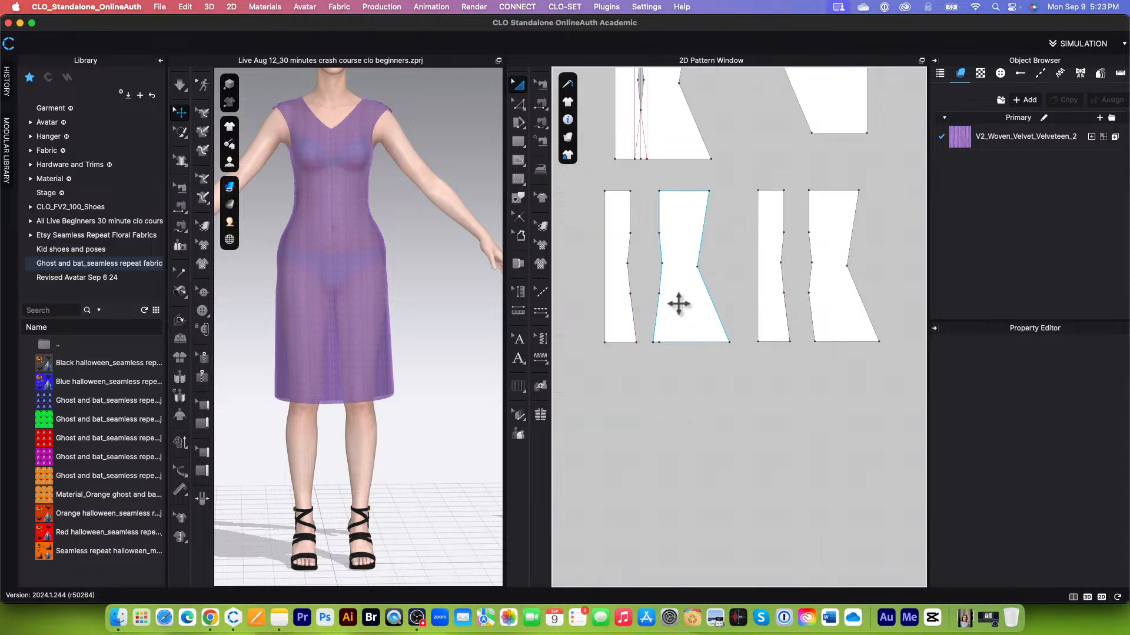
scroll(682, 305, "down", 2)
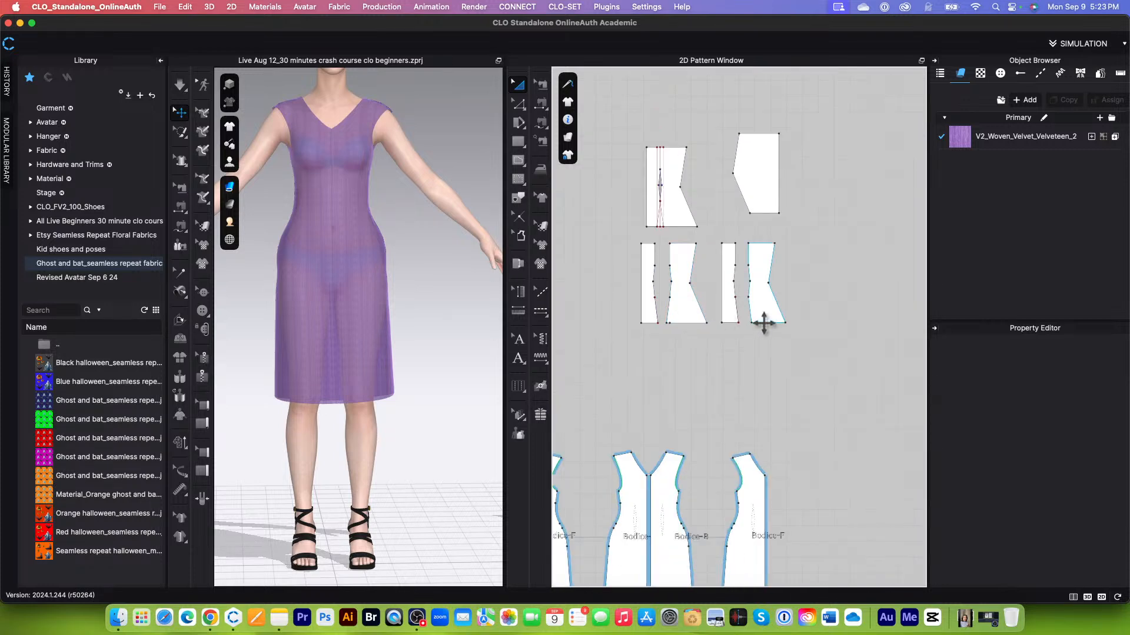
scroll(759, 309, "up", 2)
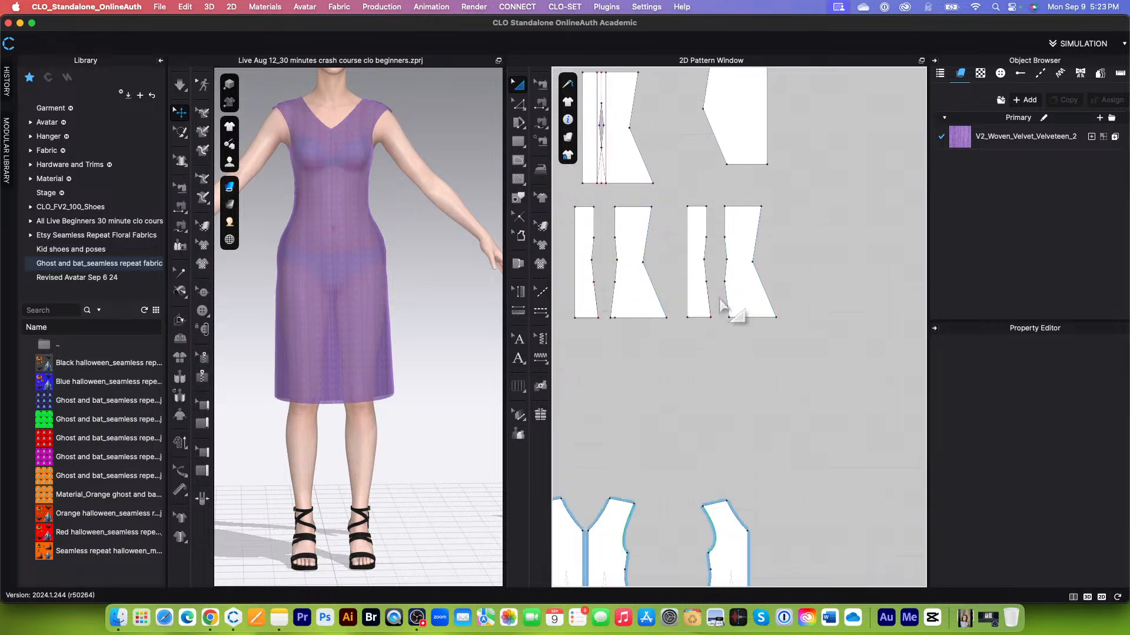
scroll(722, 304, "up", 2)
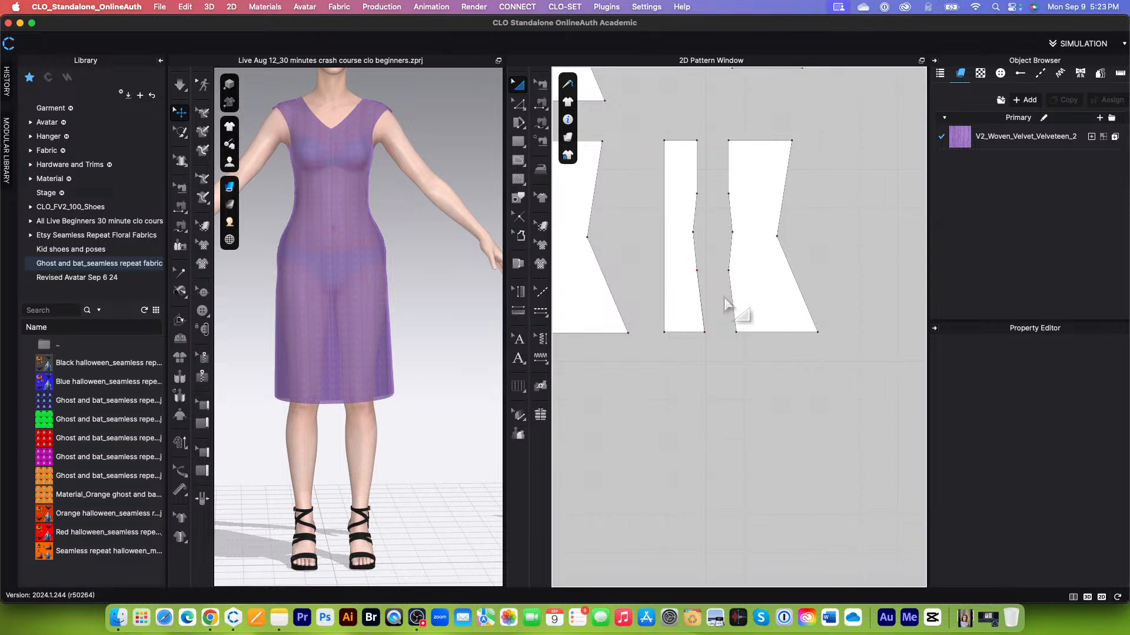
scroll(735, 297, "down", 1)
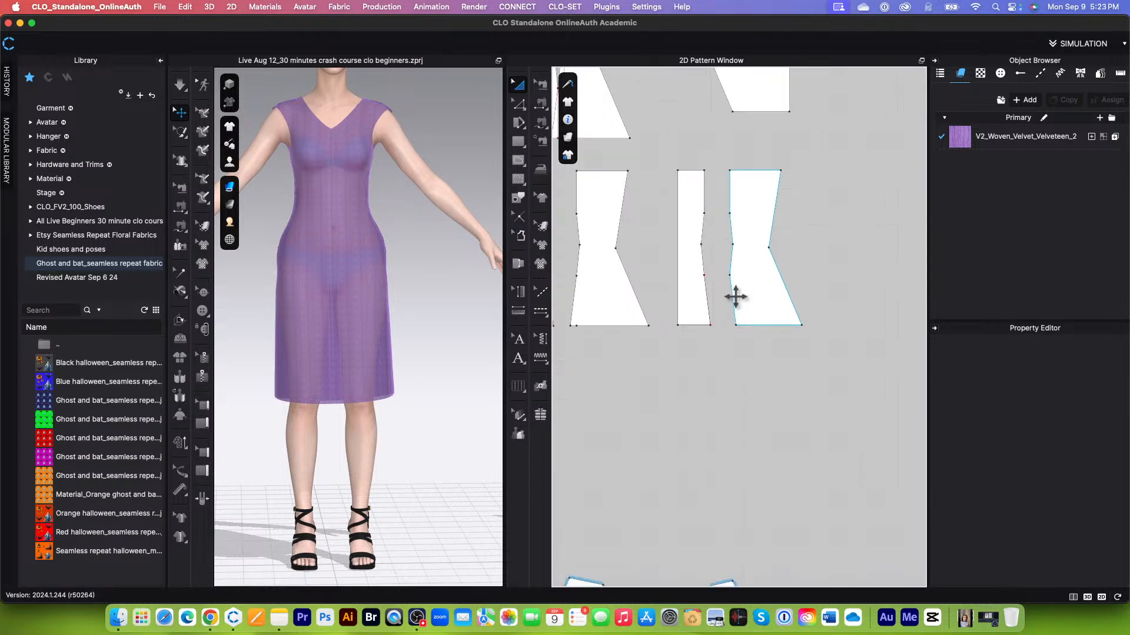
scroll(735, 297, "down", 2)
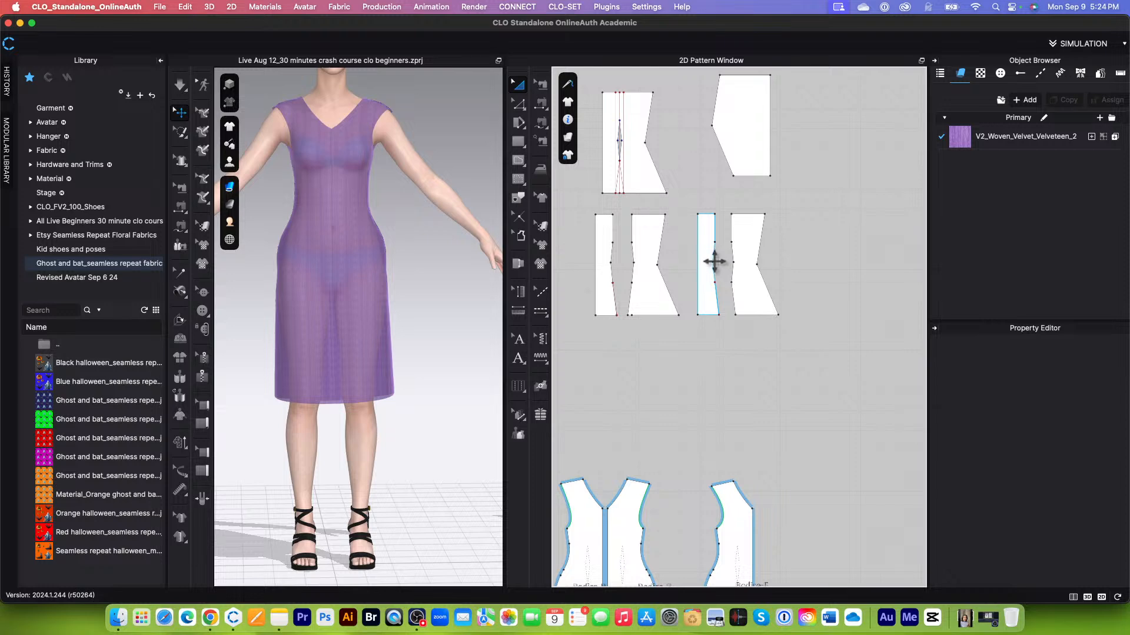
scroll(711, 262, "down", 5)
scroll(682, 398, "up", 2)
scroll(726, 272, "down", 3)
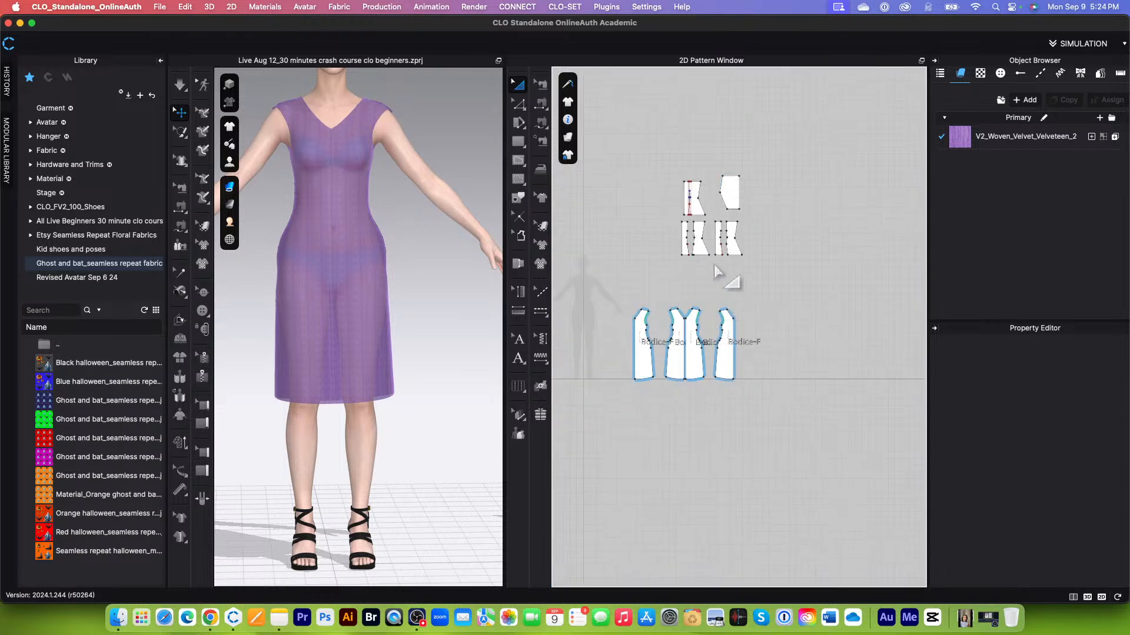
scroll(713, 271, "up", 4)
scroll(715, 277, "down", 3)
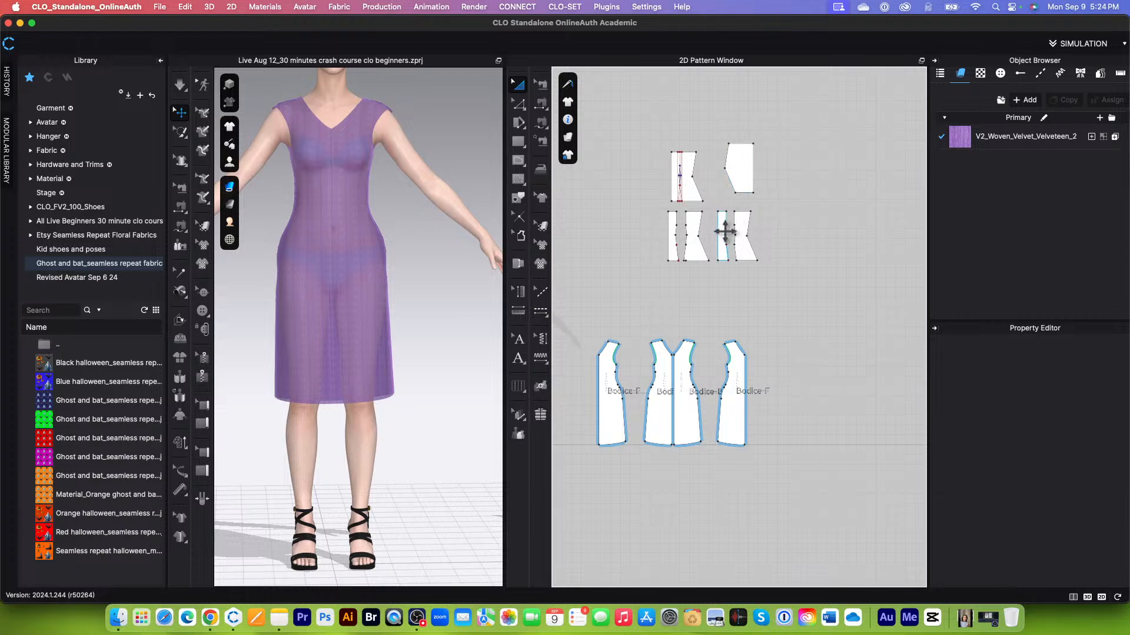
scroll(693, 268, "up", 2)
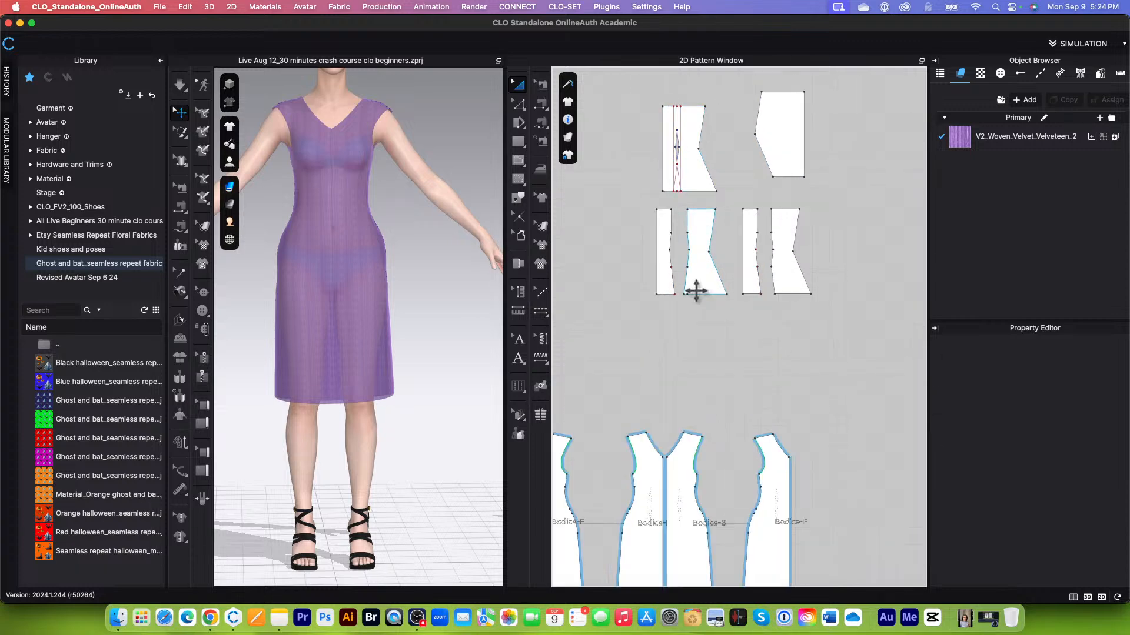
scroll(694, 283, "up", 3)
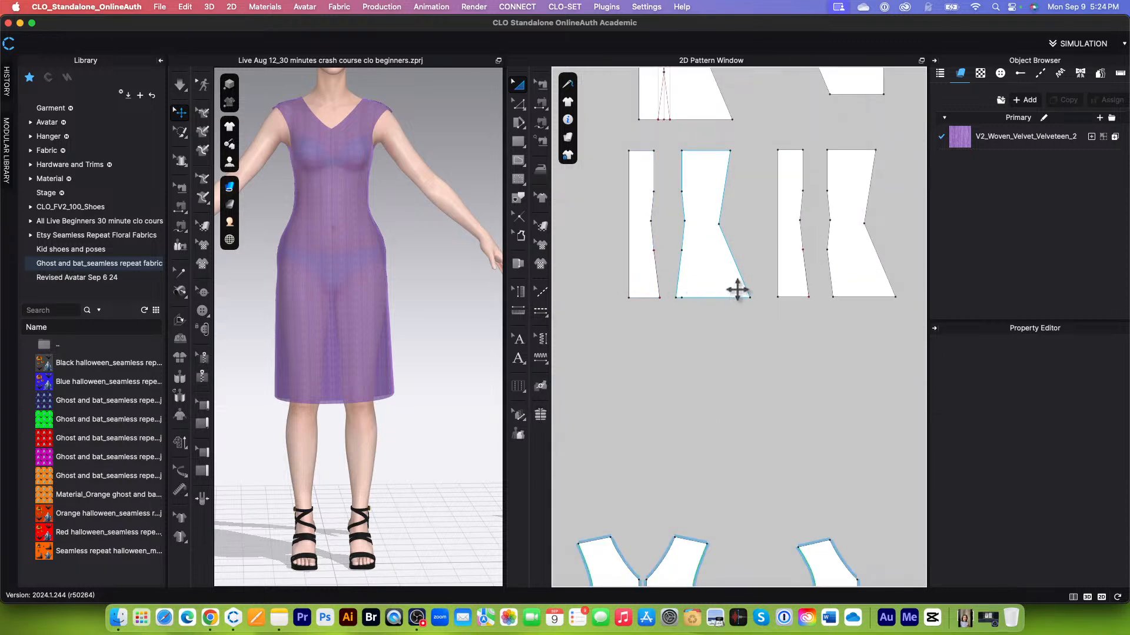
scroll(862, 288, "up", 3)
scroll(862, 288, "down", 3)
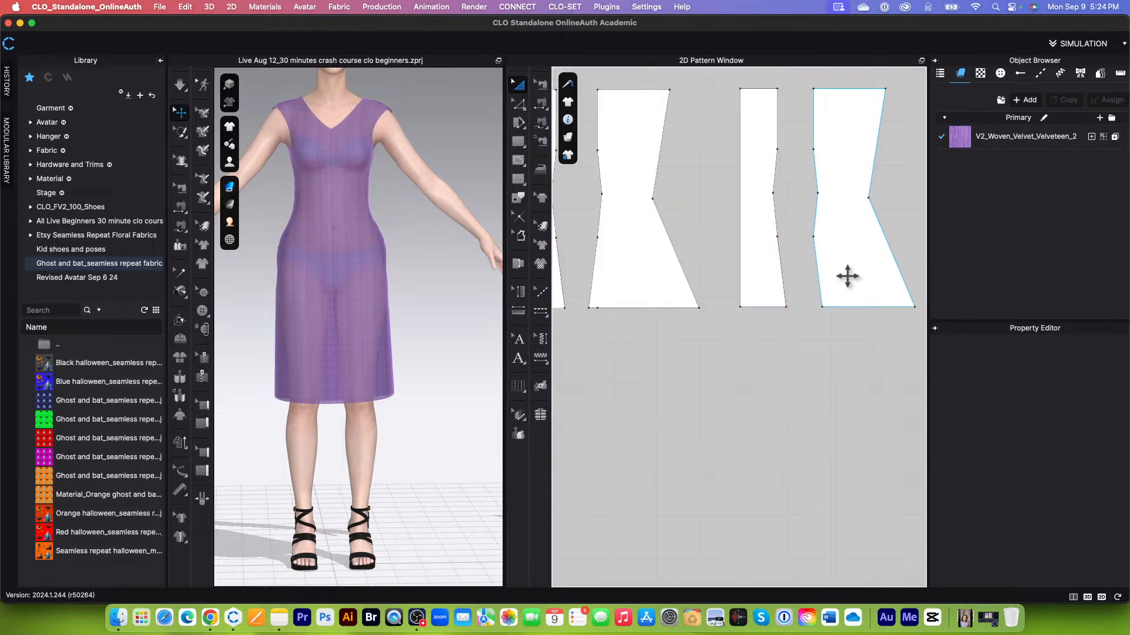
scroll(847, 275, "down", 2)
scroll(655, 345, "down", 3)
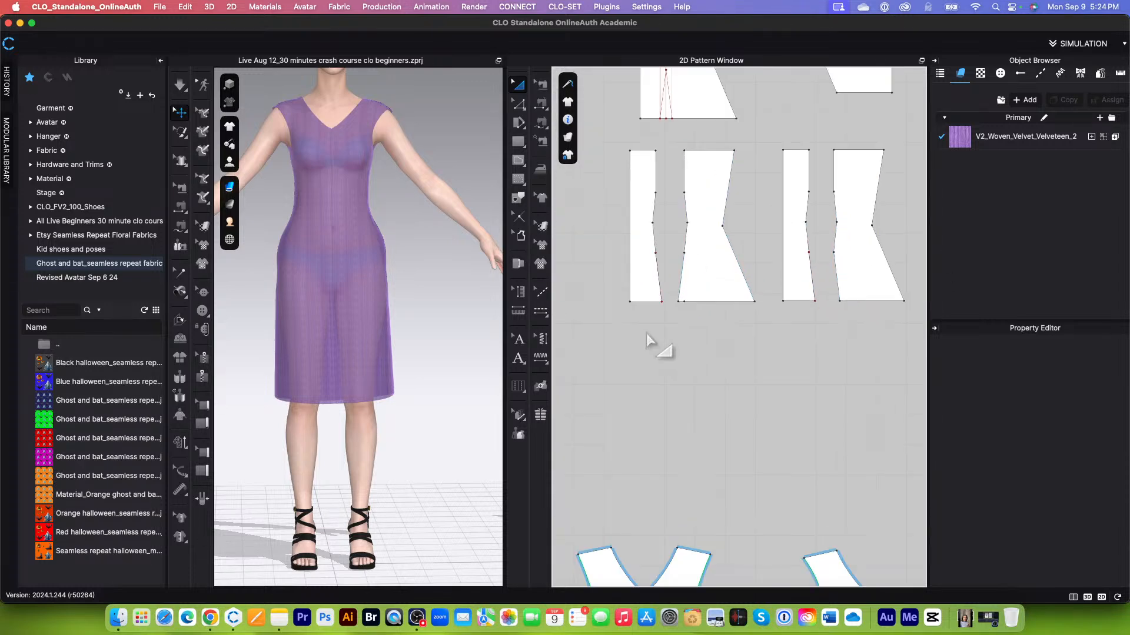
Widen the 2D pattern area by narrowing the 3D view, and inspect both pairs of split panels in it
scroll(681, 342, "up", 2)
scroll(644, 200, "up", 2)
left_click_drag(504, 306, 453, 323)
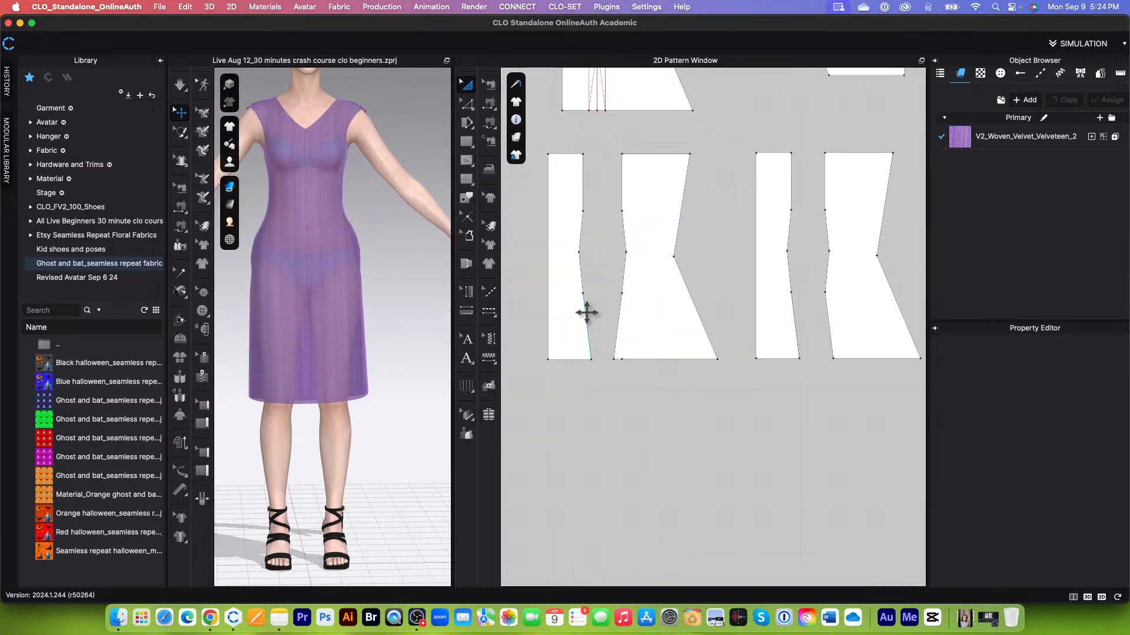
scroll(584, 312, "down", 1)
scroll(612, 200, "up", 3)
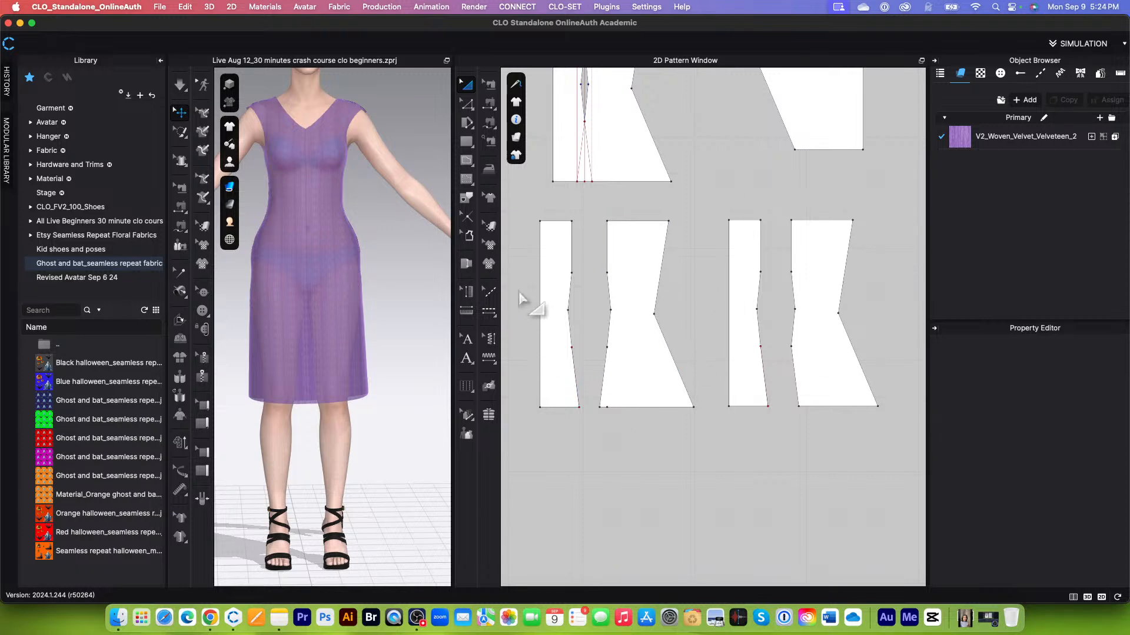
scroll(540, 303, "up", 2)
scroll(540, 301, "down", 1)
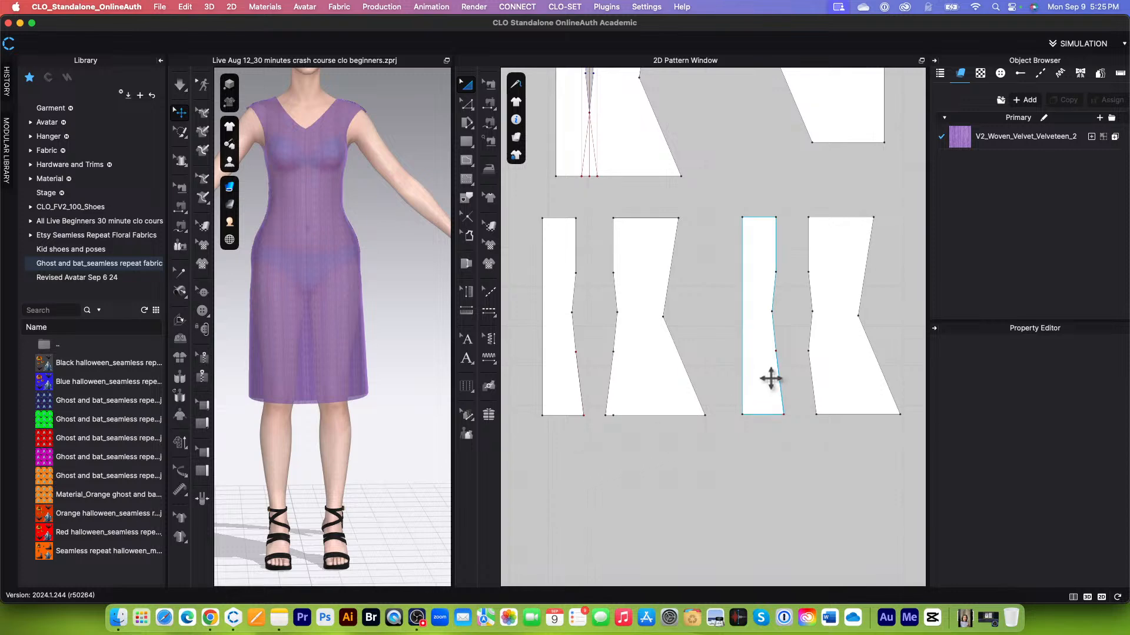
scroll(835, 361, "up", 3)
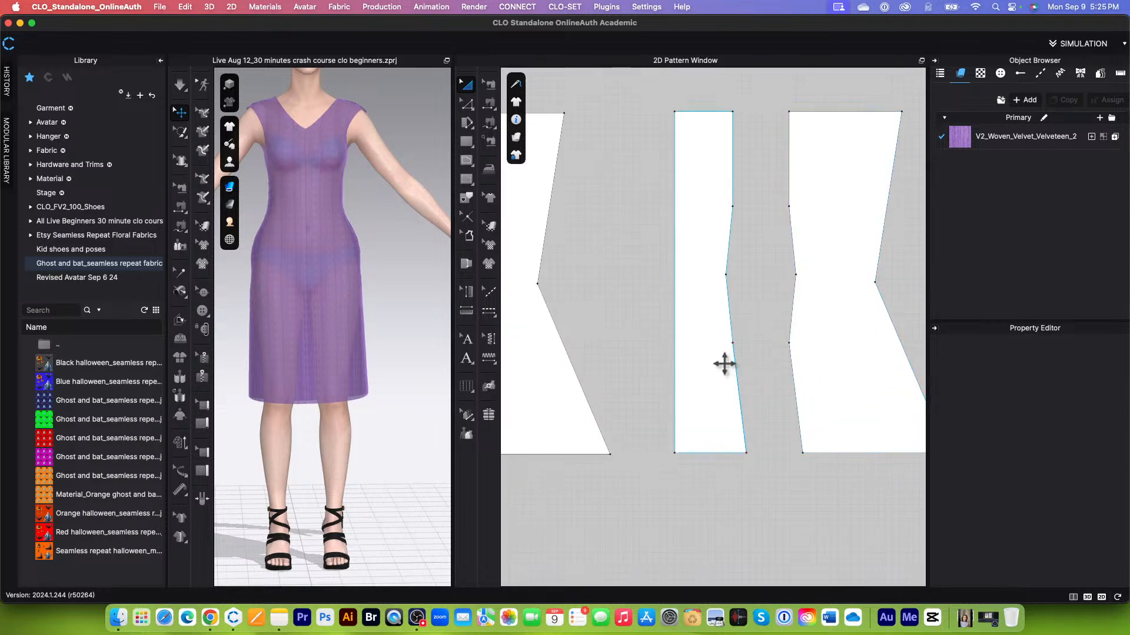
Compare the original darted piece with both pairs of split panels, checking the dart area and the wide panel's outline
scroll(731, 377, "down", 5)
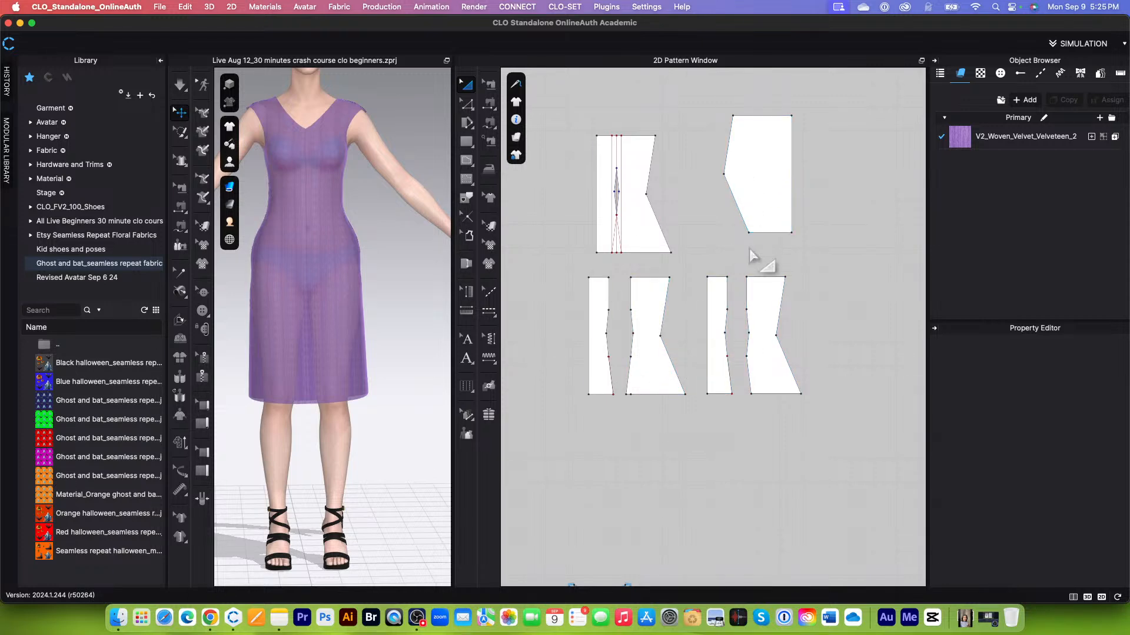
scroll(709, 282, "up", 3)
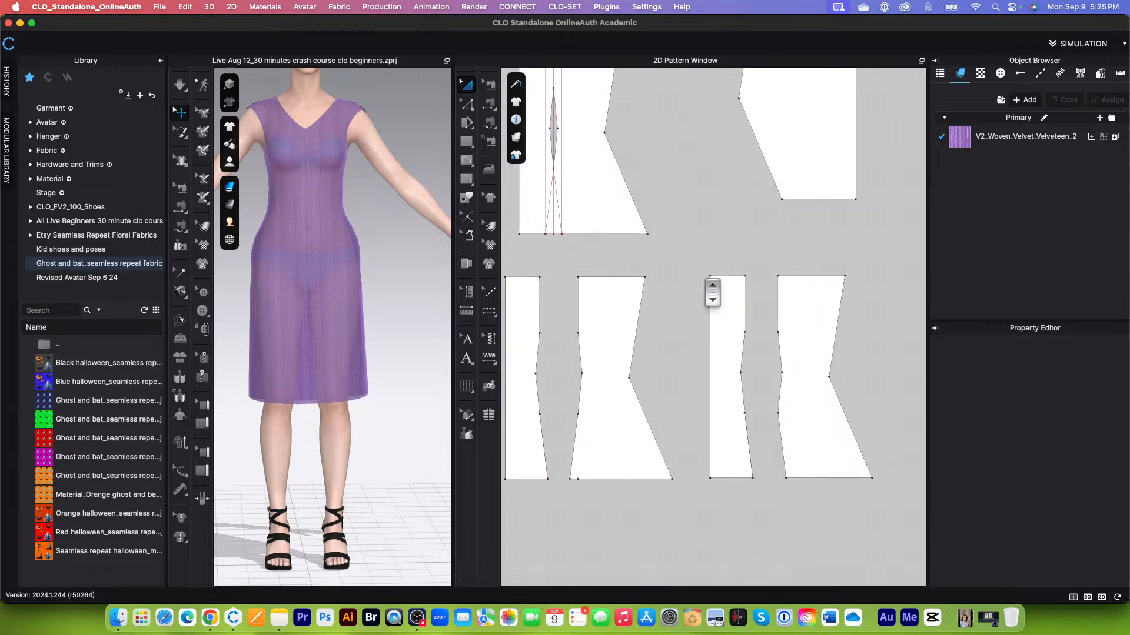
scroll(668, 273, "down", 3)
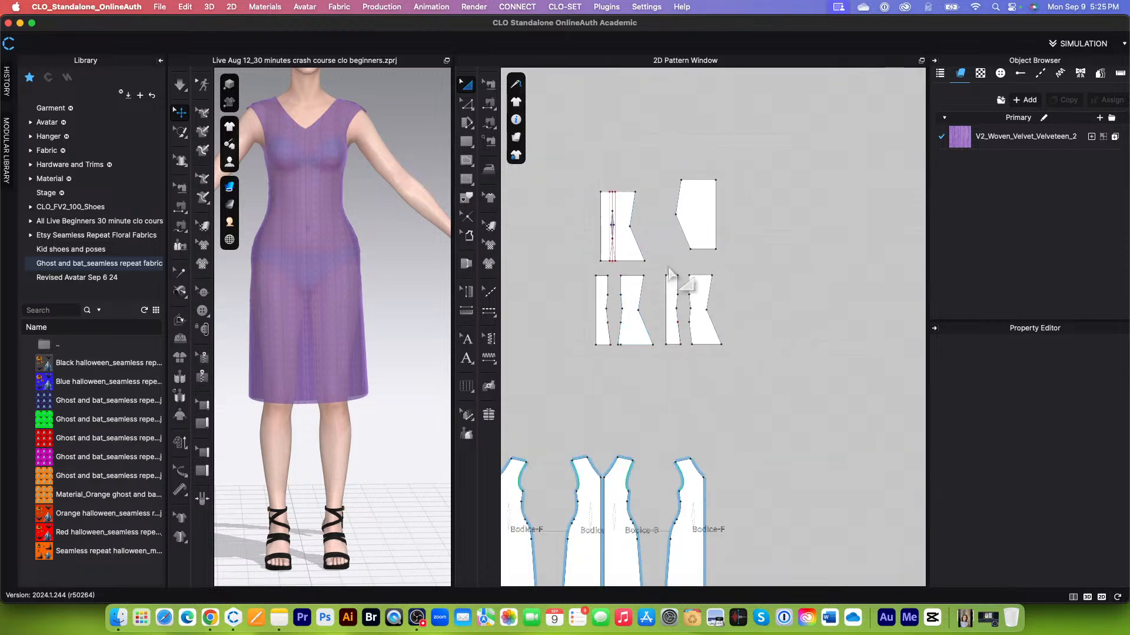
scroll(694, 215, "up", 5)
scroll(743, 235, "down", 2)
scroll(612, 244, "up", 6)
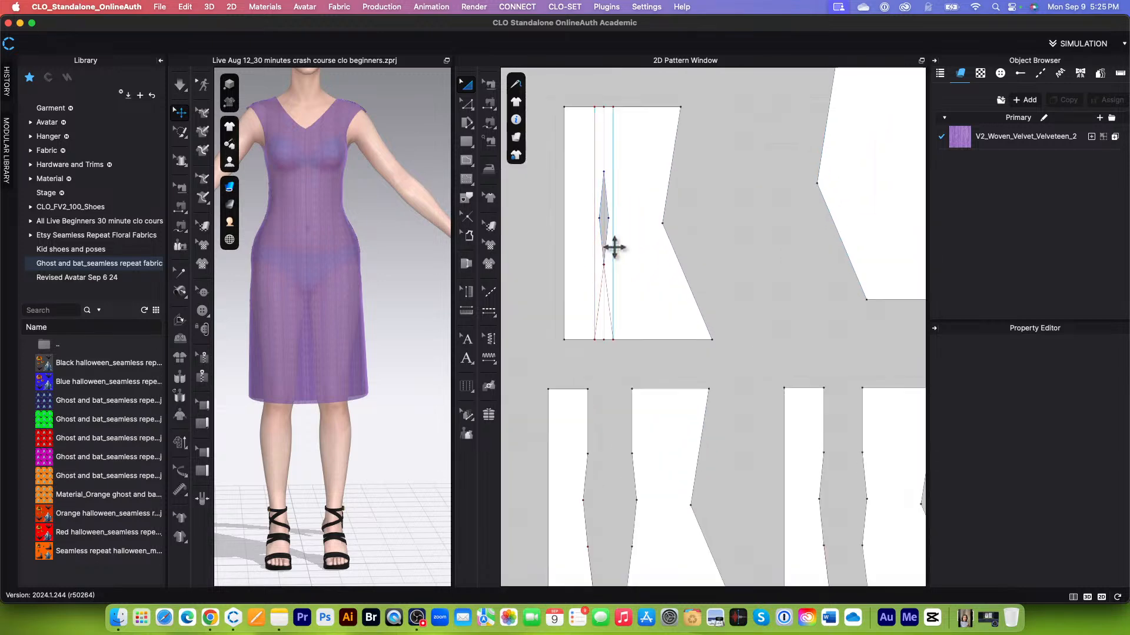
scroll(629, 259, "down", 4)
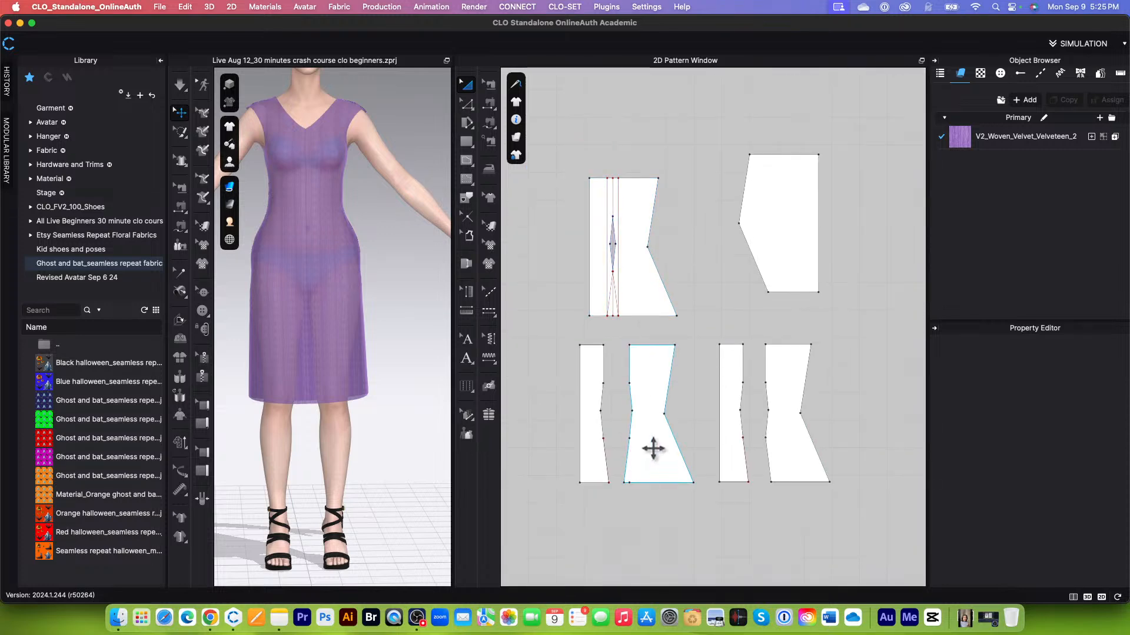
scroll(624, 233, "up", 4)
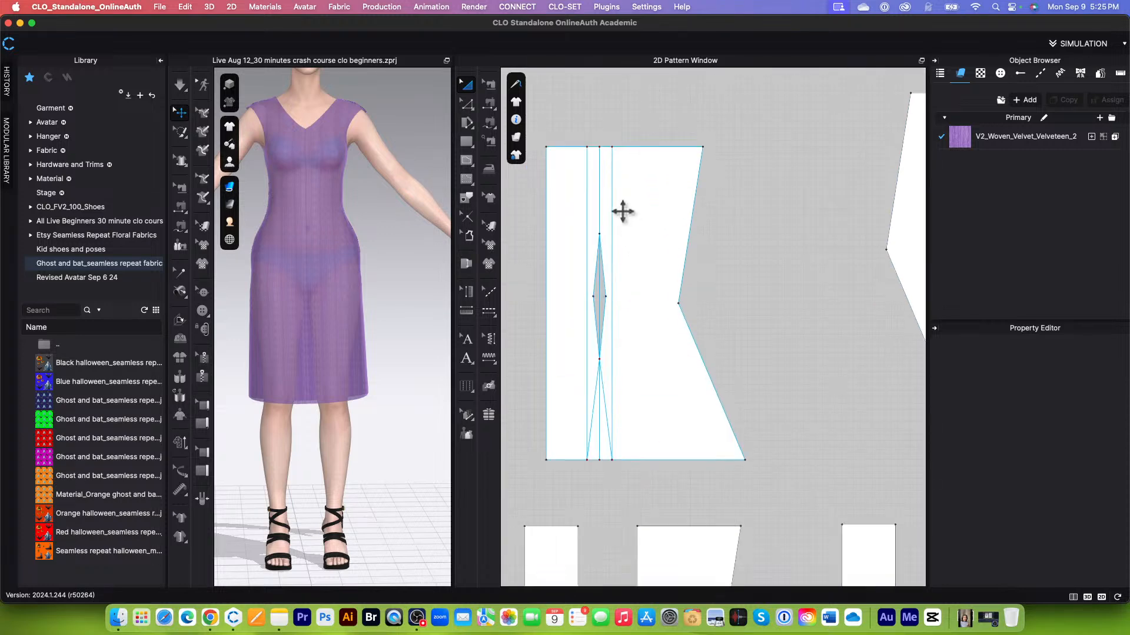
left_click(613, 206)
left_click(620, 217)
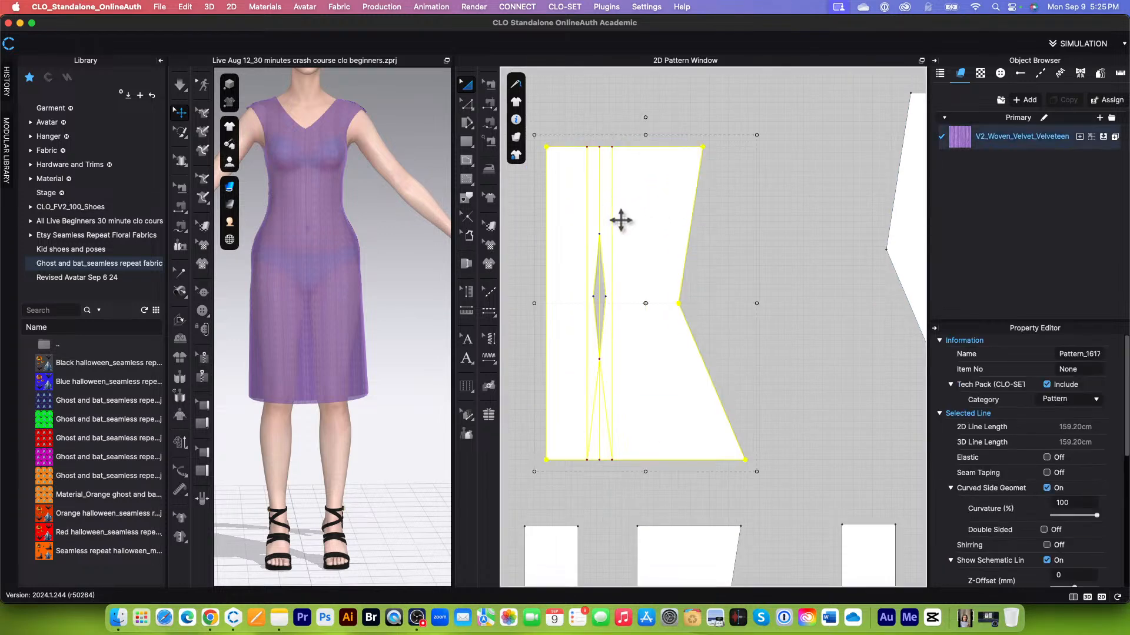
scroll(647, 235, "down", 4)
left_click(699, 268)
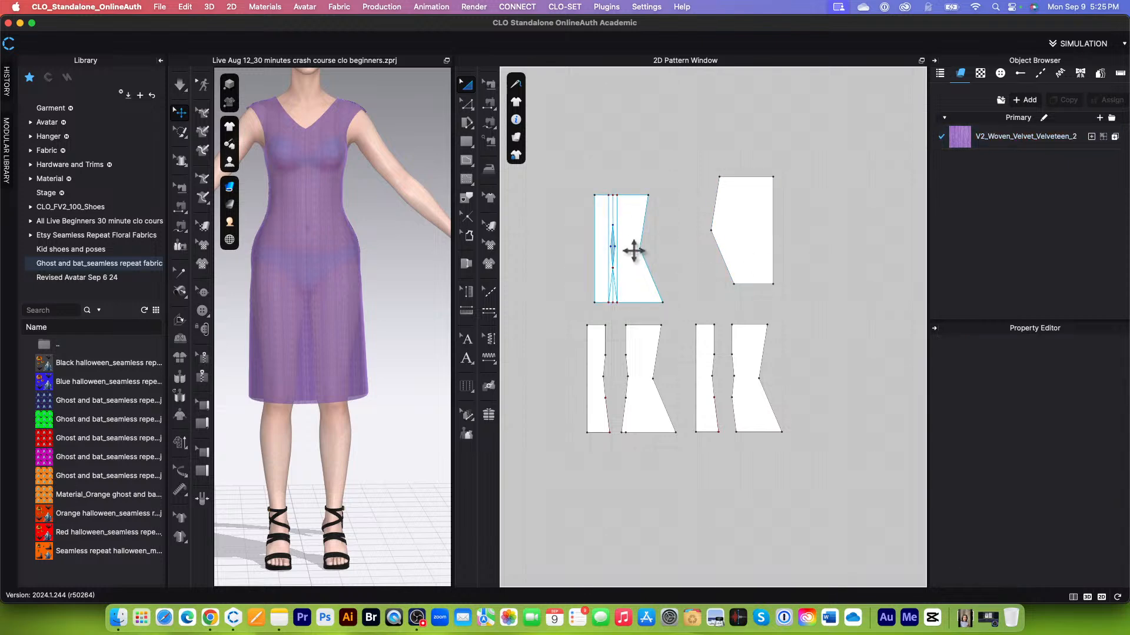
scroll(632, 425, "up", 3)
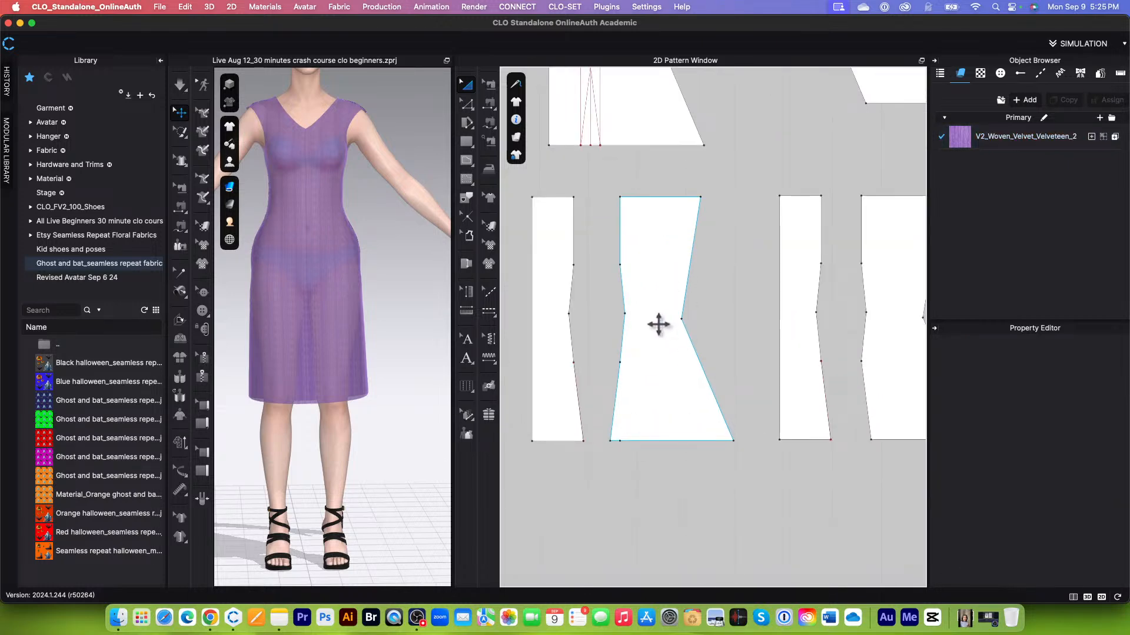
scroll(658, 324, "down", 2)
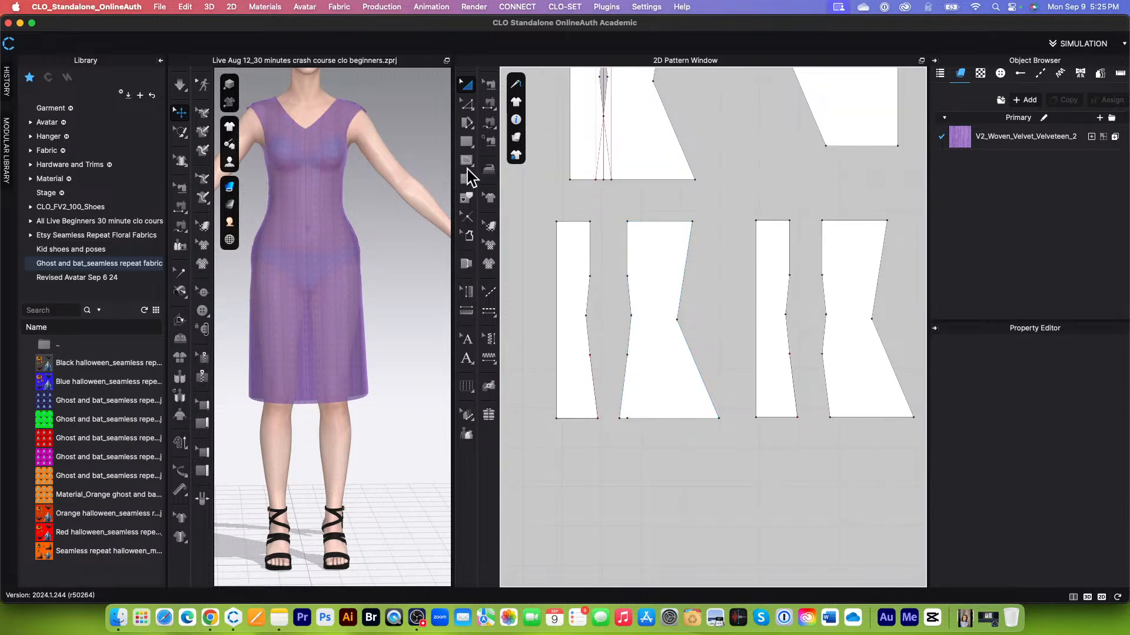
Draw a zigzag internal line about 52.8 cm long on the left pair's wide panel, from the upper dart-edge point to the hem
left_click(466, 160)
left_click(506, 164)
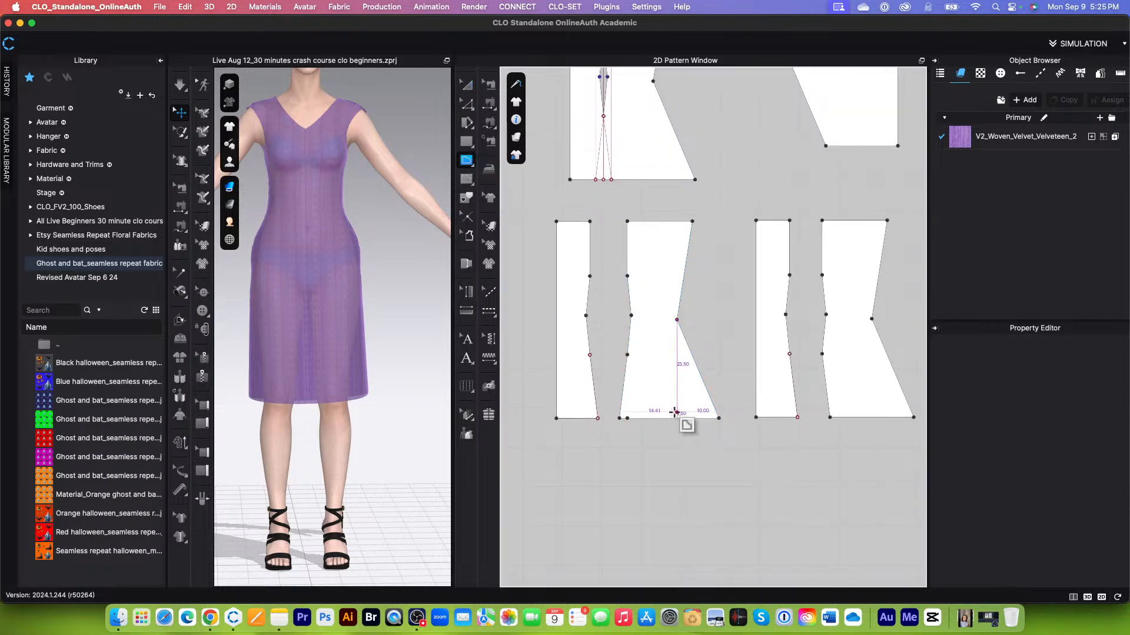
scroll(674, 413, "up", 3)
scroll(680, 430, "down", 2)
scroll(660, 300, "up", 3)
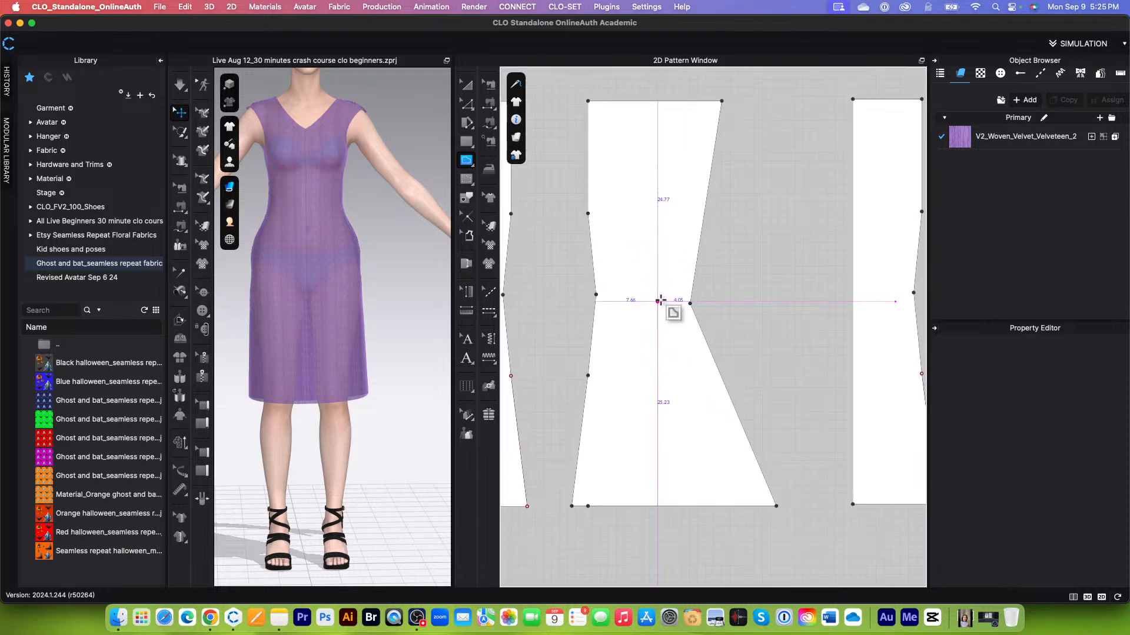
left_click(587, 213)
left_click(674, 261)
left_click(599, 364)
left_click(689, 424)
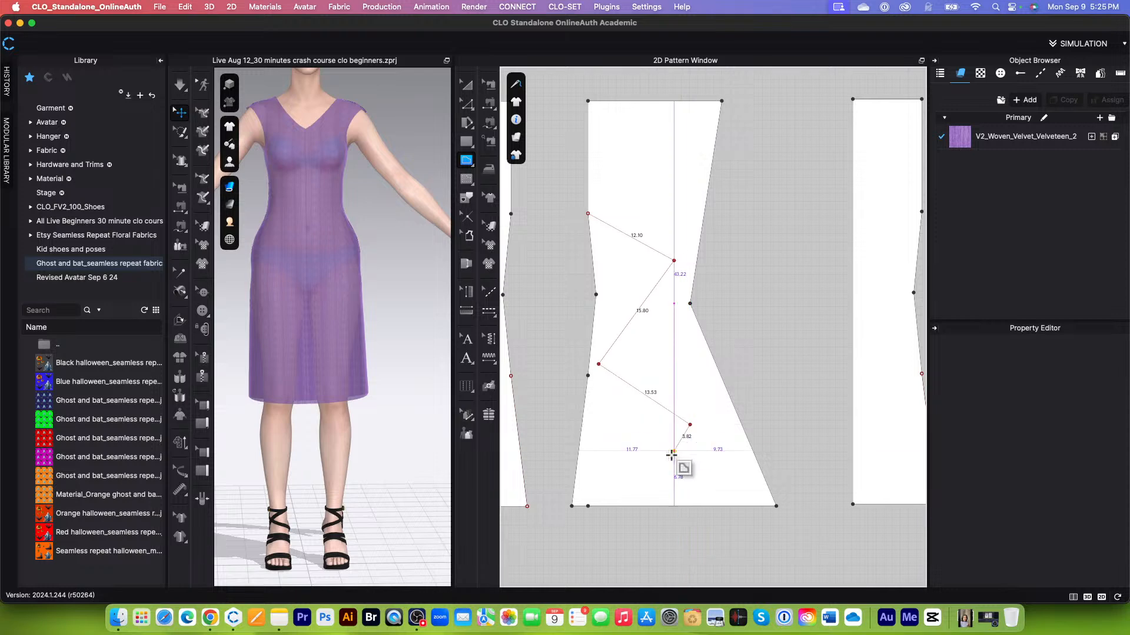
left_click(647, 506)
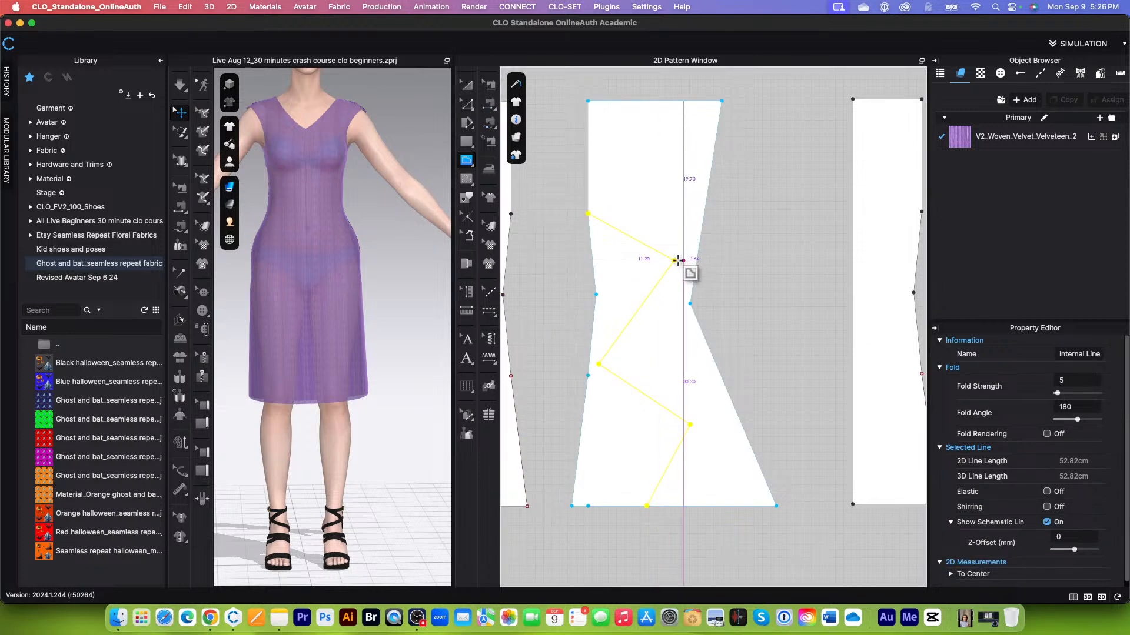
Cut the wide panel along the zigzag internal line and move the two resulting pieces apart
left_click(466, 85)
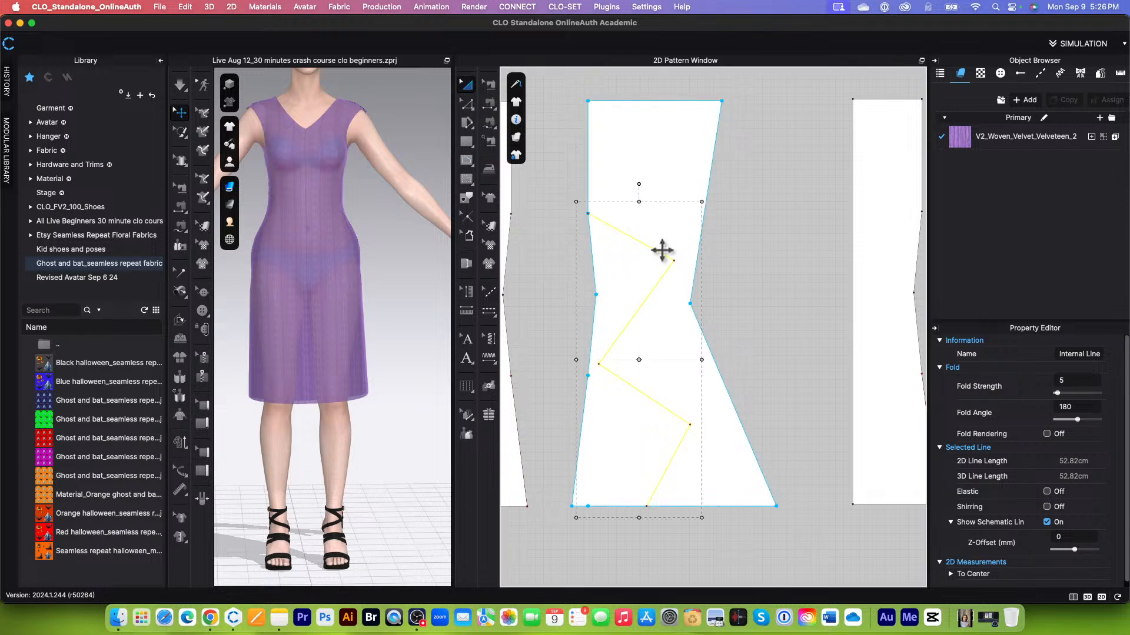
right_click(662, 251)
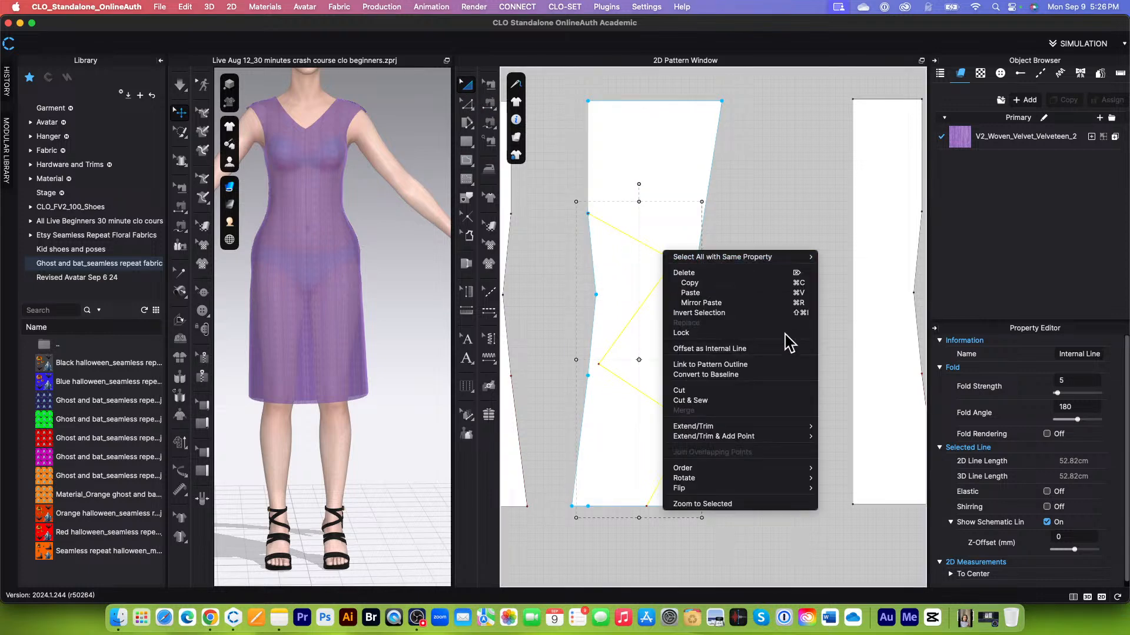
left_click(700, 392)
scroll(671, 412, "down", 3)
scroll(647, 329, "up", 5)
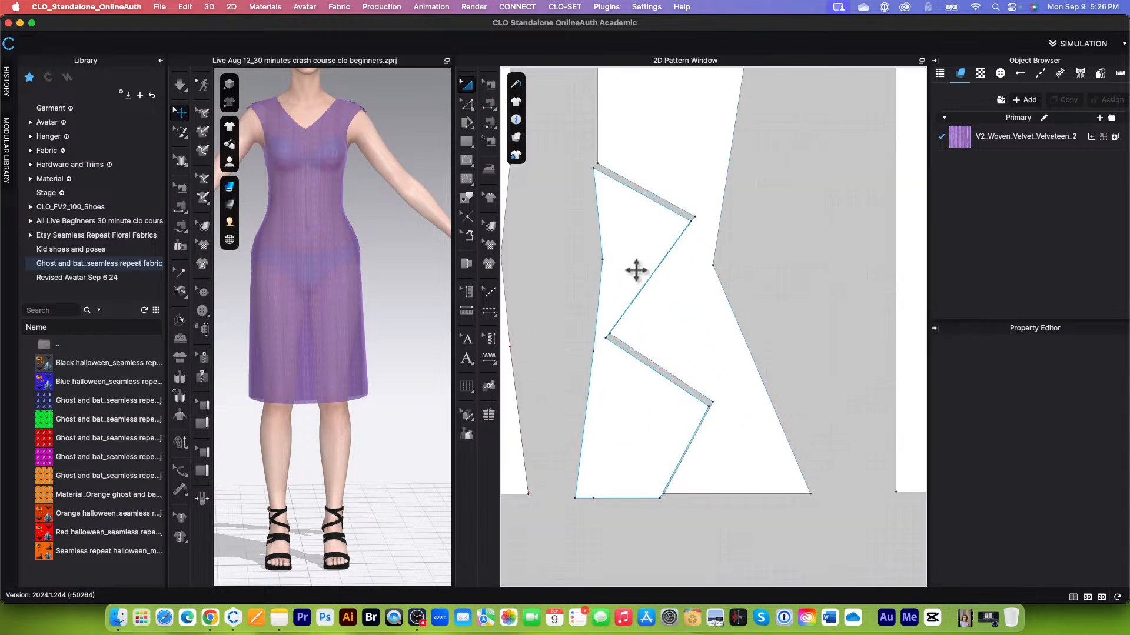
scroll(634, 233, "down", 3)
left_click(618, 235)
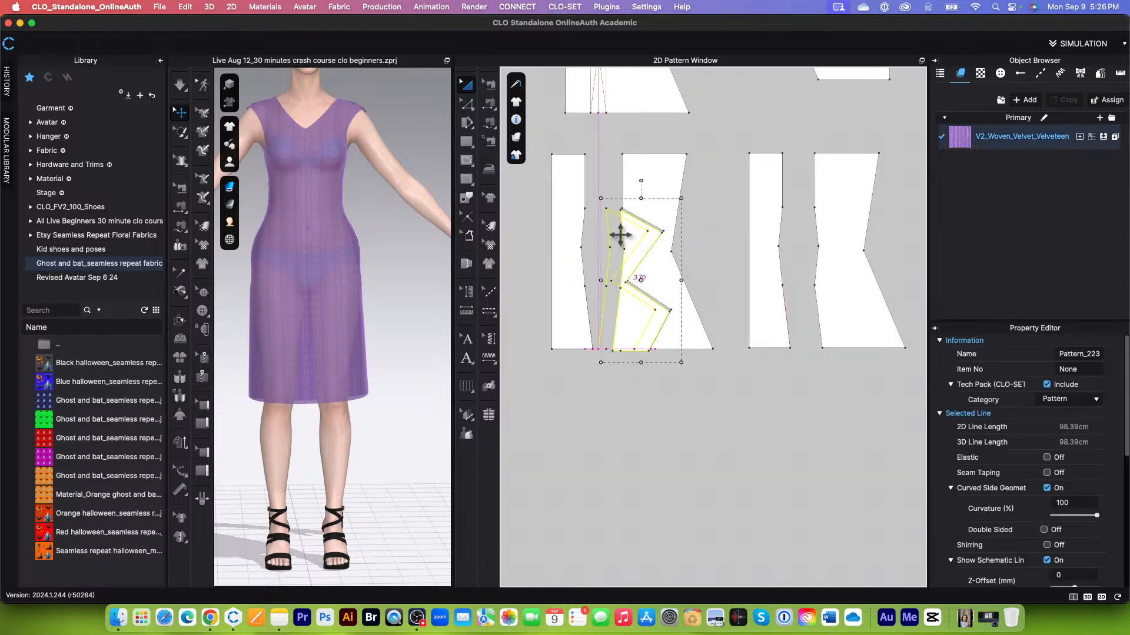
left_click_drag(688, 313, 702, 313)
left_click_drag(632, 326, 641, 325)
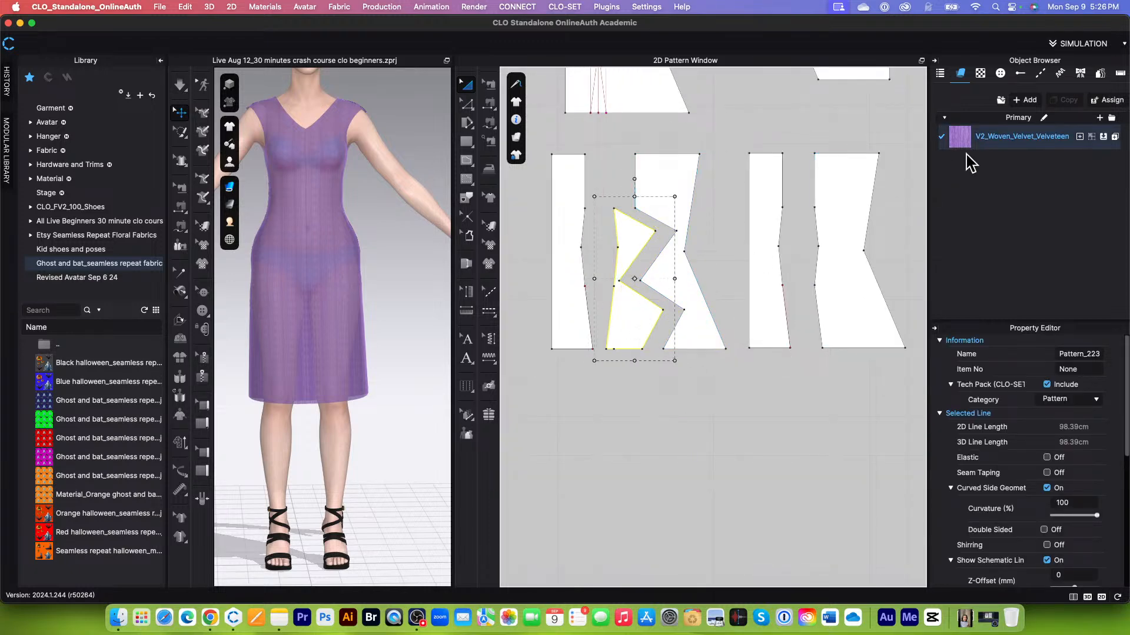
Add a new fabric and apply it to the left piece of the zigzag-cut panel
left_click(1027, 102)
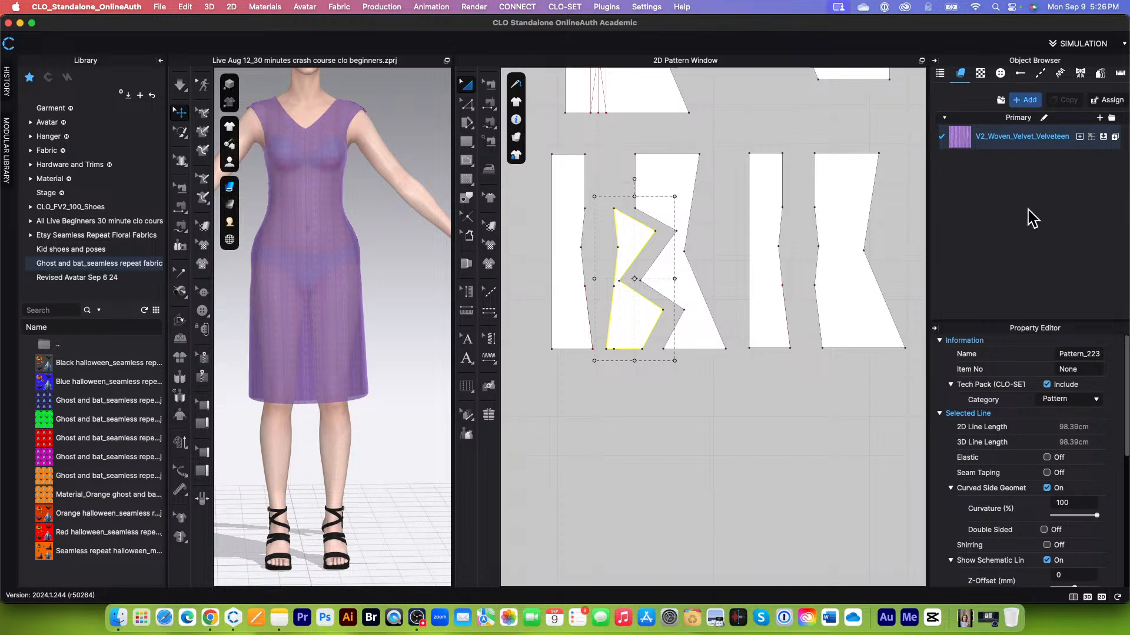
left_click_drag(954, 170, 636, 321)
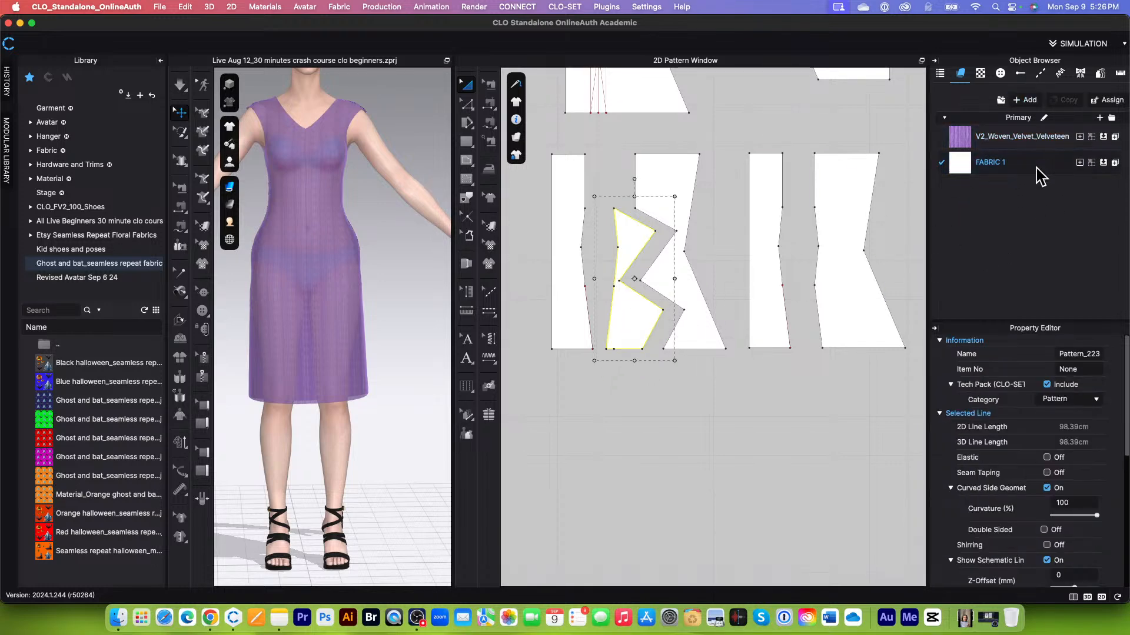
Set the new fabric's colour to Cyan 3
scroll(1053, 487, "down", 5)
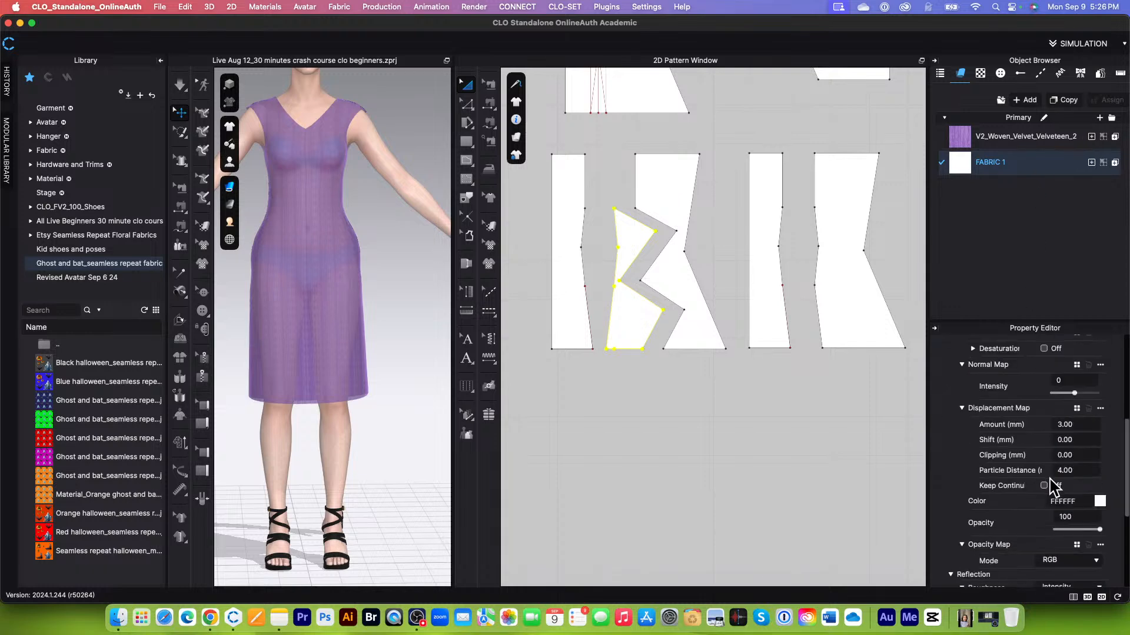
left_click(1099, 501)
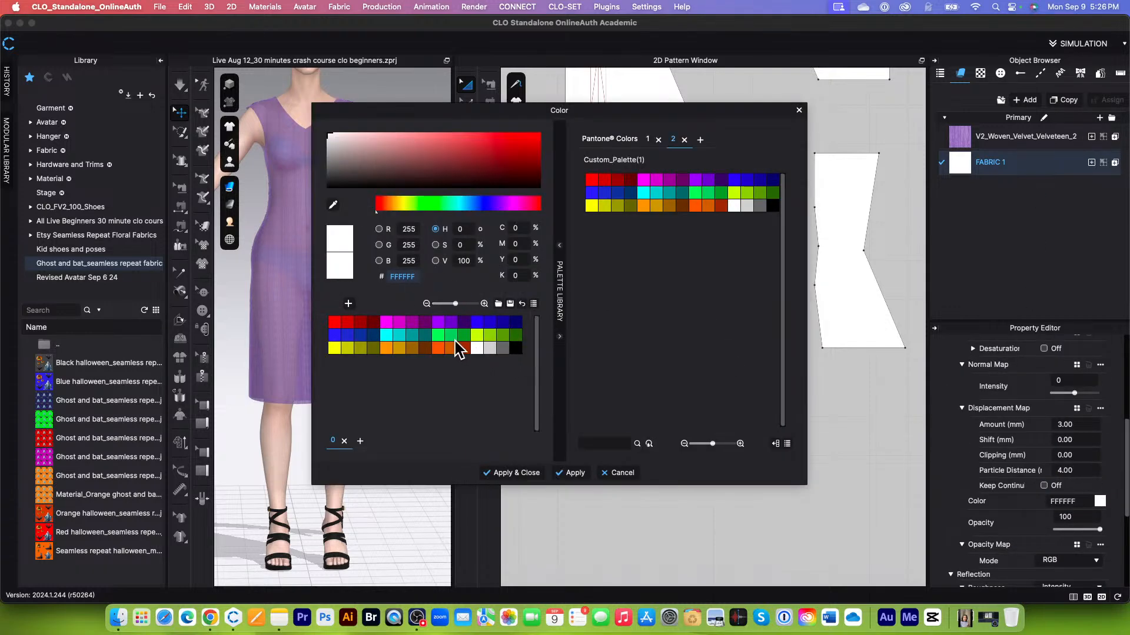
left_click(386, 333)
left_click(412, 334)
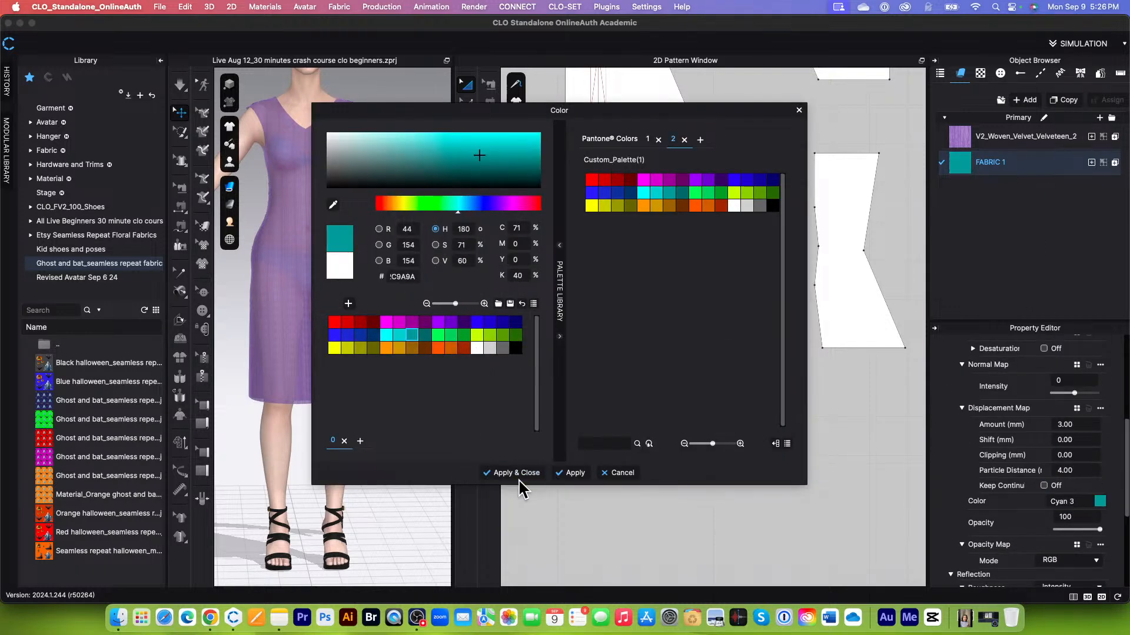
left_click(512, 473)
Set the 2D garment rendering style to Translucent Surface so the patterns display their fabrics
mouse_move(518, 138)
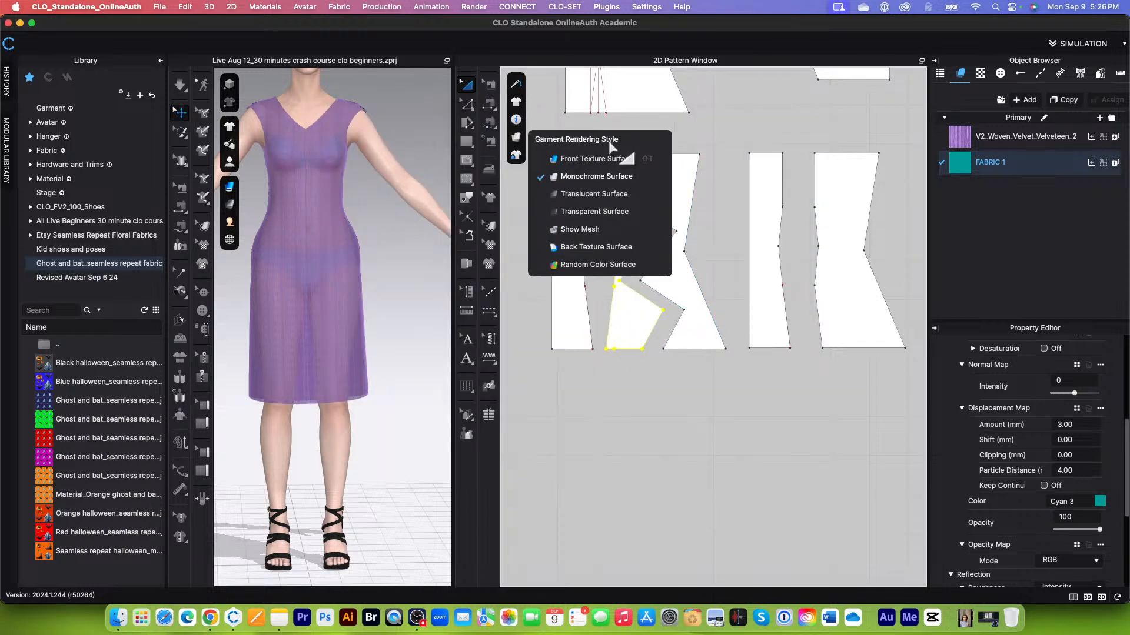
left_click(587, 195)
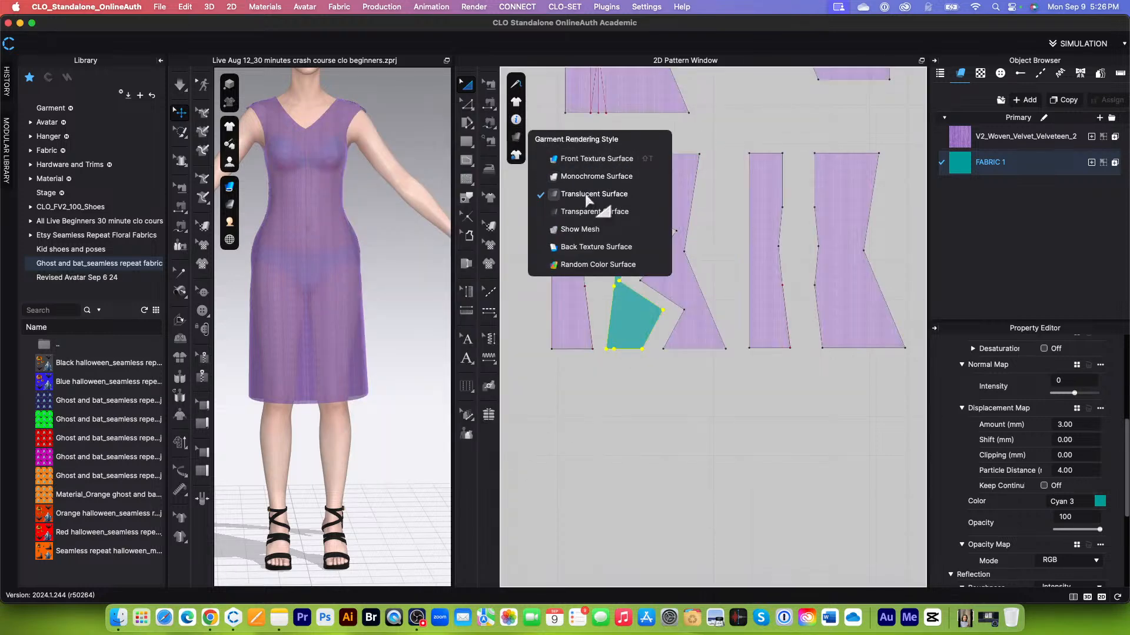
left_click(676, 404)
scroll(639, 218, "up", 2)
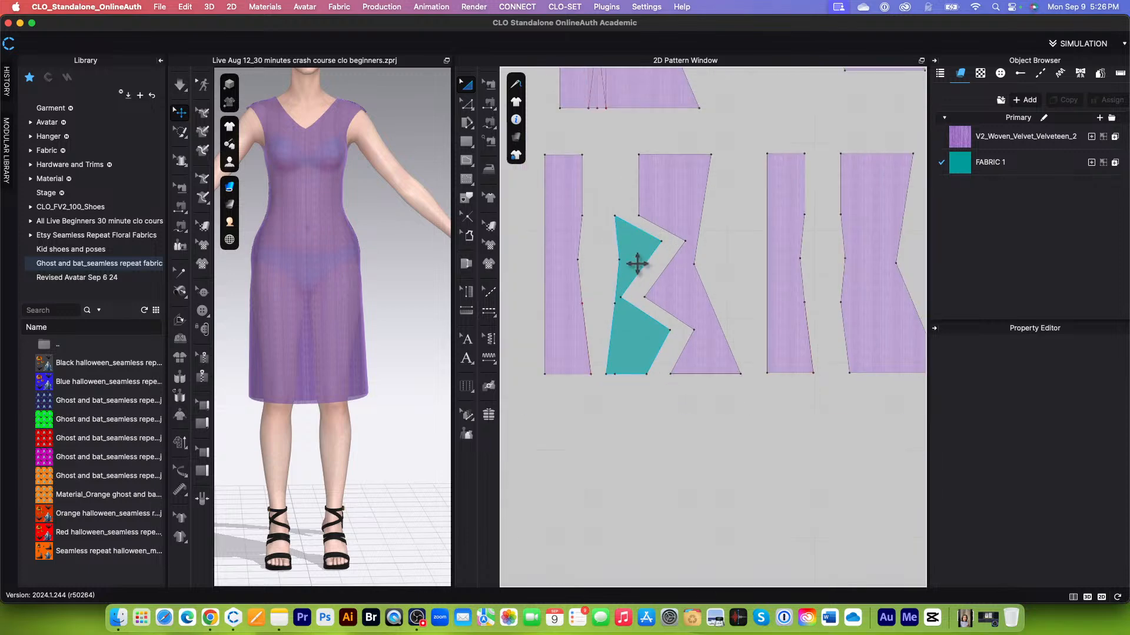
Change the colour of FABRIC 1, used on the left zigzag piece, to Black
left_click(636, 238)
left_click(1026, 167)
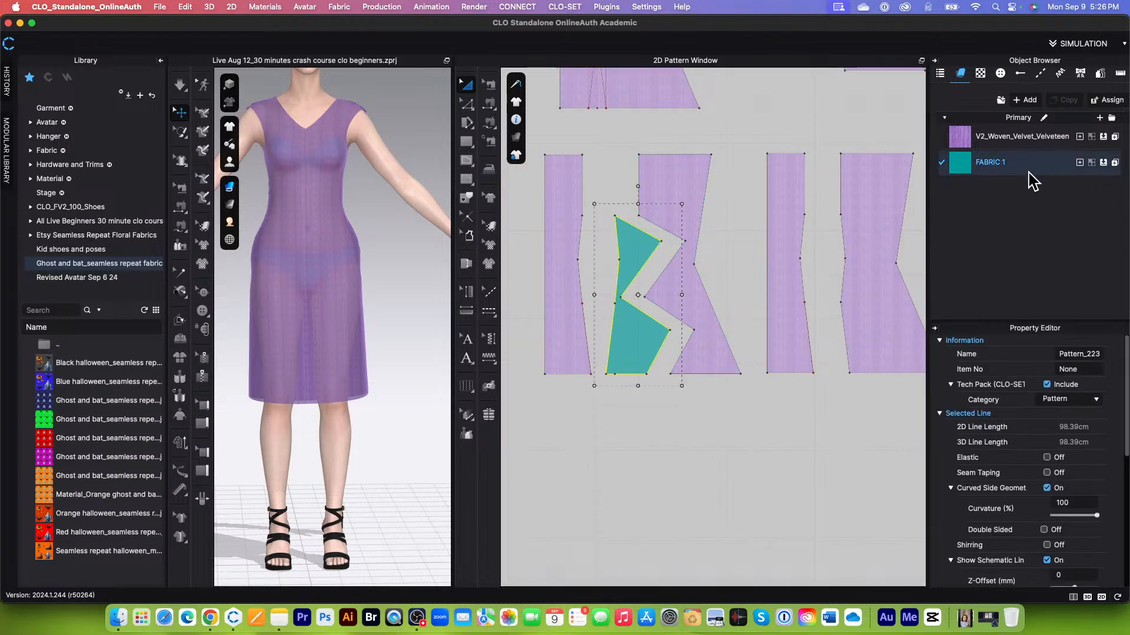
left_click(1100, 503)
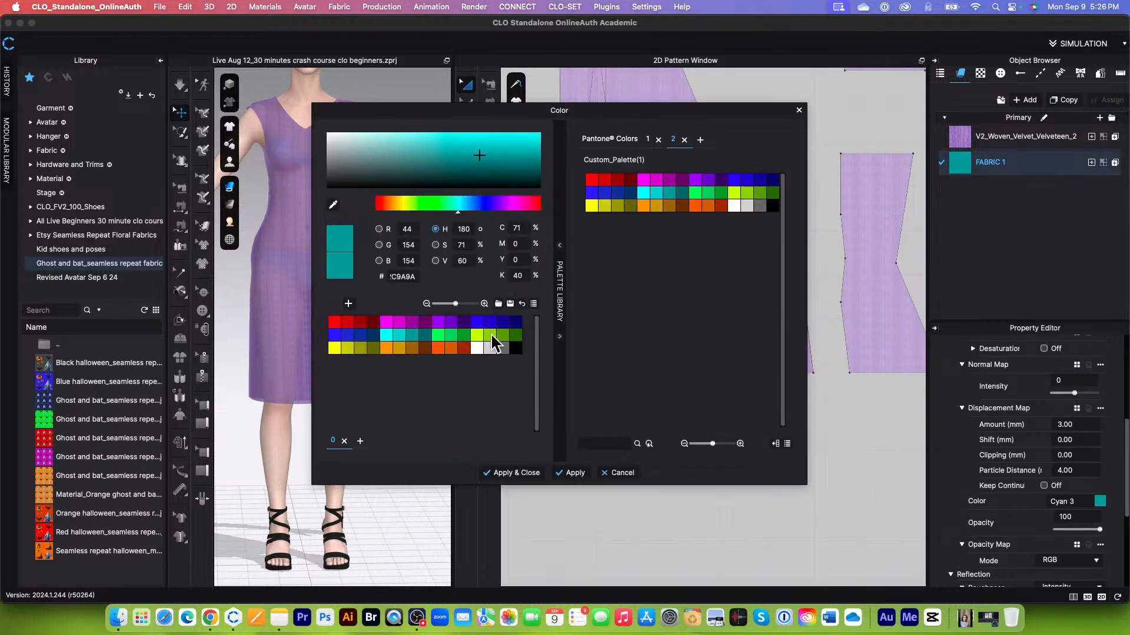
left_click(516, 346)
left_click(528, 473)
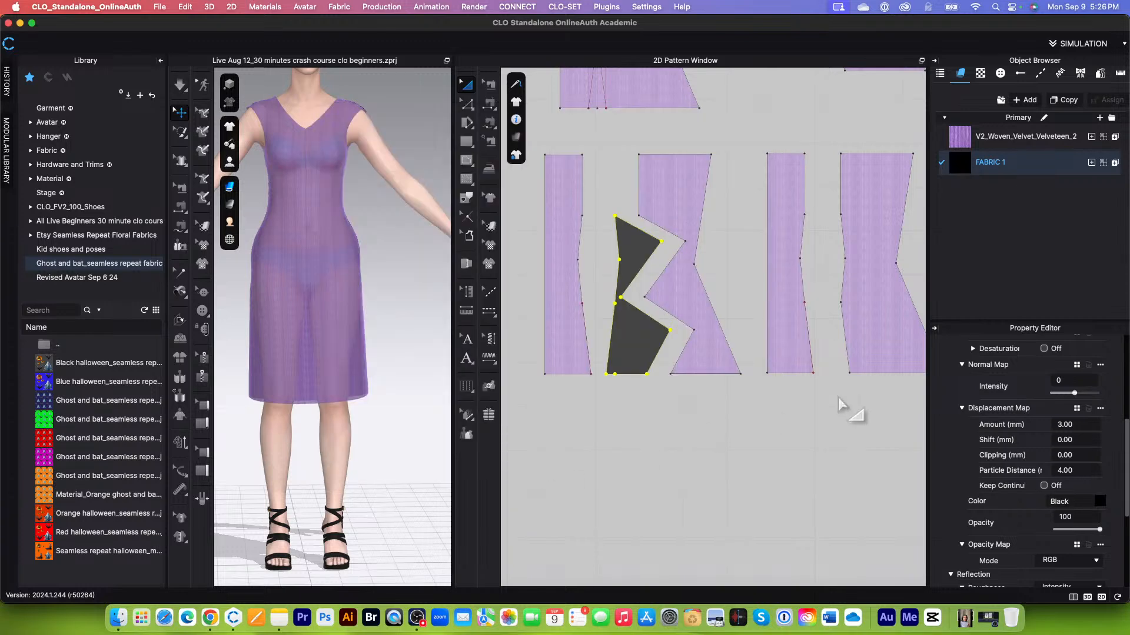
left_click(730, 448)
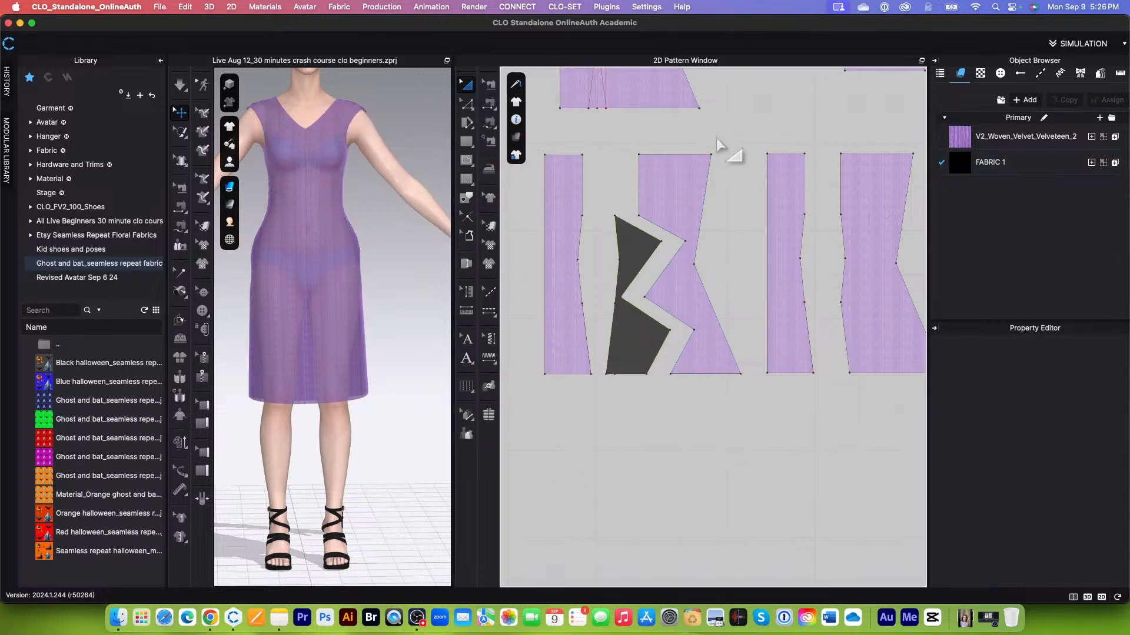
Add another new fabric in its default white and apply it to the right piece of the zigzag-cut panel
scroll(689, 218, "up", 5)
scroll(688, 221, "down", 4)
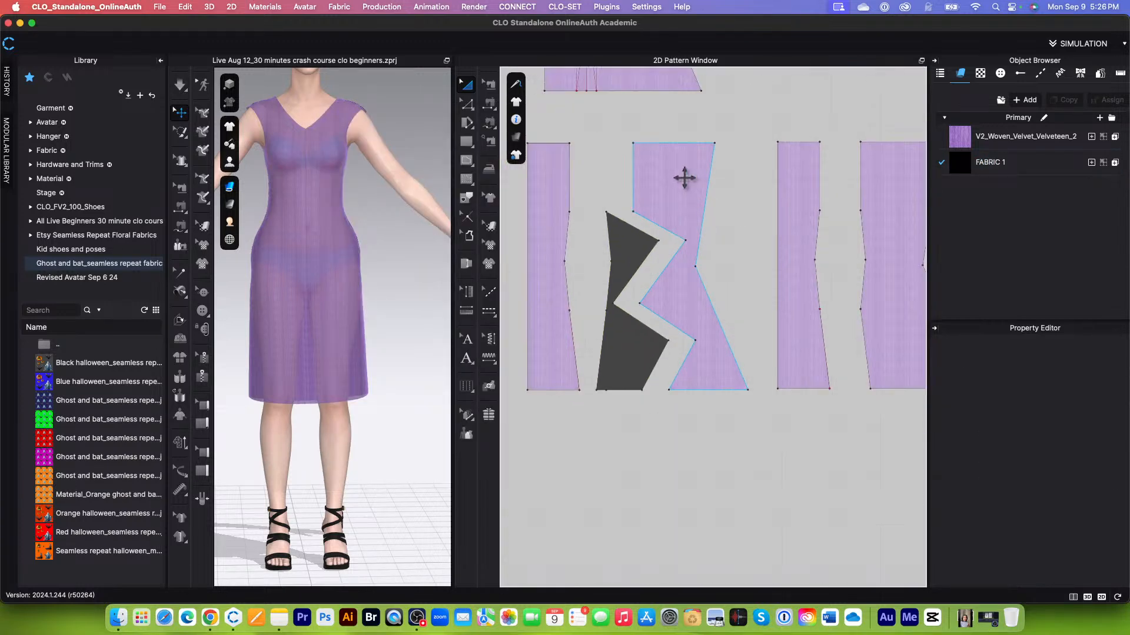
left_click(685, 178)
left_click(1046, 166)
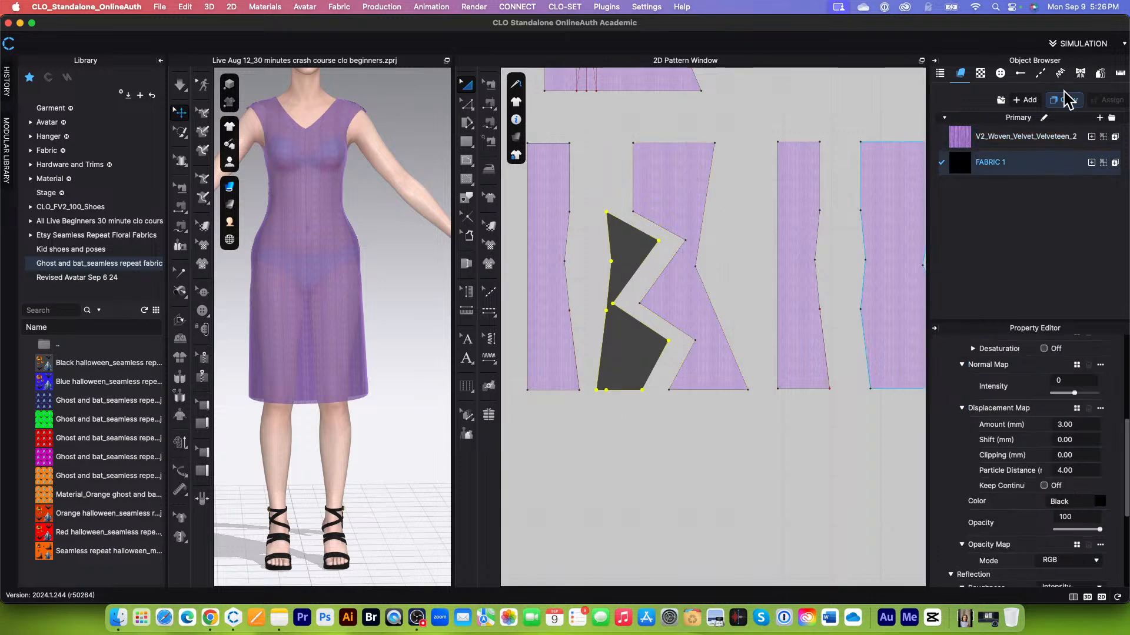
left_click(1027, 100)
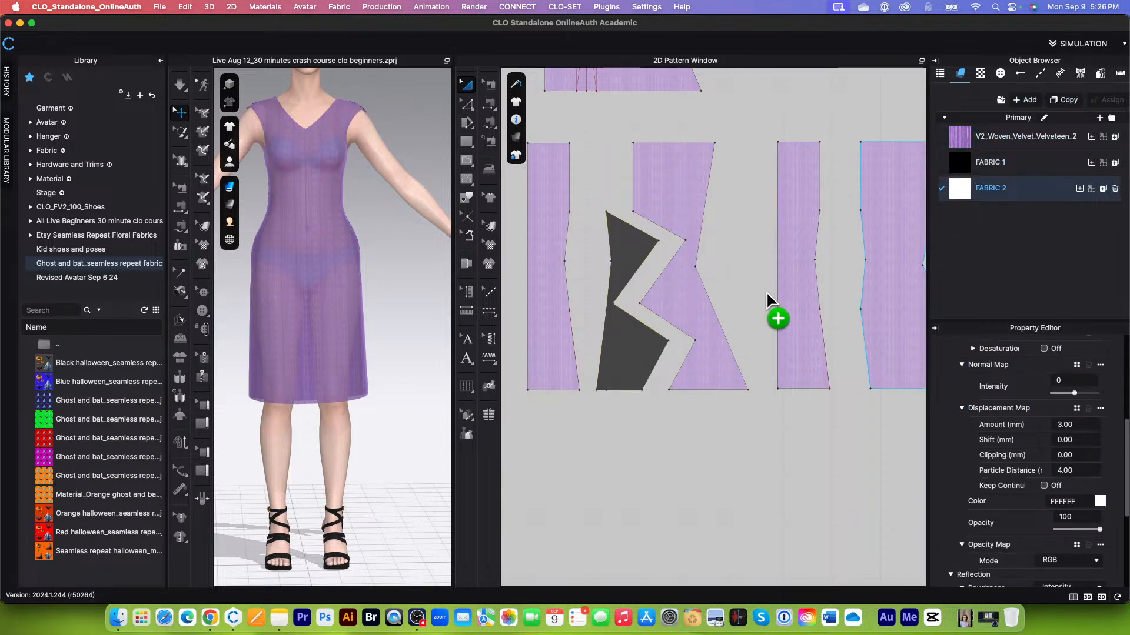
left_click_drag(732, 302, 688, 289)
left_click(610, 520)
scroll(624, 377, "down", 4)
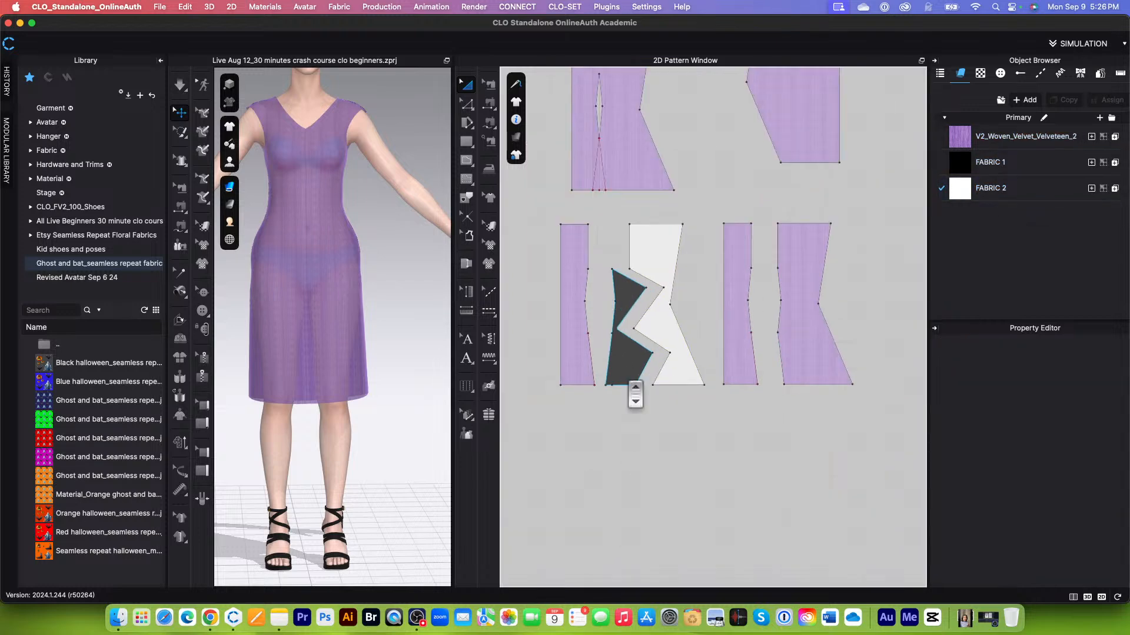
Examine the black and white zigzag-cut pieces and the diamond dart with its internal lines in the uncut pattern piece
scroll(677, 318, "up", 3)
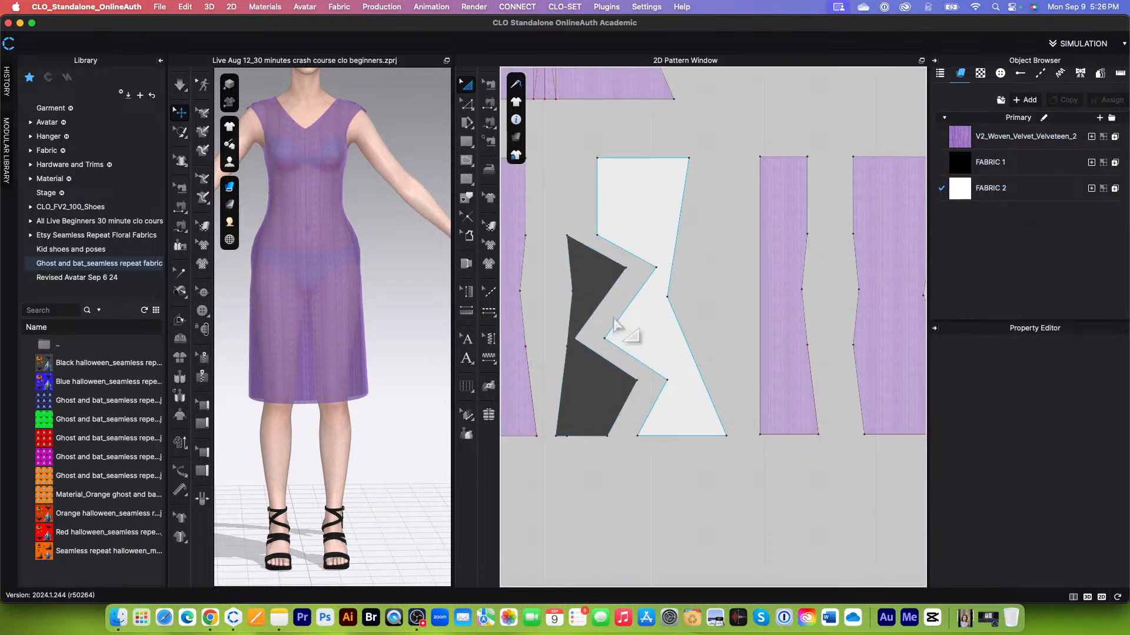
left_click(661, 395)
scroll(665, 382, "down", 4)
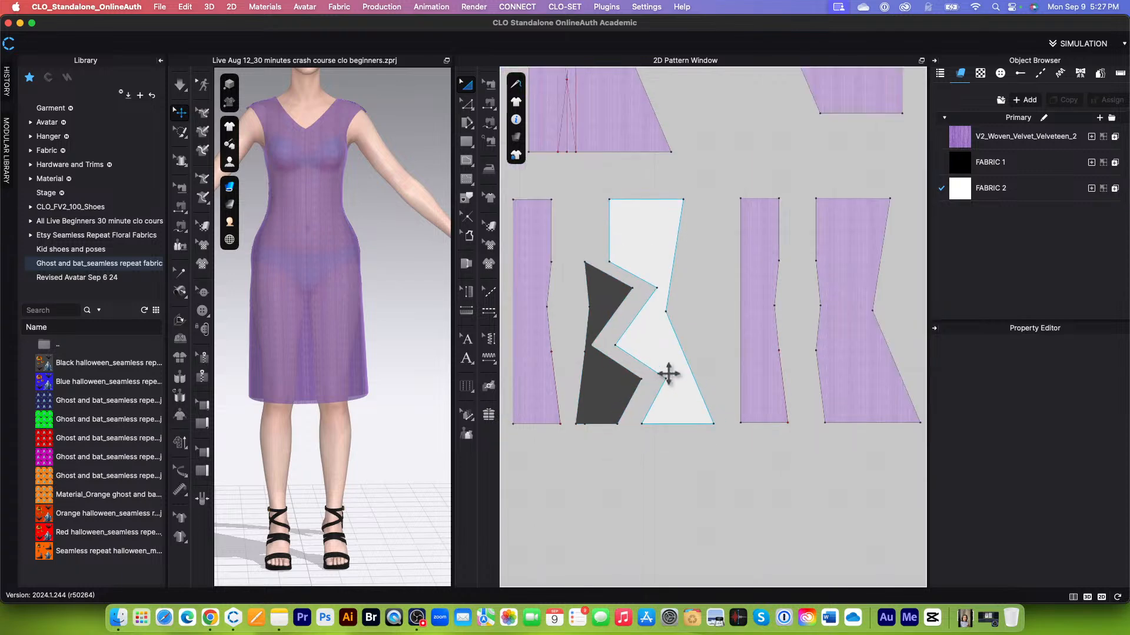
scroll(668, 224, "up", 3)
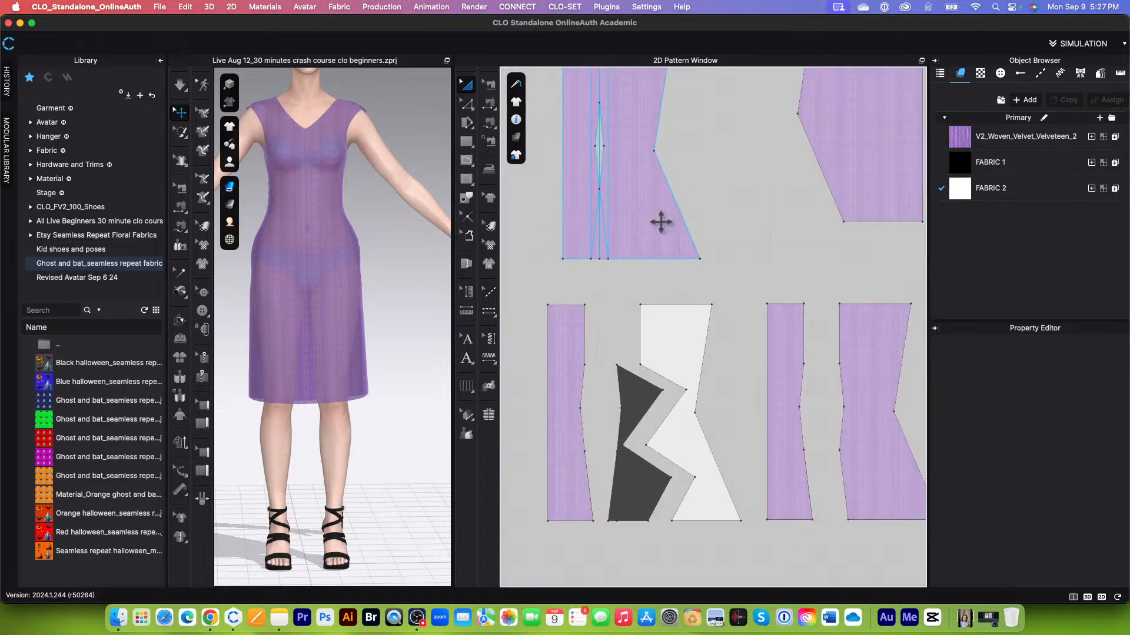
scroll(608, 153, "up", 3)
scroll(588, 195, "down", 1)
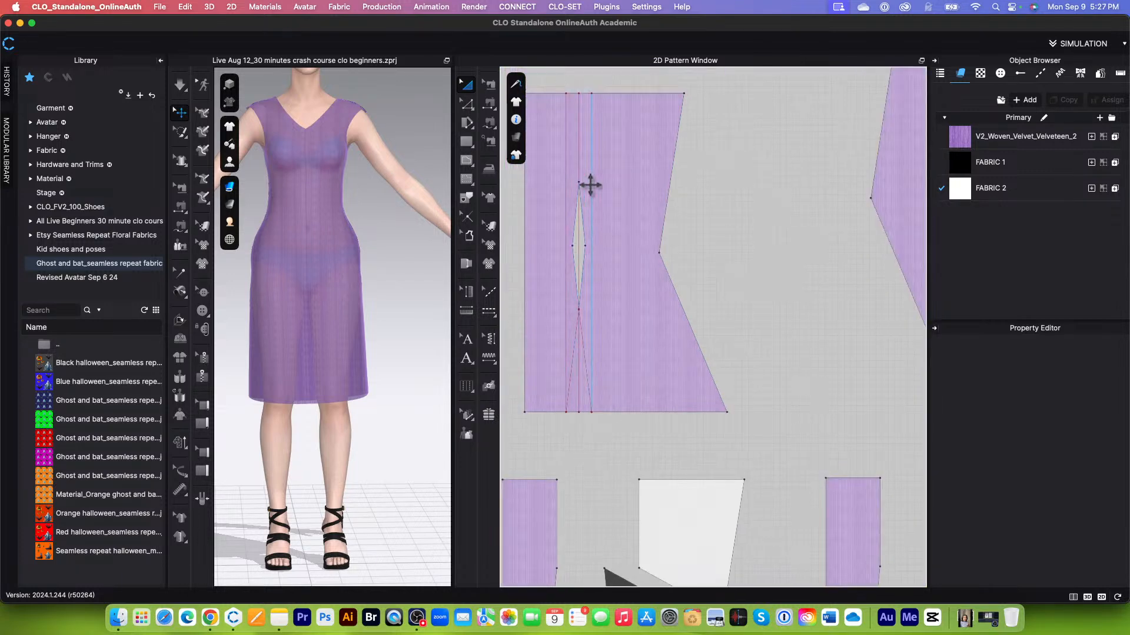
scroll(580, 270, "up", 3)
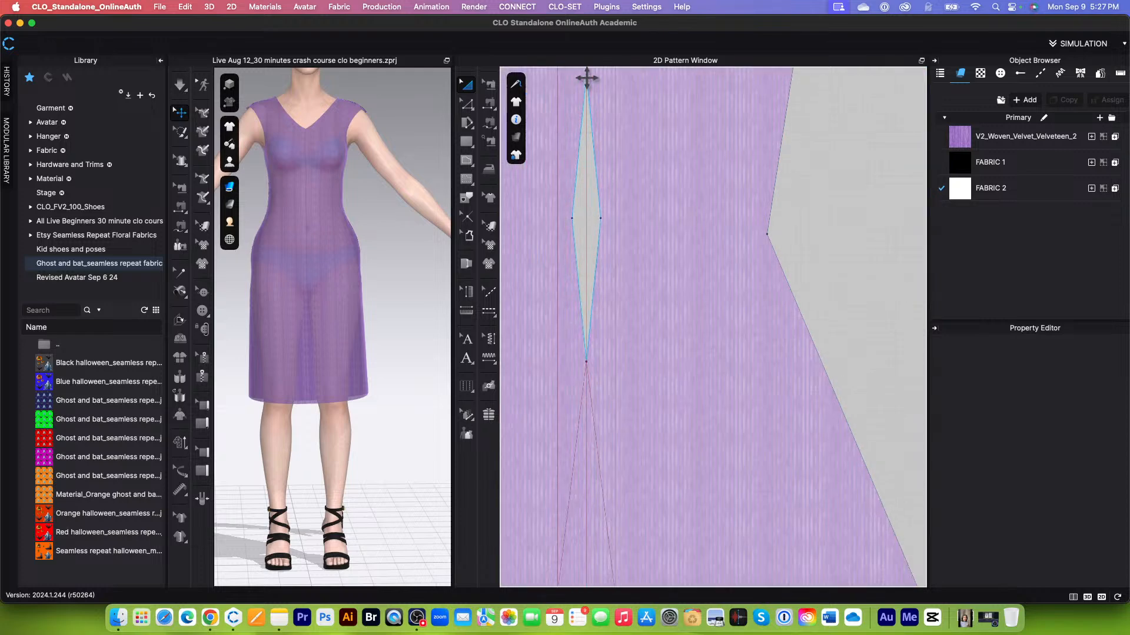
scroll(576, 252, "down", 2)
scroll(576, 236, "up", 2)
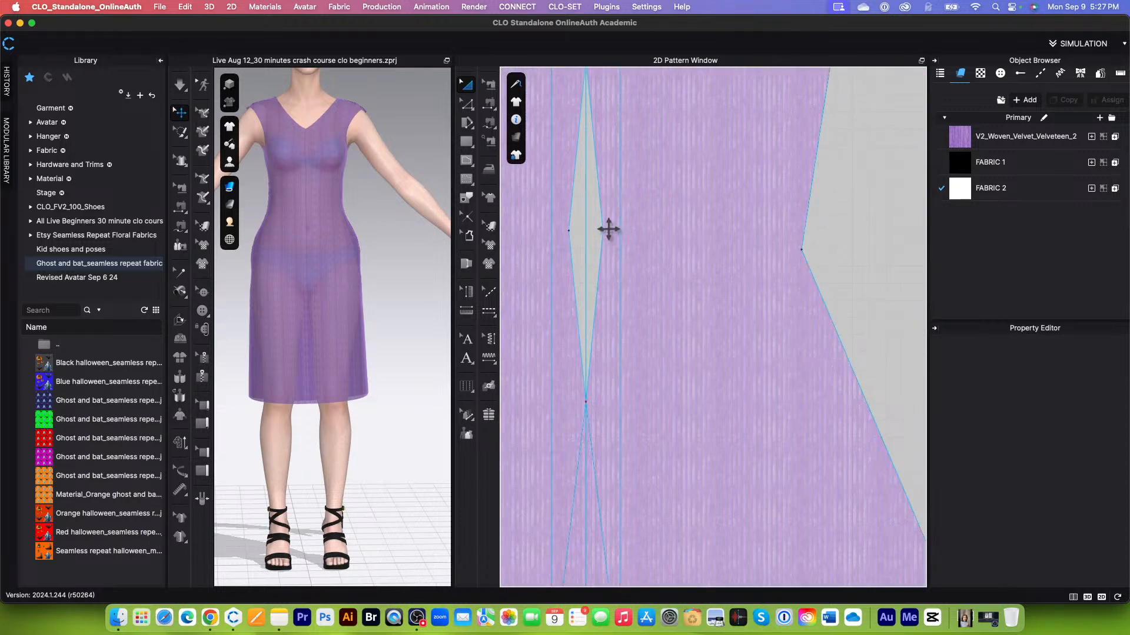
scroll(608, 229, "up", 2)
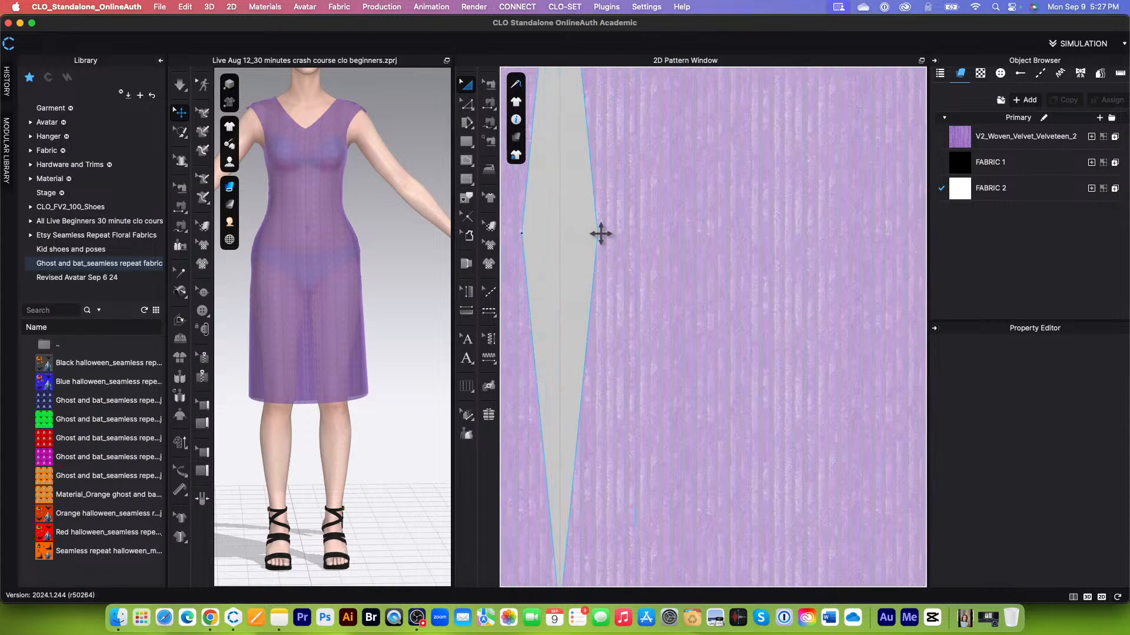
scroll(633, 231, "down", 1)
scroll(558, 238, "down", 1)
scroll(568, 239, "down", 2)
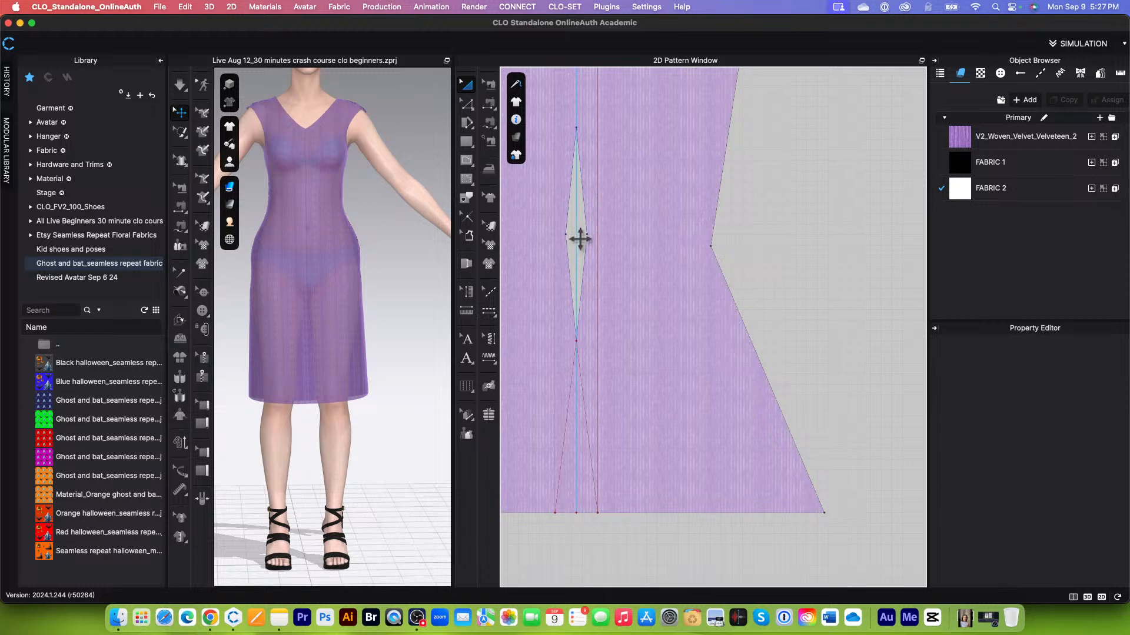
scroll(579, 239, "down", 5)
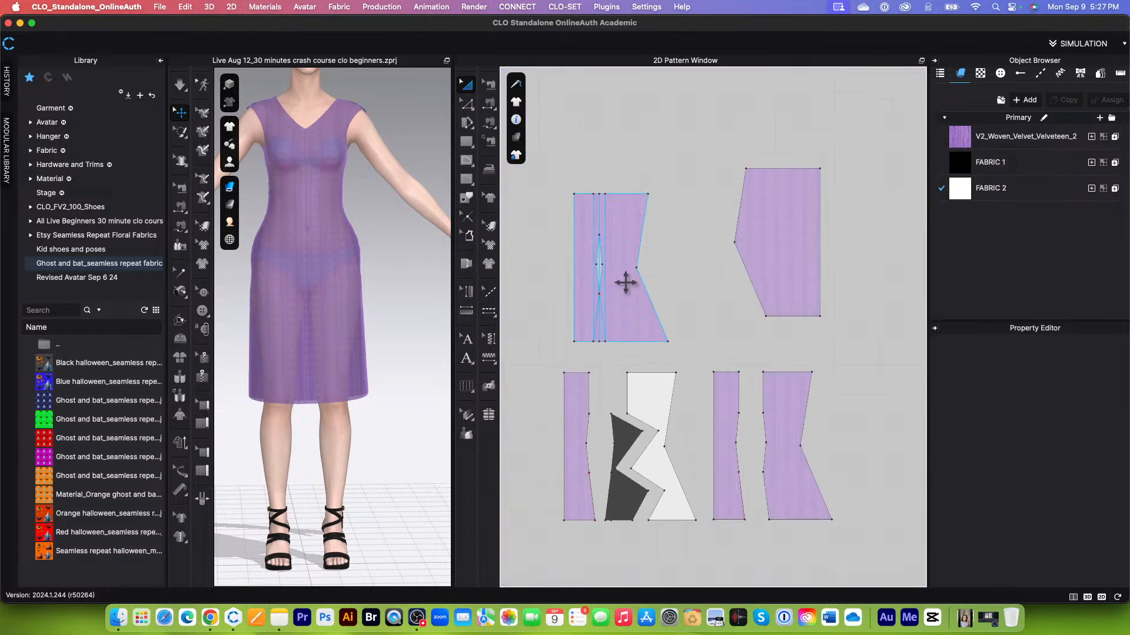
Compare the original darted piece with the separated panels in the 2D pattern layout
scroll(650, 310, "up", 4)
scroll(651, 310, "down", 3)
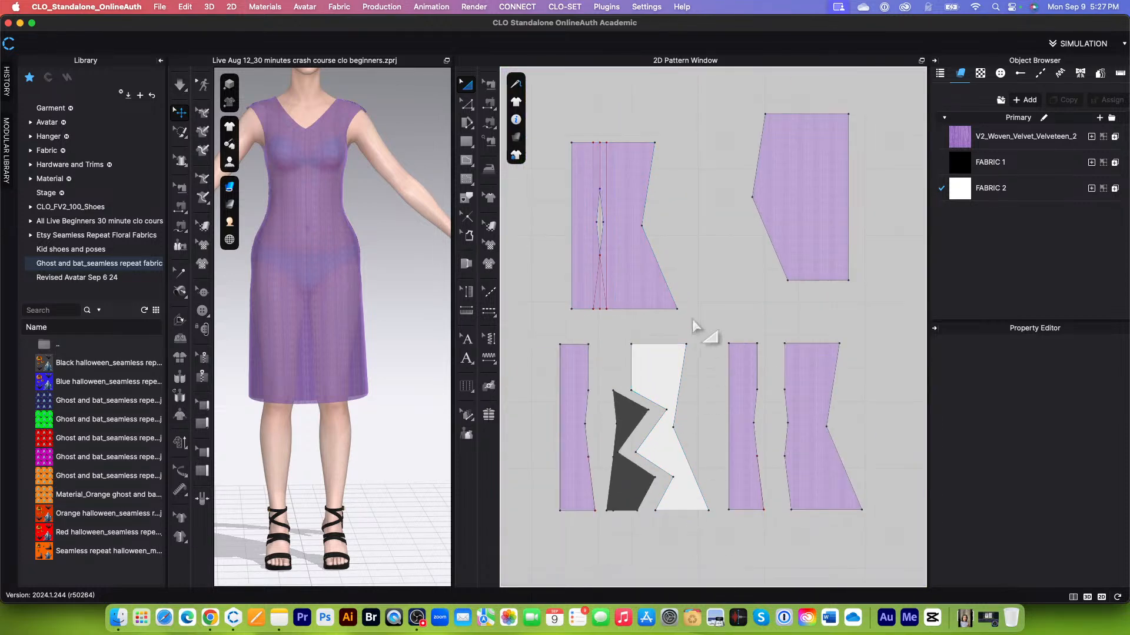
scroll(692, 336, "down", 2)
scroll(692, 467, "up", 2)
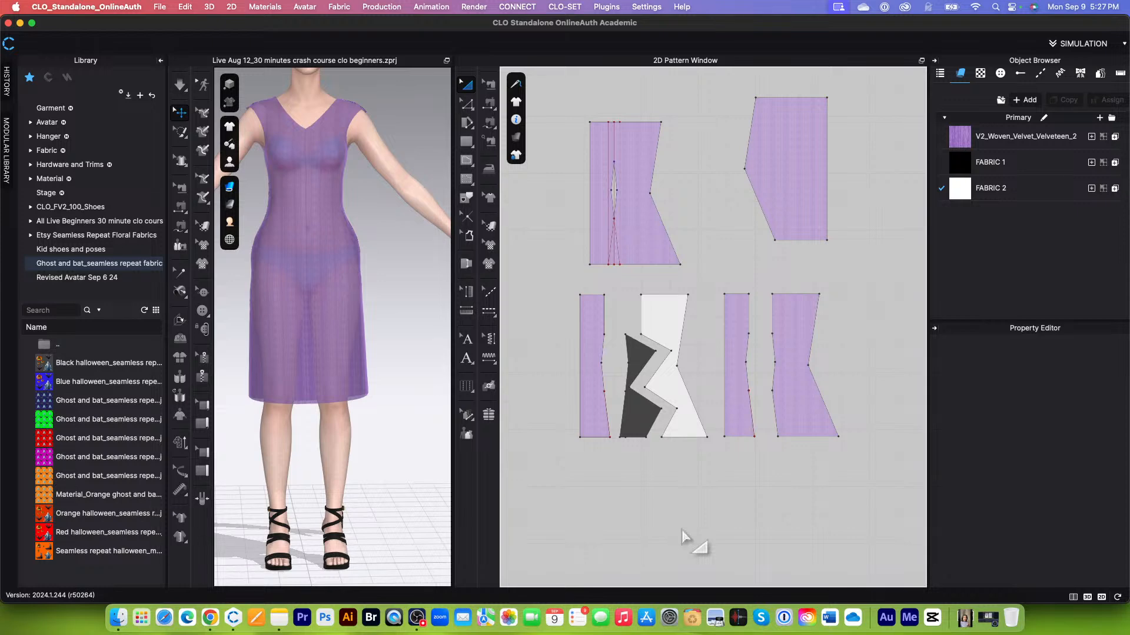
scroll(730, 252, "down", 1)
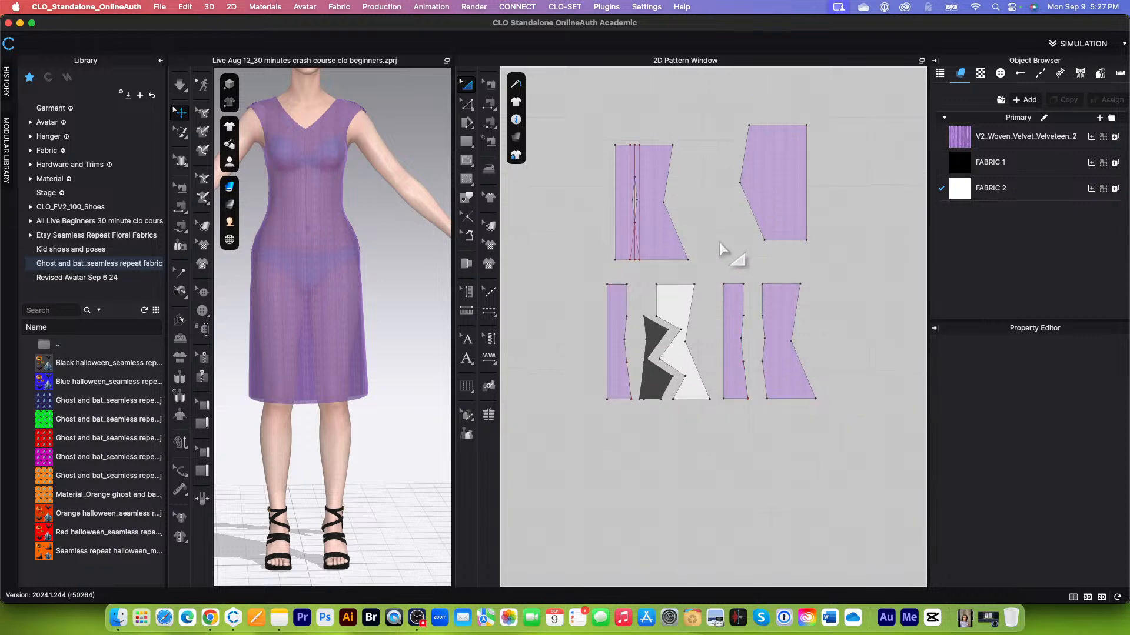
scroll(726, 251, "up", 2)
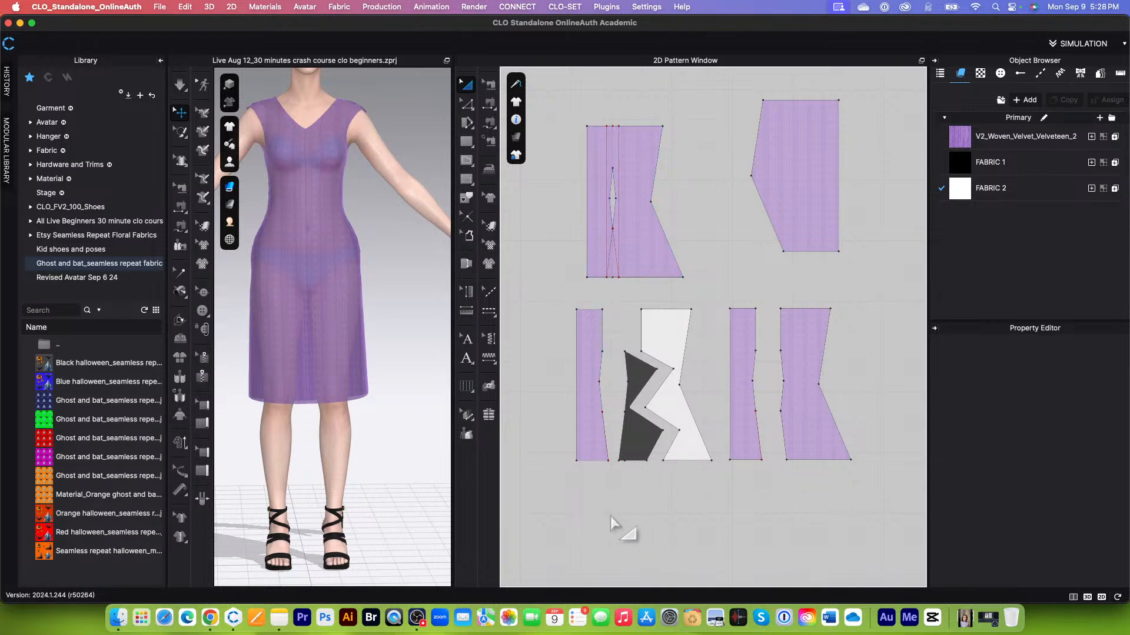
scroll(605, 310, "down", 2)
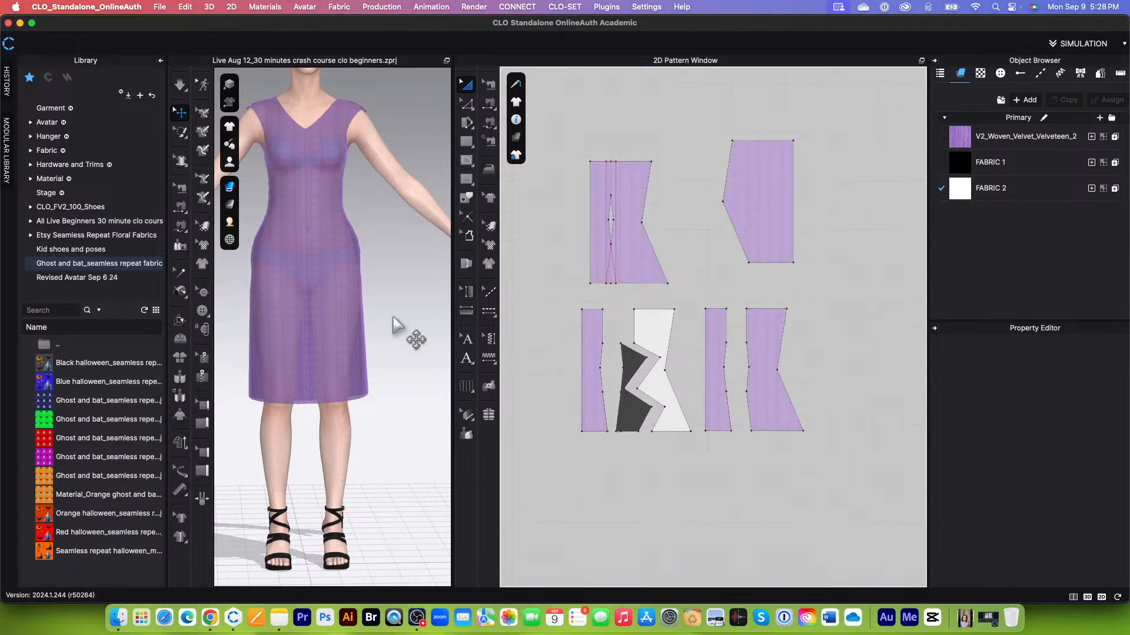
Inspect the purple dress on the avatar, both close up and at full length
scroll(364, 363, "down", 1)
scroll(372, 334, "up", 1)
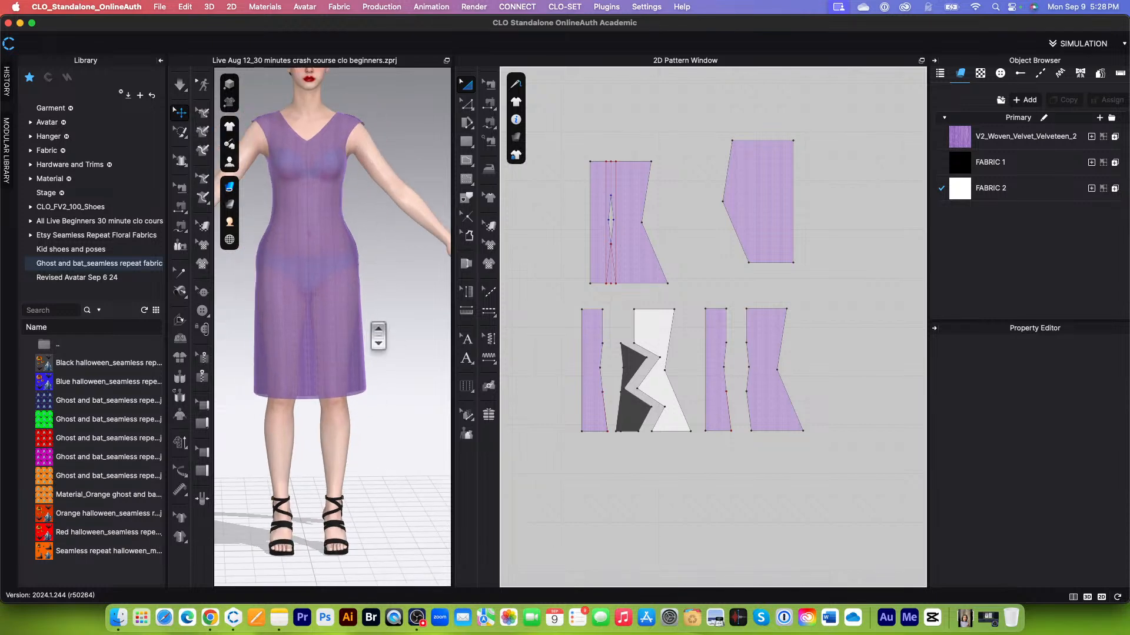
left_click(784, 230)
scroll(788, 231, "down", 1)
scroll(395, 329, "up", 2)
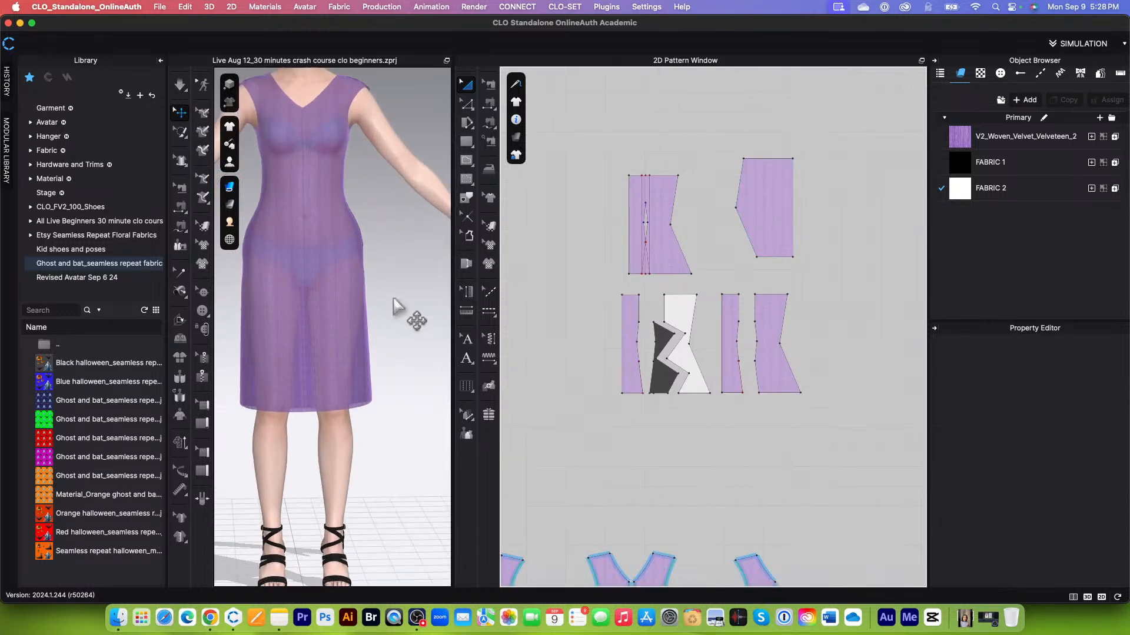
scroll(394, 306, "down", 1)
scroll(396, 320, "down", 1)
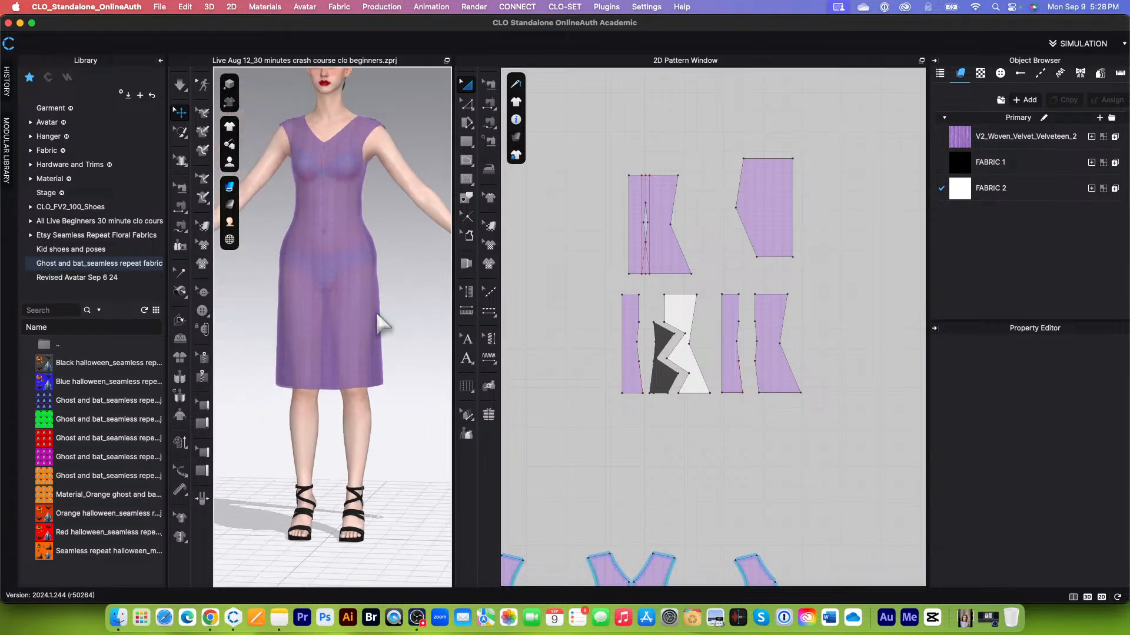
scroll(376, 412, "down", 1)
scroll(353, 353, "up", 1)
scroll(340, 378, "up", 3)
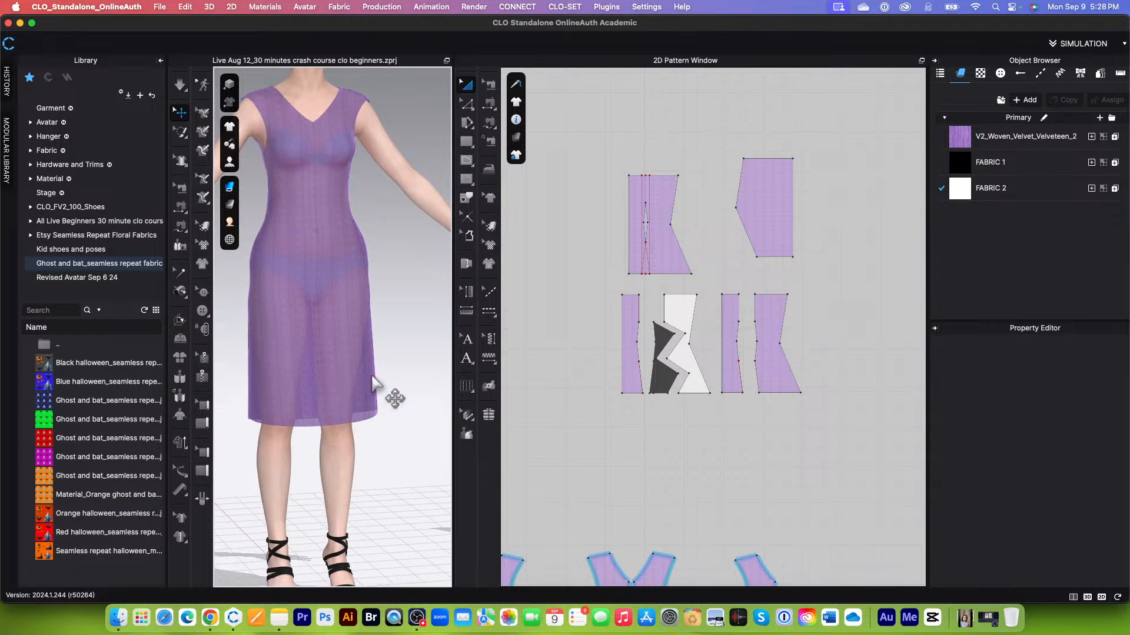
scroll(380, 388, "down", 3)
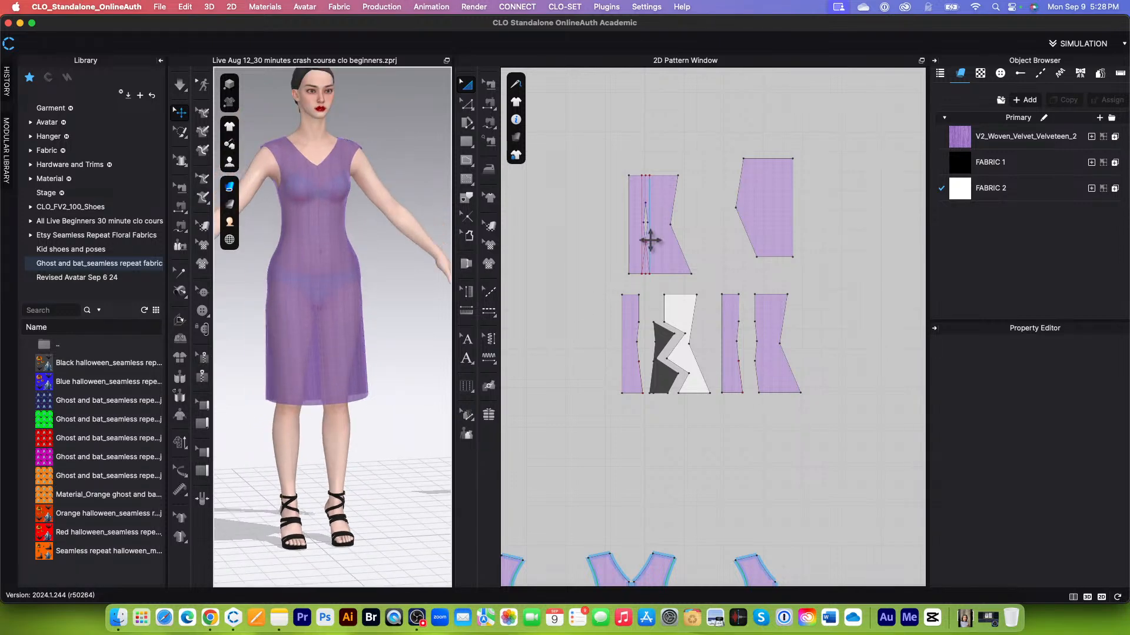
Review the practice panels alongside the front and back bodice patterns in the 2D layout
scroll(680, 453, "up", 2)
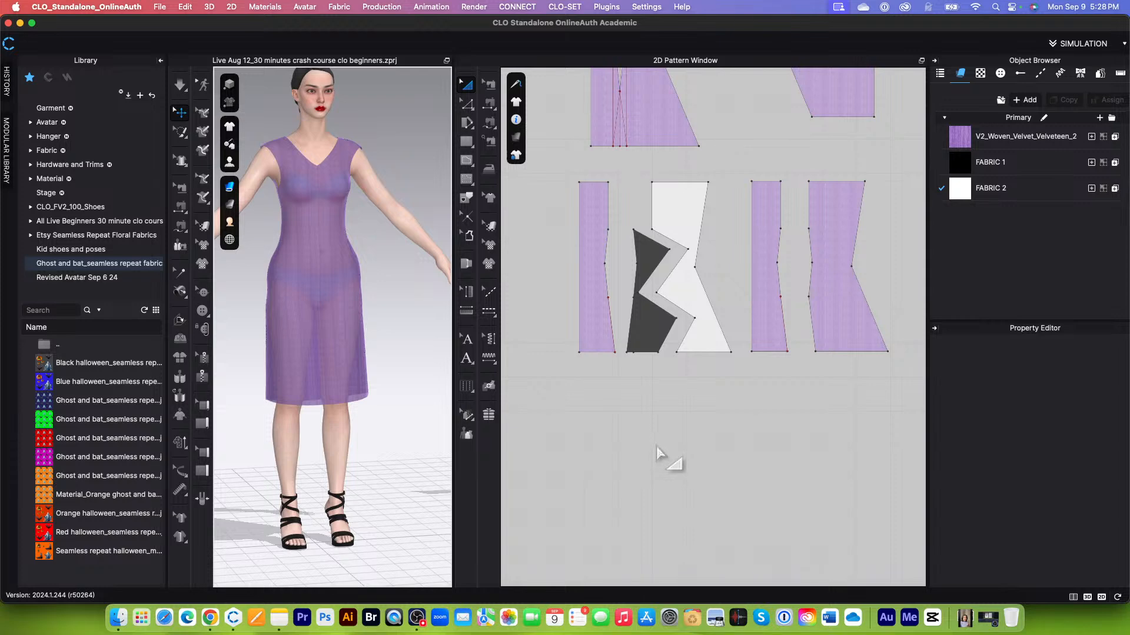
scroll(657, 449, "down", 5)
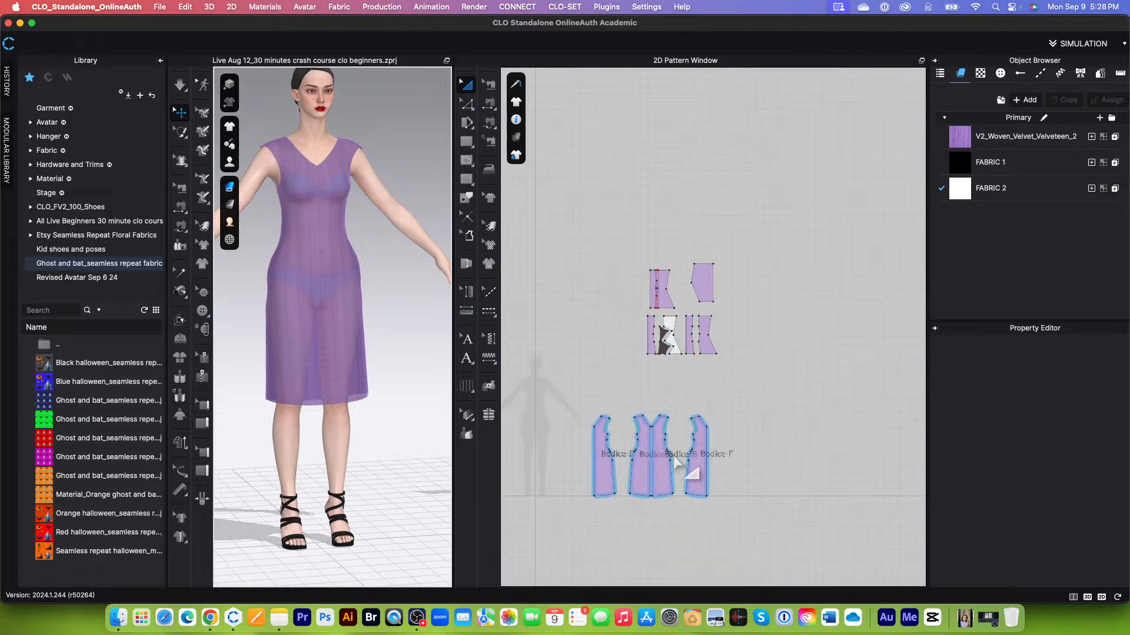
scroll(658, 544, "up", 4)
scroll(759, 427, "down", 2)
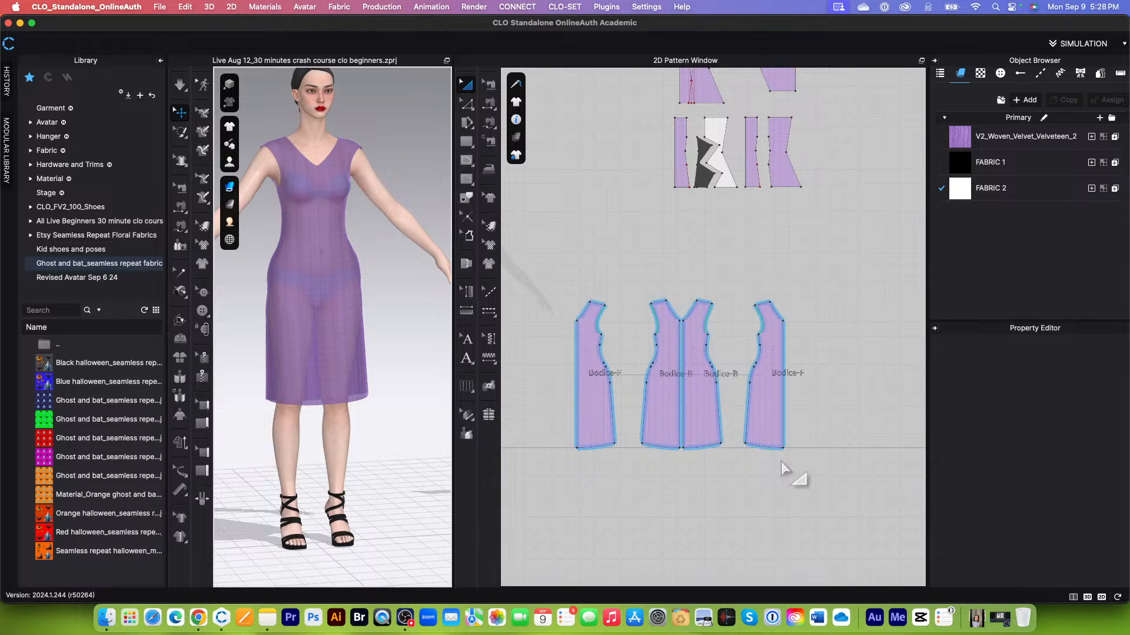
Switch to Chrome and look over the already open blog post on drafting a basic top pattern in CLO 3D
left_click(199, 617)
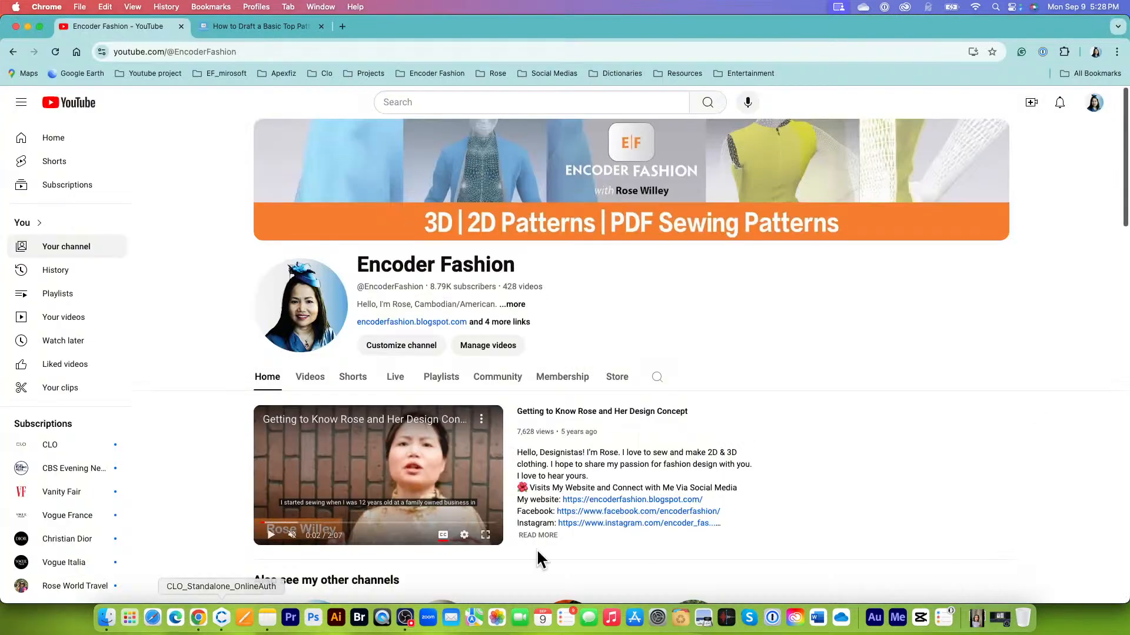
left_click(260, 26)
scroll(589, 294, "down", 5)
scroll(578, 303, "up", 2)
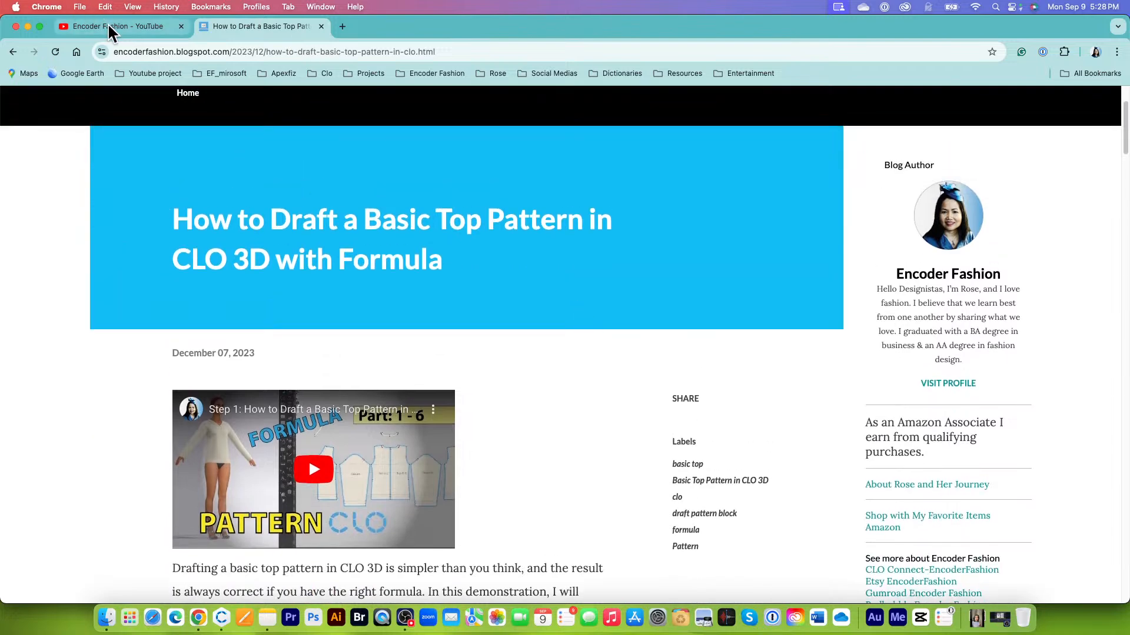
Open encoderfashion.blogspot.com through the link on the Encoder Fashion YouTube channel page and search the blog for "top patterns"
left_click(111, 26)
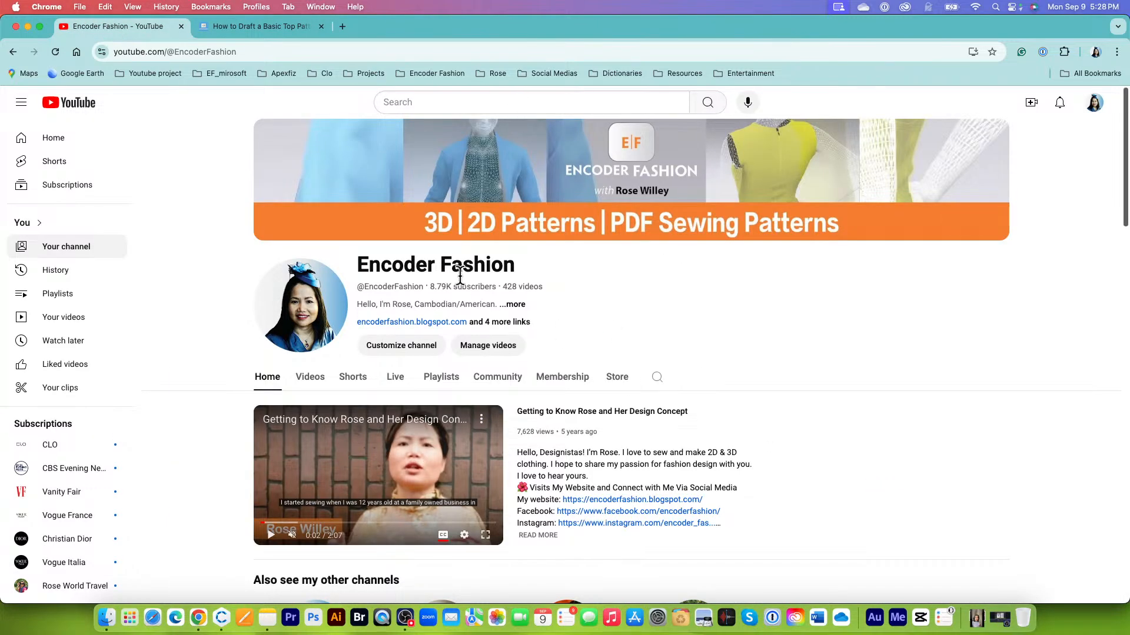
left_click(421, 322)
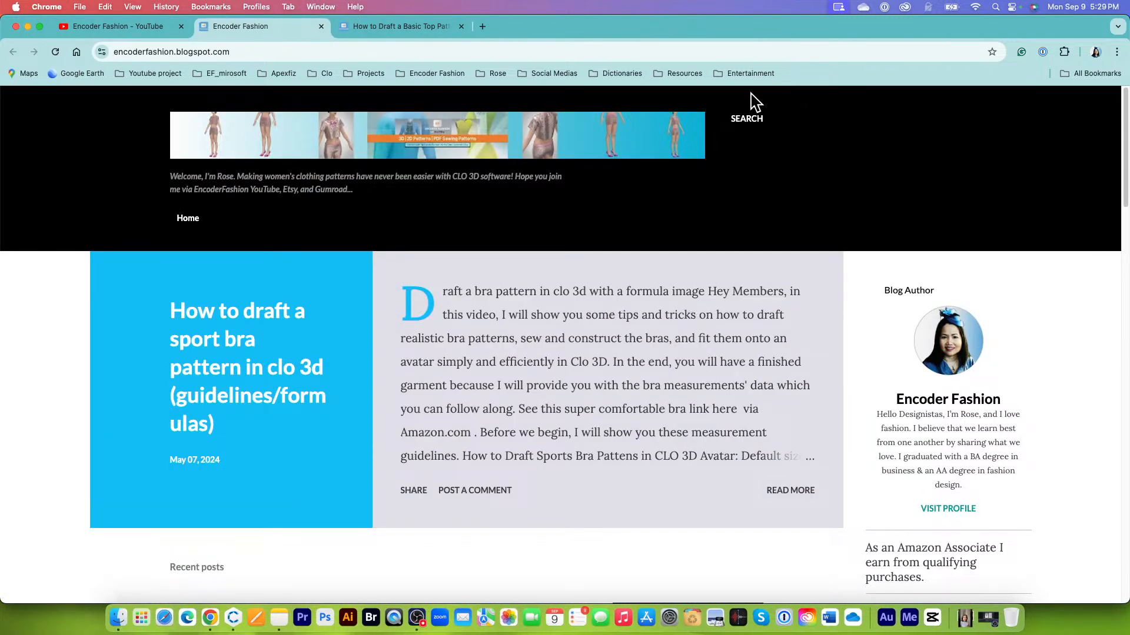
left_click(747, 121)
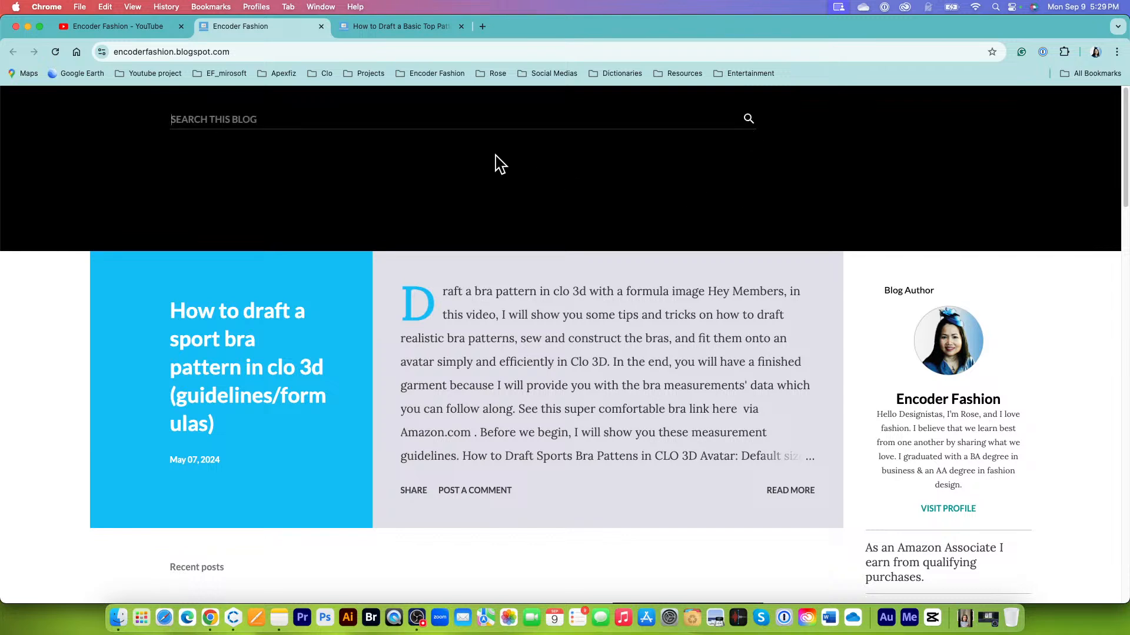
type("top")
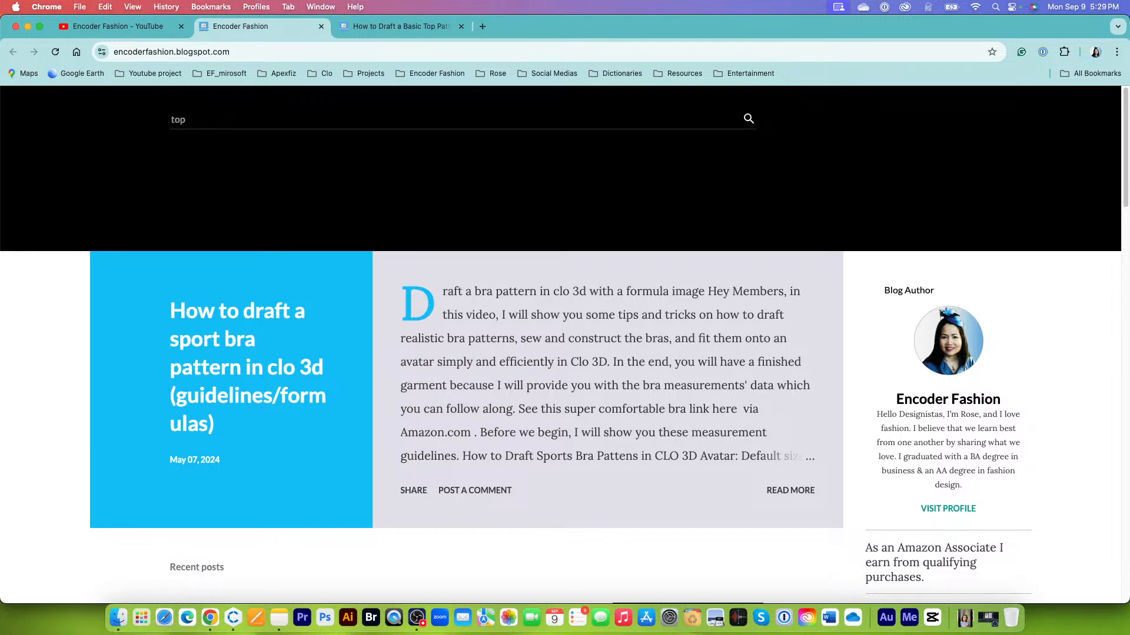
type(" patterns")
key("Return")
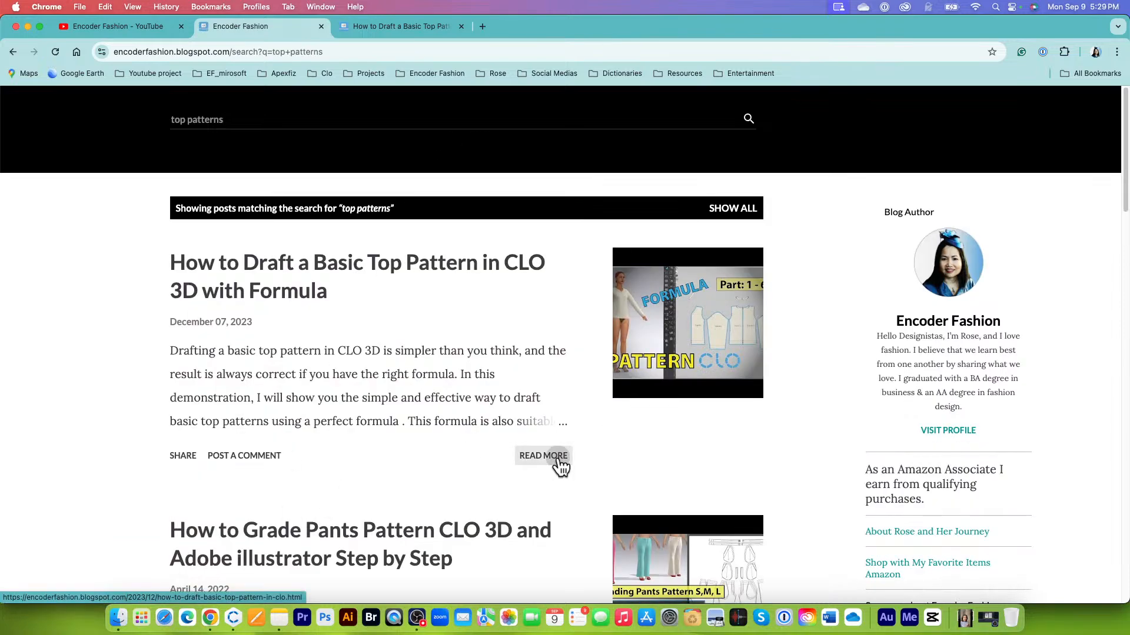
Open the post "How to Draft a Basic Top Pattern in CLO 3D with Formula" and read through its measurements, formulas and guideline images
left_click(704, 340)
scroll(550, 398, "down", 10)
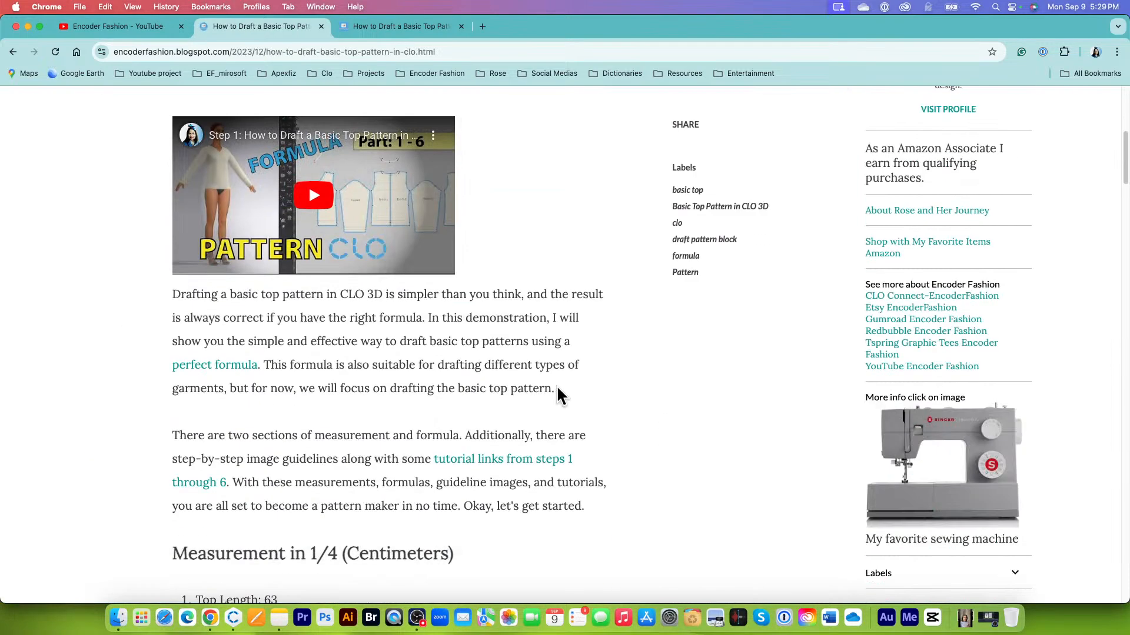
scroll(555, 388, "down", 12)
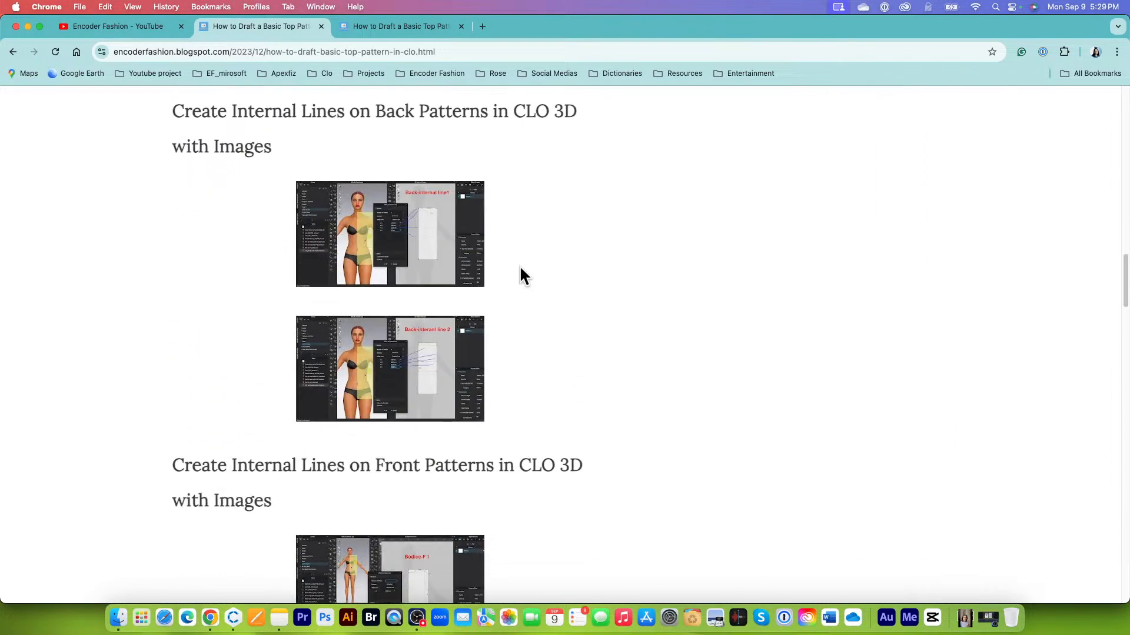
scroll(530, 300, "up", 2)
scroll(499, 291, "up", 6)
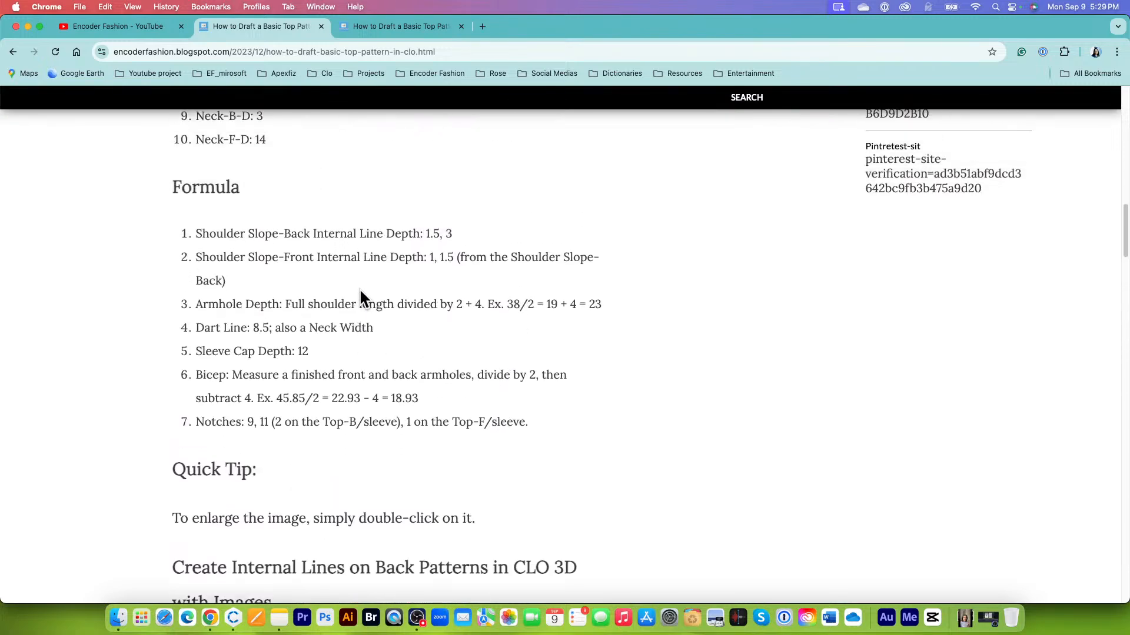
scroll(537, 383, "up", 5)
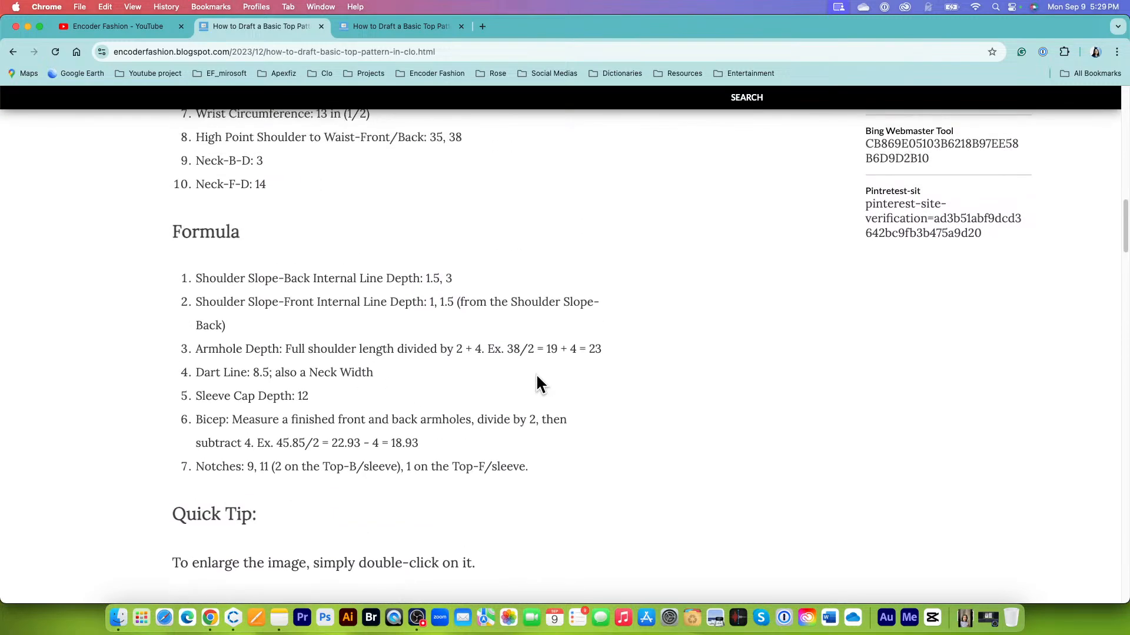
scroll(537, 383, "up", 7)
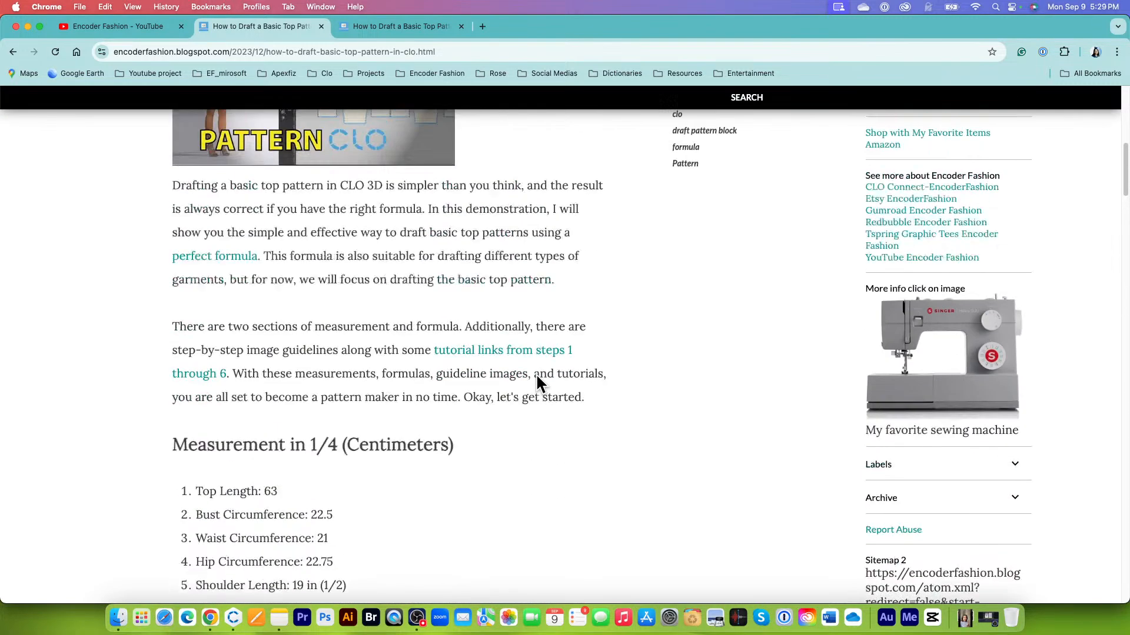
scroll(535, 373, "up", 4)
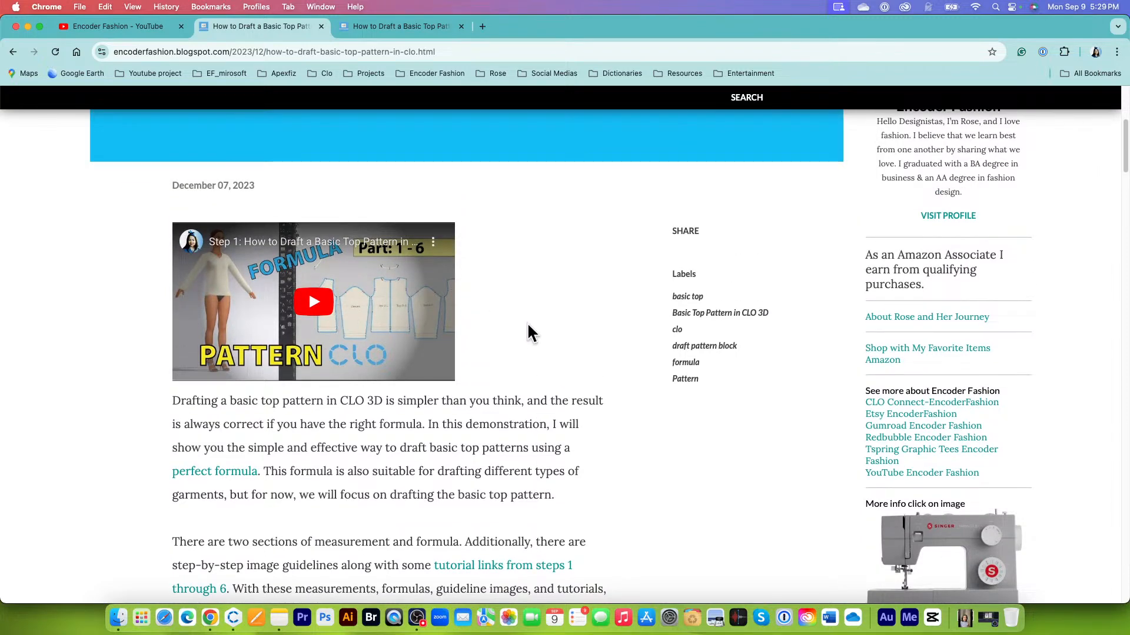
Read through the blog post's measurement and formula lists, continuing to the guideline images for back pattern internal lines
scroll(527, 325, "down", 12)
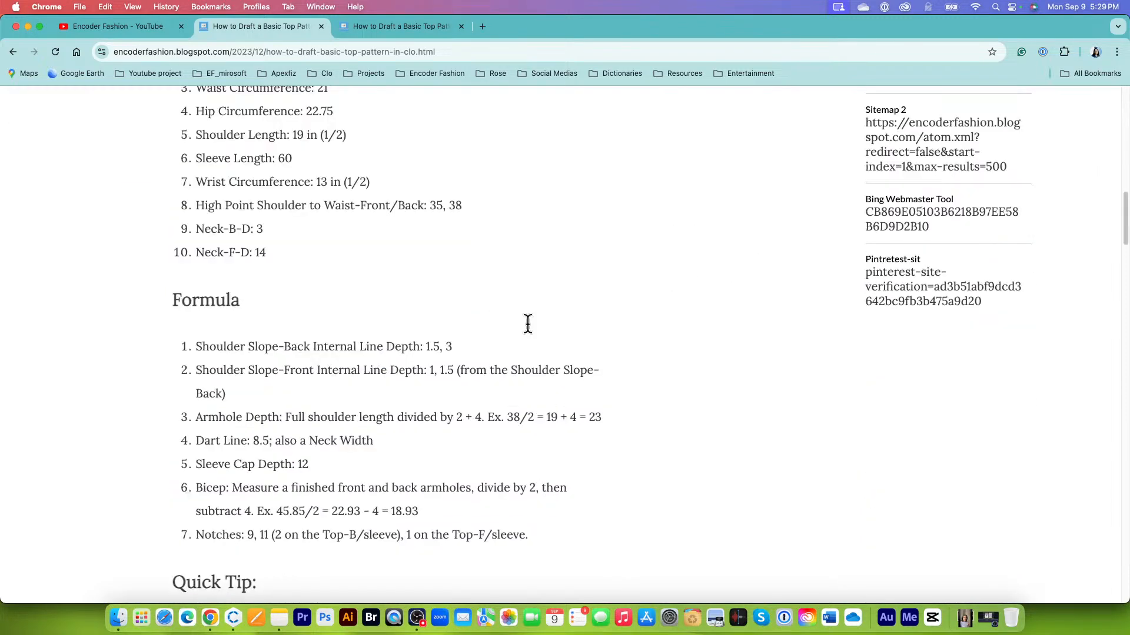
scroll(528, 324, "down", 2)
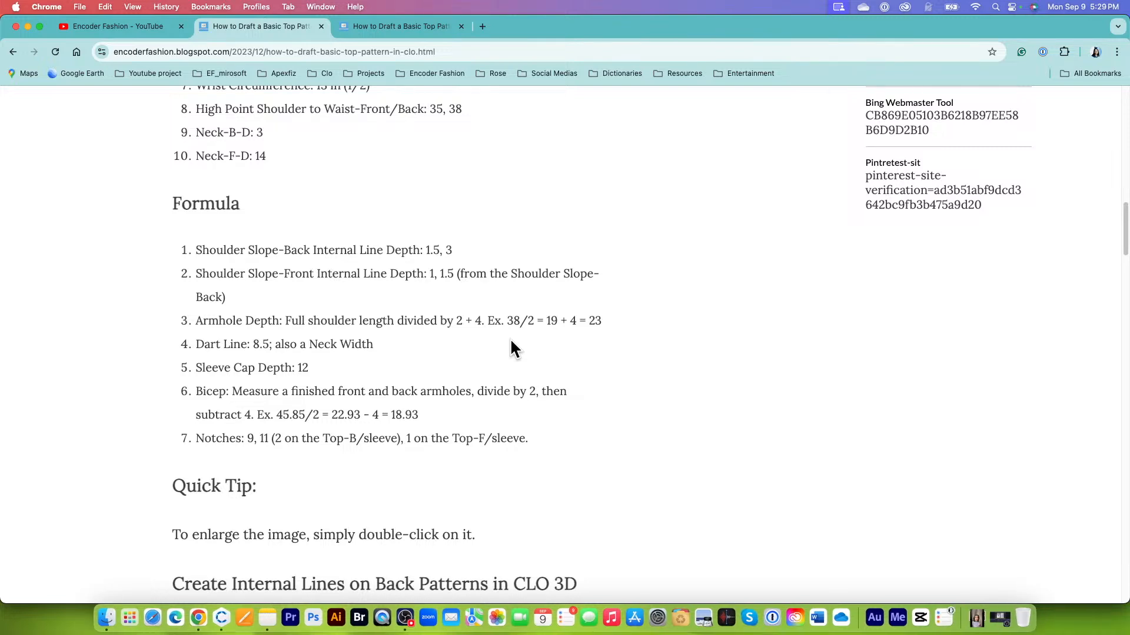
scroll(587, 351, "down", 3)
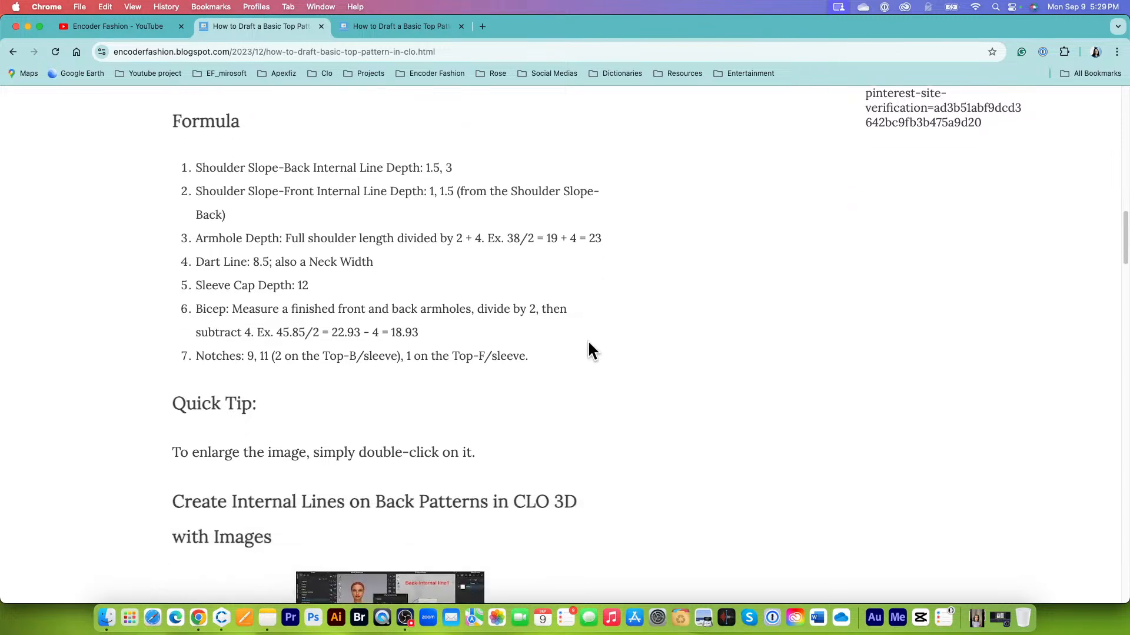
scroll(593, 347, "down", 6)
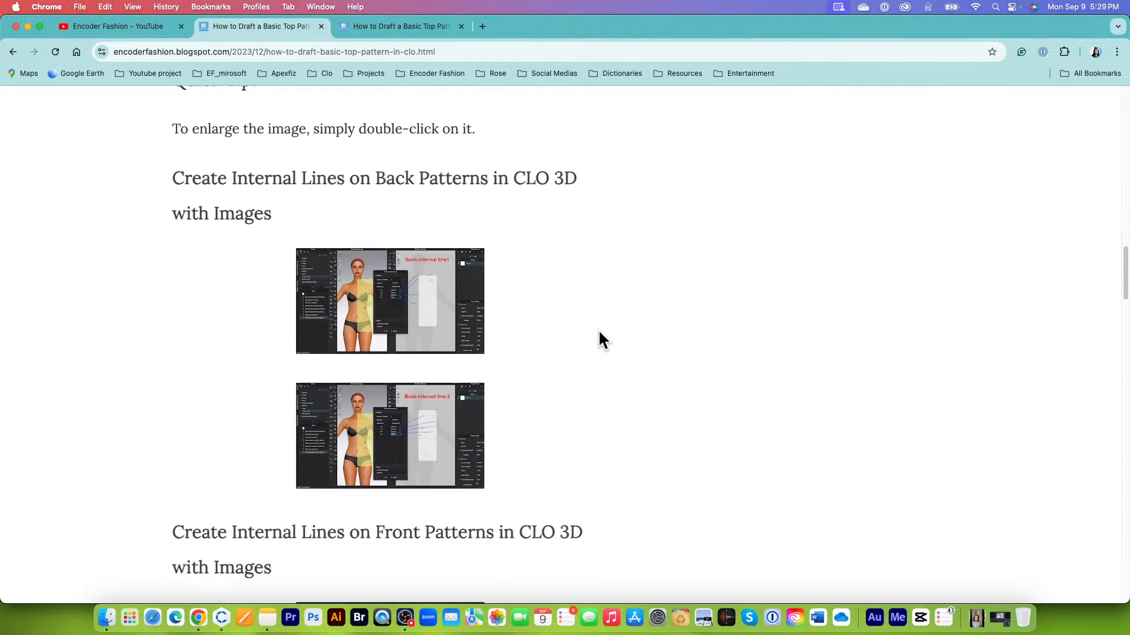
Enlarge the first back internal line image and browse the guideline images up to "Trace as pattern"
left_click(419, 315)
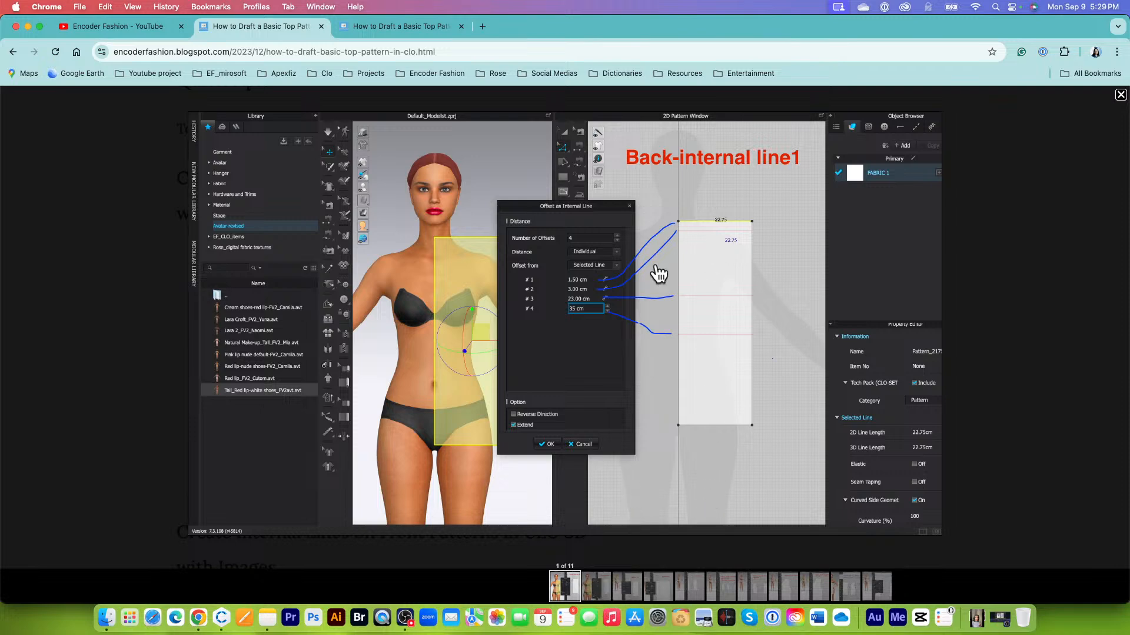
left_click(596, 588)
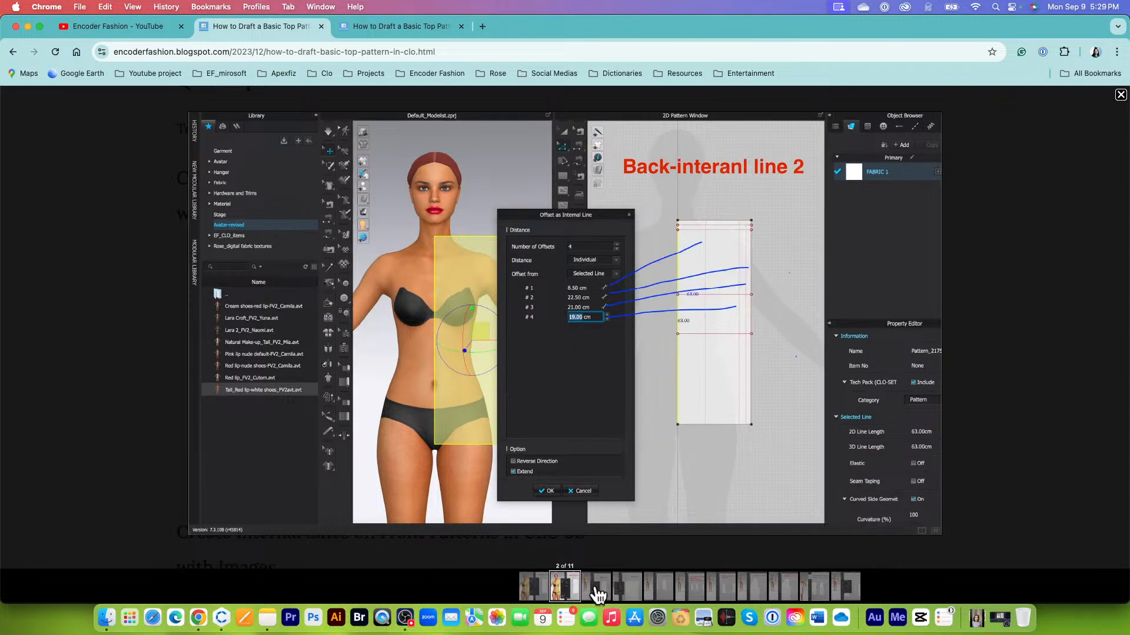
left_click(597, 591)
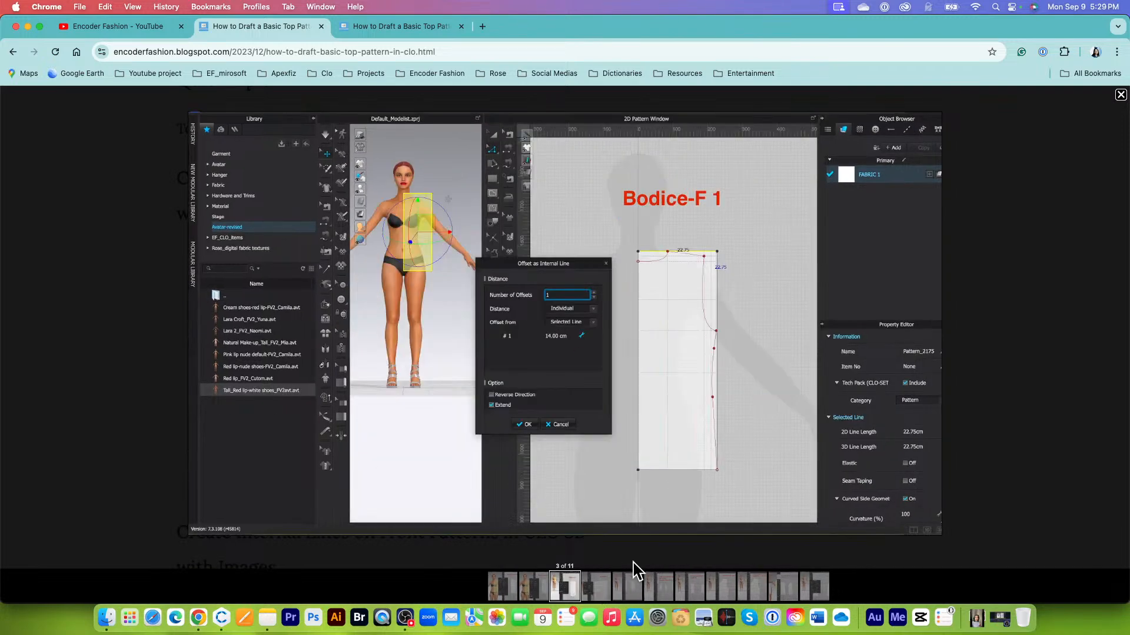
left_click(597, 592)
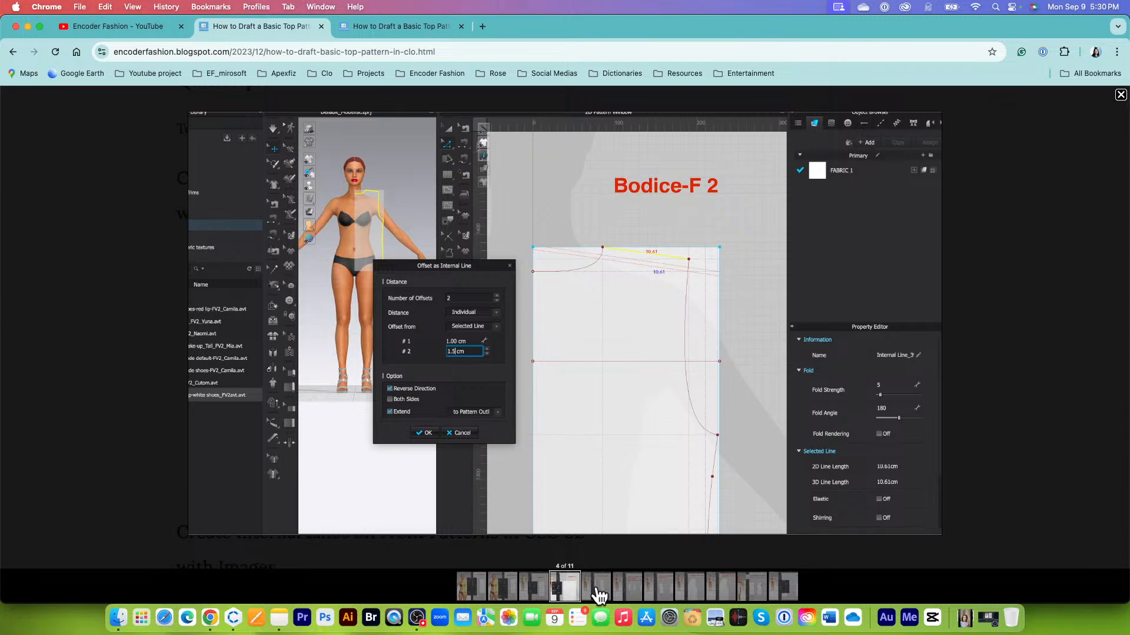
left_click(598, 590)
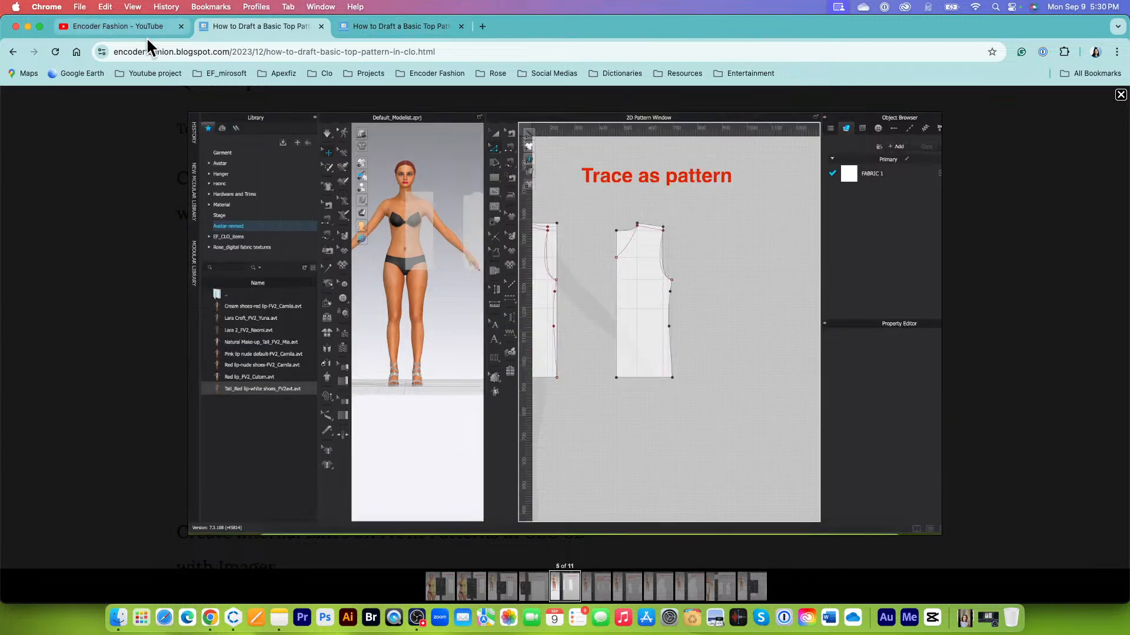
Return to the Encoder Fashion YouTube channel page and show its full list of links
left_click(118, 27)
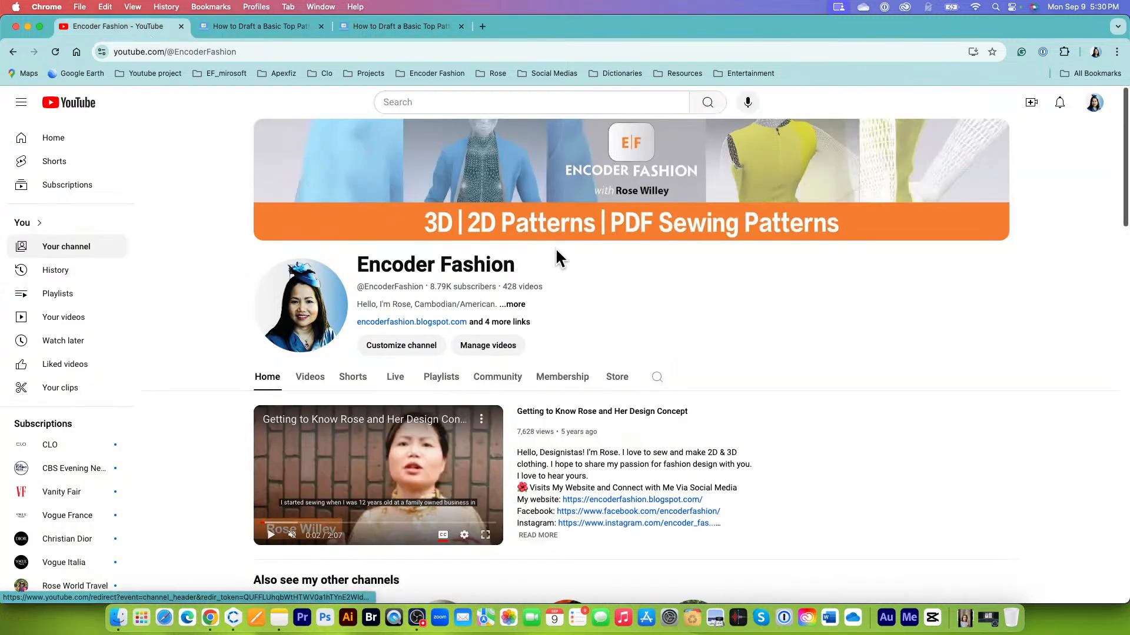
scroll(600, 261, "down", 3)
scroll(600, 447, "up", 3)
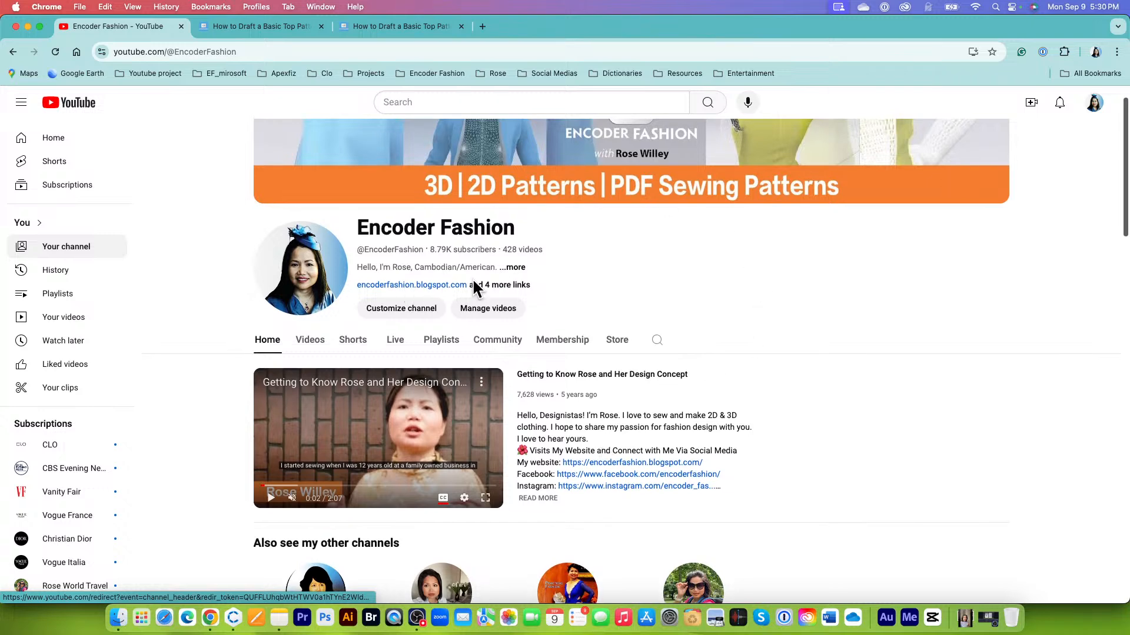
left_click(509, 285)
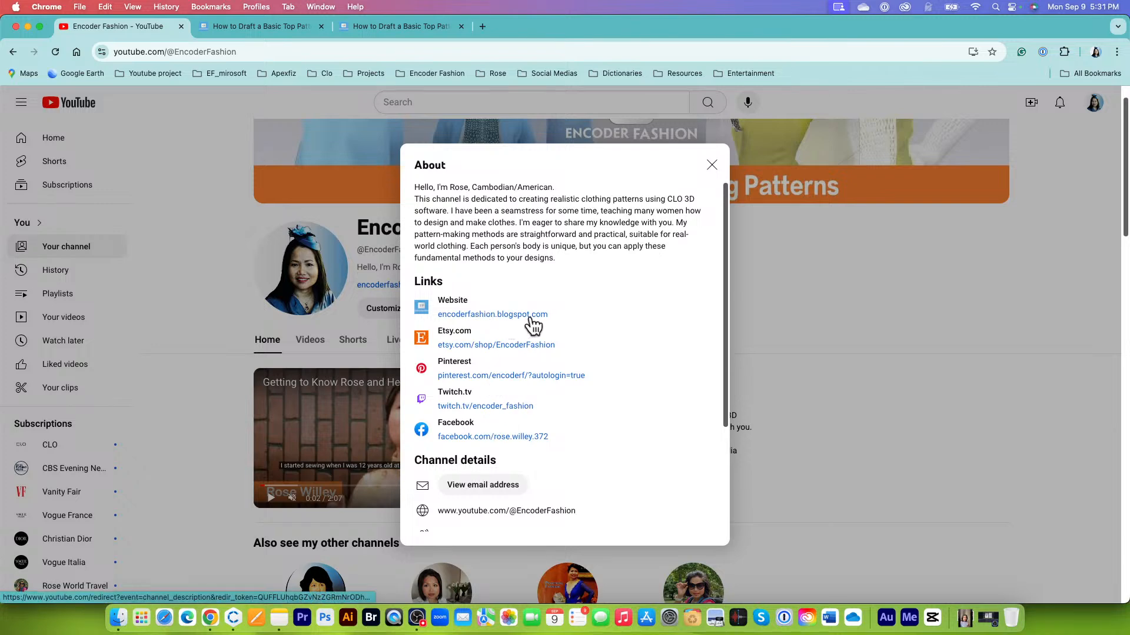
Go to the other open copy of the basic top pattern post and review its introduction, tutorial links and centimetre measurements
left_click(420, 27)
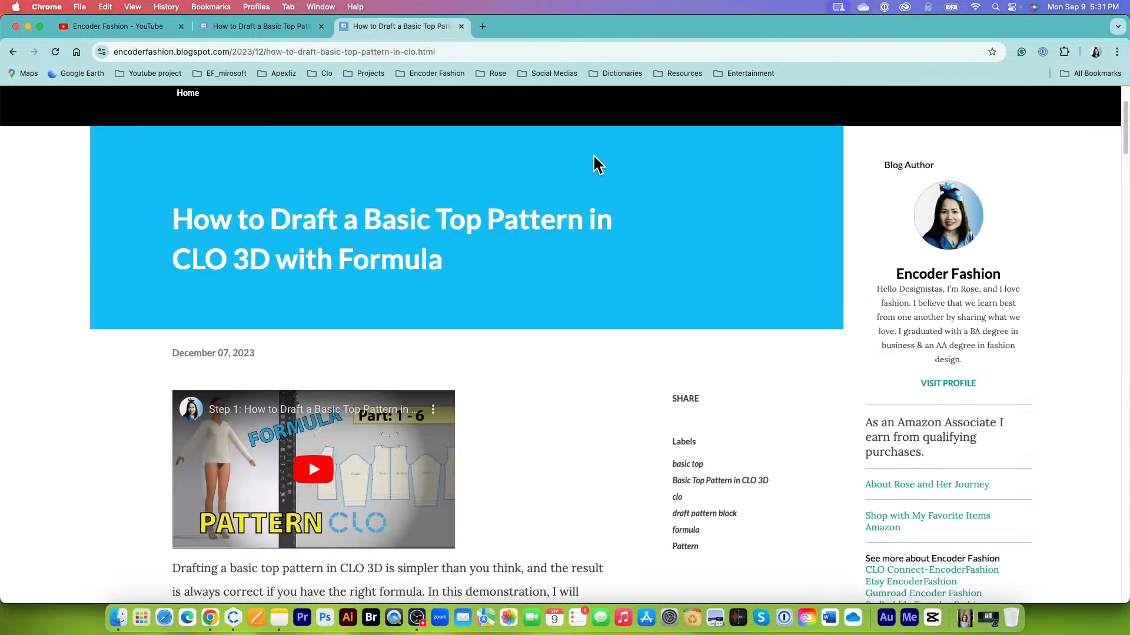
scroll(698, 318, "down", 15)
scroll(702, 310, "up", 4)
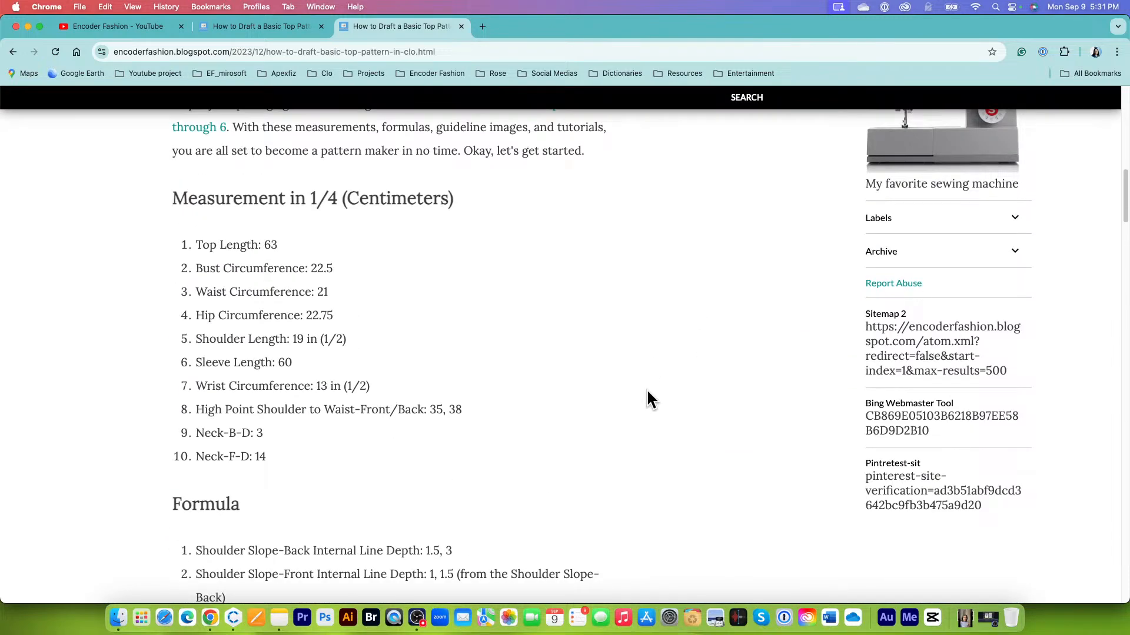
scroll(652, 394, "up", 1)
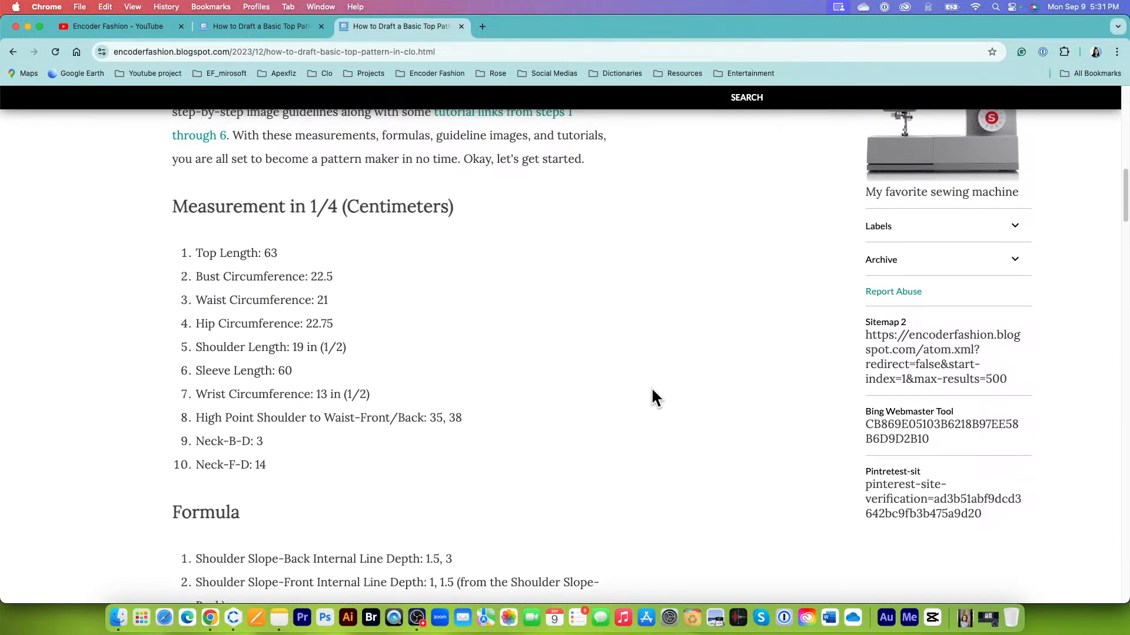
scroll(654, 397, "up", 1)
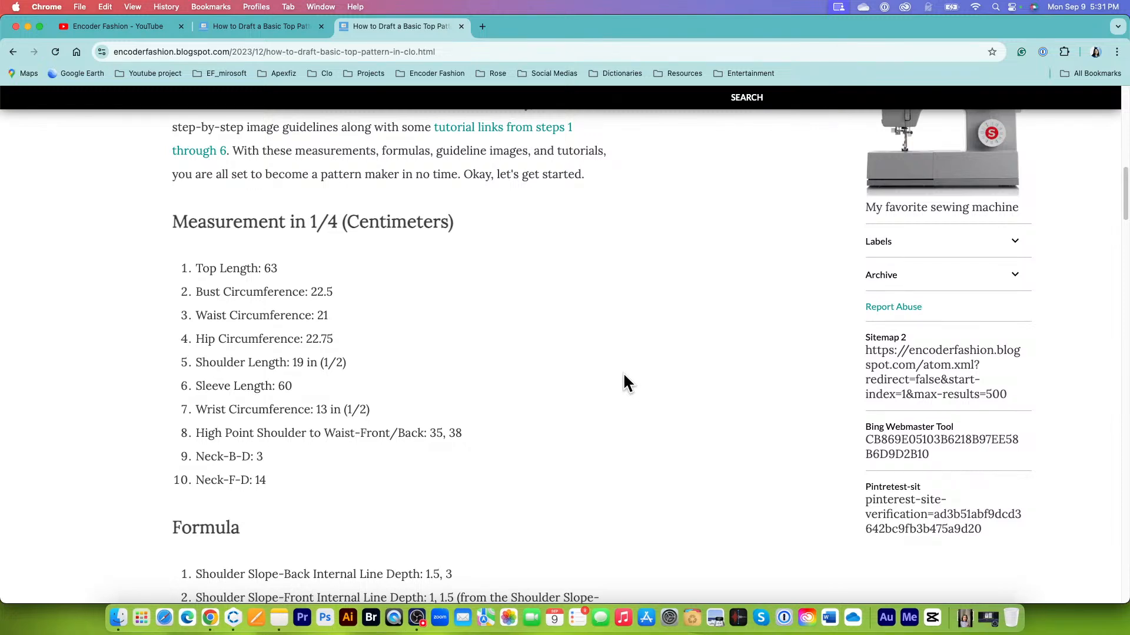
scroll(652, 341, "up", 6)
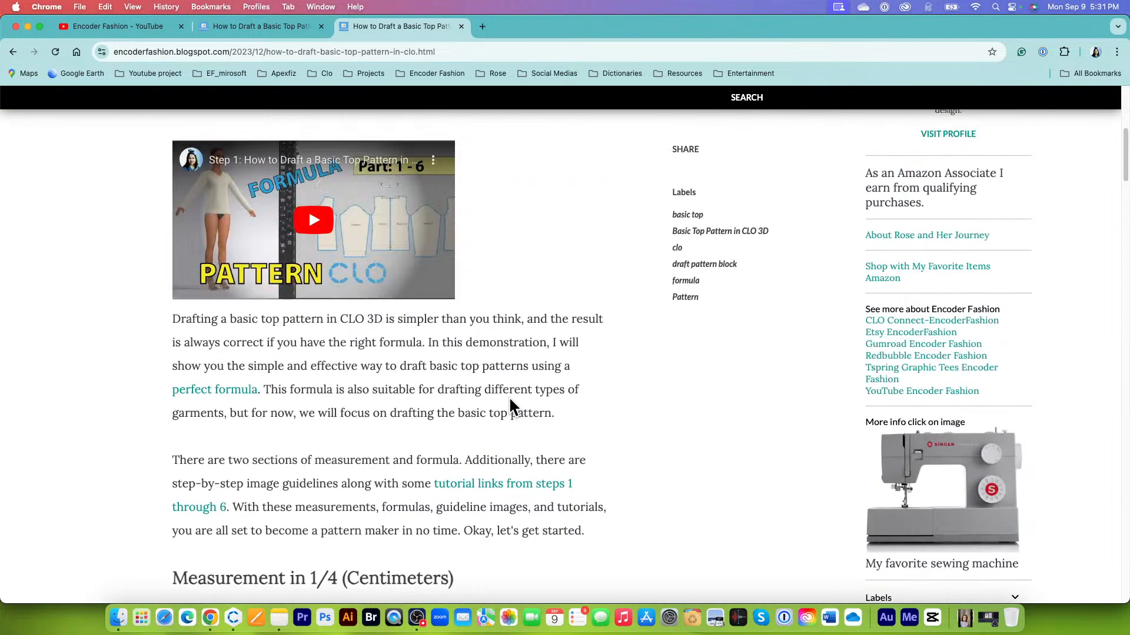
scroll(499, 411, "down", 1)
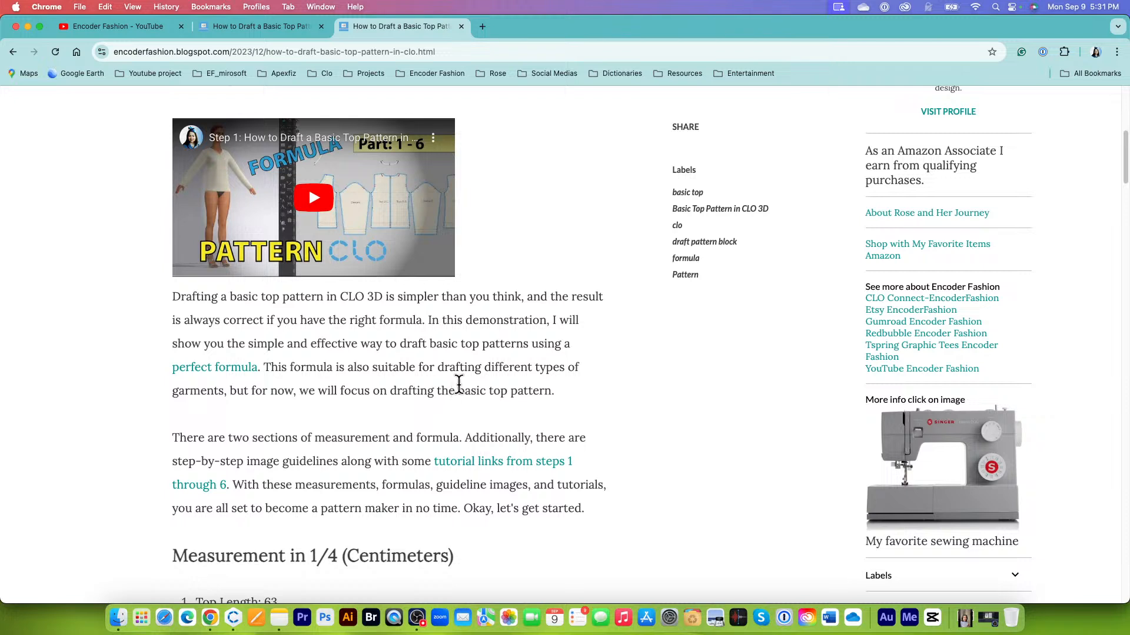
scroll(456, 381, "down", 1)
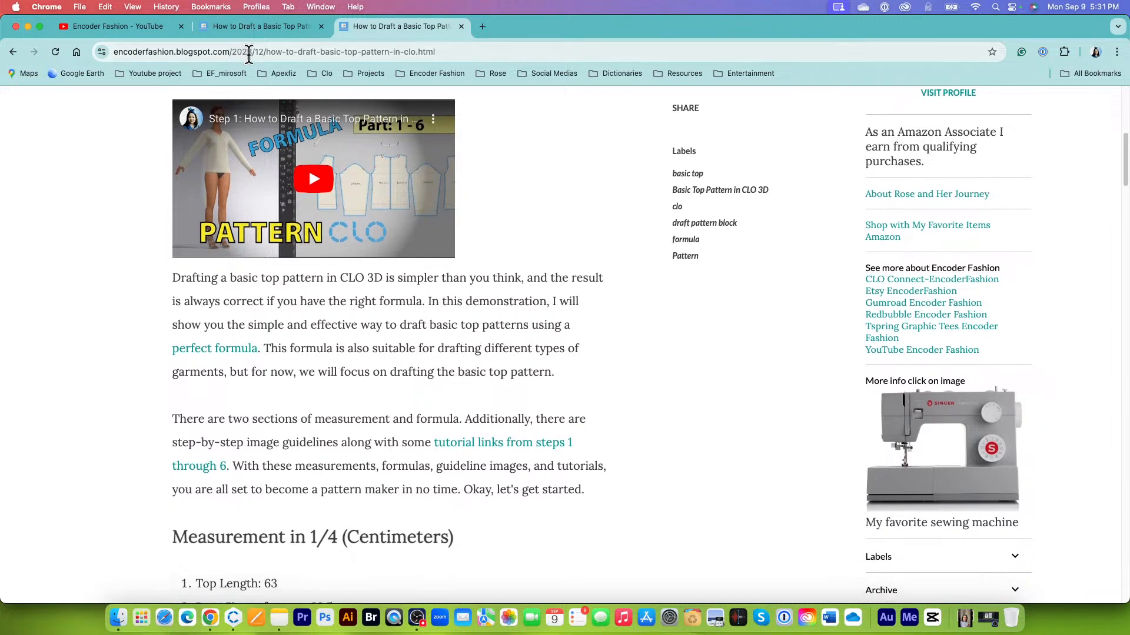
scroll(505, 294, "up", 1)
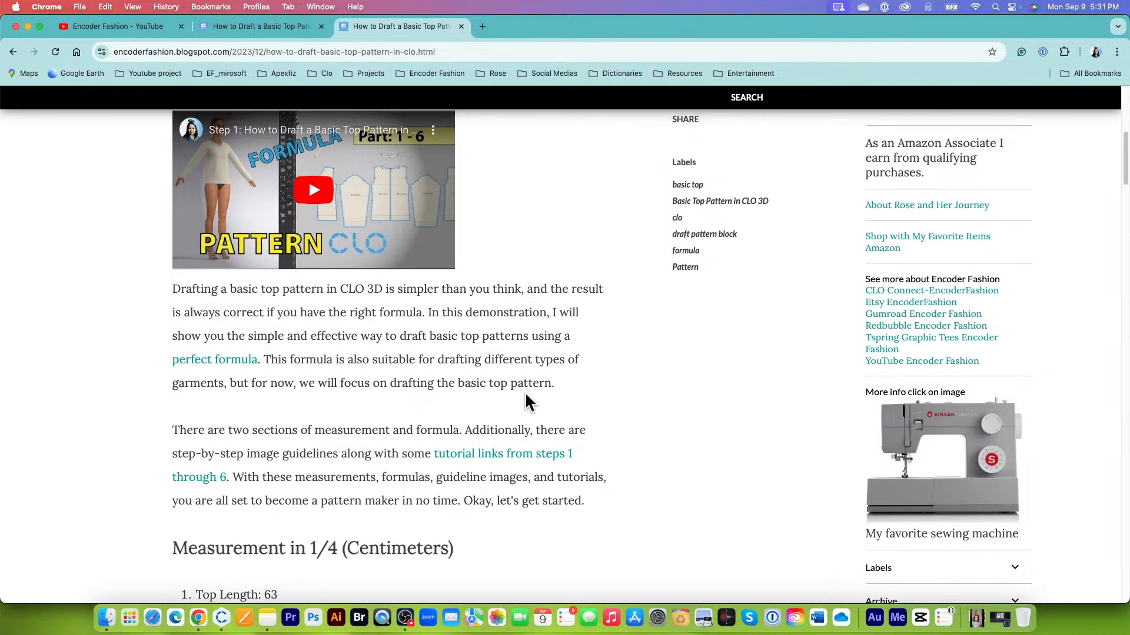
scroll(525, 394, "up", 2)
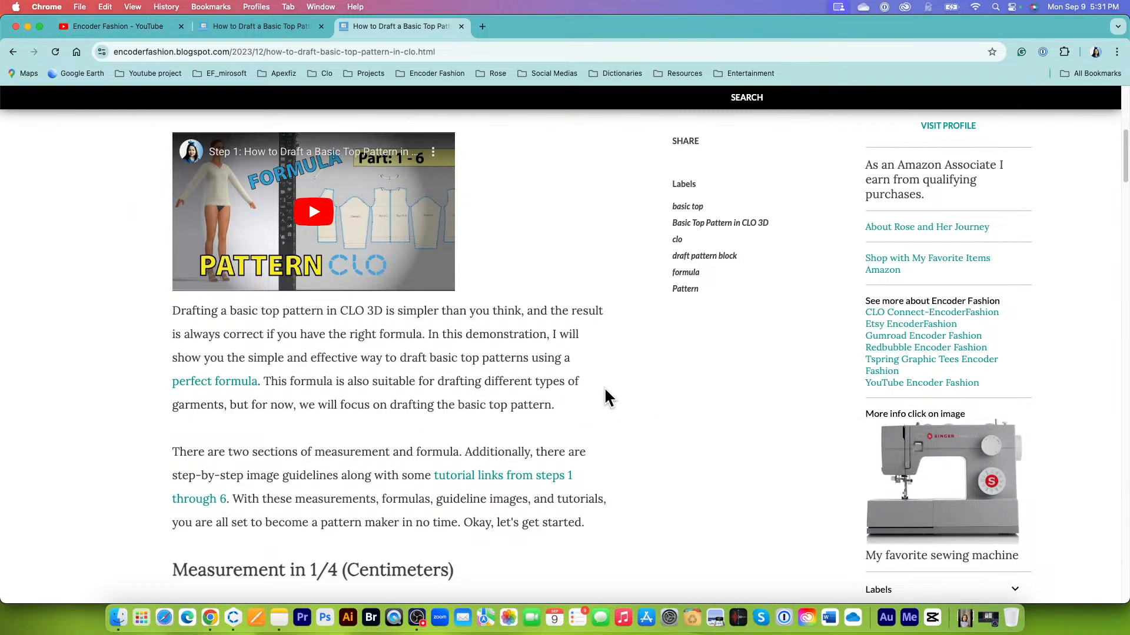
View the enlarged guideline image on copying the symmetric pattern with sewing, and close the About window on the YouTube channel page
left_click(242, 26)
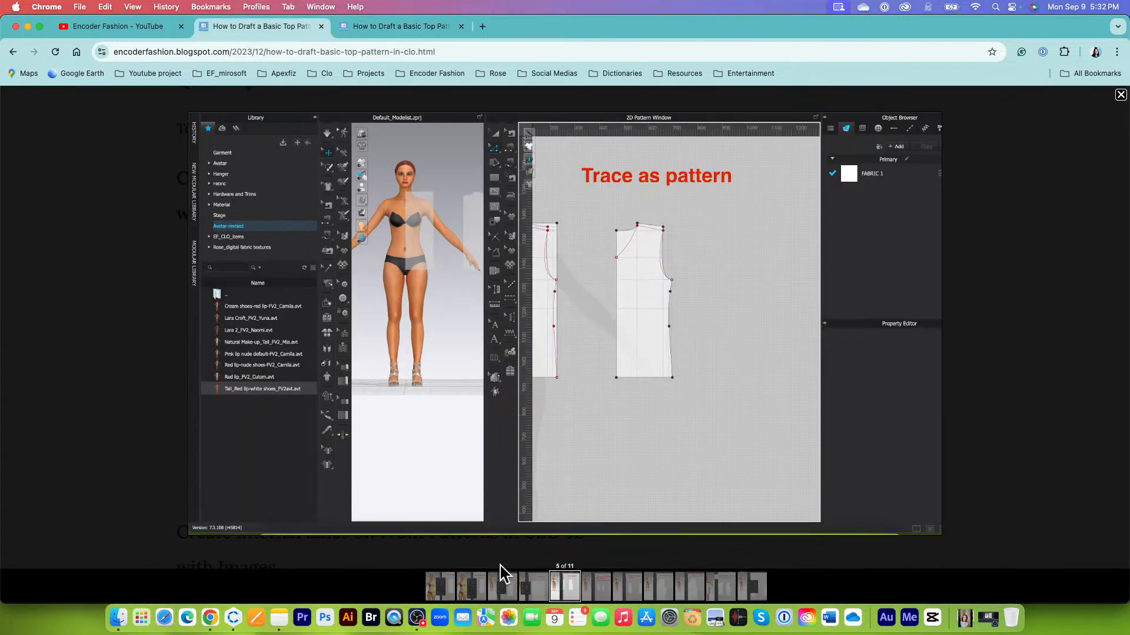
left_click(598, 586)
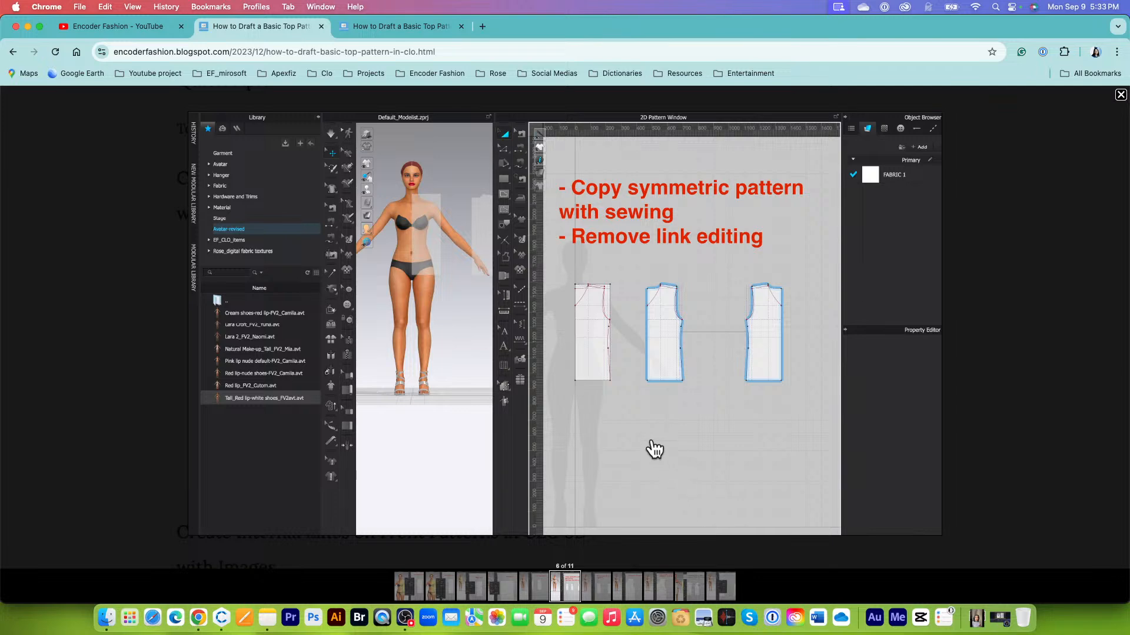
left_click(144, 31)
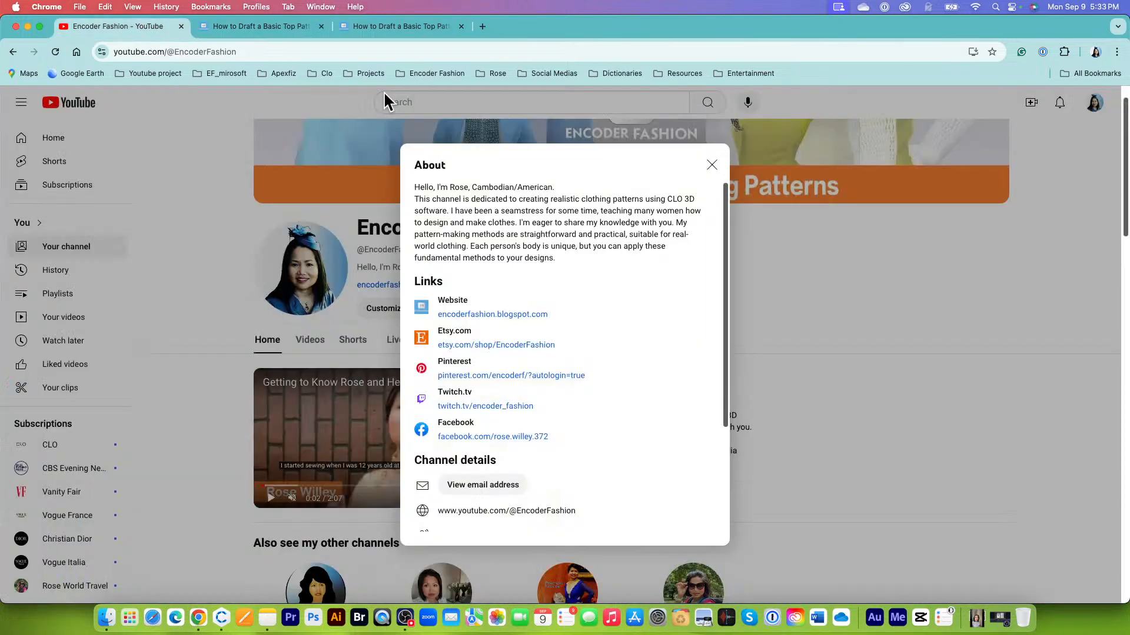
left_click(713, 165)
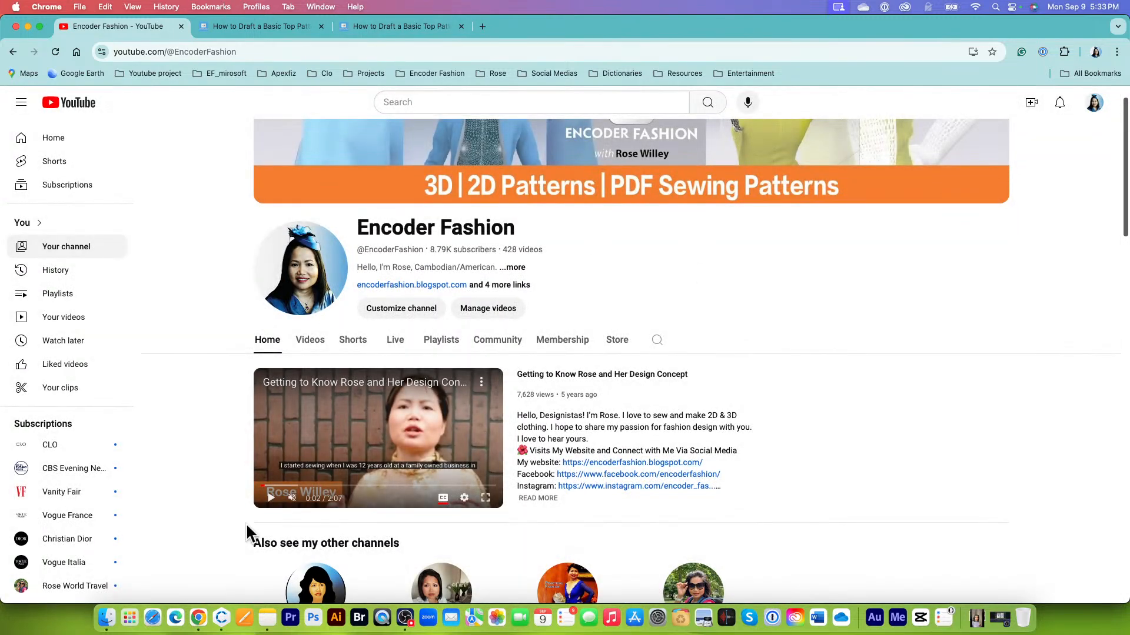
Switch to CLO and look over the front and back bodice patterns and the purple dress on the avatar
left_click(221, 618)
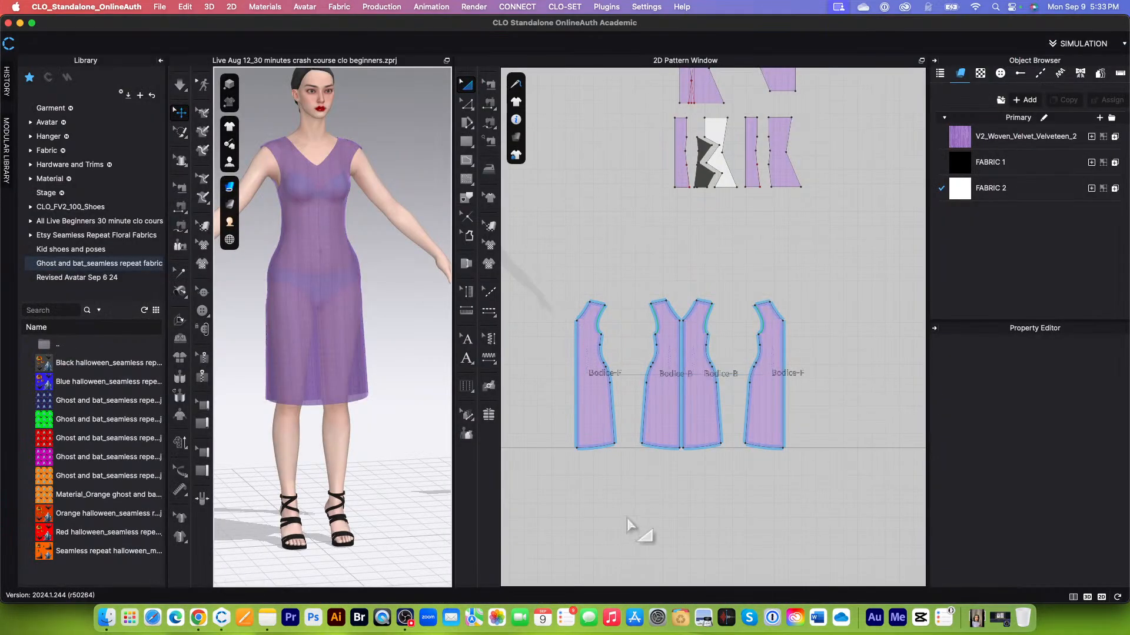
scroll(627, 520, "up", 3)
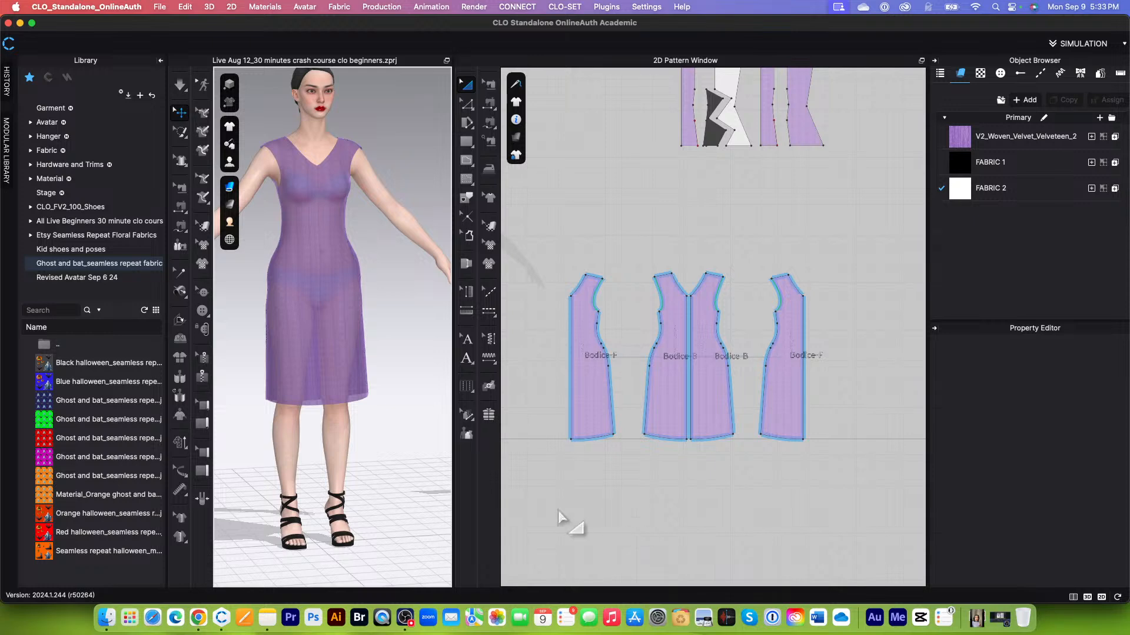
scroll(372, 380, "up", 2)
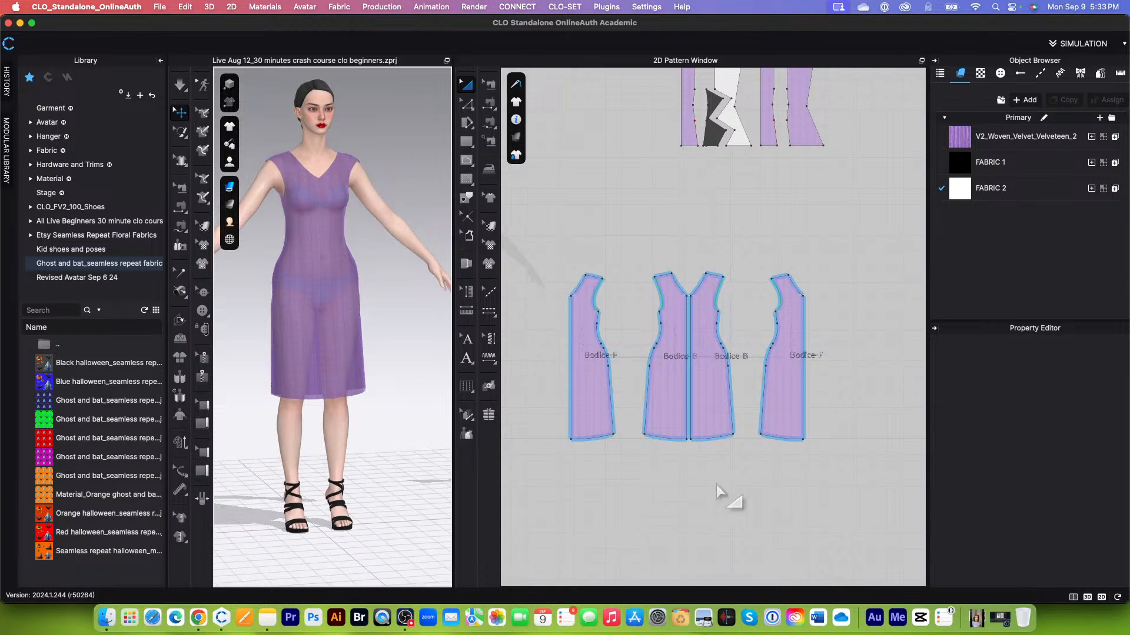